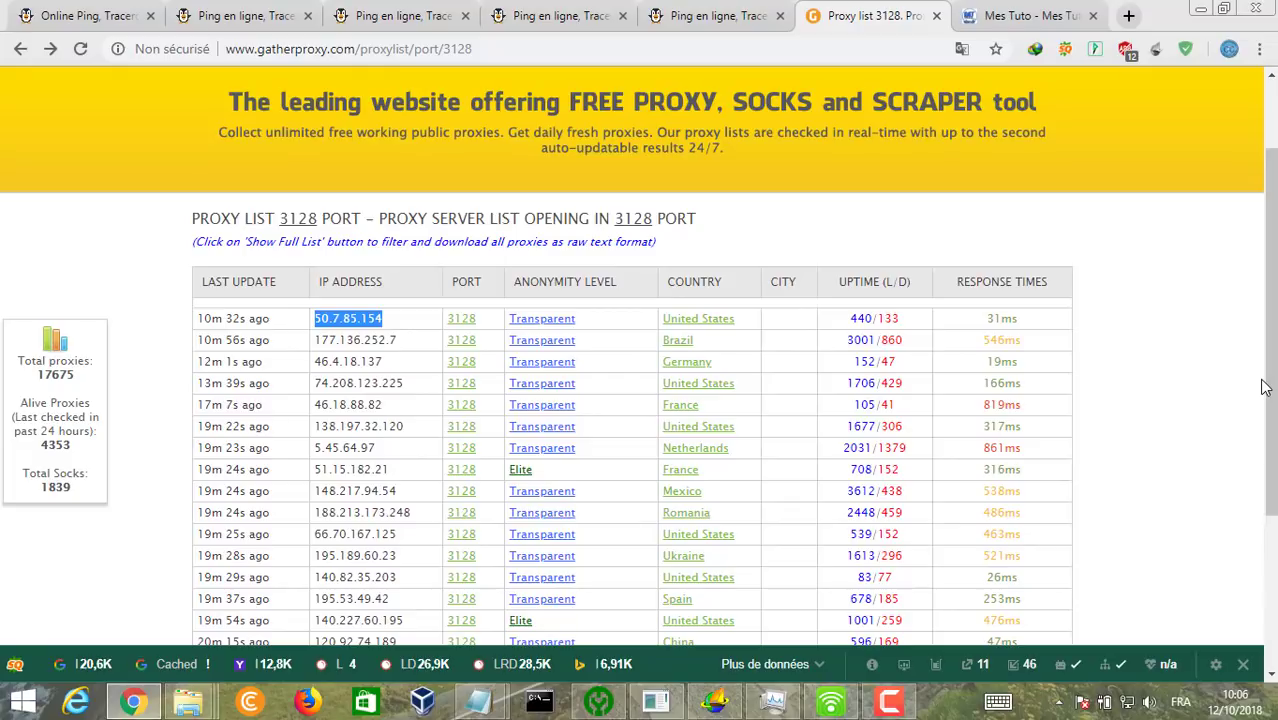
# Copy the IP address 50.7.85.154 from the port 3128 proxy list and highlight that proxy's response time.
pyautogui.moveTo(1271, 390); pyautogui.dragTo(1274, 420)
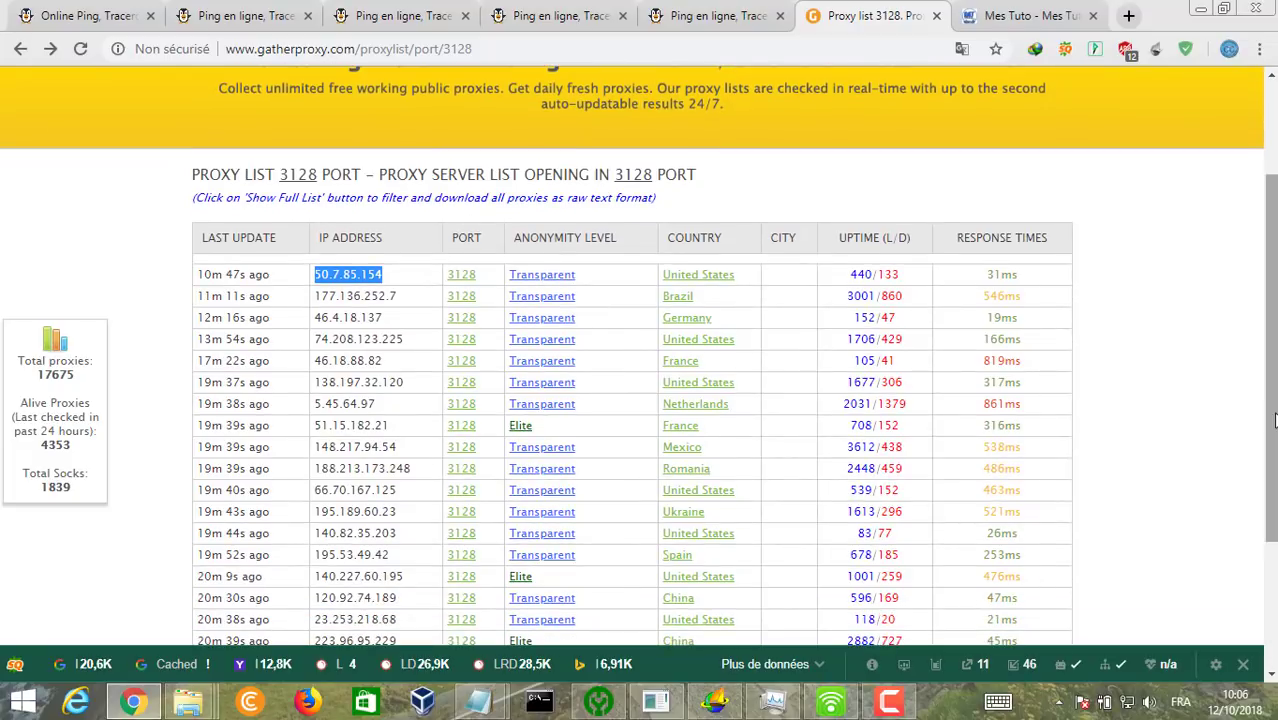
pyautogui.rightClick(355, 276)
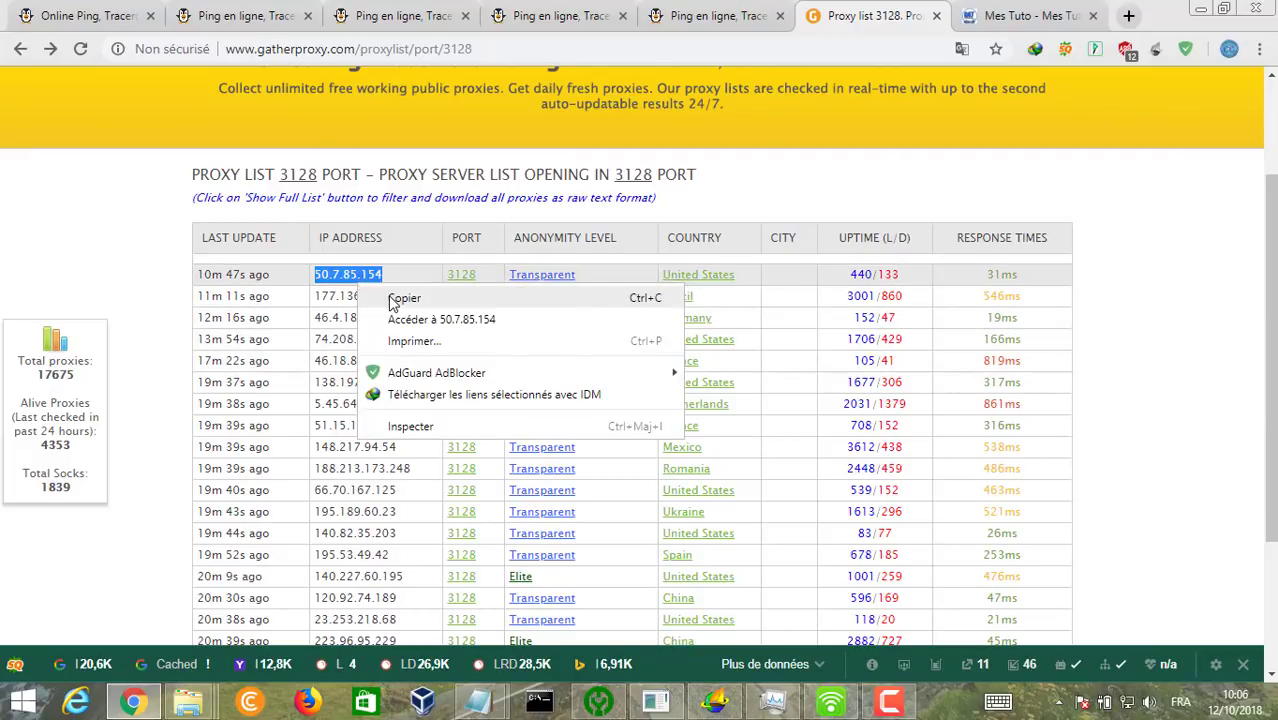
pyautogui.click(390, 296)
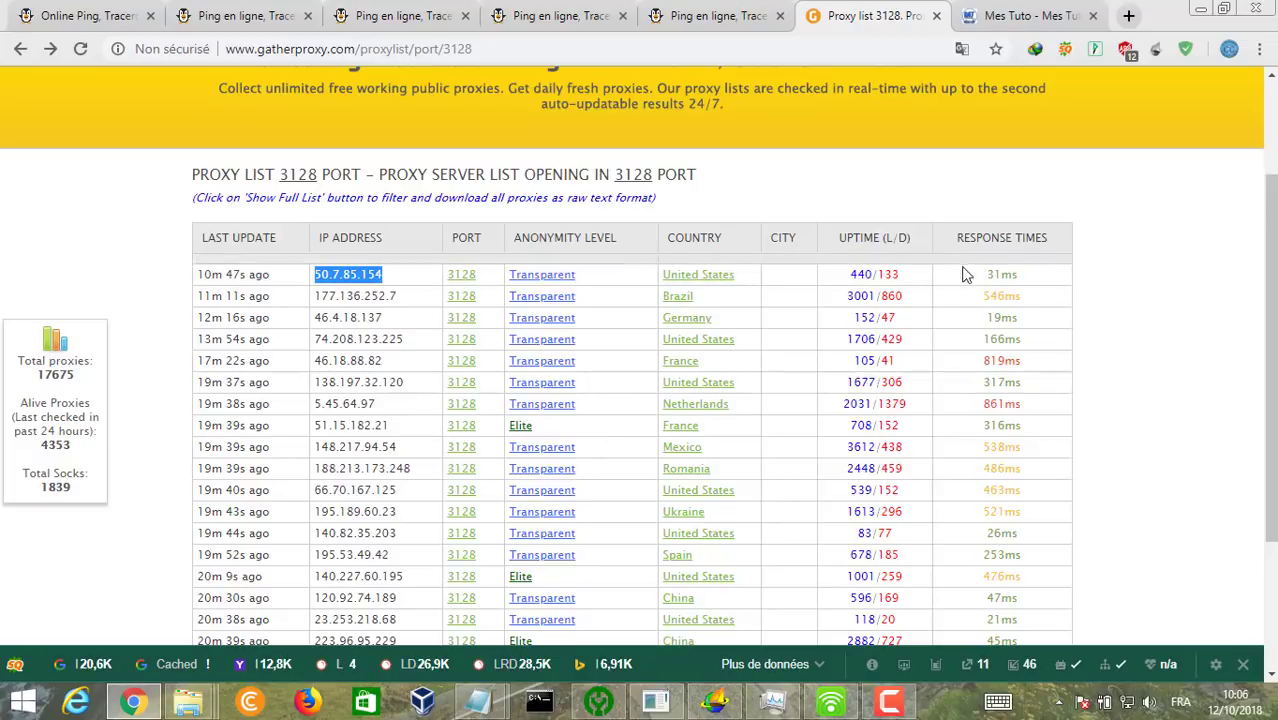
pyautogui.moveTo(1024, 274); pyautogui.dragTo(995, 276)
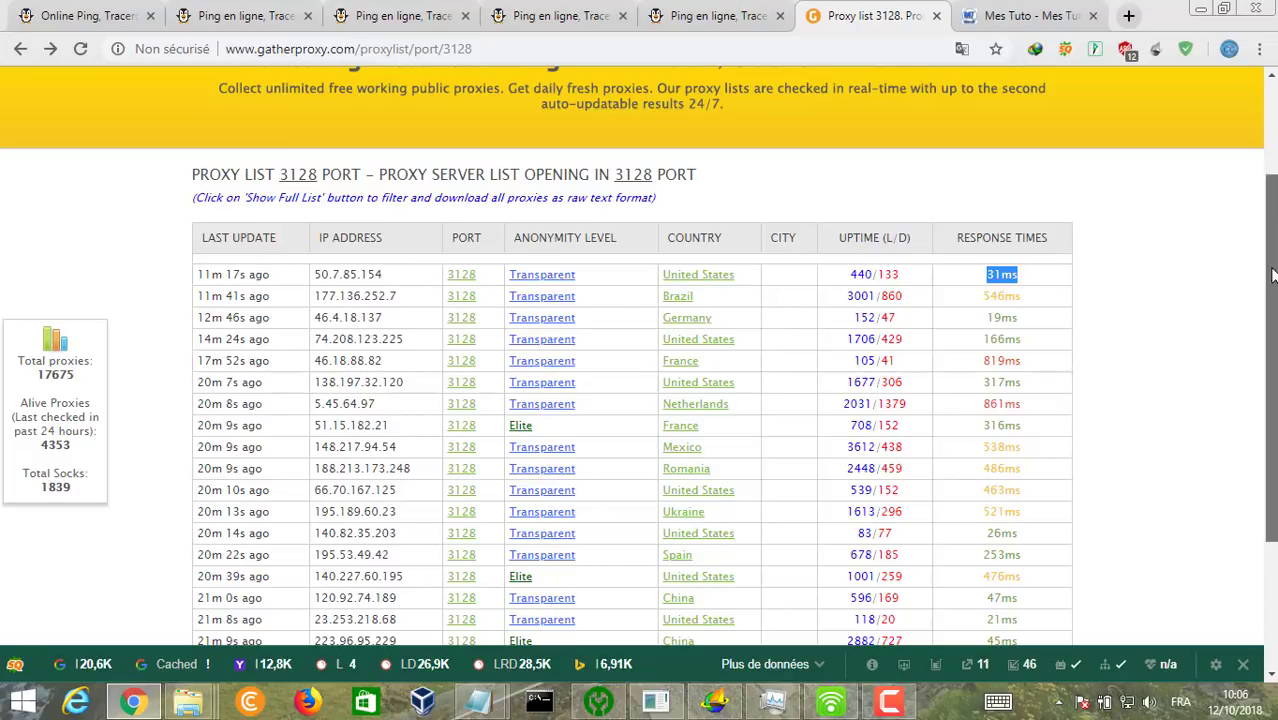
pyautogui.scroll(-1, 1272, 275)
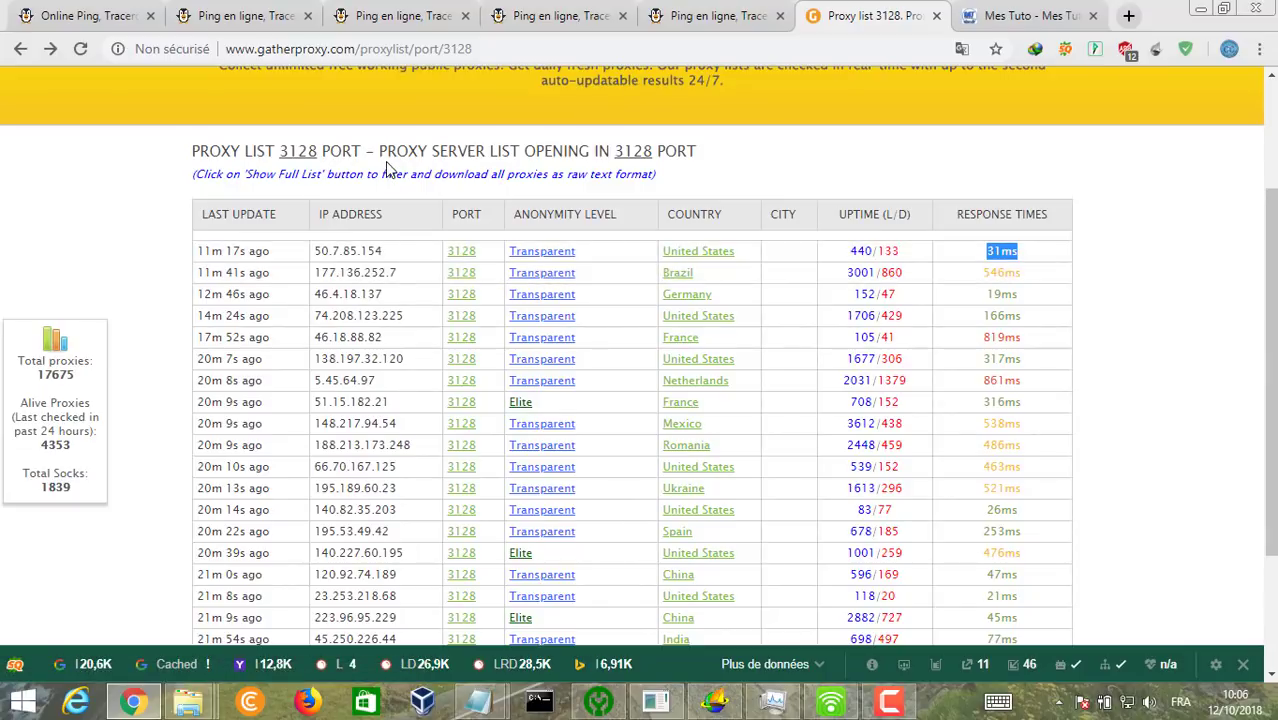
# Run ping.eu's proxy checker on IP address 50.7.85.154 with port 3128.
pyautogui.click(240, 16)
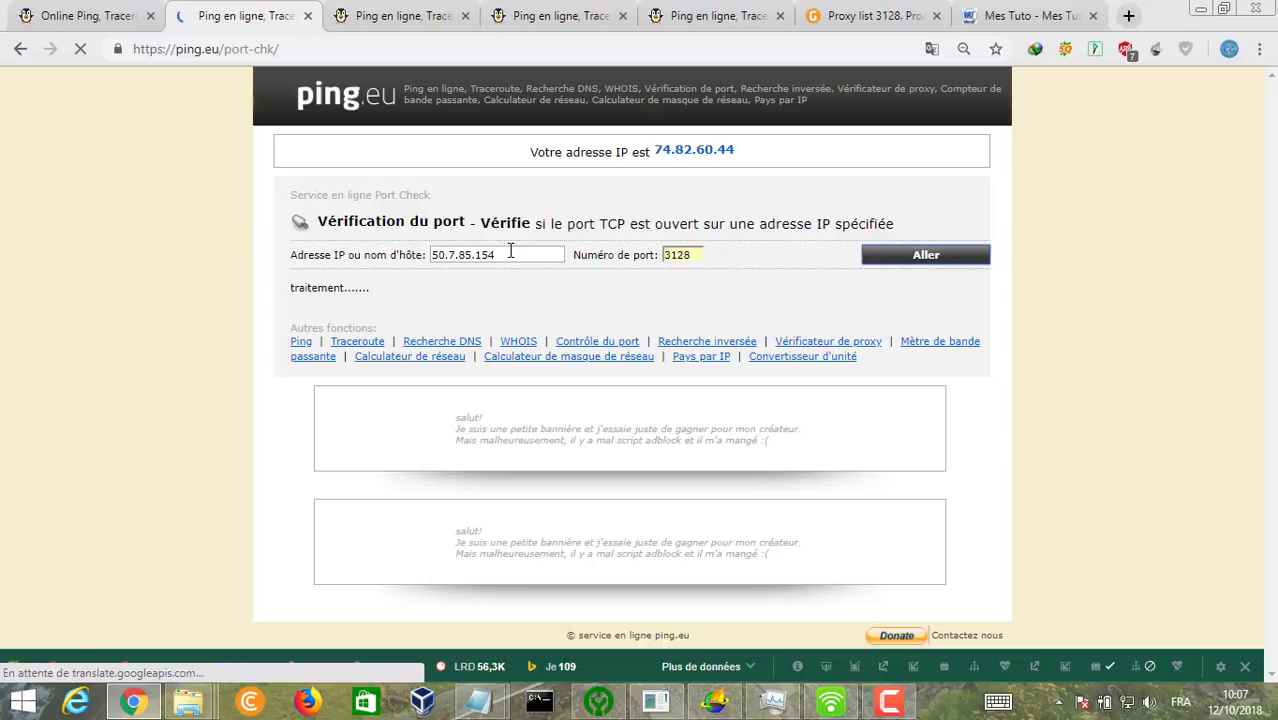
pyautogui.click(436, 27)
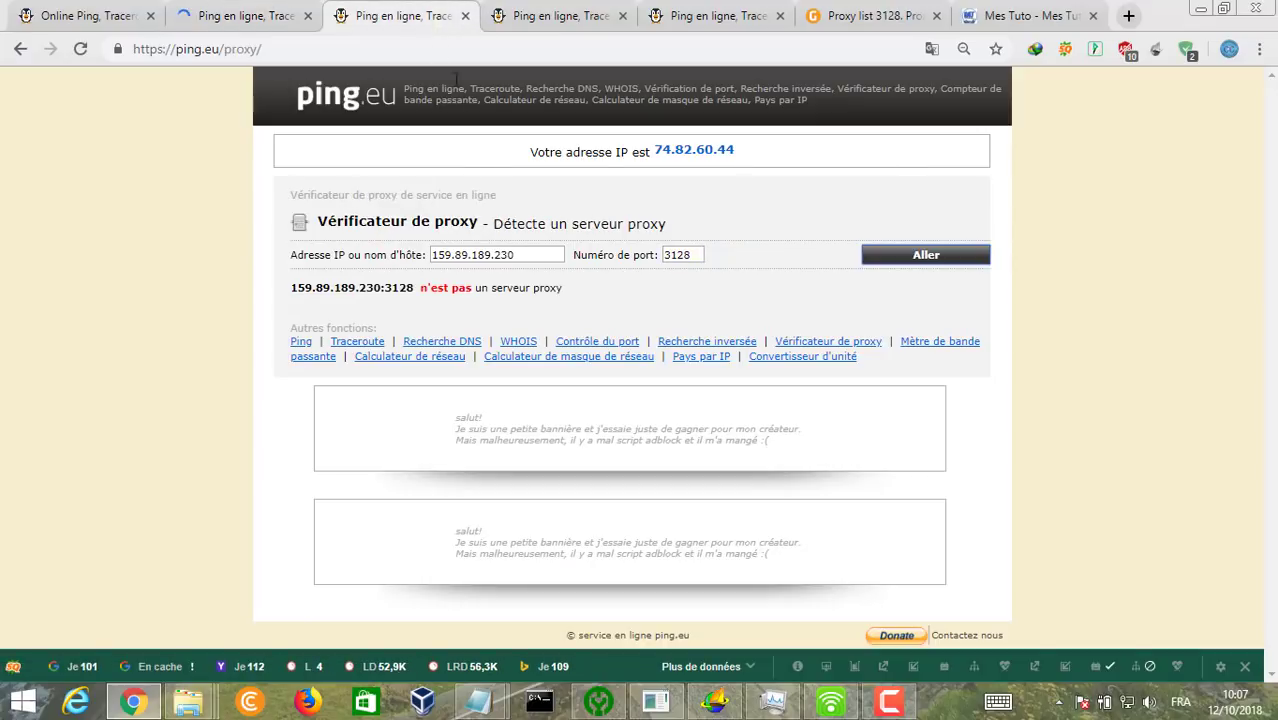
pyautogui.doubleClick(469, 254)
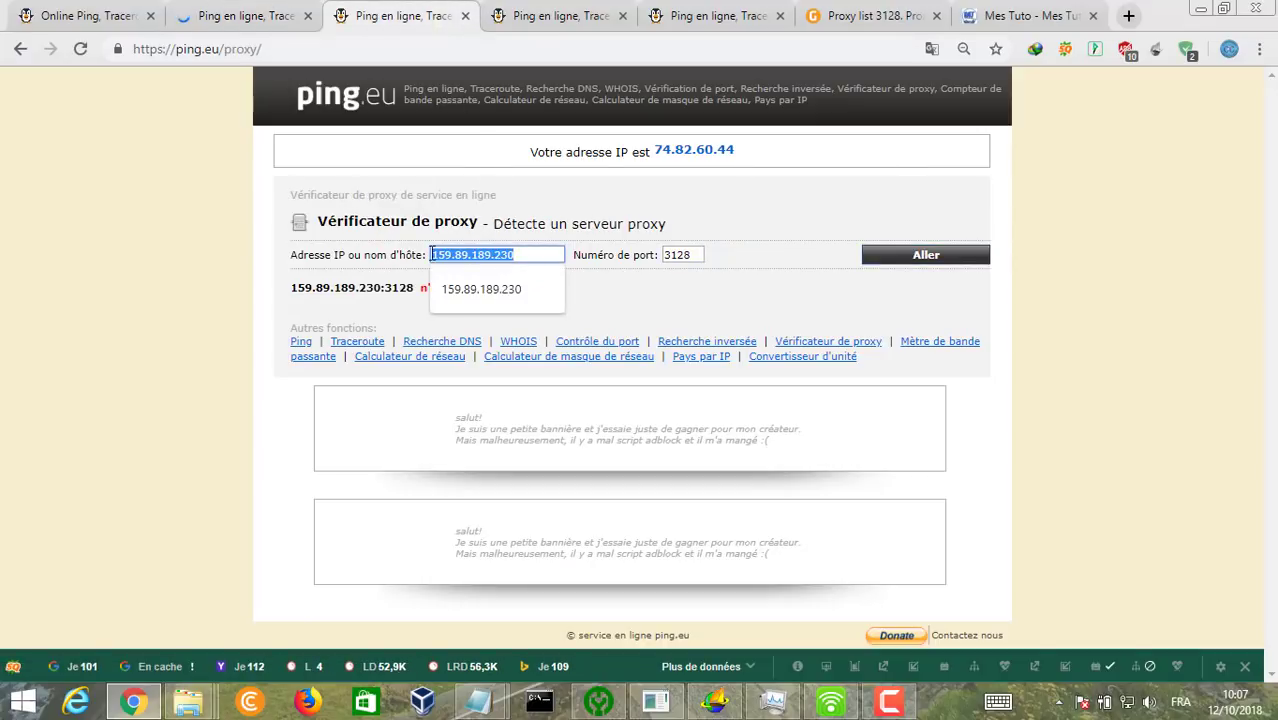
pyautogui.write('50.7.85.154')
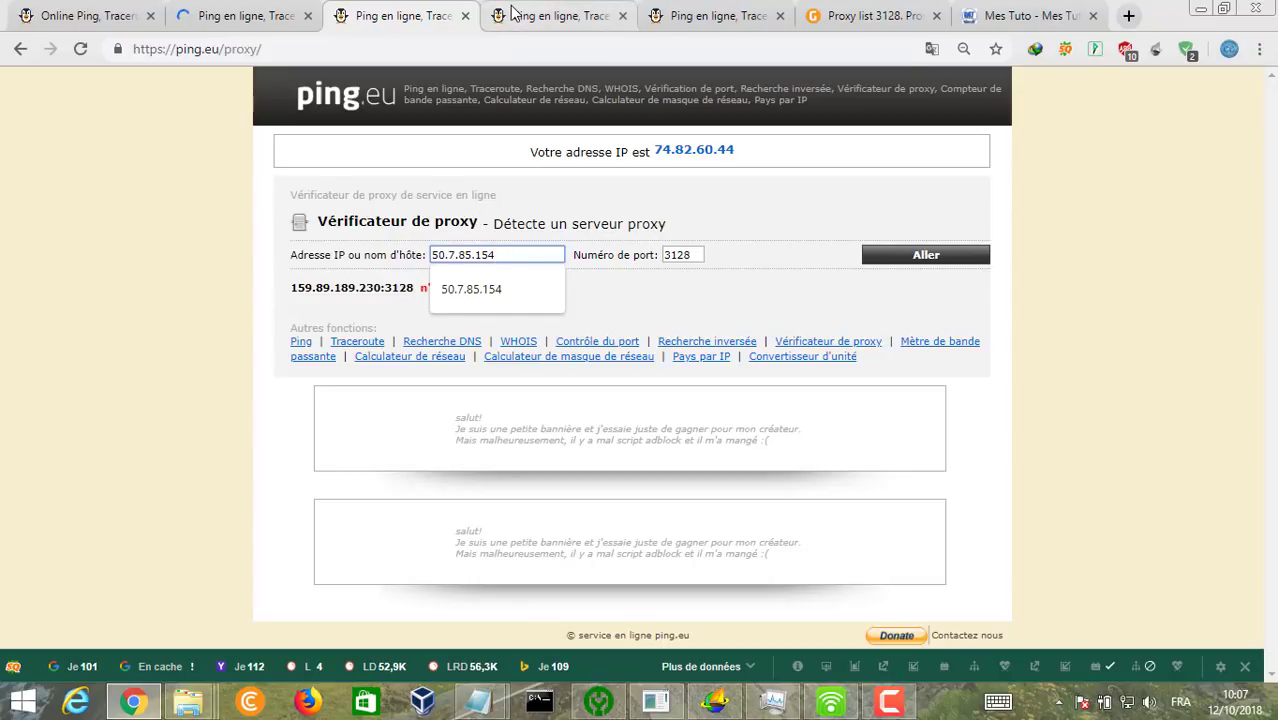
pyautogui.click(970, 258)
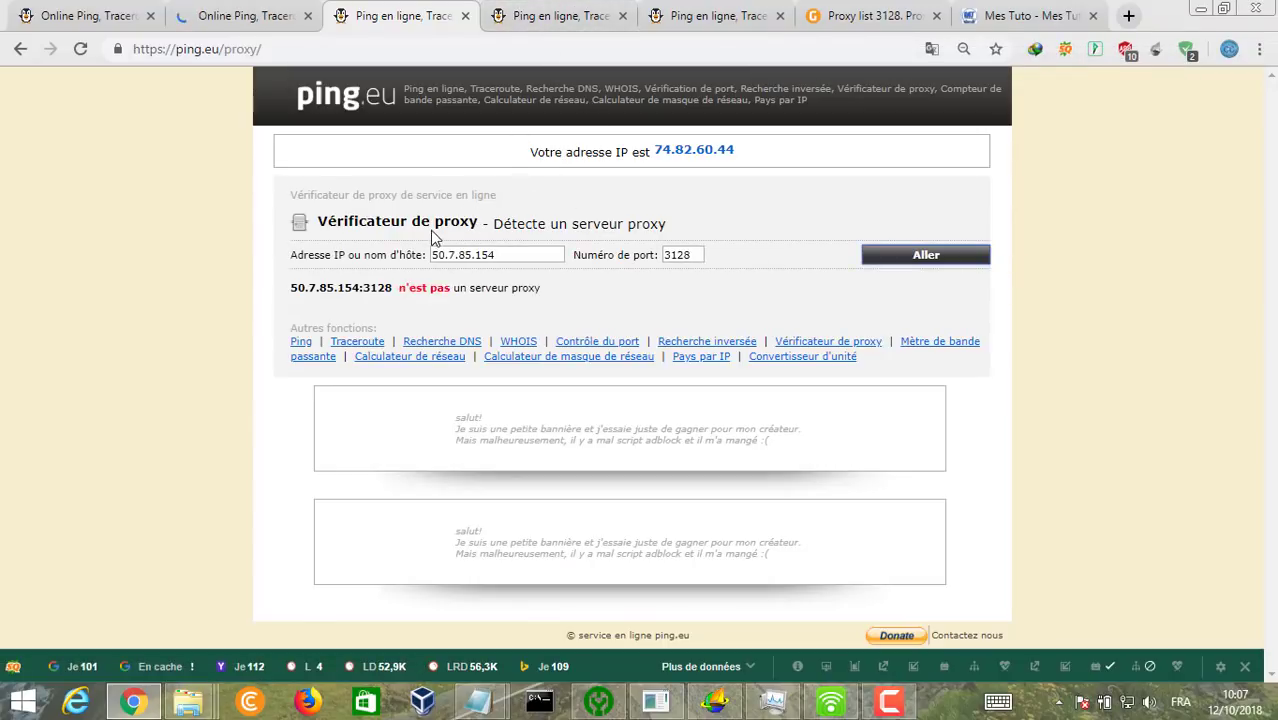
# Run ping.eu's port check on IP address 50.7.85.154 with port number 3128.
pyautogui.click(260, 16)
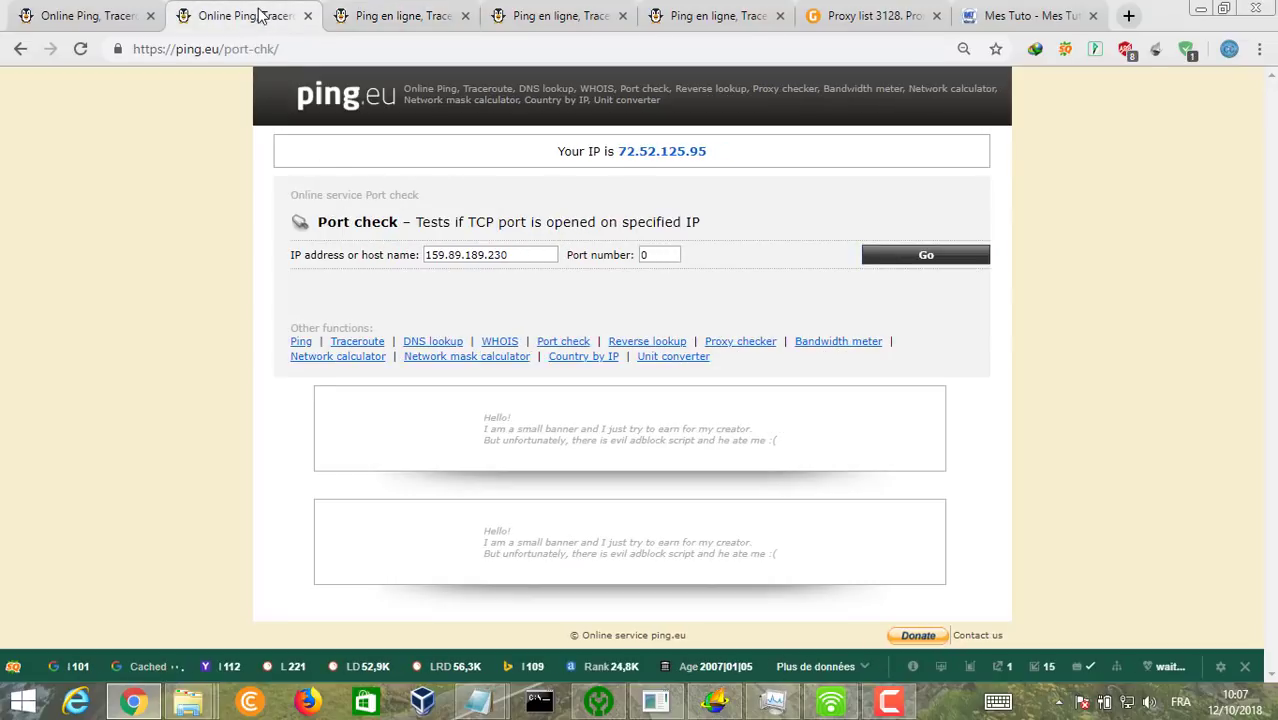
pyautogui.click(527, 254)
pyautogui.write('50.7.85.154')
pyautogui.press('Tab')
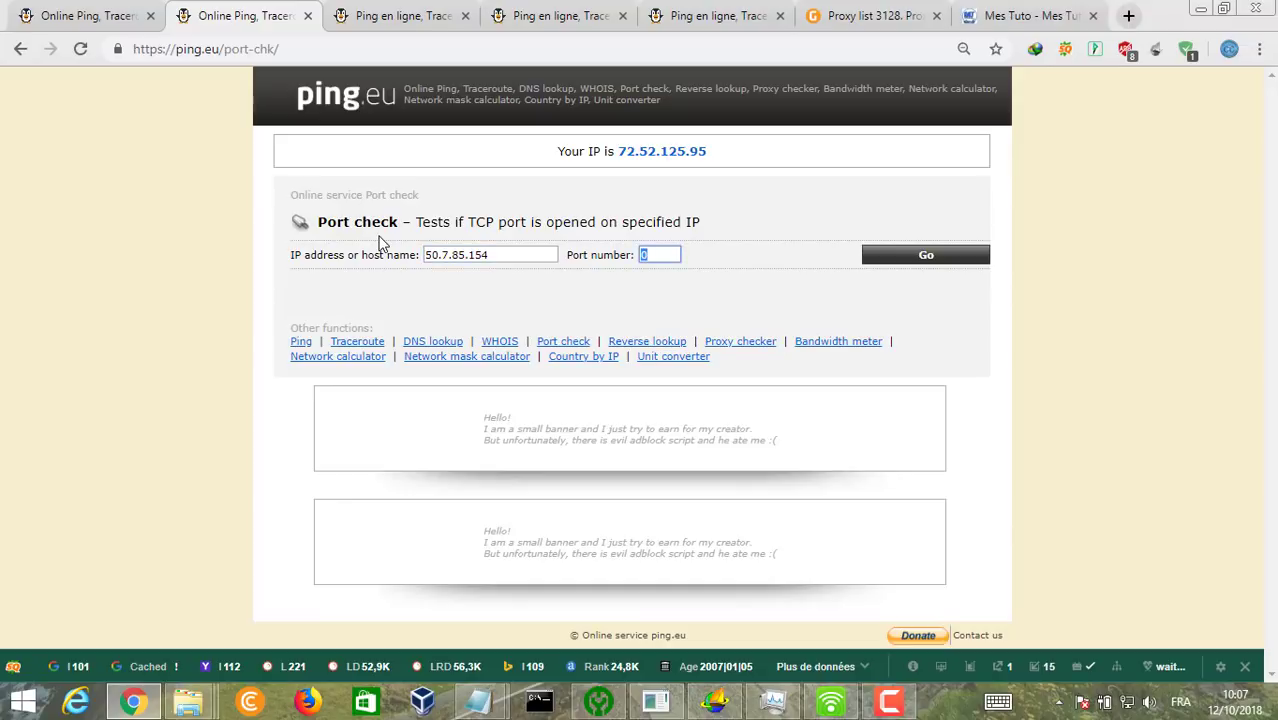
pyautogui.write('3128')
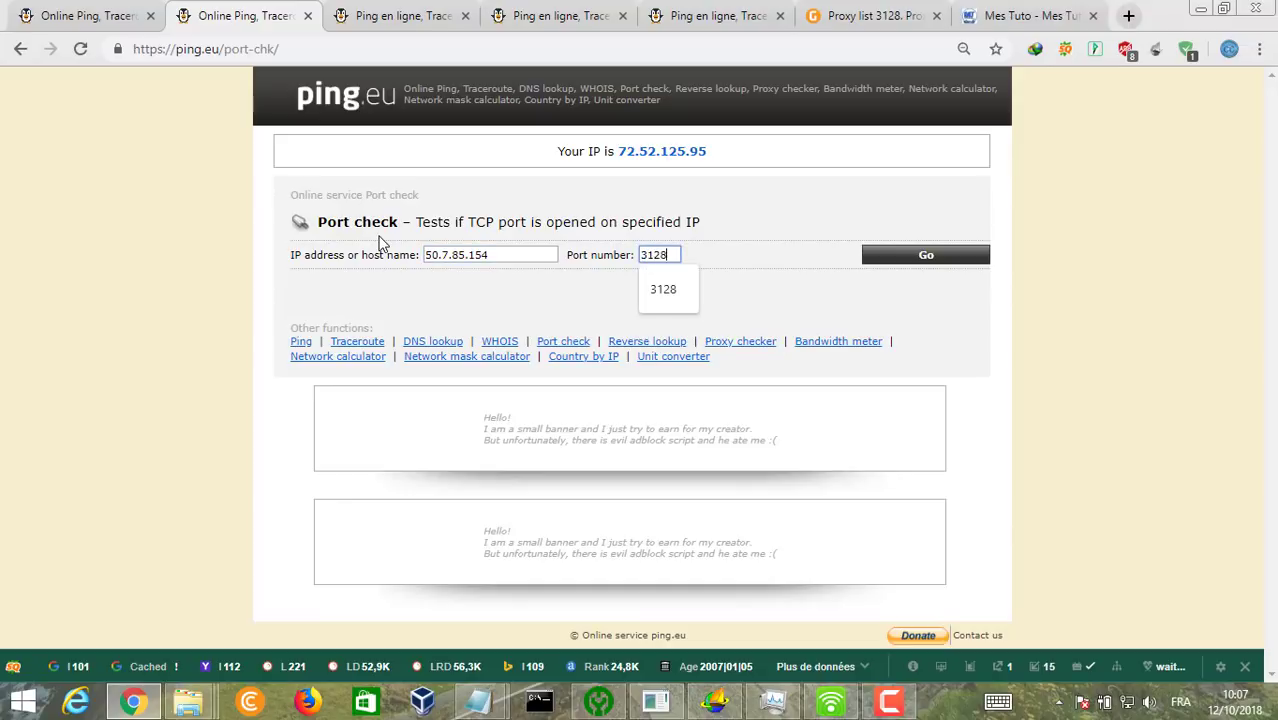
pyautogui.click(967, 258)
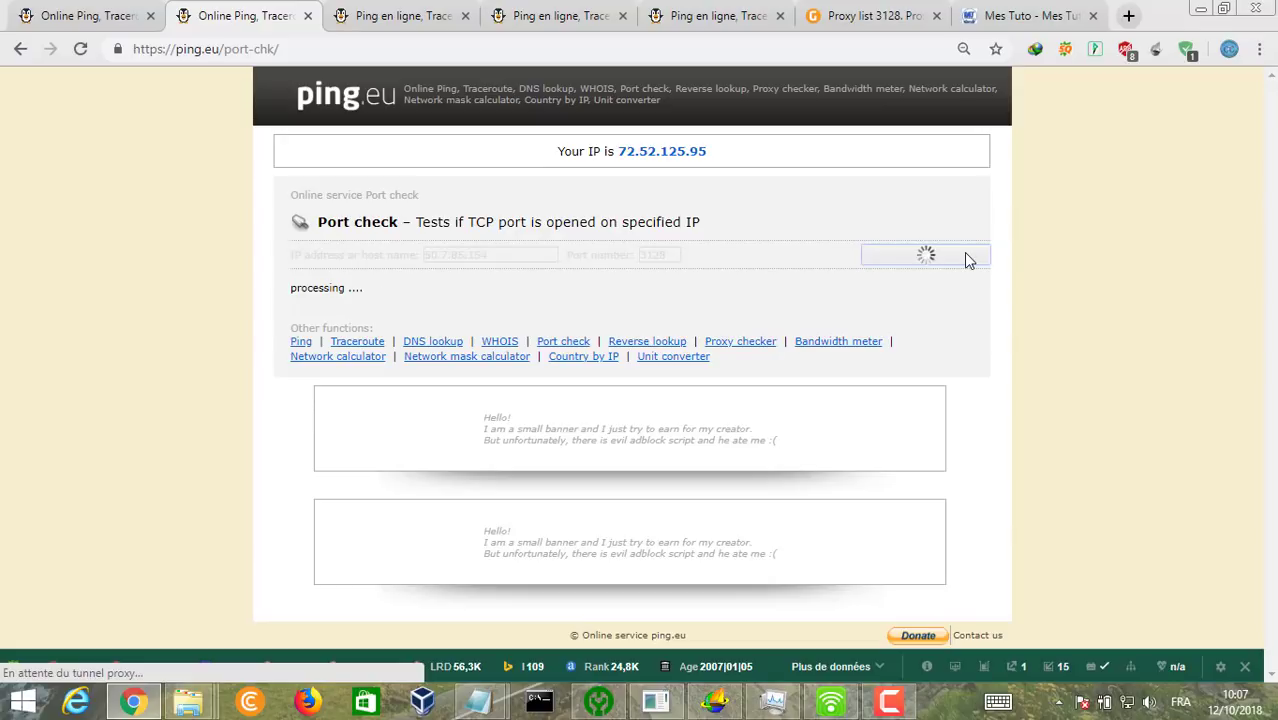
# Reload the proxy checker page, copy its IP address, and rerun the check for 50.7.85.154 on port 3128.
pyautogui.click(410, 18)
pyautogui.press('F5')
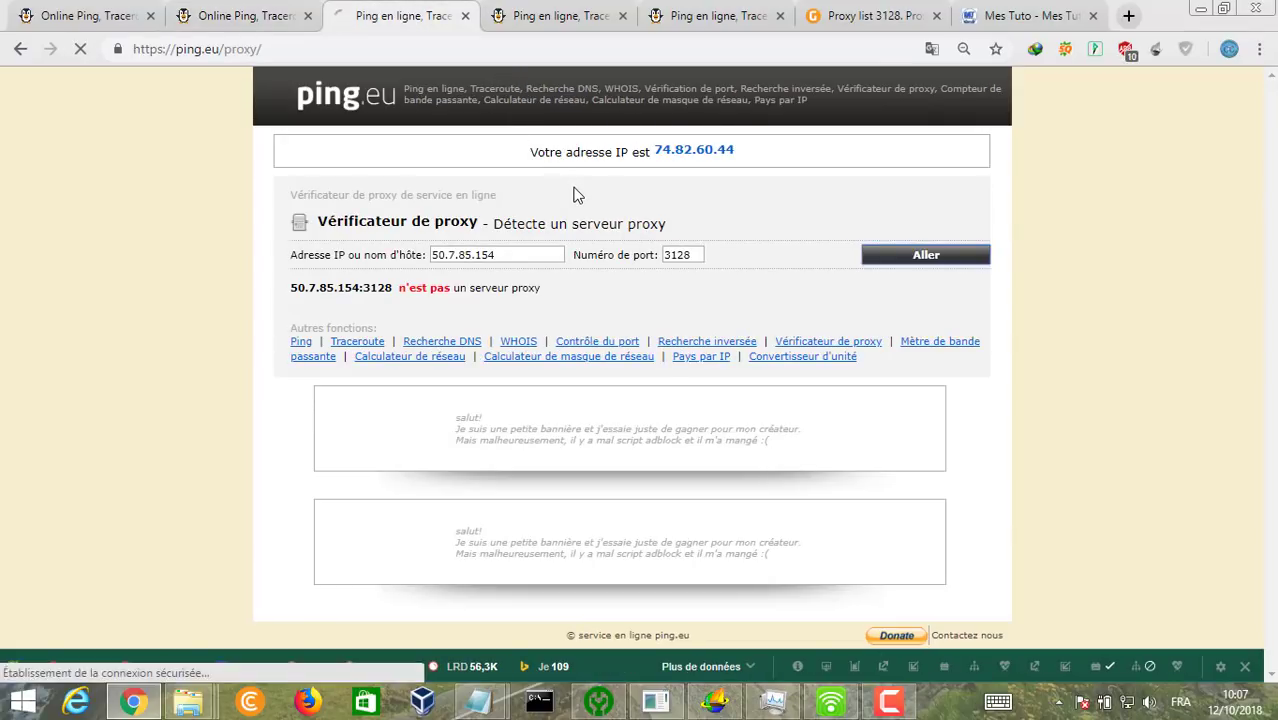
pyautogui.click(271, 20)
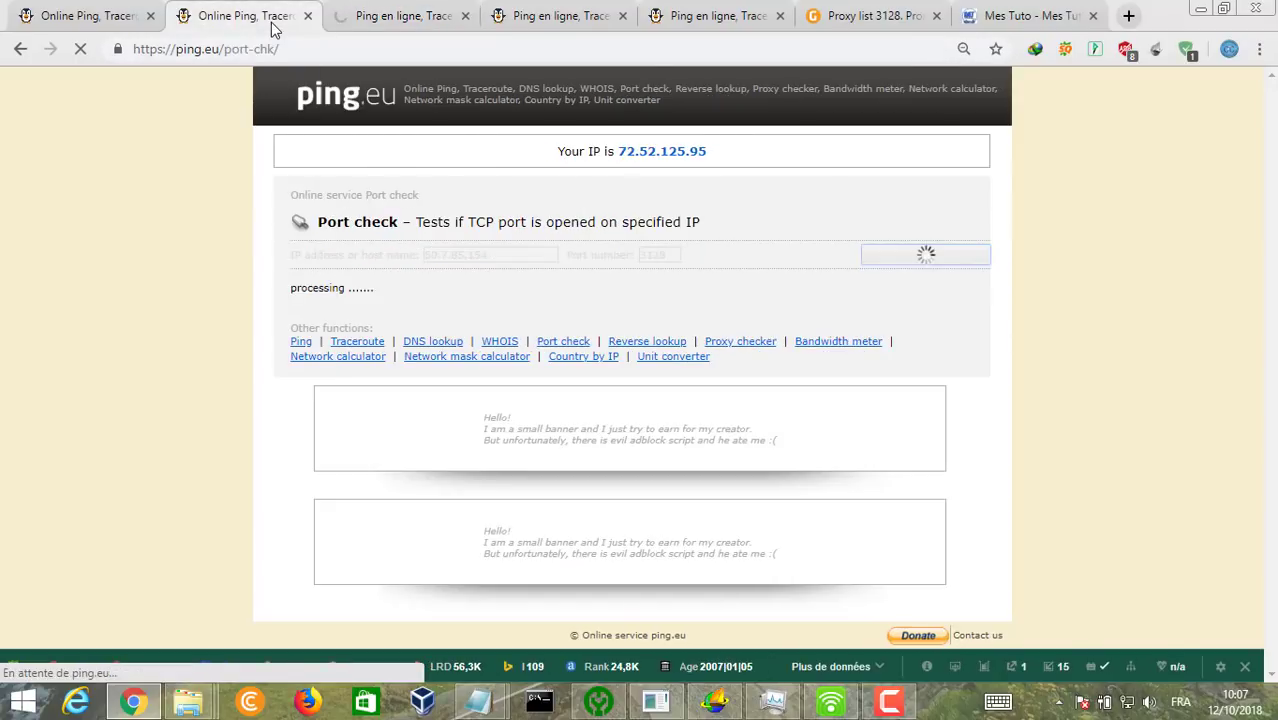
pyautogui.click(402, 15)
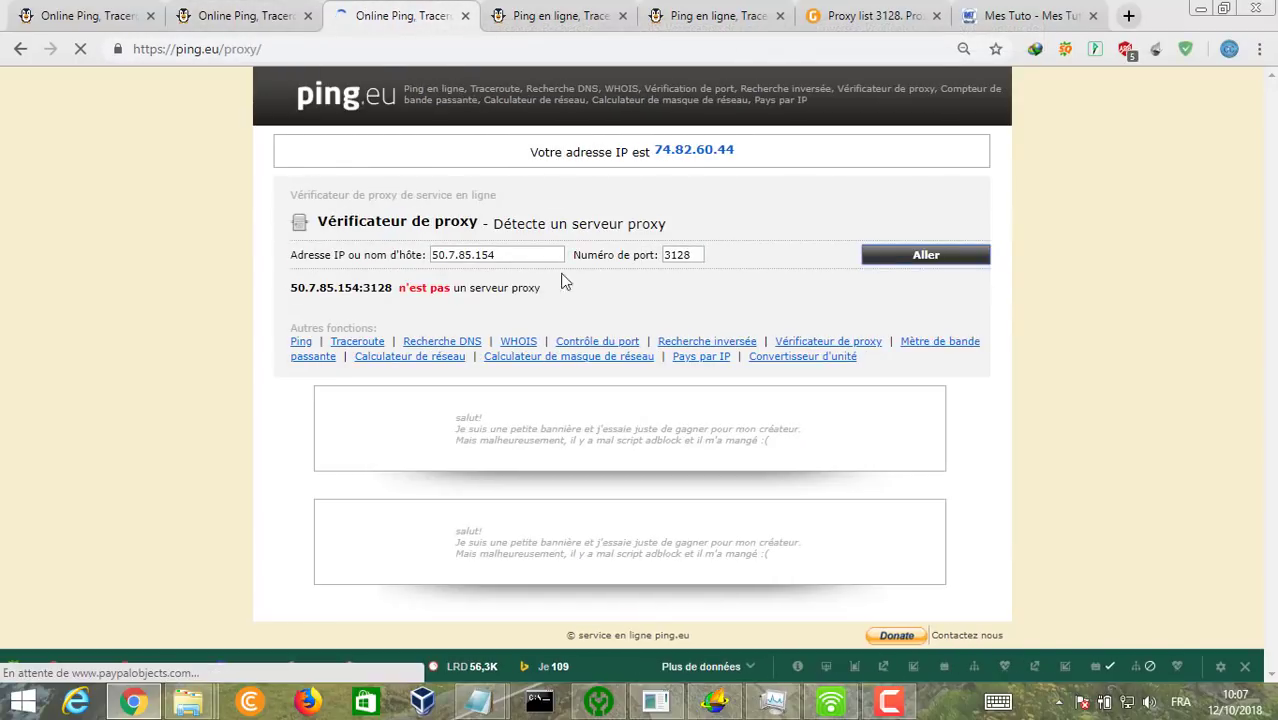
pyautogui.click(519, 251)
pyautogui.hotkey('ctrl', 'a')
pyautogui.hotkey('ctrl', 'c')
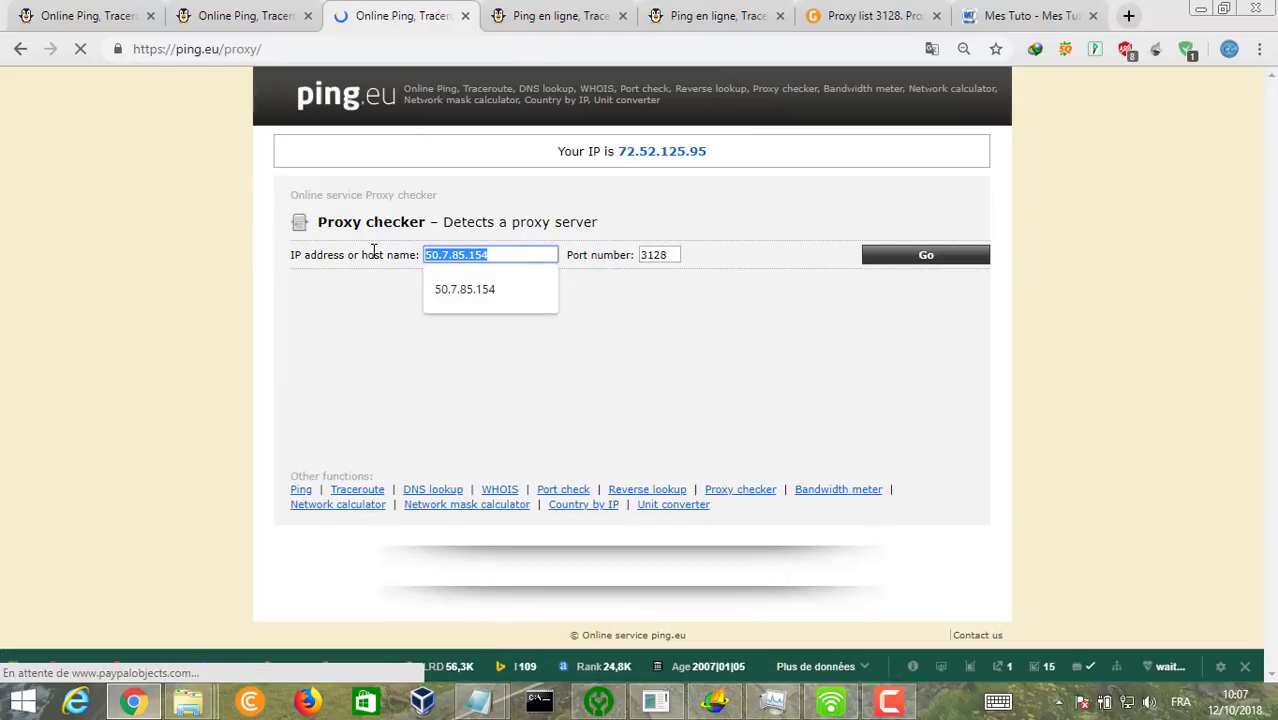
pyautogui.click(905, 252)
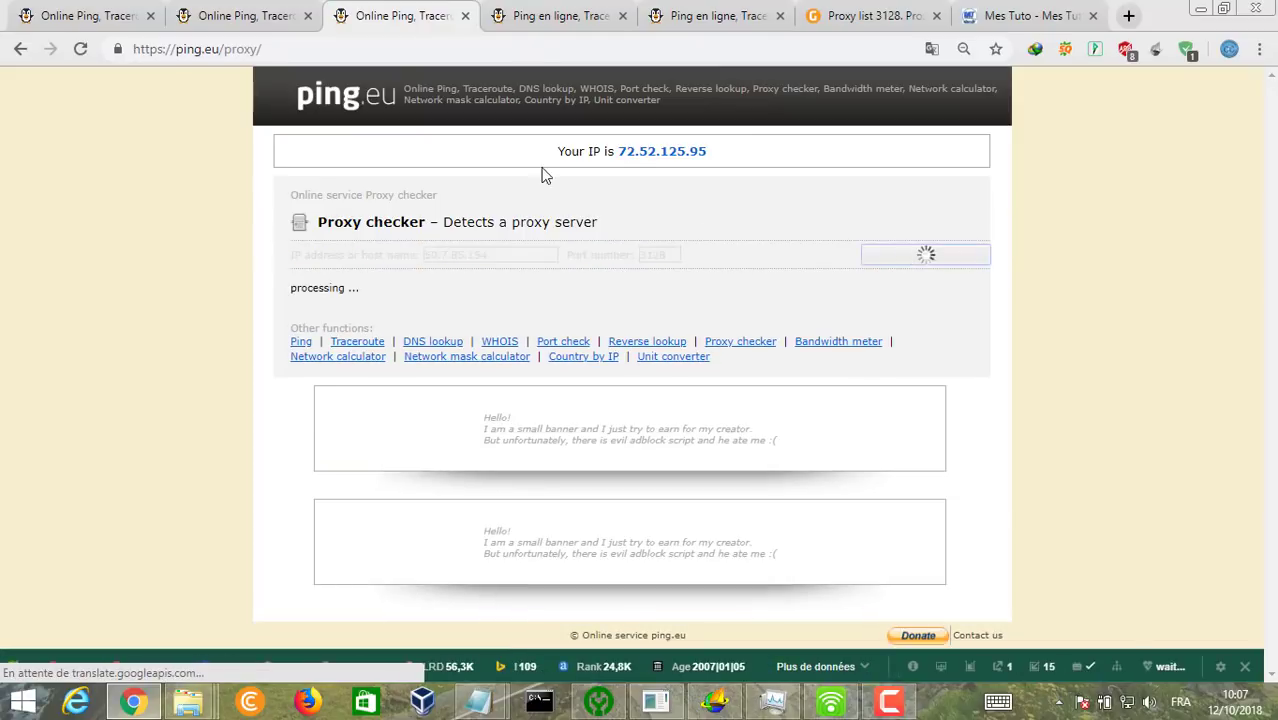
# Examine the port check and proxy checker results for 50.7.85.154, then view the bandwidth meter page.
pyautogui.click(237, 10)
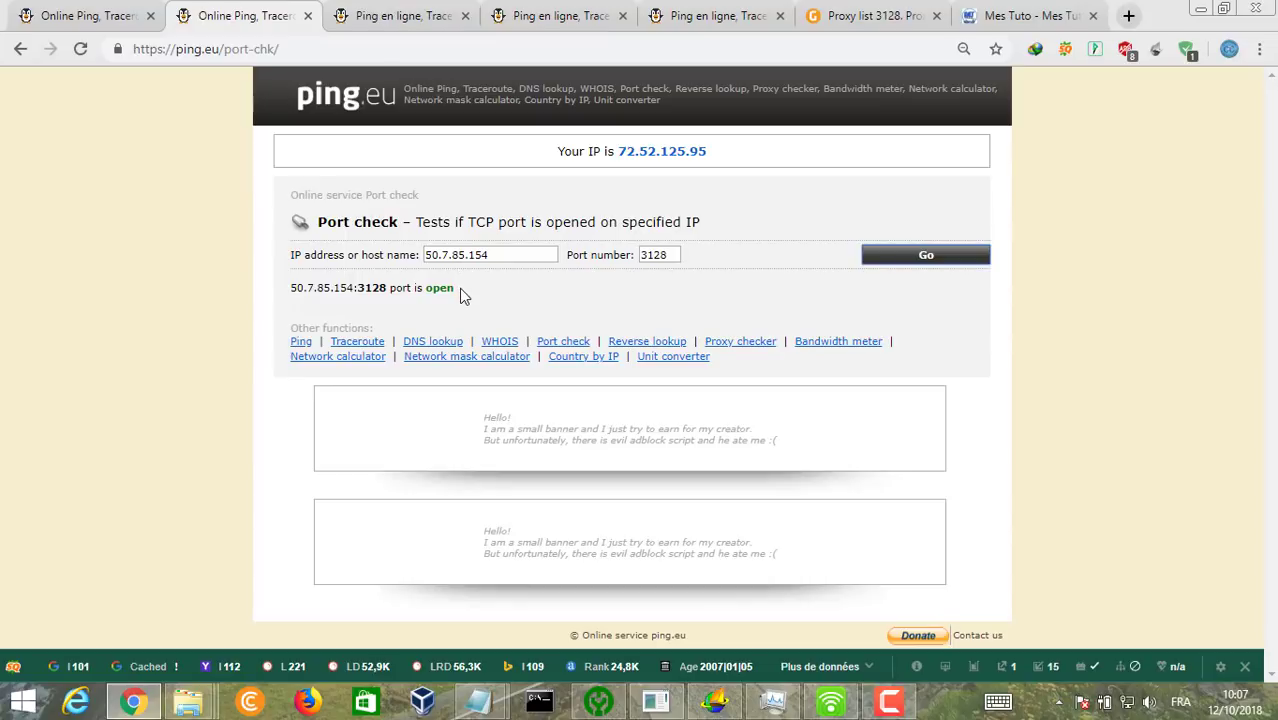
pyautogui.moveTo(453, 289)
pyautogui.mouseDown()
pyautogui.moveTo(330, 290)
pyautogui.moveTo(432, 302)
pyautogui.mouseUp()
pyautogui.click(372, 15)
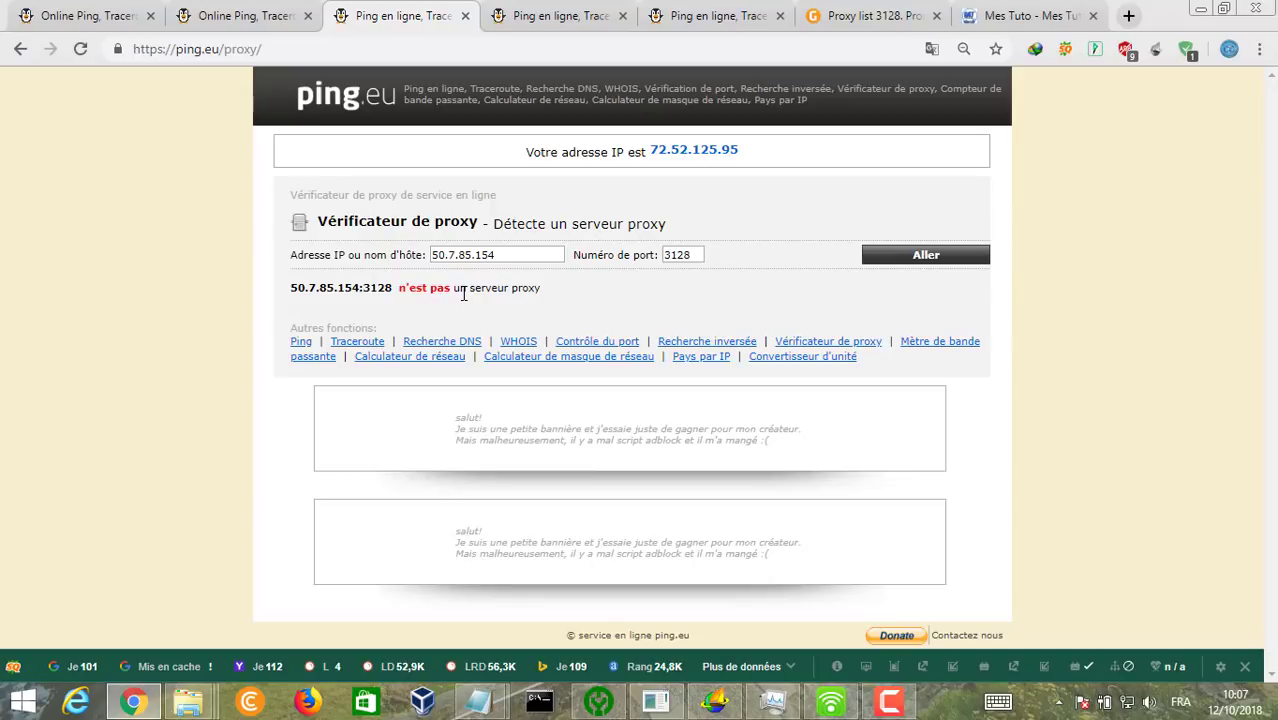
pyautogui.moveTo(561, 295); pyautogui.dragTo(403, 296)
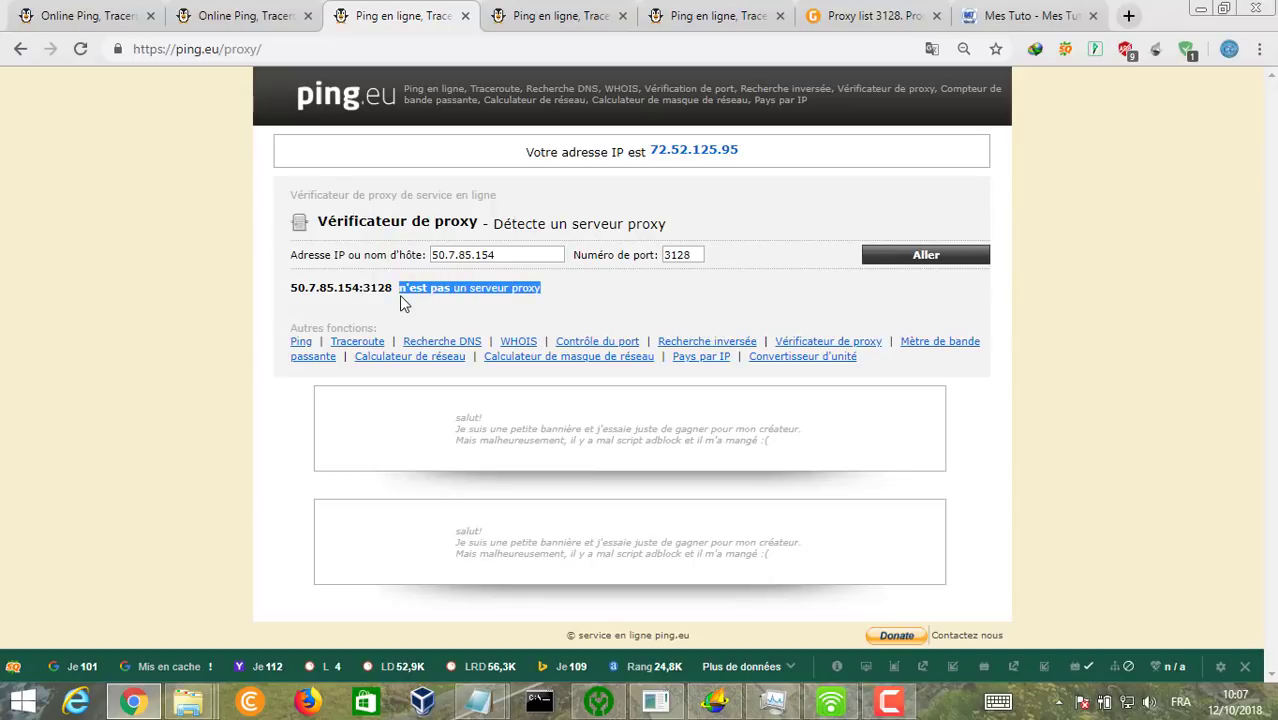
pyautogui.click(433, 292)
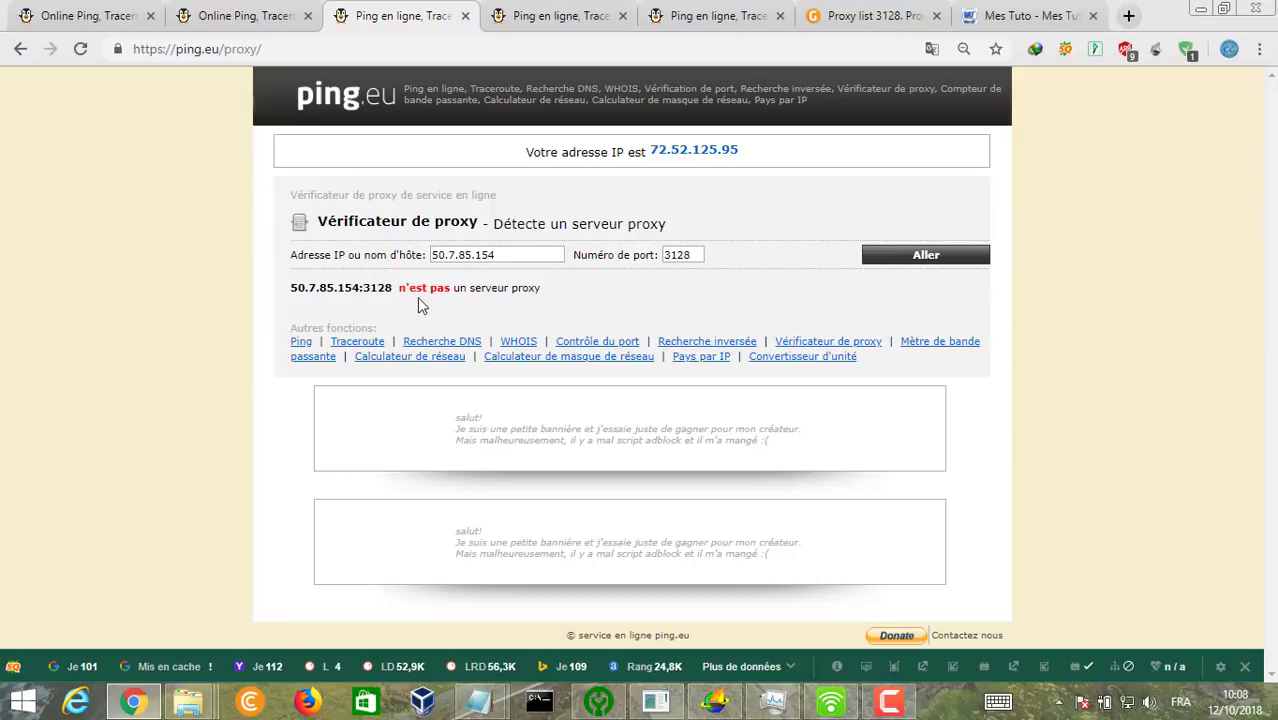
pyautogui.moveTo(399, 288); pyautogui.dragTo(551, 297)
pyautogui.click(551, 300)
pyautogui.click(540, 14)
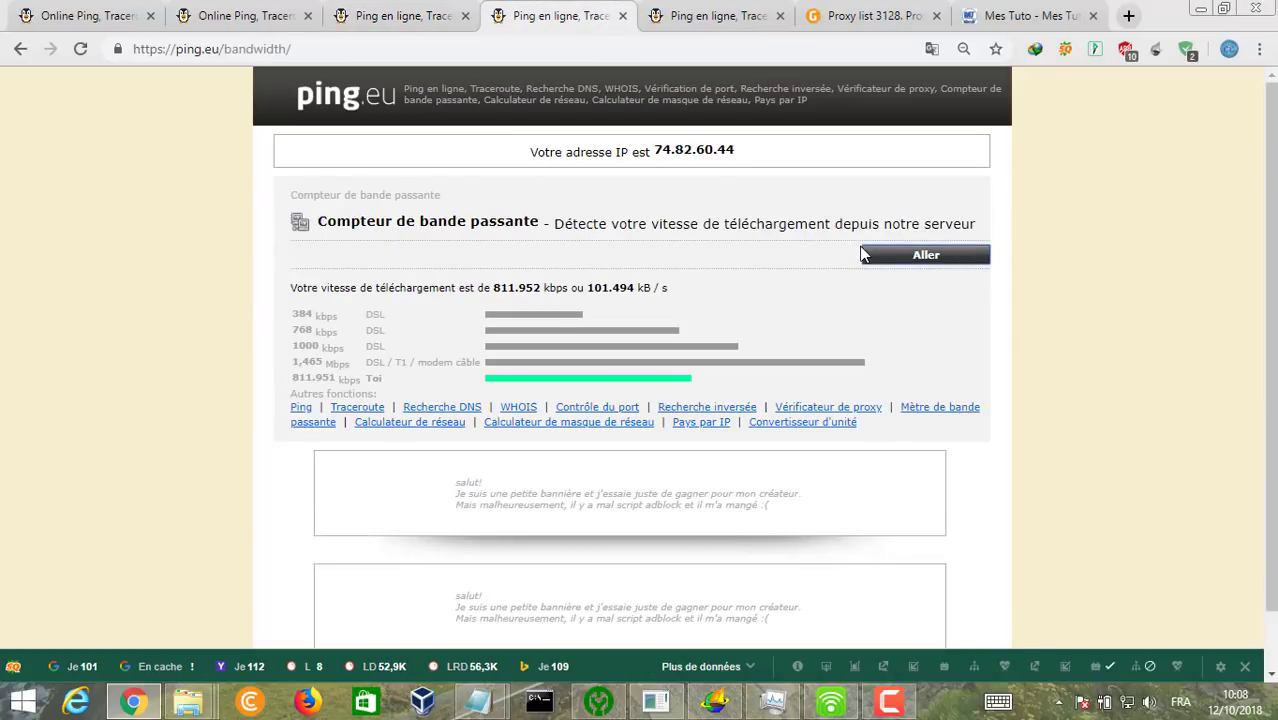
# Ping 50.7.85.154 with ping.eu's ping service and highlight the total time in the statistics.
pyautogui.click(705, 15)
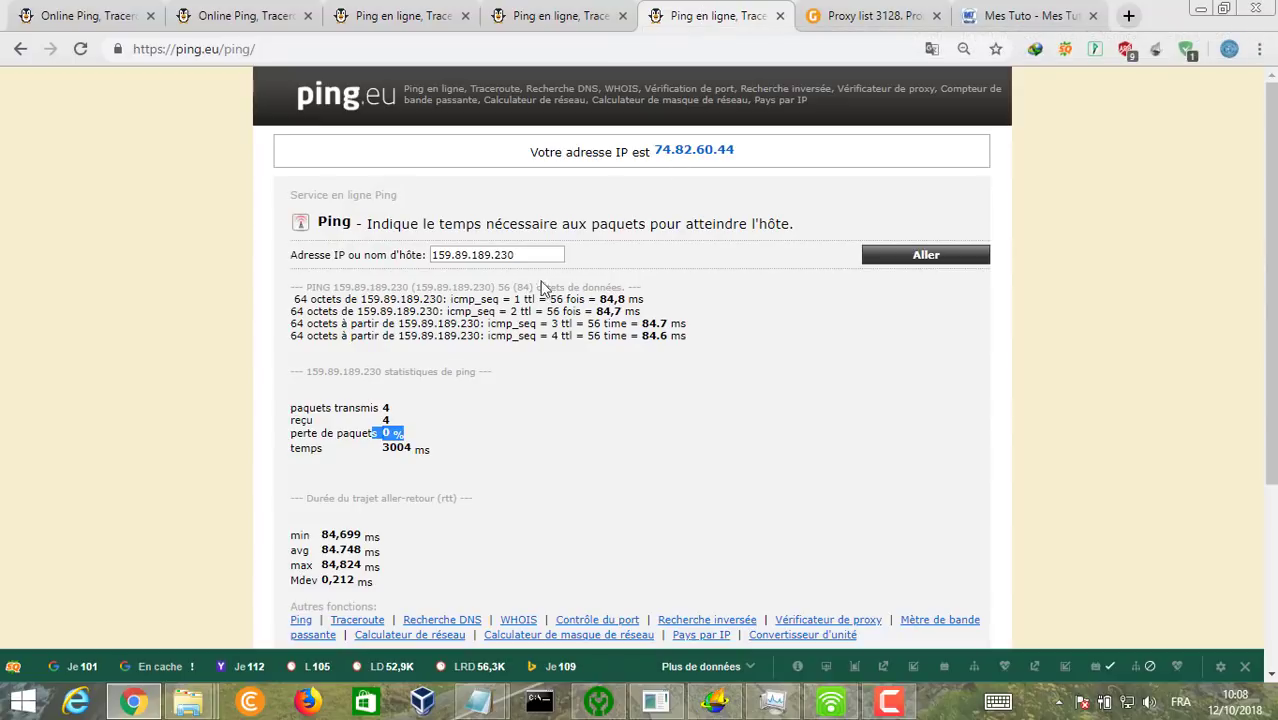
pyautogui.doubleClick(441, 254)
pyautogui.moveTo(441, 251); pyautogui.dragTo(429, 251)
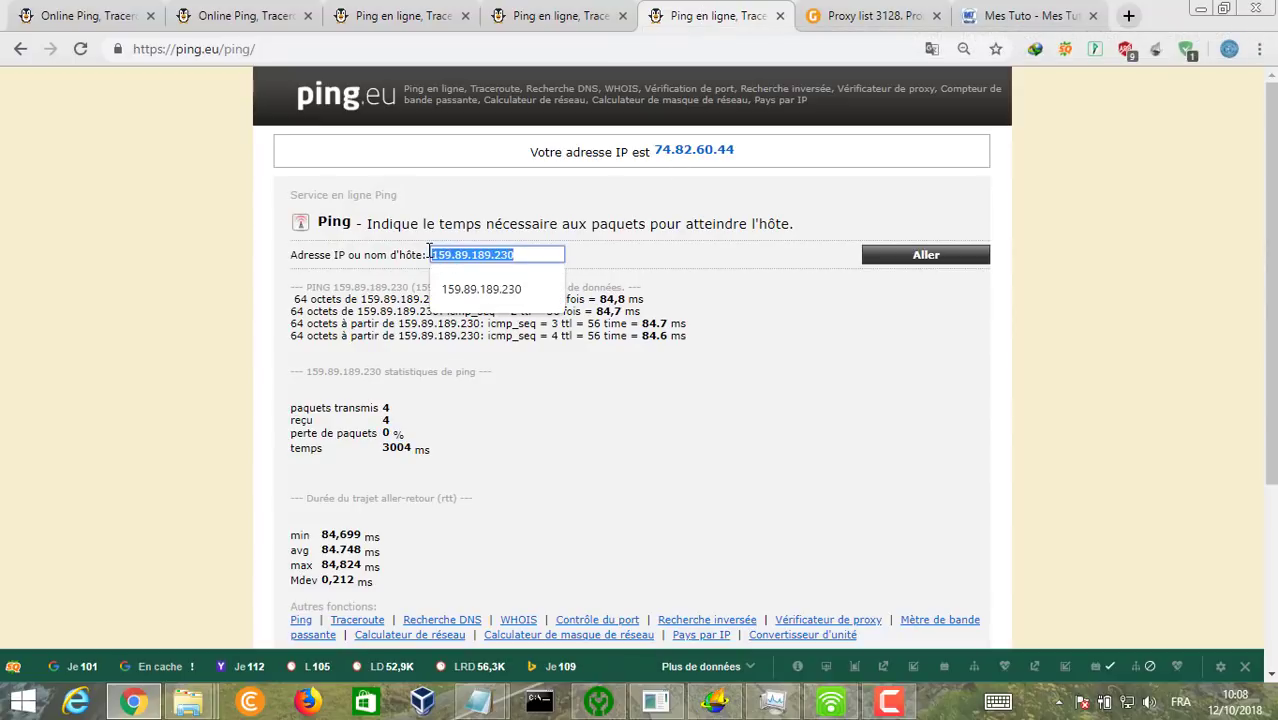
pyautogui.hotkey('ctrl', 'v')
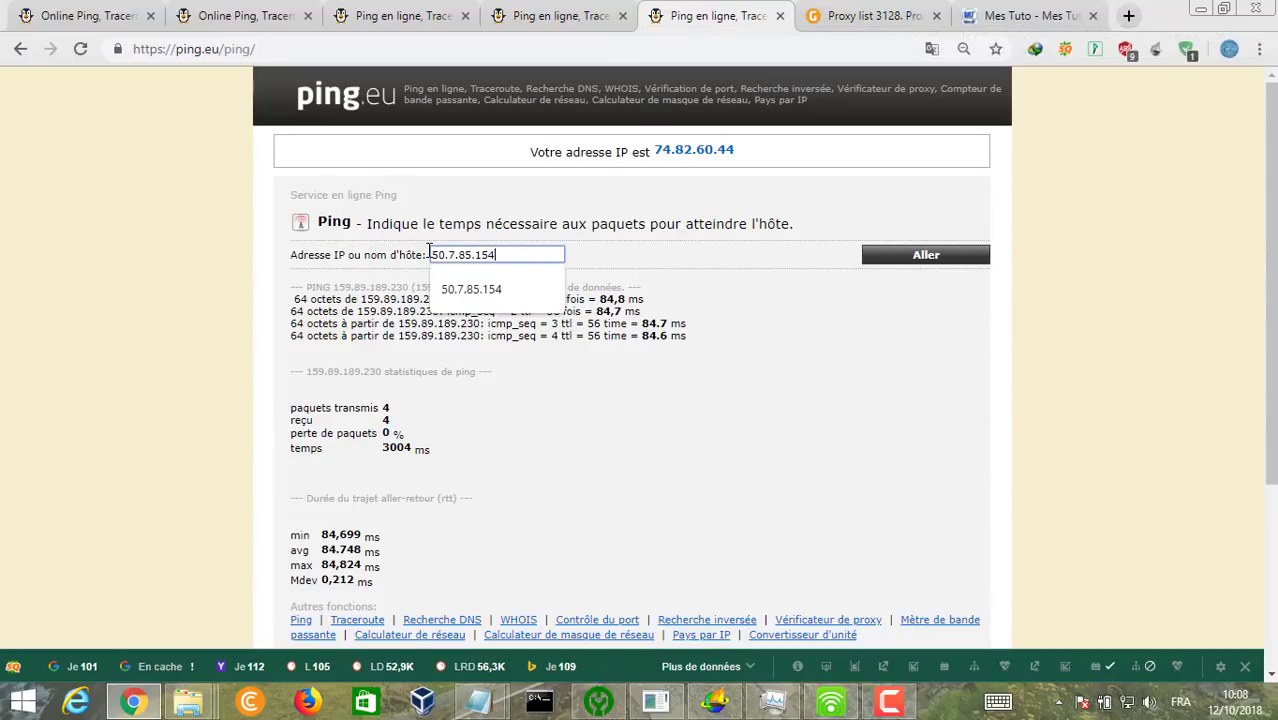
pyautogui.click(903, 262)
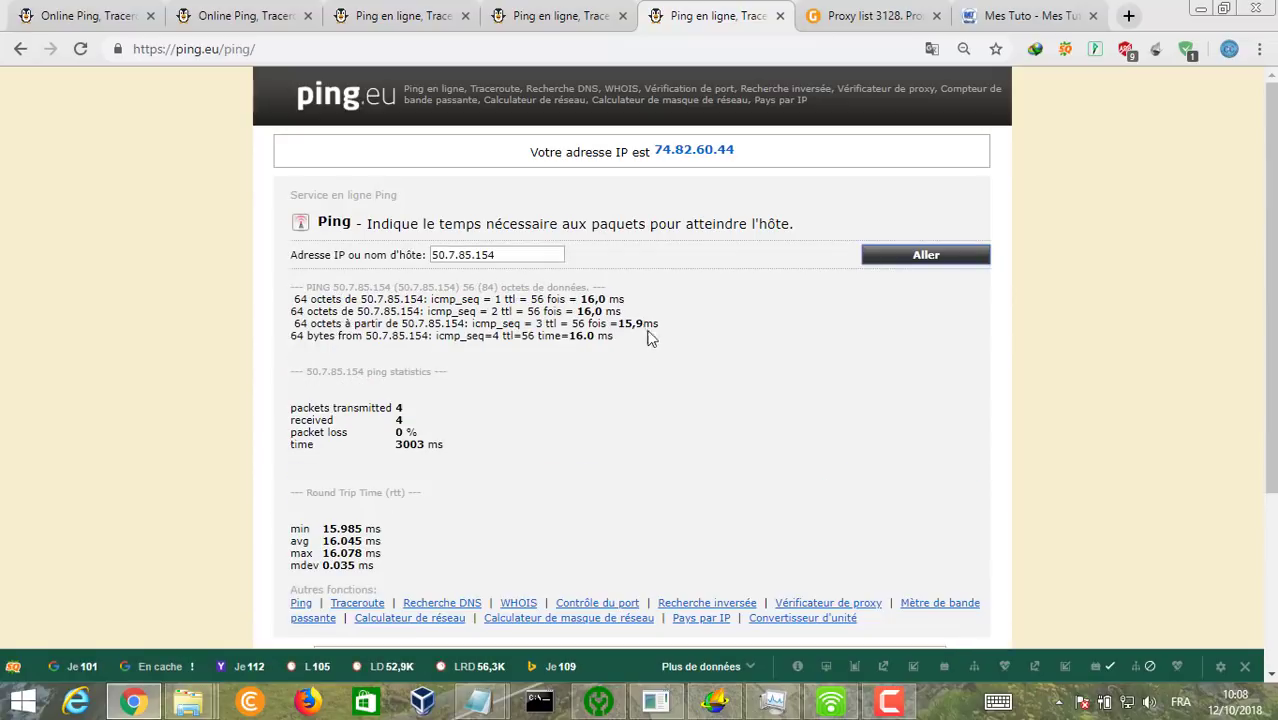
pyautogui.moveTo(613, 336); pyautogui.dragTo(415, 447)
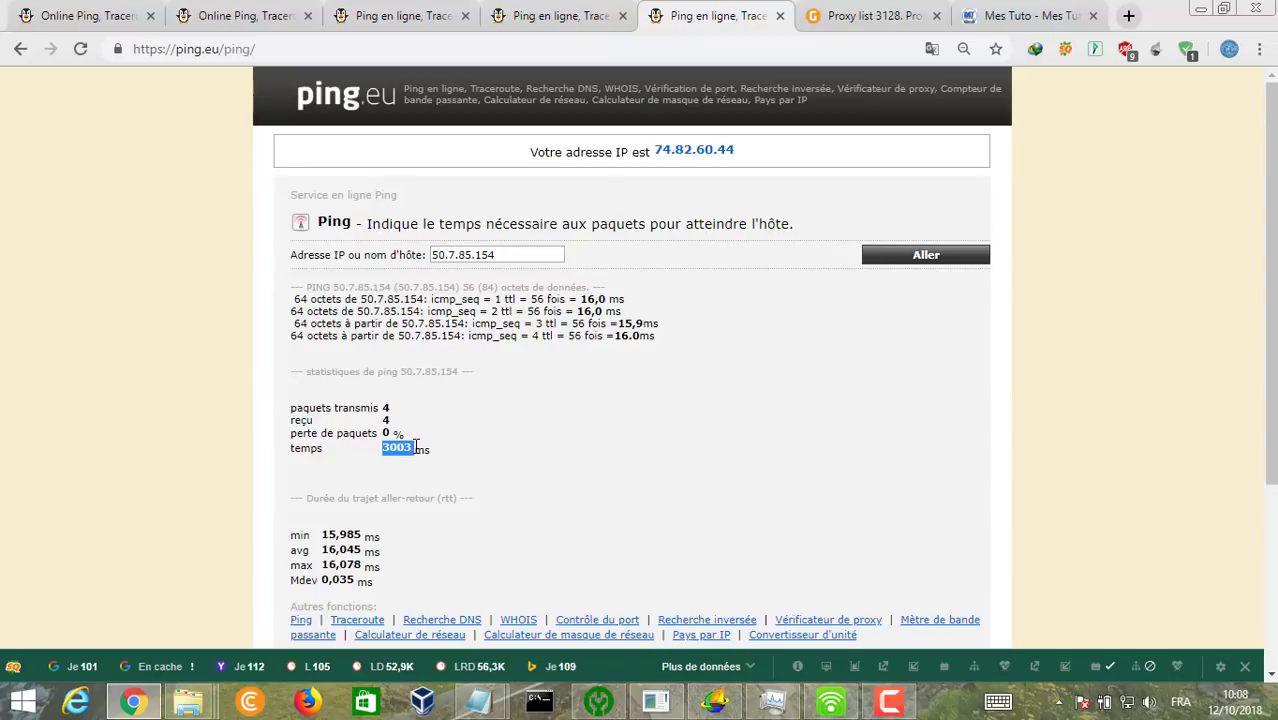
pyautogui.click(415, 447)
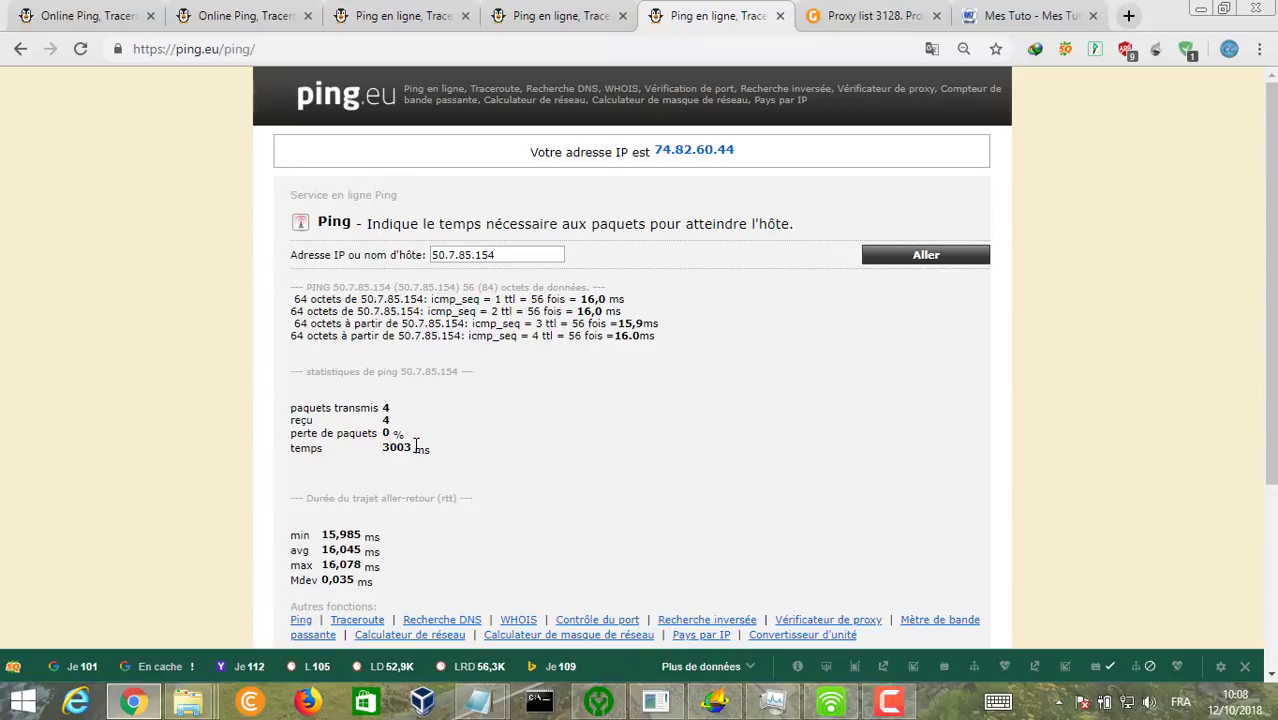
# Copy the current IP address from the ping form, replace it with 159.89.189.230, and run the ping.
pyautogui.doubleClick(502, 255)
pyautogui.hotkey('ctrl', 'c')
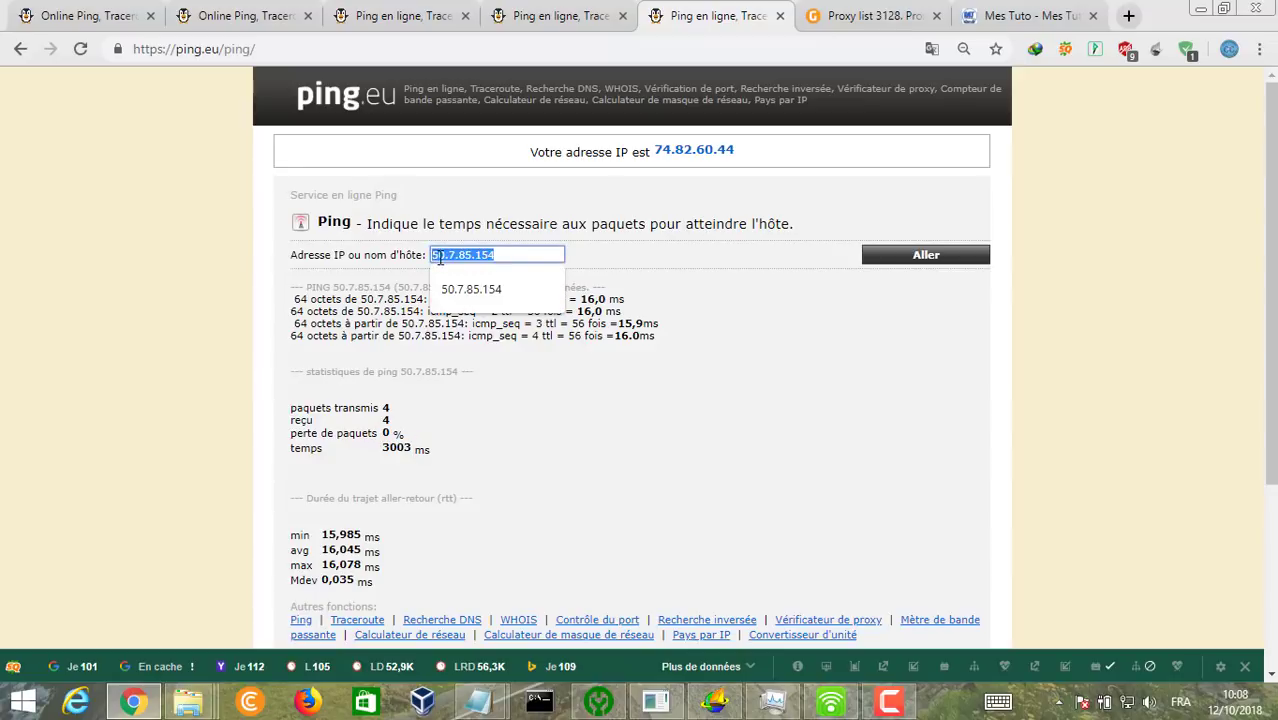
pyautogui.write('8')
pyautogui.write('56')
pyautogui.press('BackSpace')
pyautogui.write('9.189.230')
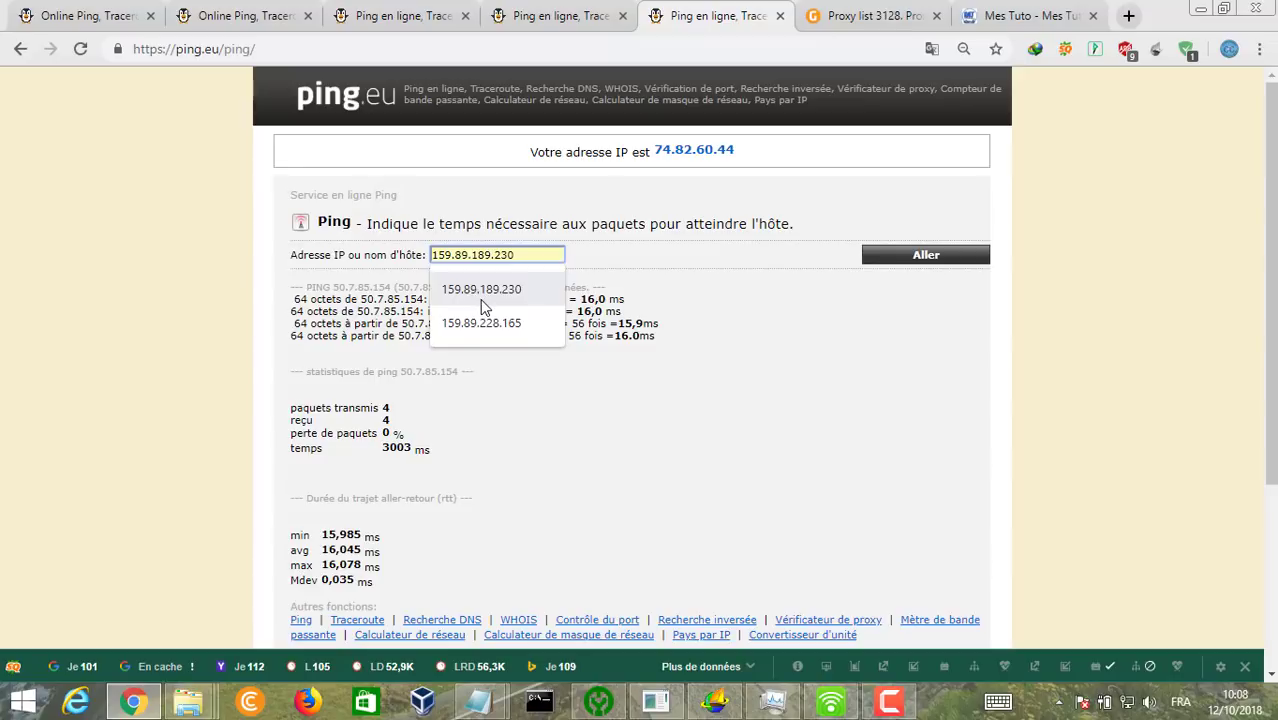
pyautogui.click(476, 300)
pyautogui.click(869, 262)
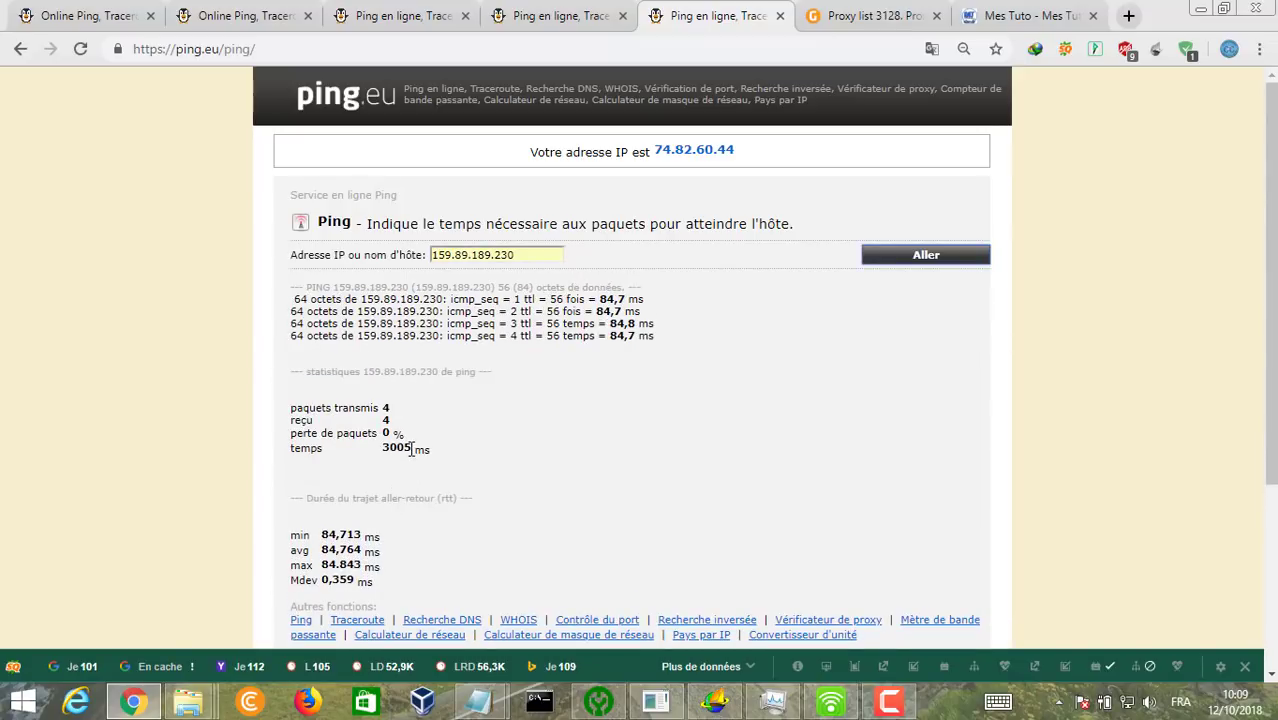
# Put the copied address 50.7.85.154 back in the ping form and run the ping again.
pyautogui.moveTo(518, 257); pyautogui.dragTo(420, 258)
pyautogui.hotkey('ctrl', 'v')
pyautogui.click(893, 257)
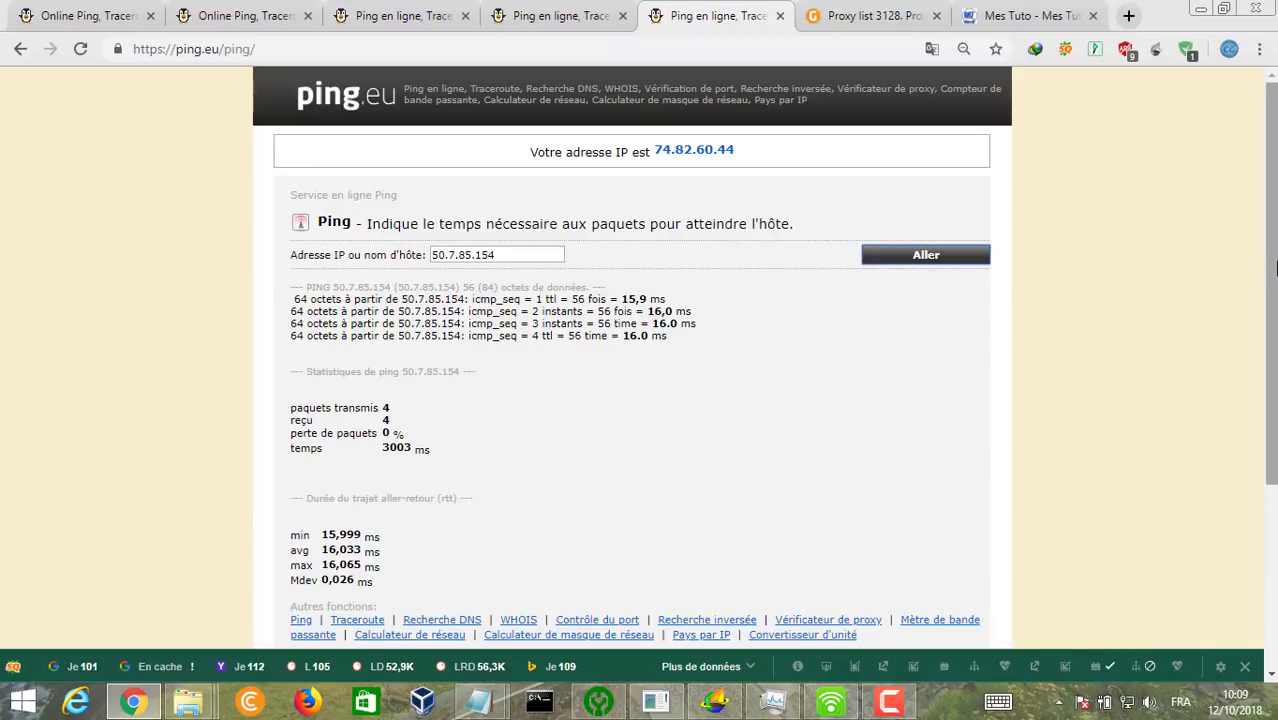
# Switch to the Mes Tuto website's home page.
pyautogui.click(141, 9)
pyautogui.click(1033, 10)
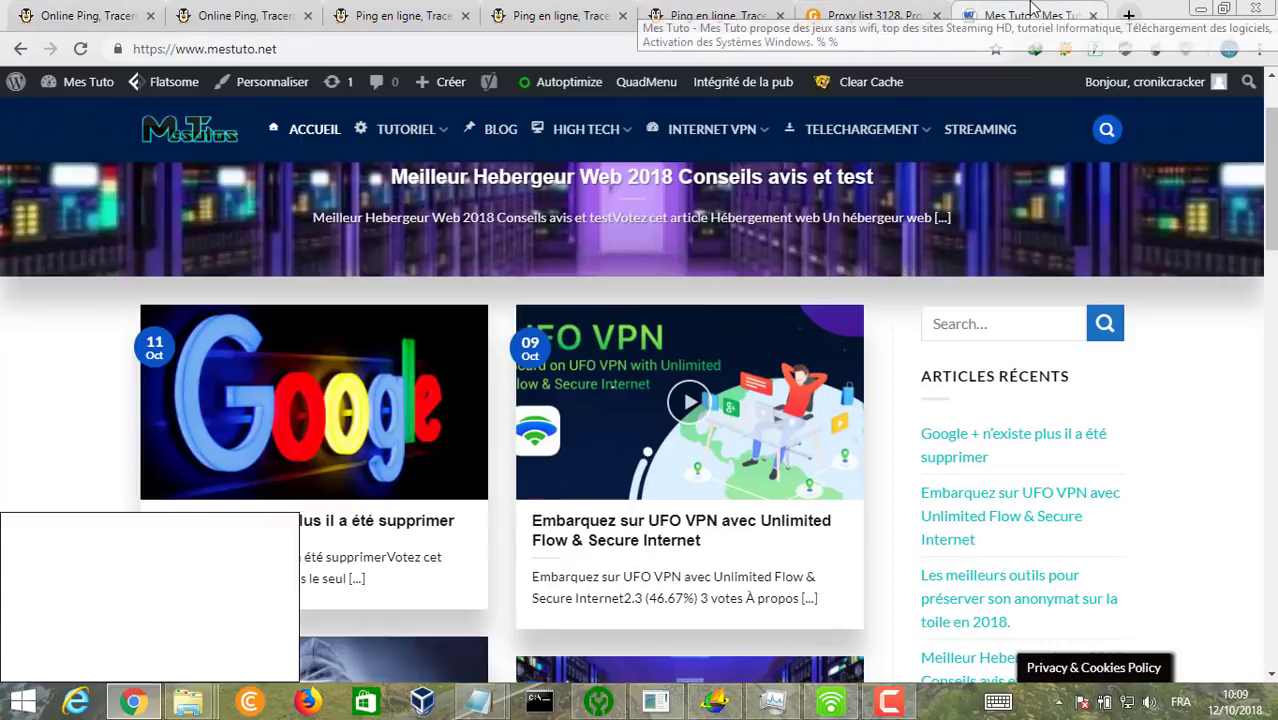
# Minimize the browser and the console window, and bring up the orange folder in File Explorer.
pyautogui.scroll(-2, 1270, 190)
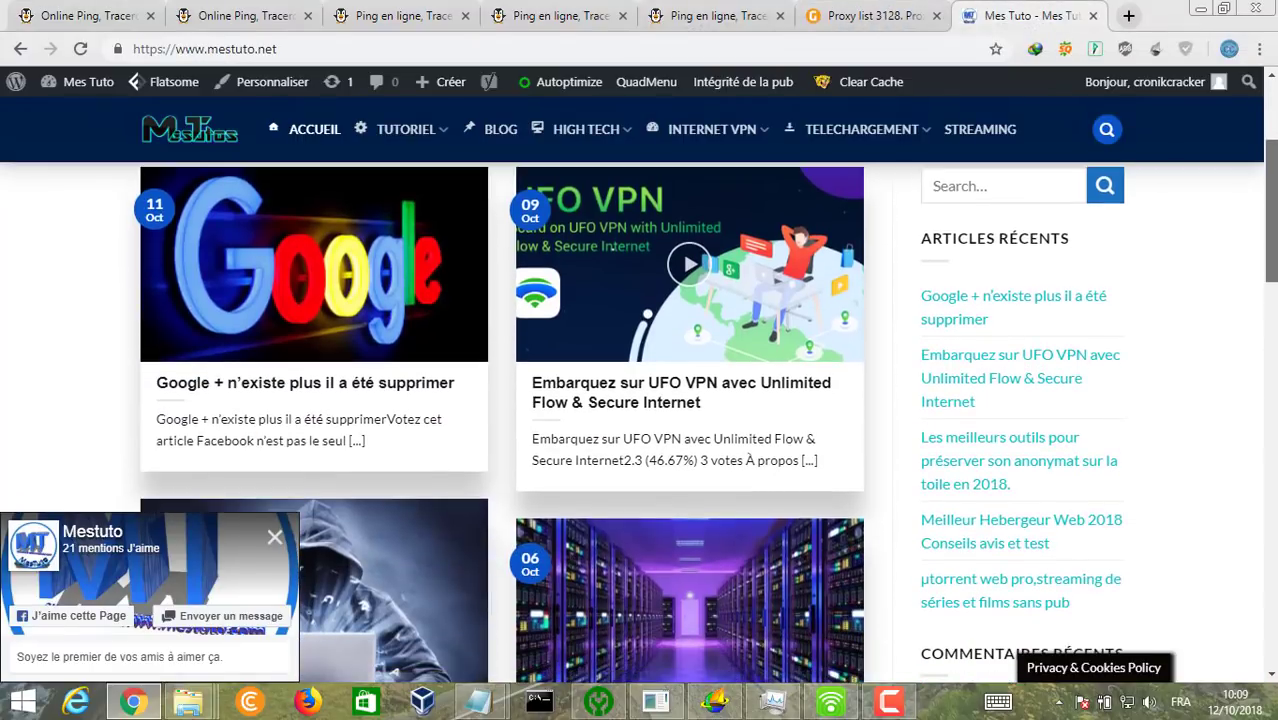
pyautogui.scroll(-3, 1270, 190)
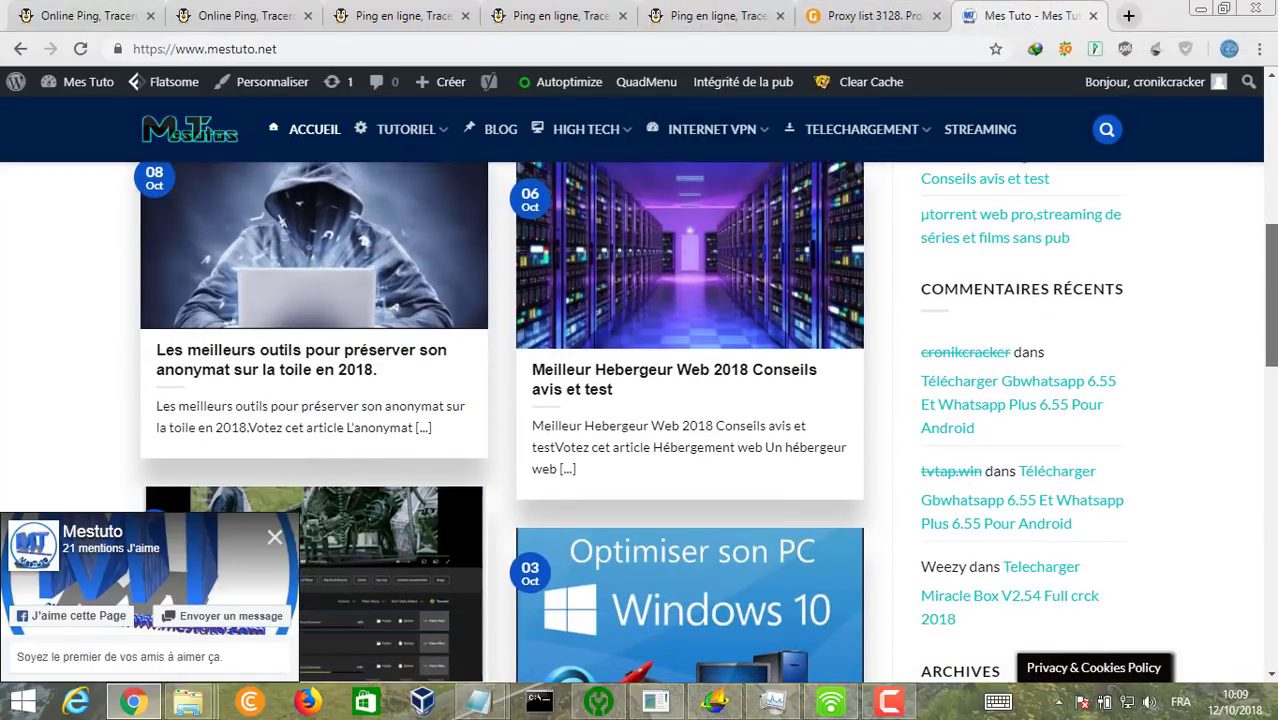
pyautogui.click(1203, 8)
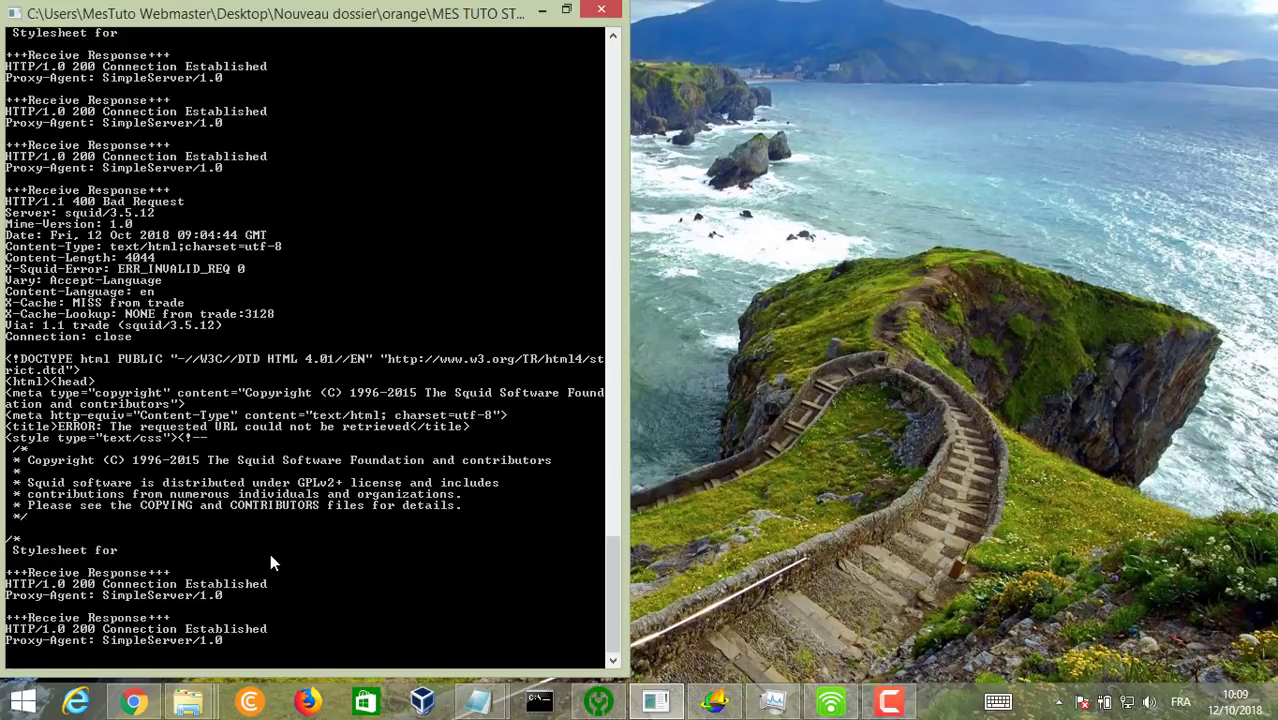
pyautogui.click(537, 10)
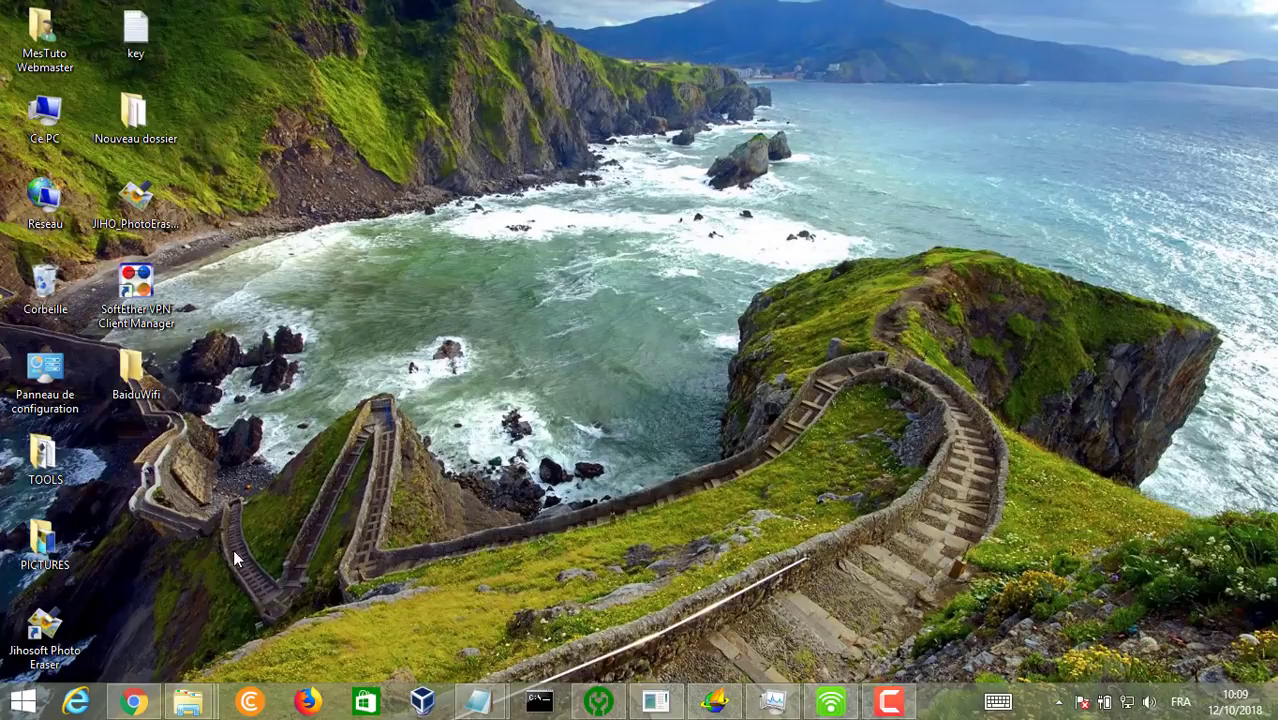
pyautogui.moveTo(198, 703)
pyautogui.click(735, 598)
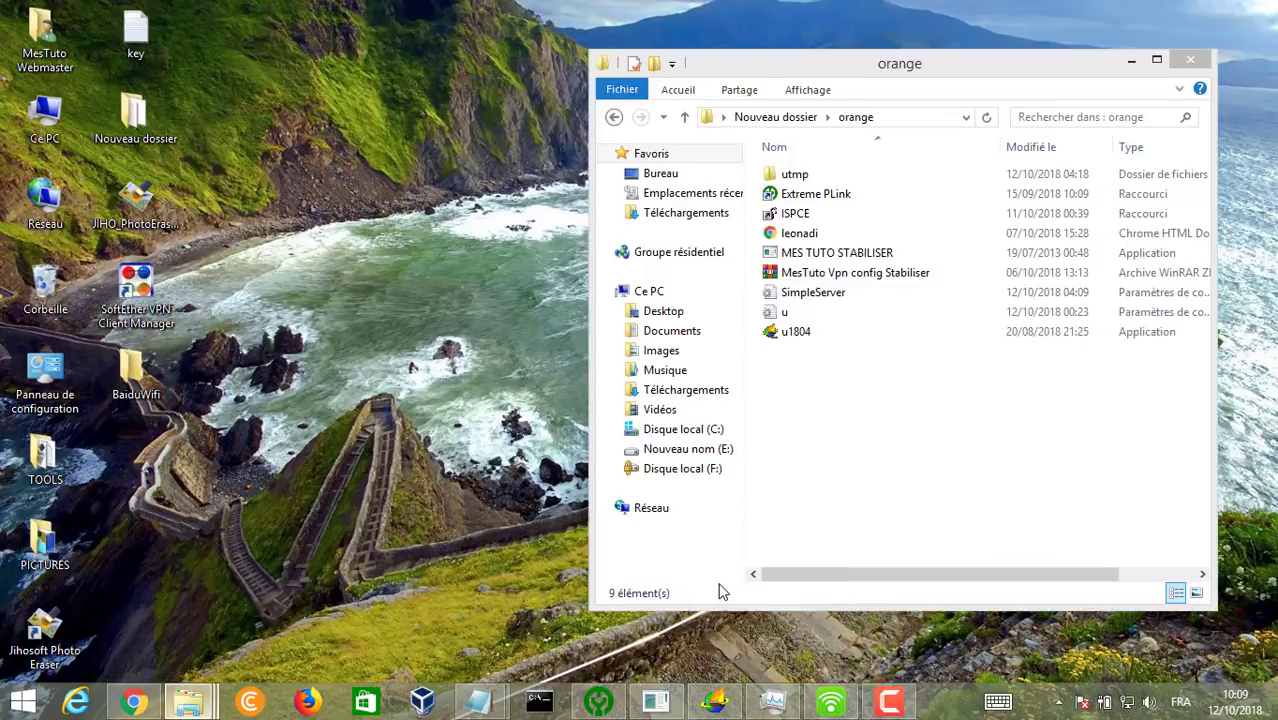
# Review the MES TUTO STABILISER console log back to its earliest requests, and minimize the console.
pyautogui.click(886, 258)
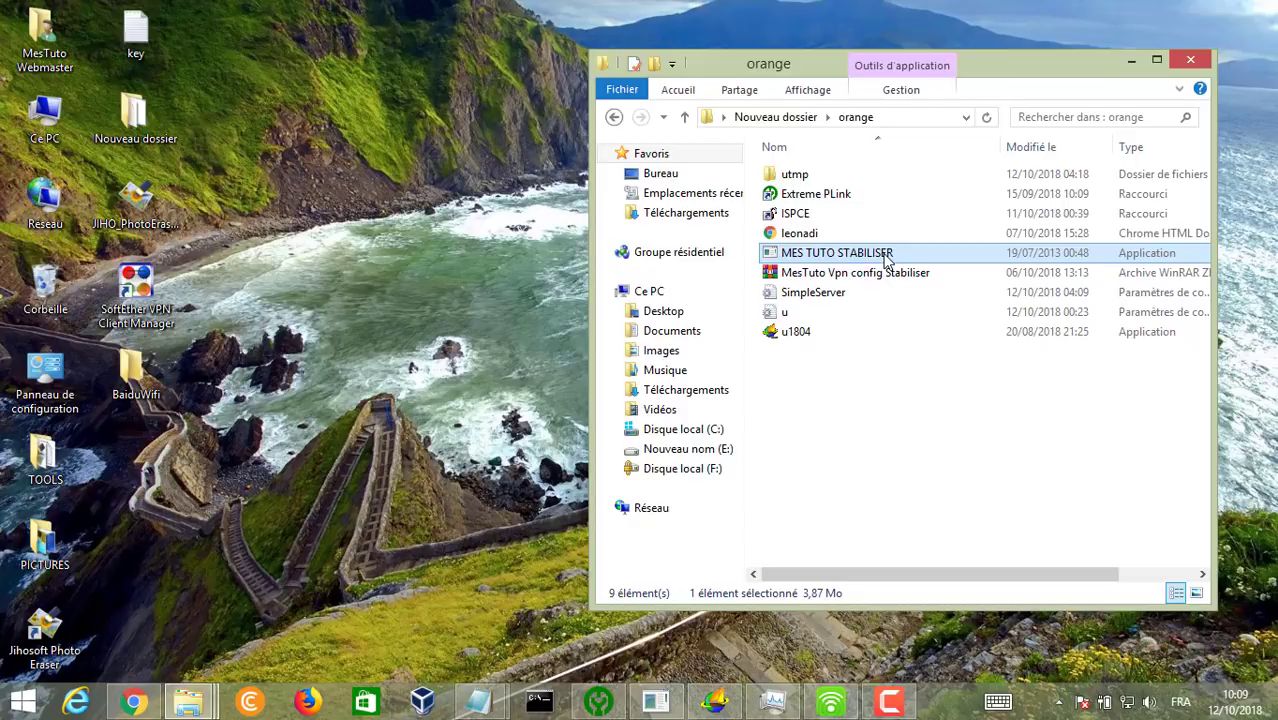
pyautogui.click(656, 702)
pyautogui.moveTo(615, 568); pyautogui.dragTo(575, 67)
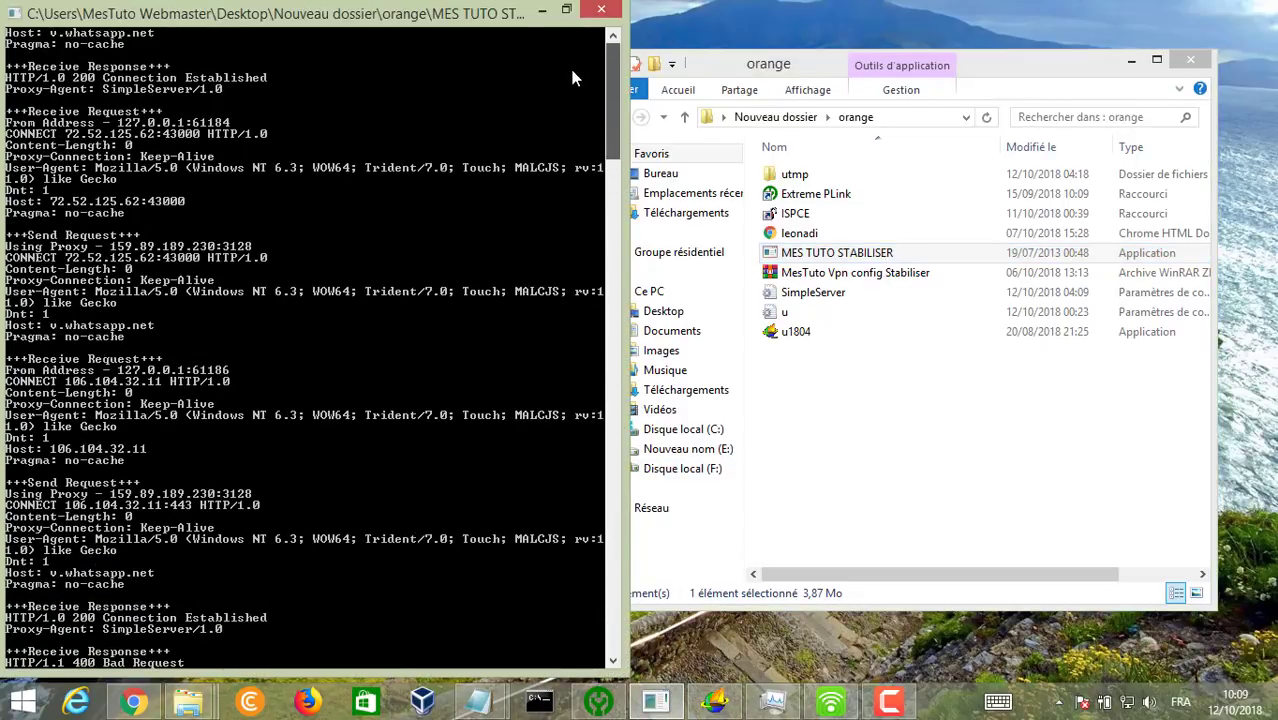
pyautogui.click(540, 12)
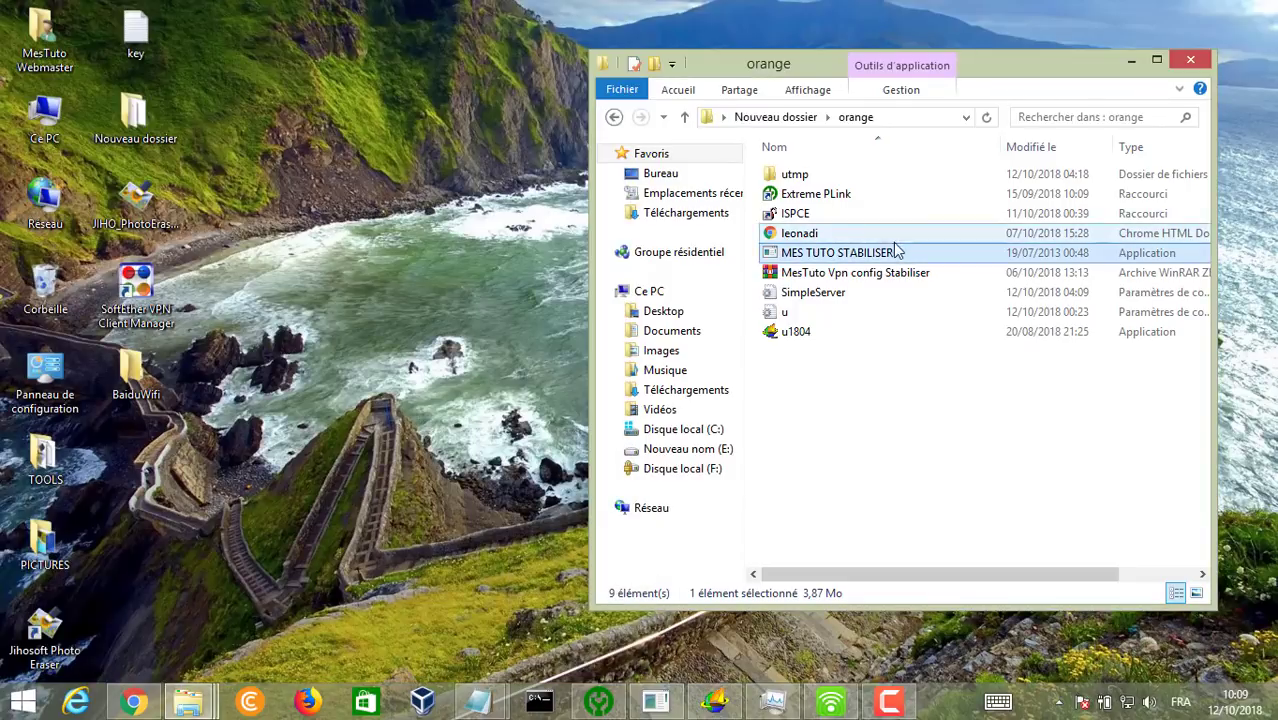
# Open the SimpleServer configuration file from the orange folder in Notepad and maximize its window.
pyautogui.click(861, 257)
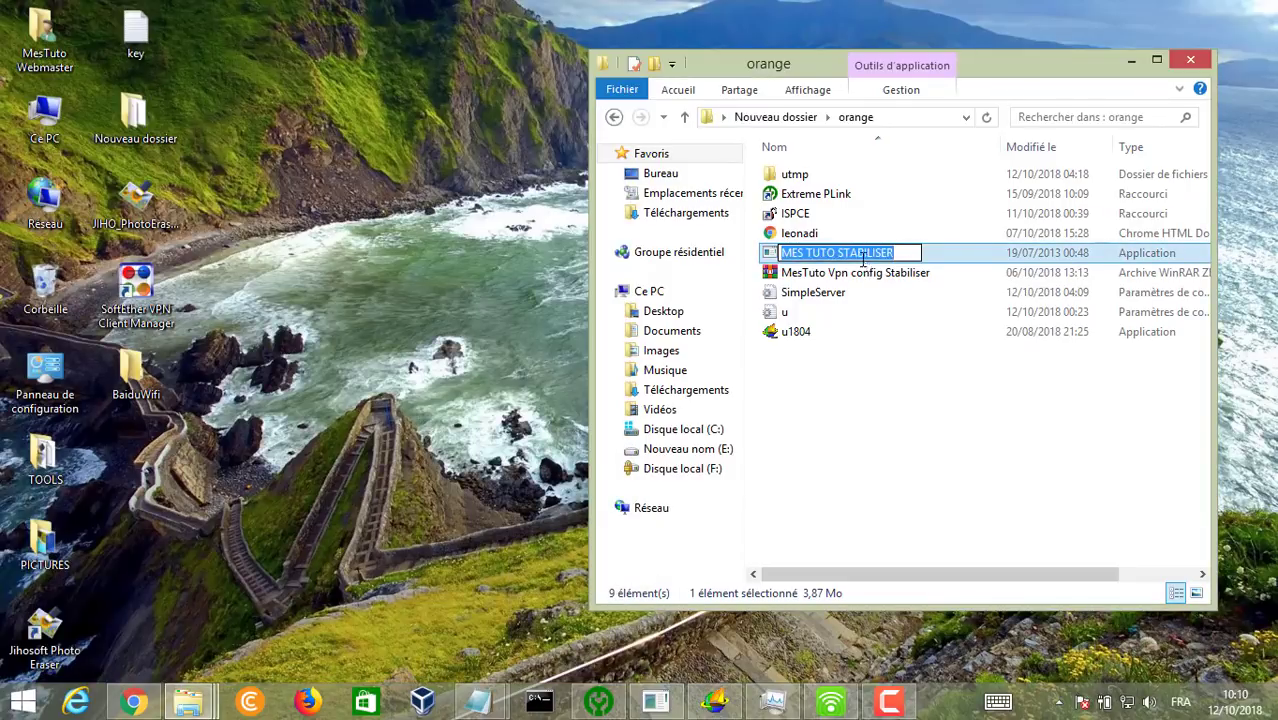
pyautogui.doubleClick(824, 293)
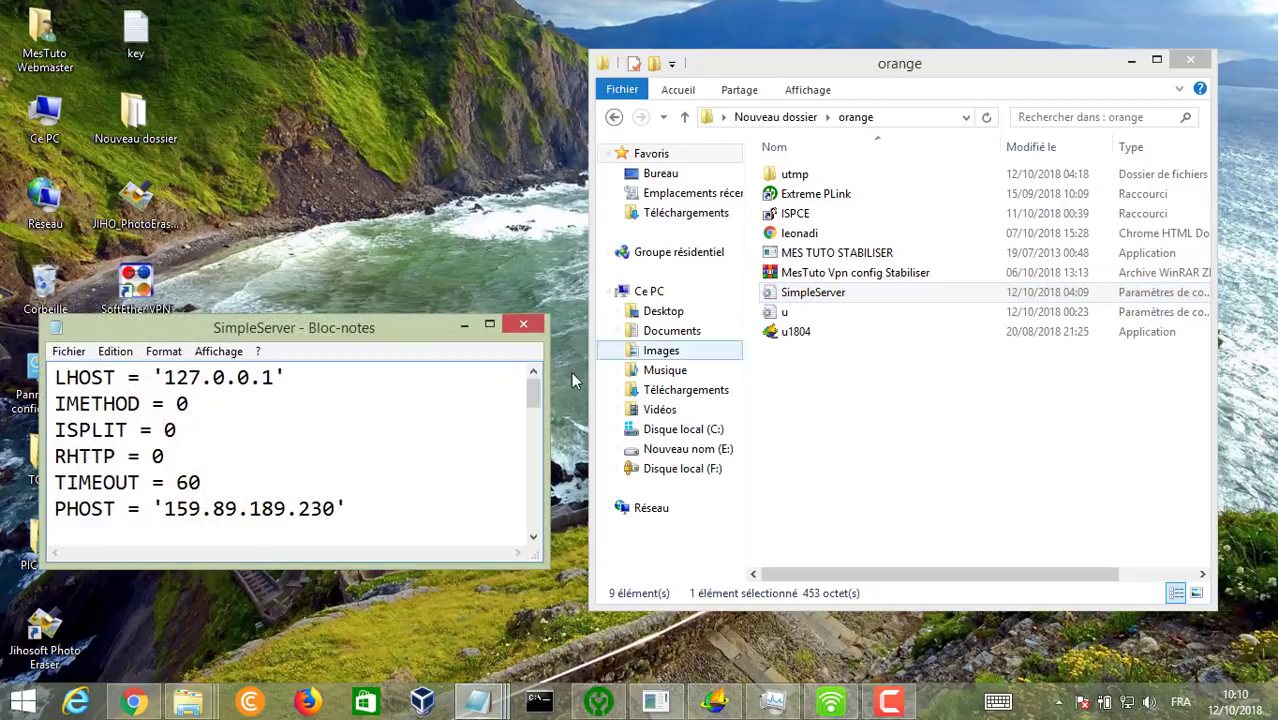
pyautogui.click(491, 323)
# Compare SimpleServer's LHOST and LPORT with UltraSurf's manual proxy settings, and accept host 127.0.0.1 with port 8080.
pyautogui.moveTo(228, 57); pyautogui.dragTo(104, 57)
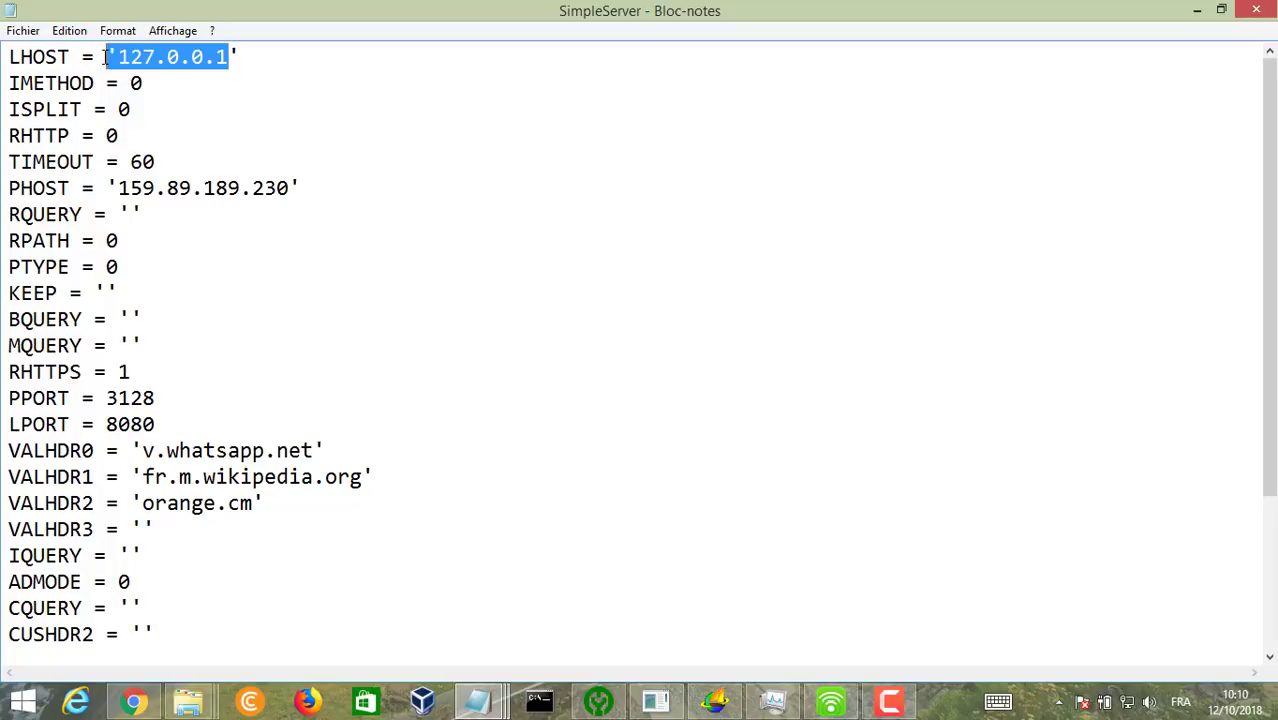
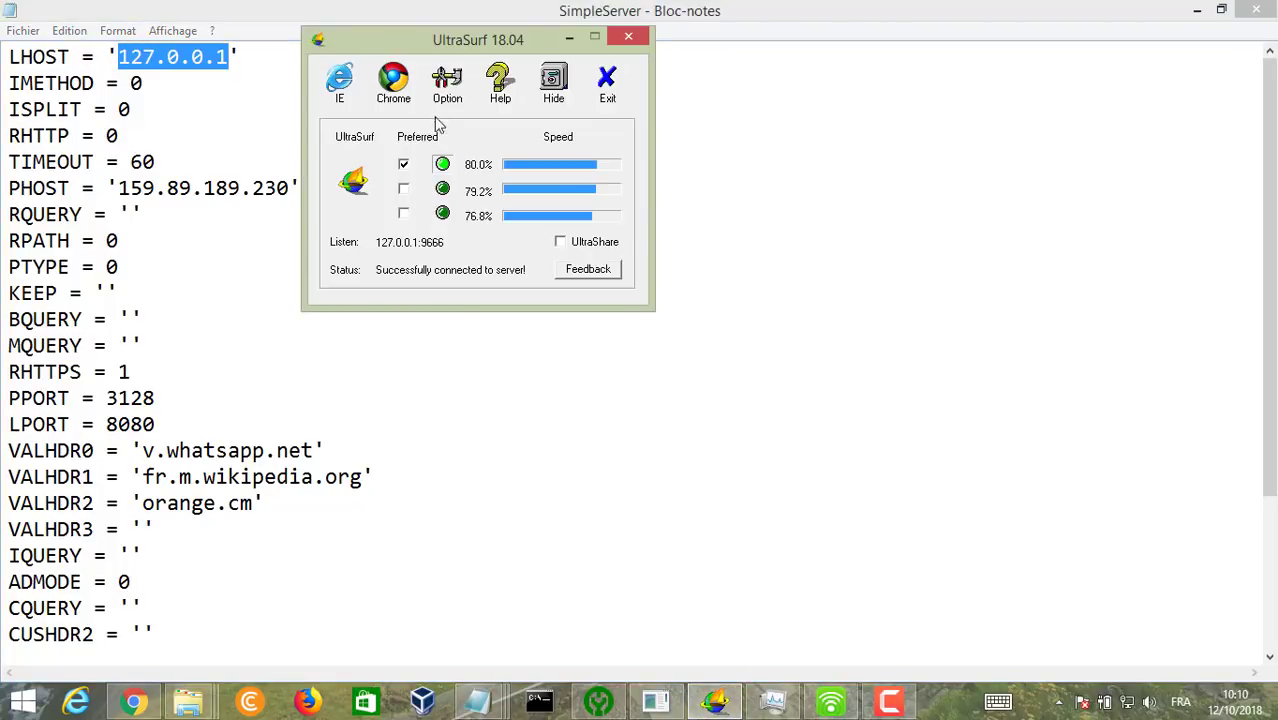
pyautogui.click(447, 85)
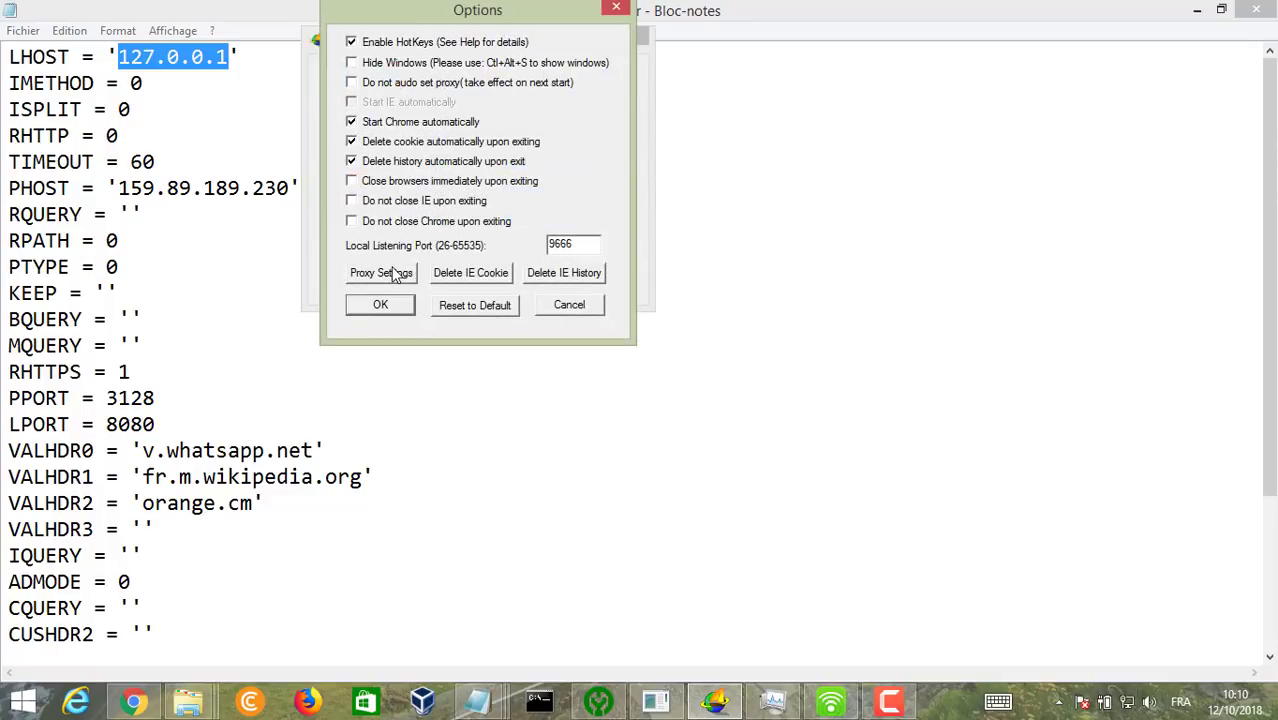
pyautogui.click(393, 273)
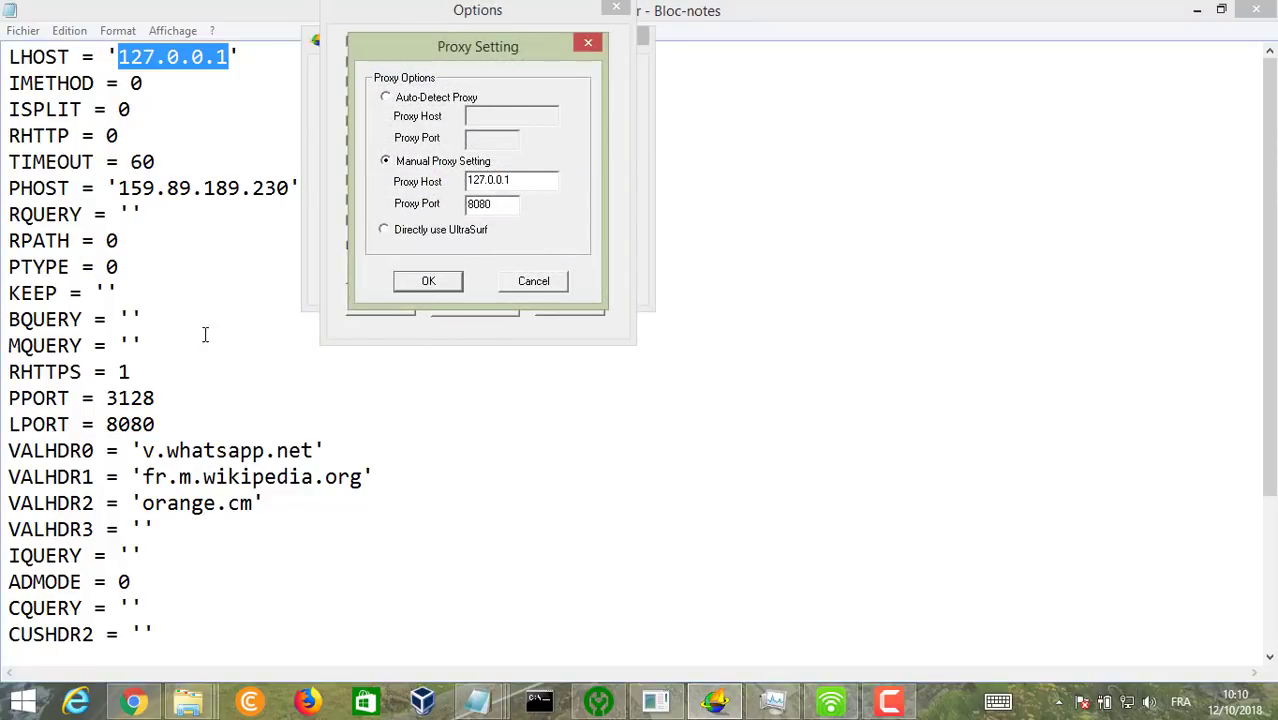
pyautogui.moveTo(185, 406); pyautogui.dragTo(170, 420)
pyautogui.click(714, 702)
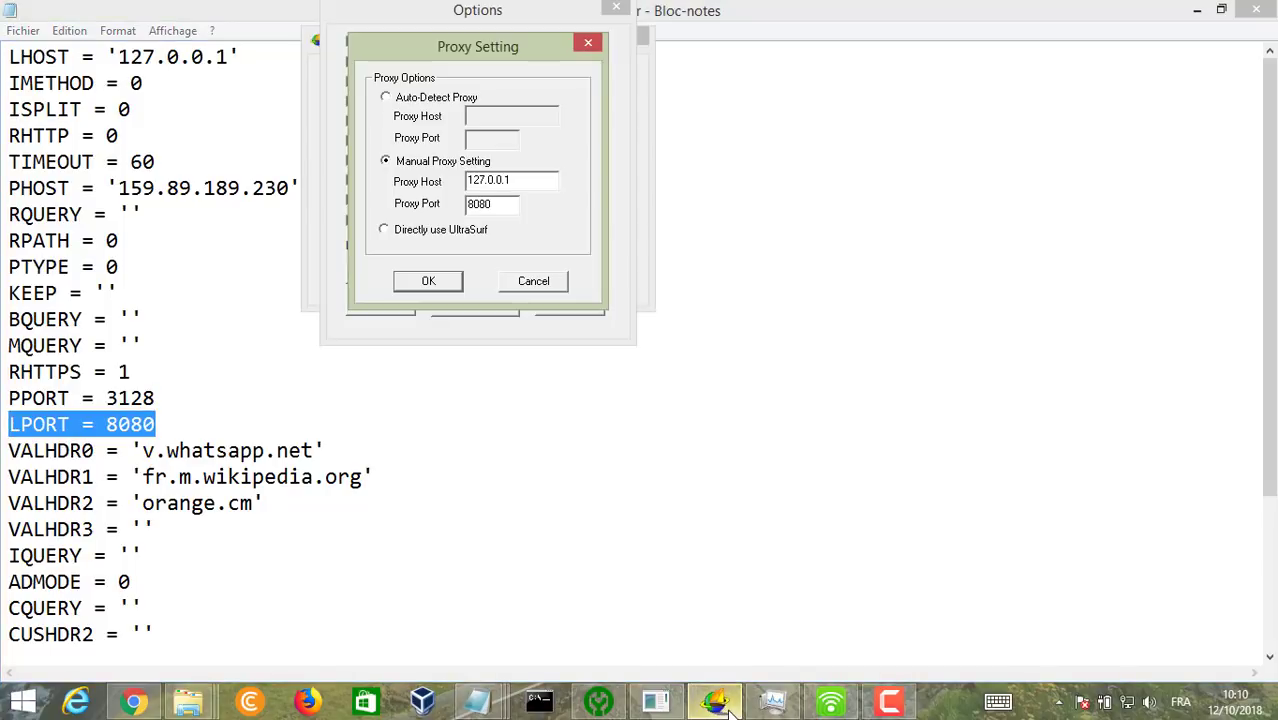
pyautogui.doubleClick(491, 212)
pyautogui.click(428, 281)
pyautogui.click(403, 302)
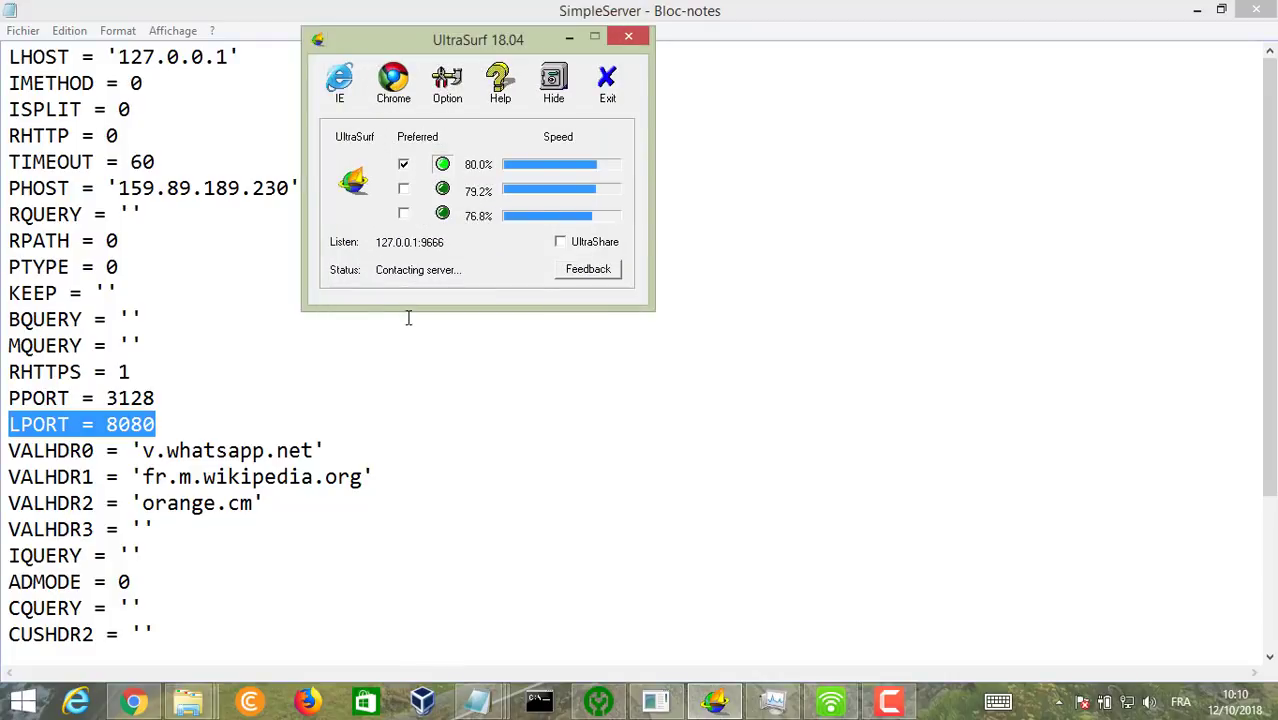
# Replace the PHOST address in the SimpleServer file with 50.7.85.154 and highlight the PPORT value.
pyautogui.click(132, 108)
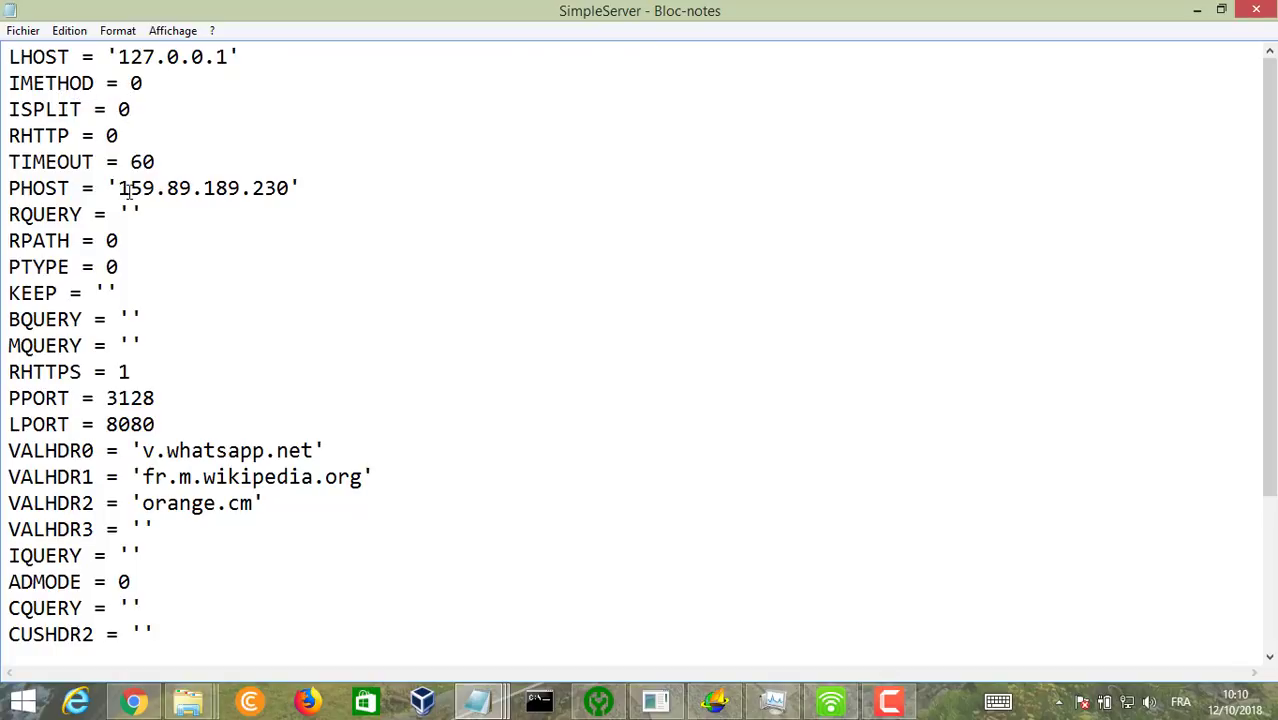
pyautogui.moveTo(119, 190); pyautogui.dragTo(292, 197)
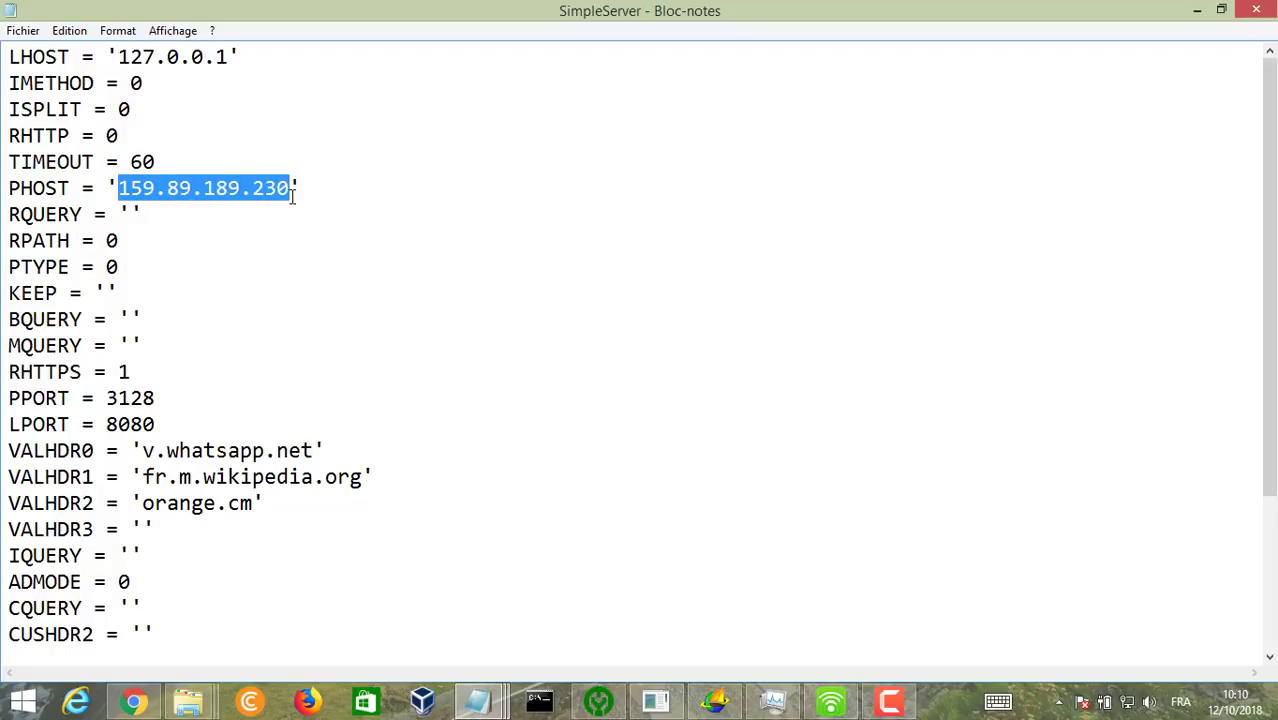
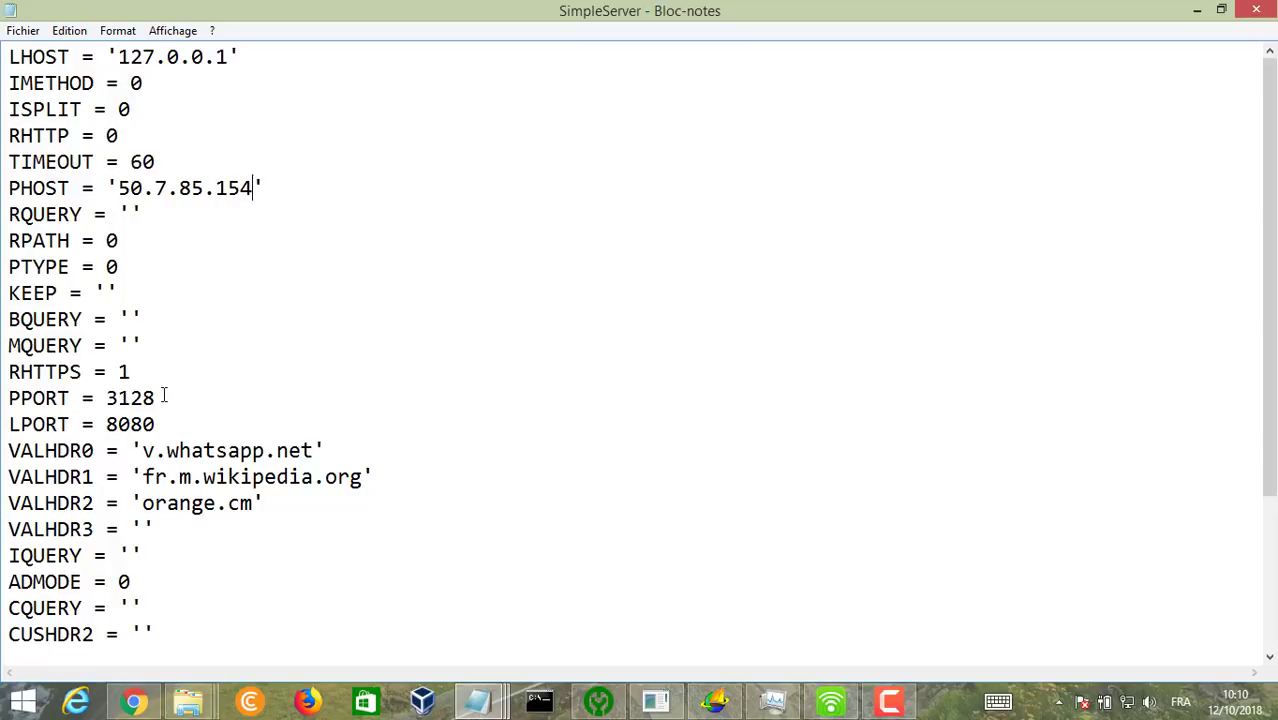
pyautogui.moveTo(161, 397); pyautogui.dragTo(111, 397)
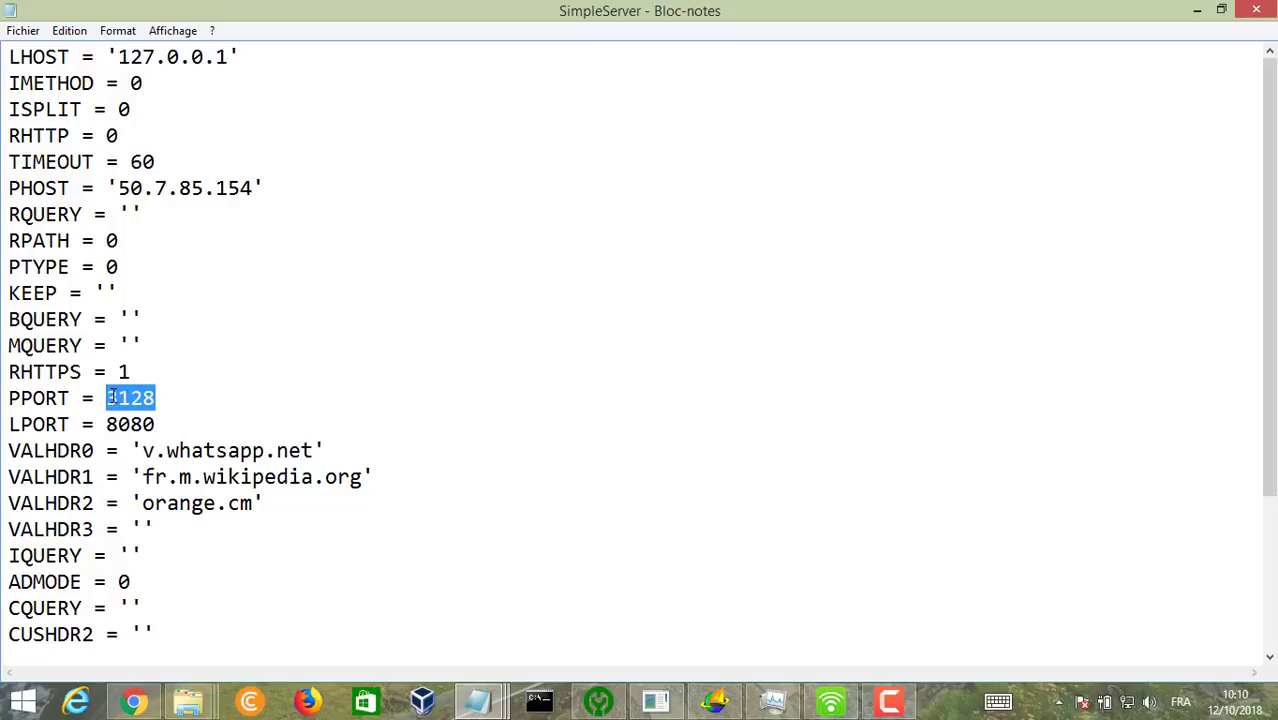
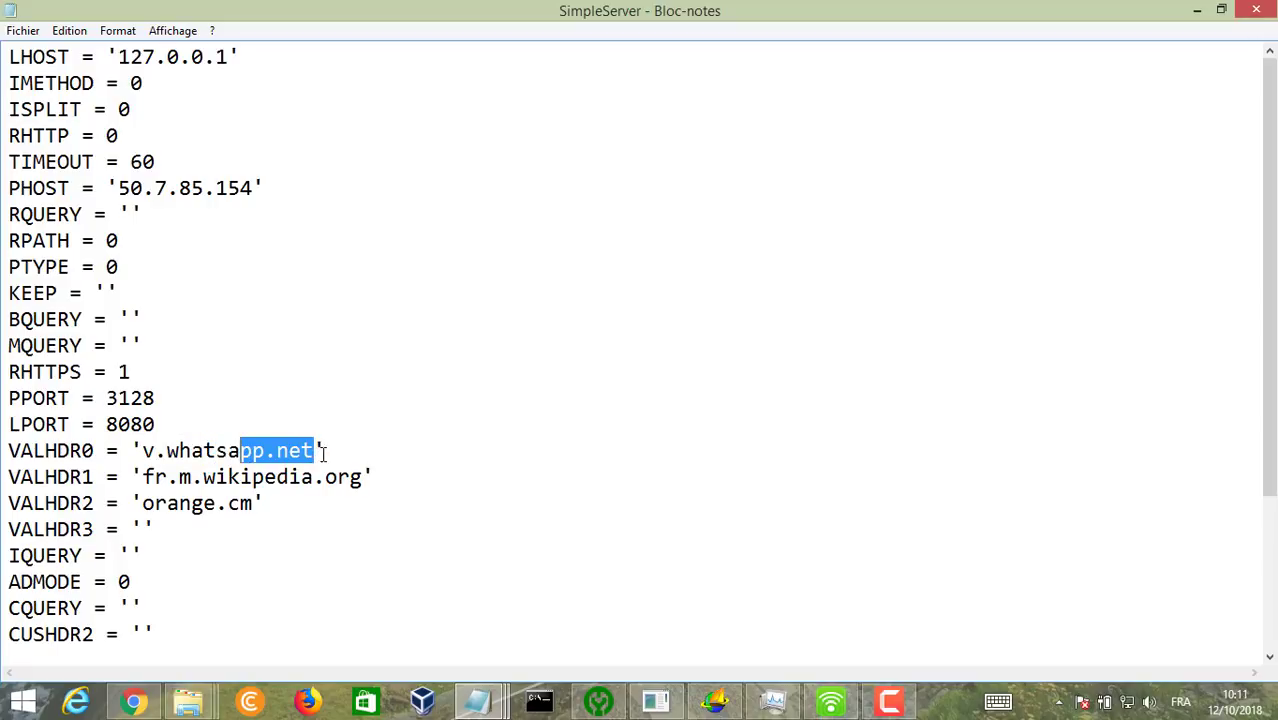
# Try removing the fr.m.wikipedia.org value from VALHDR1 and undo the deletion.
pyautogui.click(215, 503)
pyautogui.moveTo(255, 503); pyautogui.dragTo(88, 478)
pyautogui.click(215, 478)
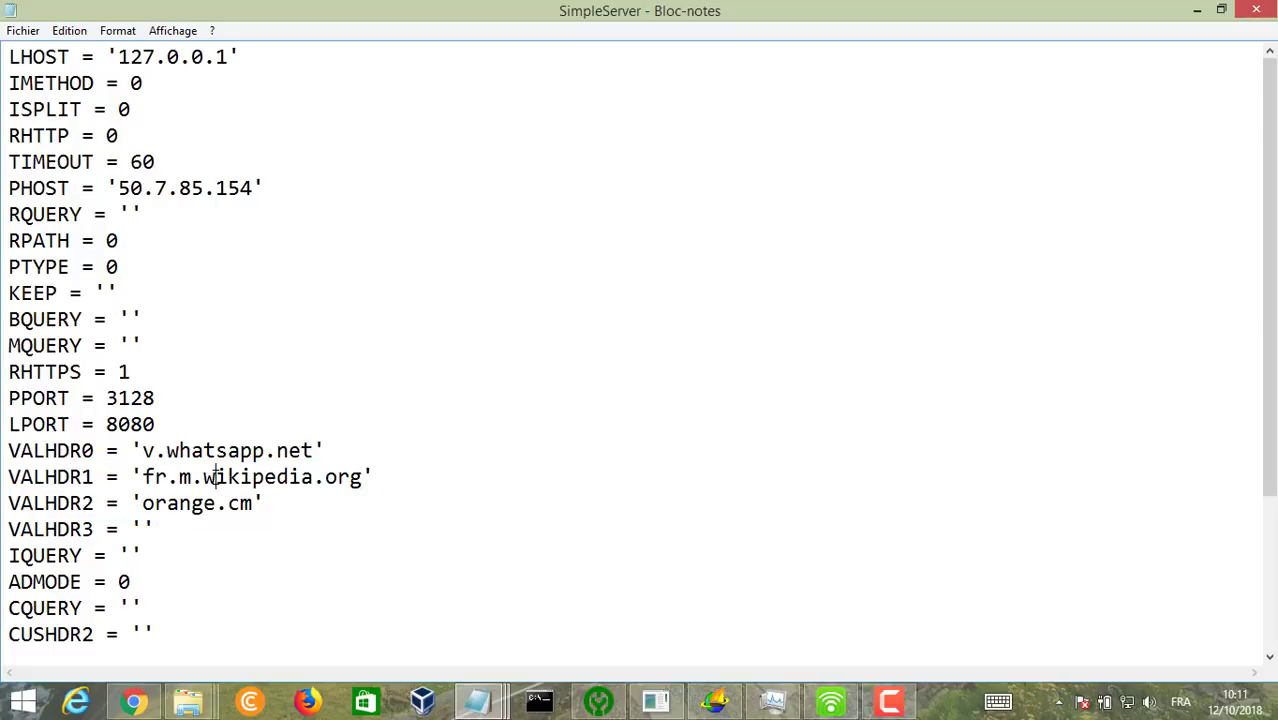
pyautogui.doubleClick(350, 478)
pyautogui.moveTo(203, 478); pyautogui.dragTo(143, 478)
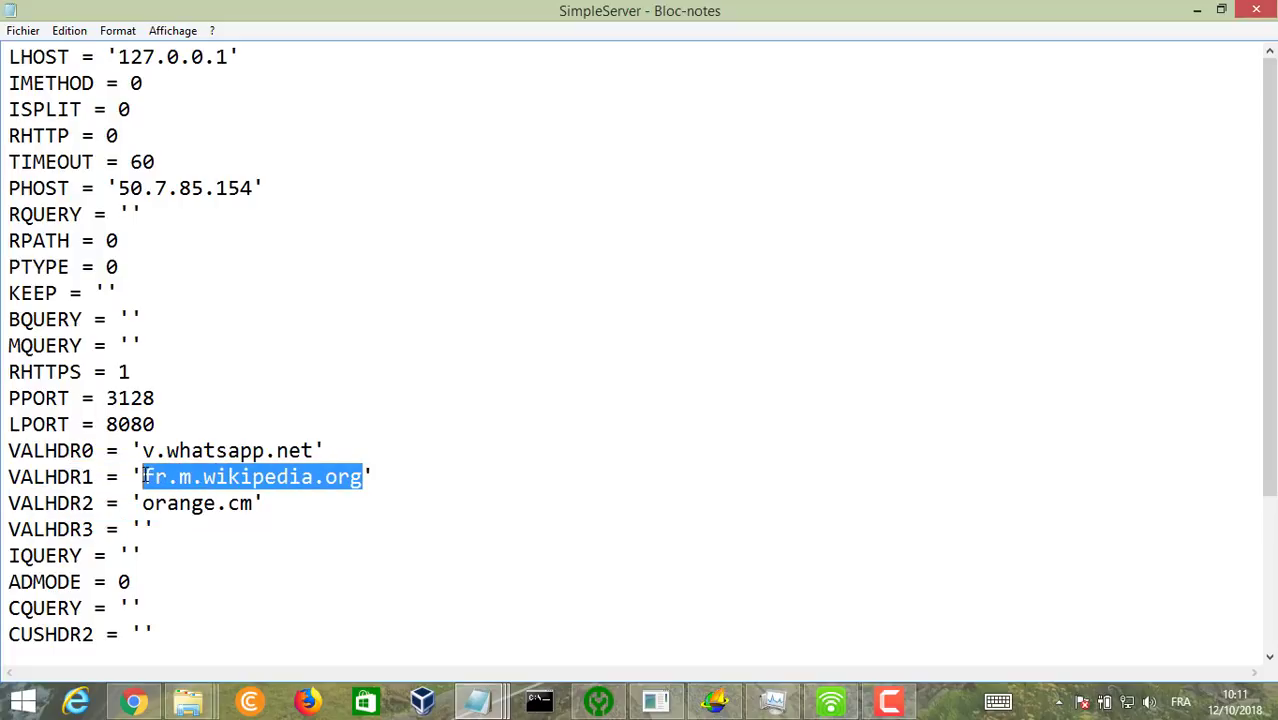
pyautogui.press('BackSpace')
pyautogui.hotkey('ctrl', 'z')
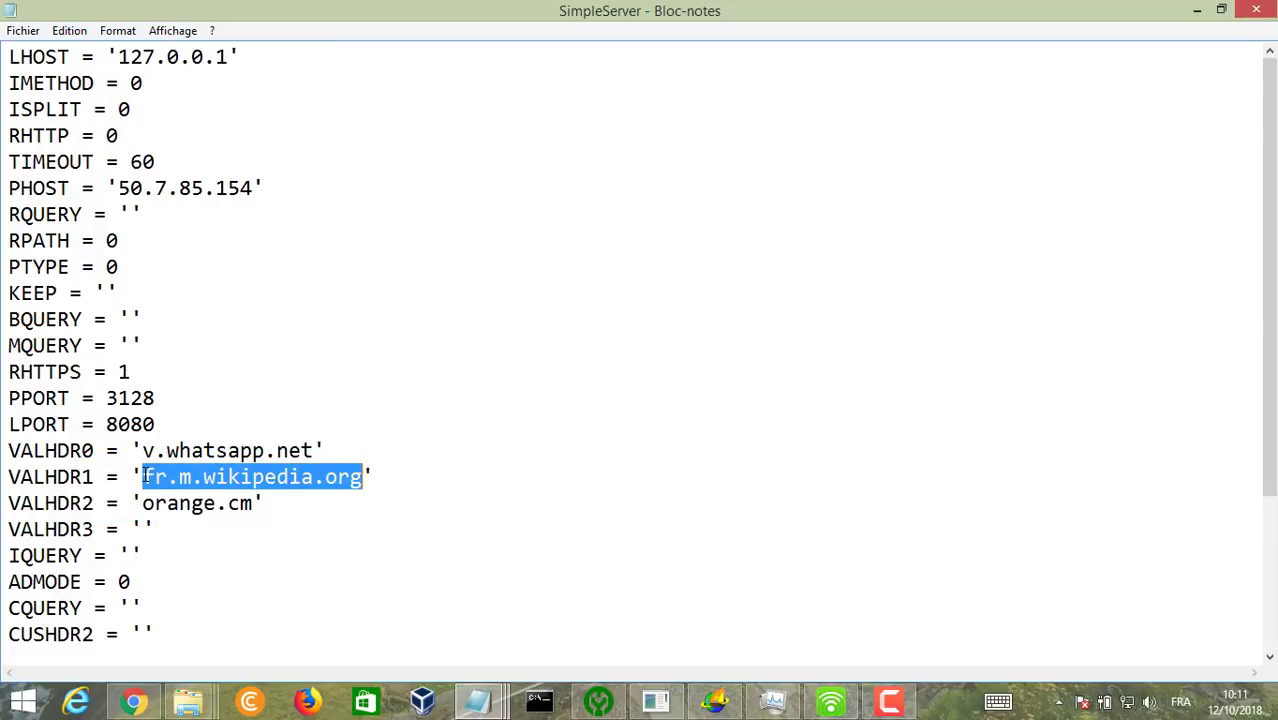
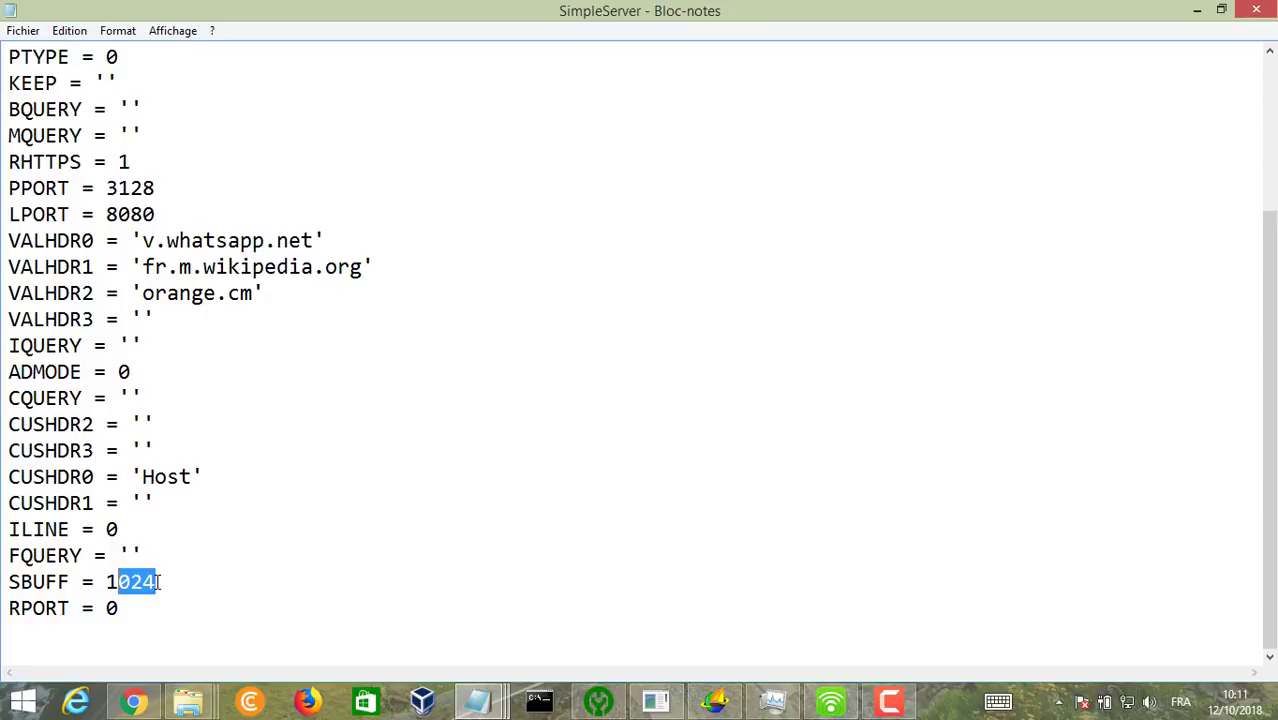
# Examine how the CUSHDR0 header entry corresponds to the VALHDR0 and VALHDR1 lines in the configuration.
pyautogui.click(180, 470)
pyautogui.moveTo(194, 477); pyautogui.dragTo(140, 477)
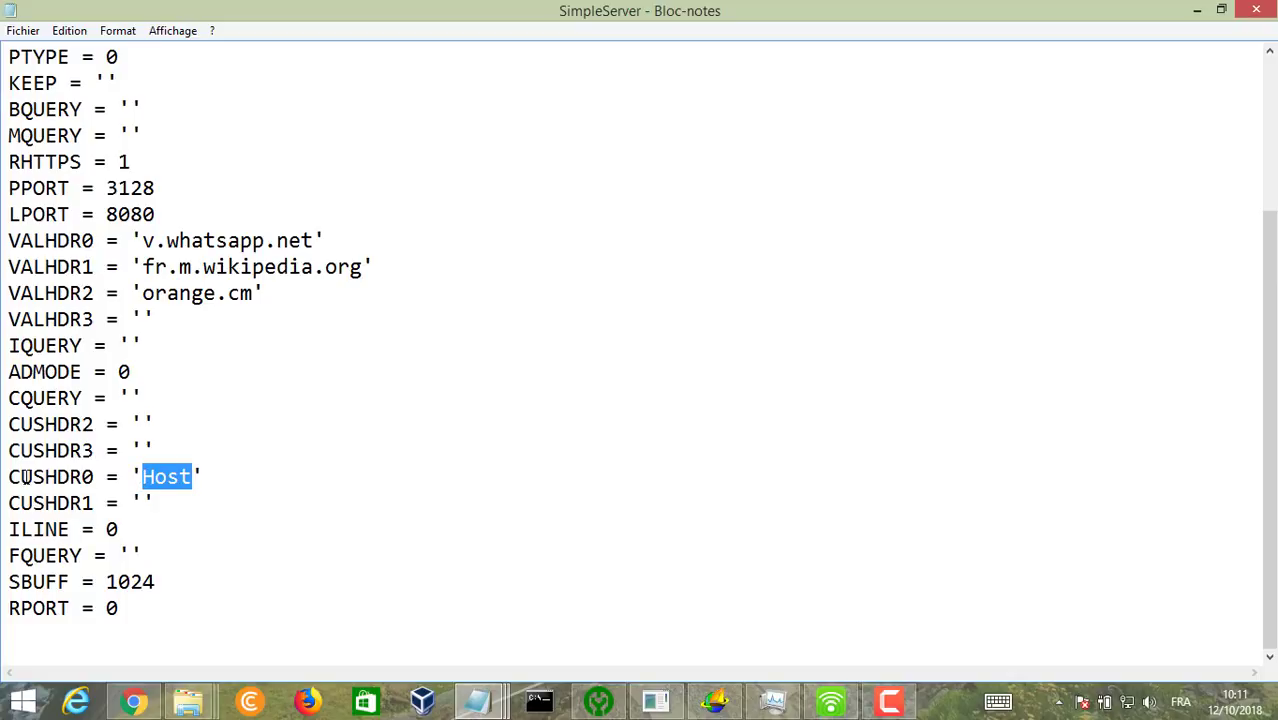
pyautogui.moveTo(213, 479); pyautogui.dragTo(70, 477)
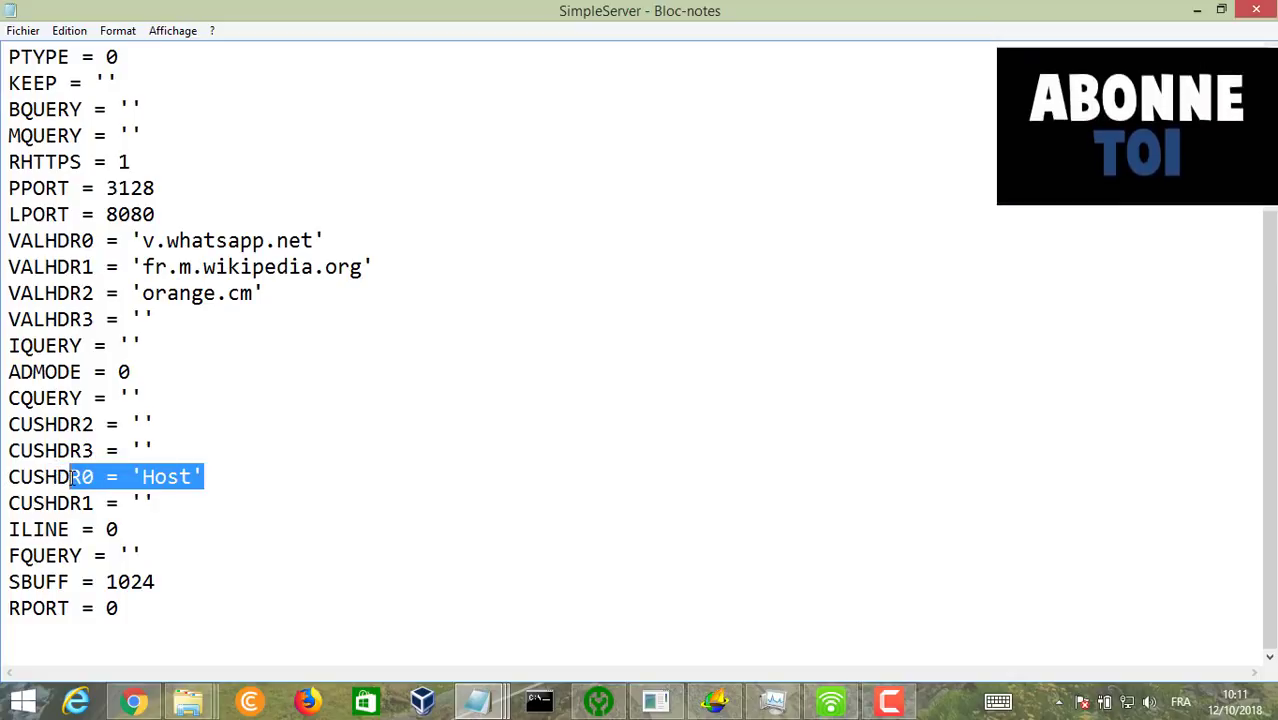
pyautogui.moveTo(100, 241); pyautogui.dragTo(290, 238)
pyautogui.click(101, 240)
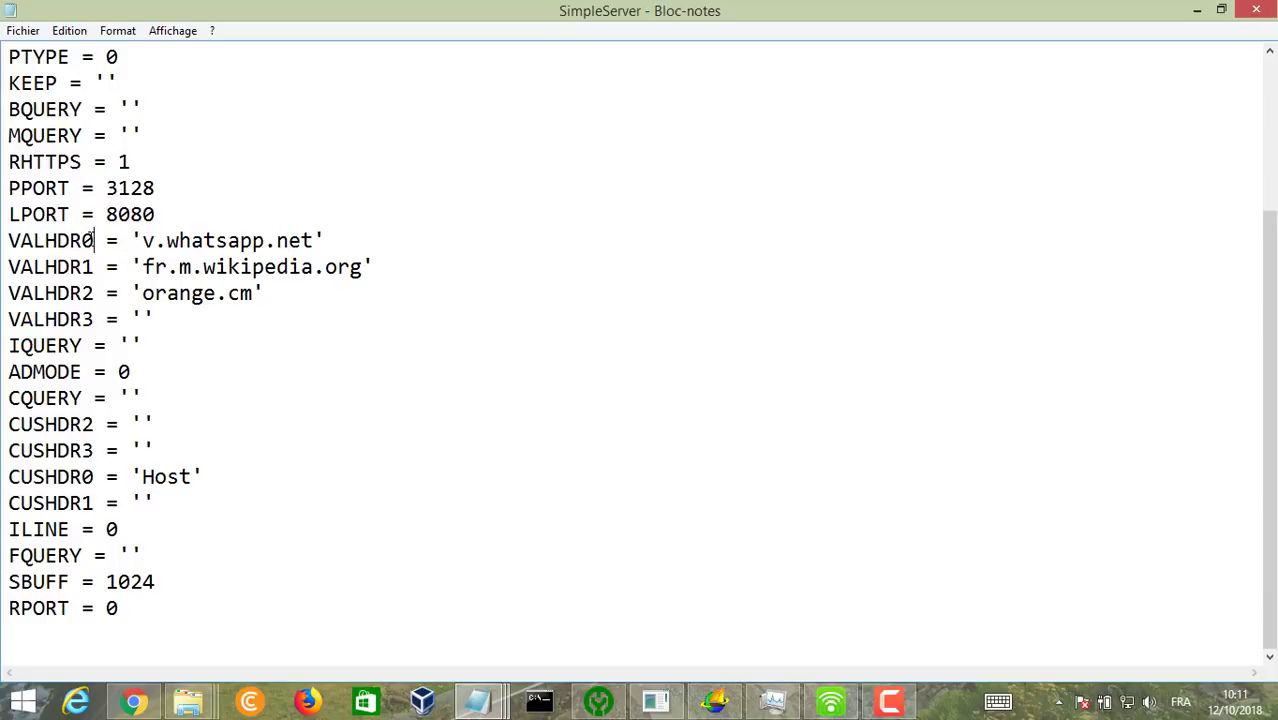
pyautogui.click(108, 477)
pyautogui.keyDown('shift'); pyautogui.click(4, 270); pyautogui.keyUp('shift')
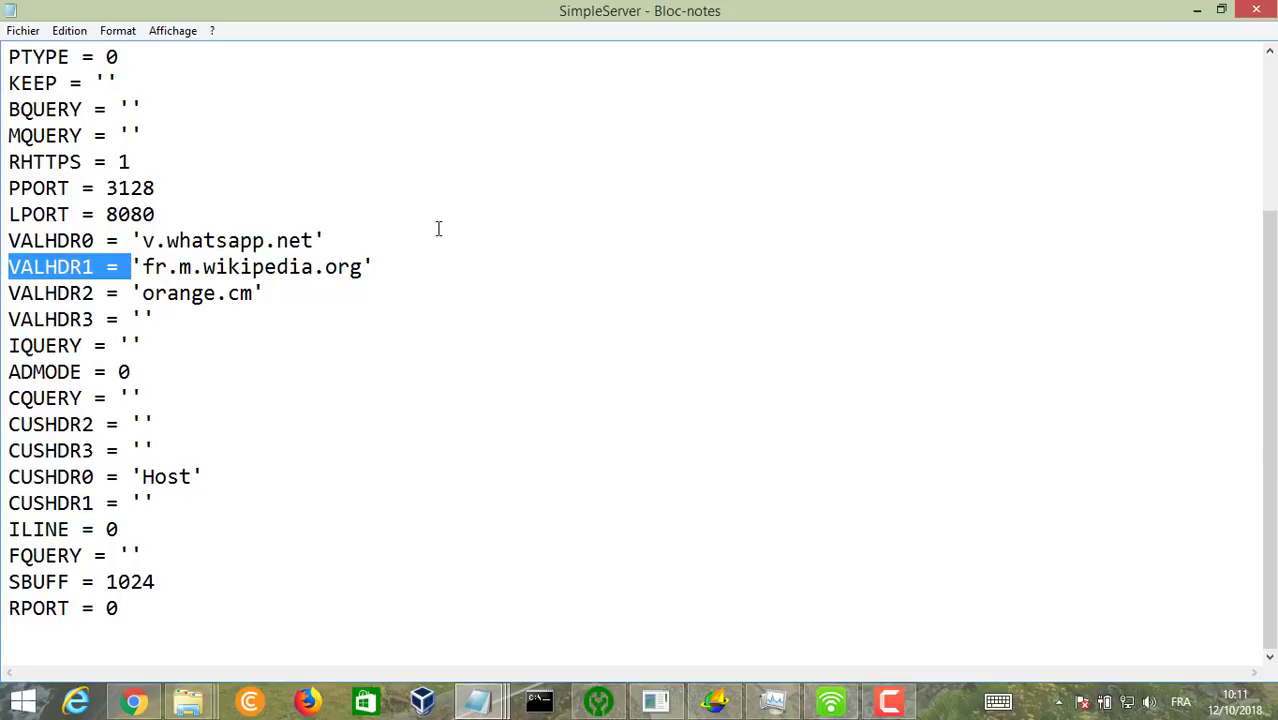
# Save the SimpleServer configuration file and close Notepad.
pyautogui.click(21, 32)
pyautogui.click(59, 94)
pyautogui.click(1256, 9)
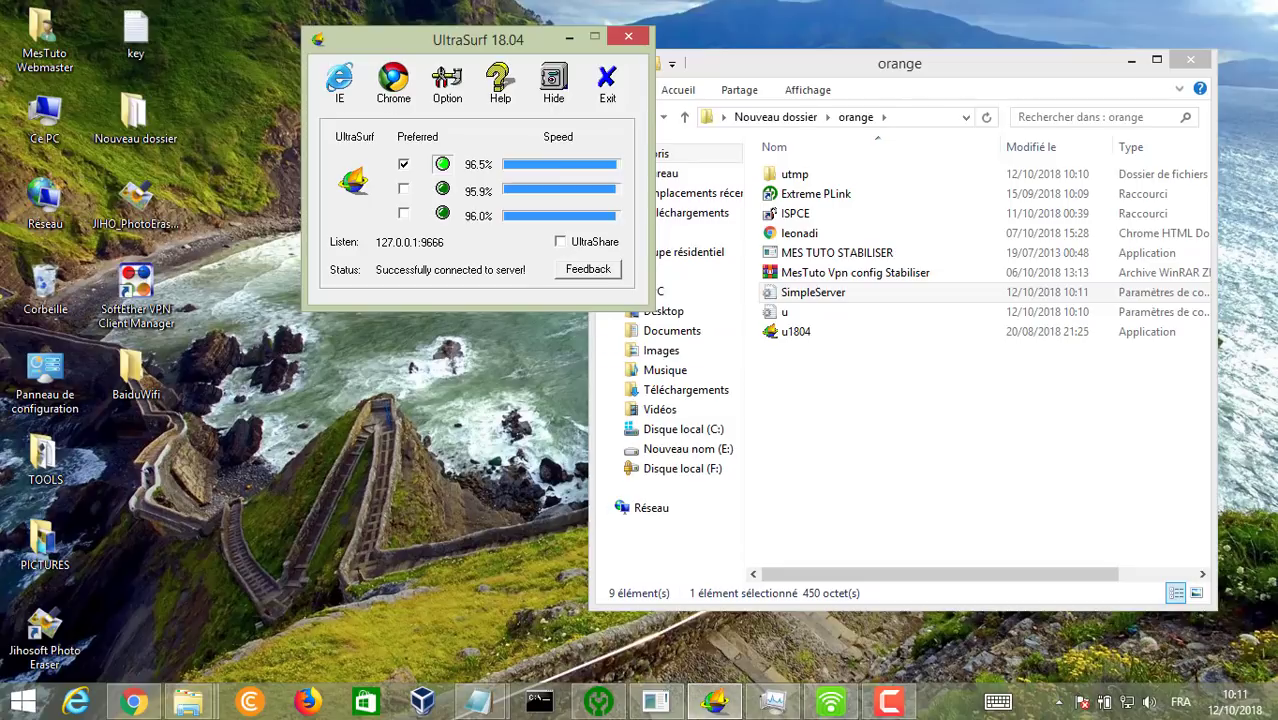
# Switch to Extreme PLink, start its SSH connection, and check the requests in the MES TUTO STABILISER console.
pyautogui.click(616, 706)
pyautogui.click(737, 388)
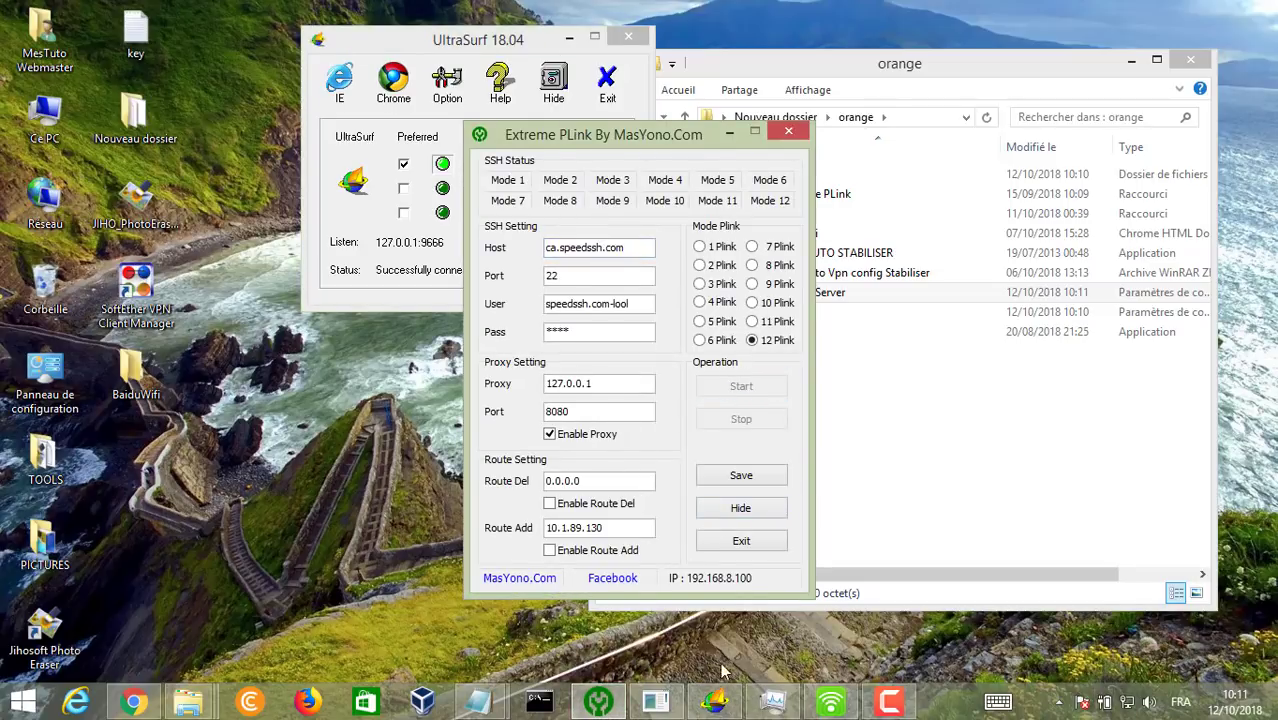
pyautogui.click(671, 711)
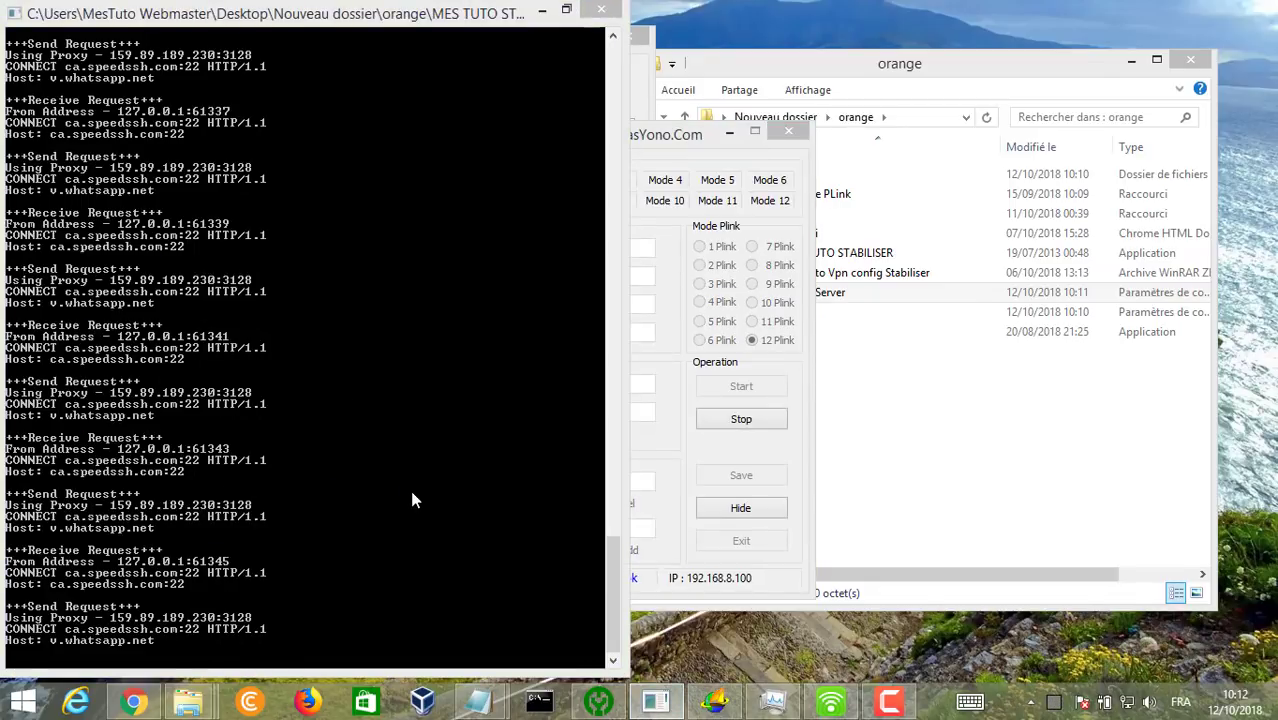
# Stop the Extreme PLink connection and close the running tools, including the stabiliser console and UltraSurf.
pyautogui.click(741, 420)
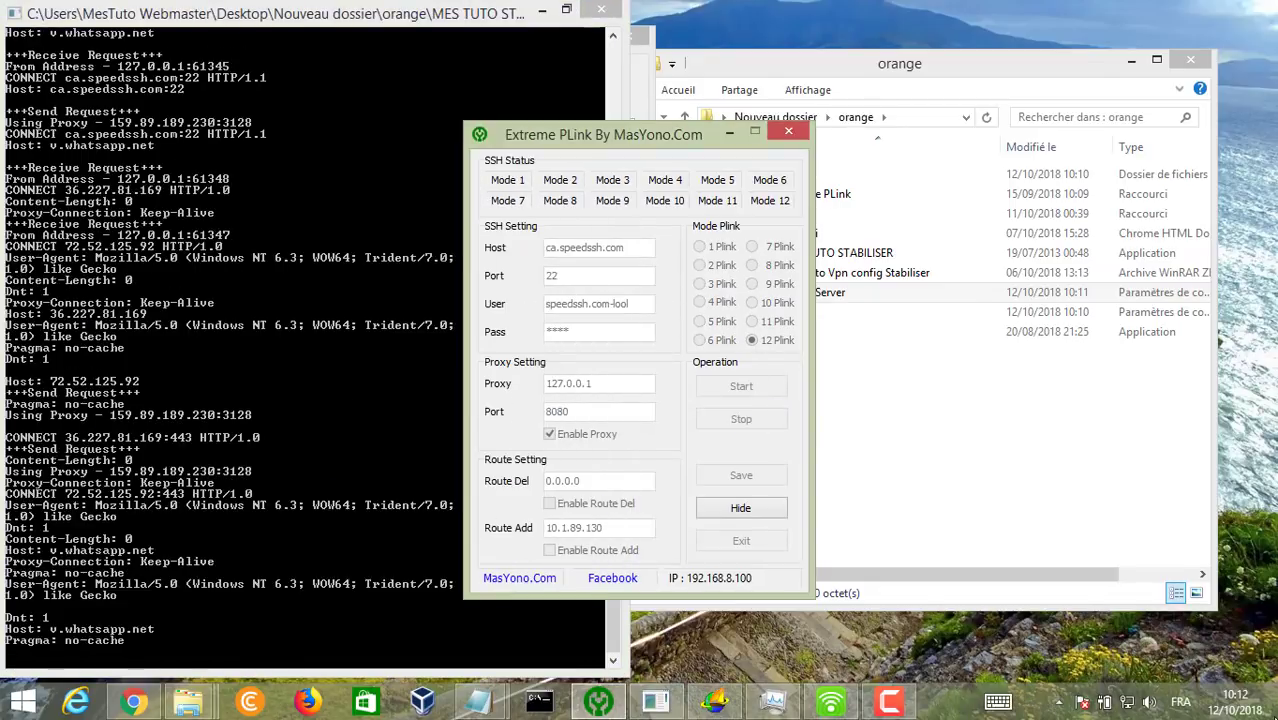
pyautogui.click(598, 10)
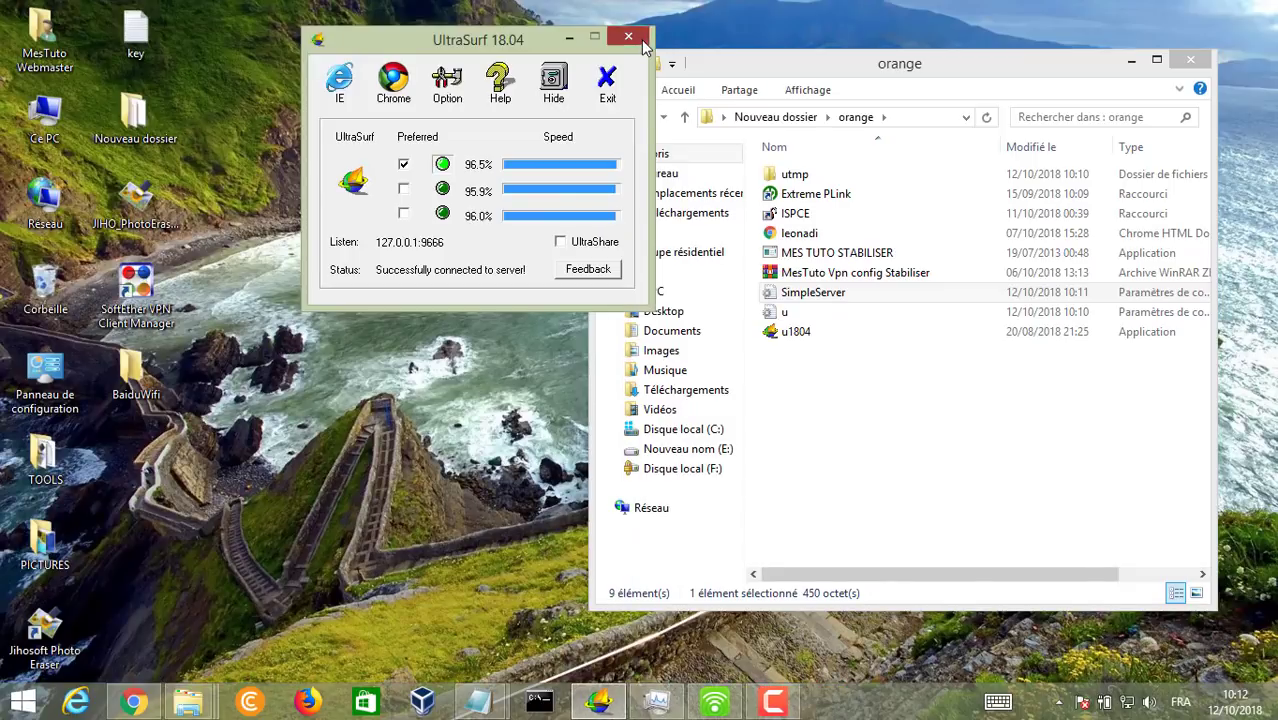
pyautogui.click(640, 40)
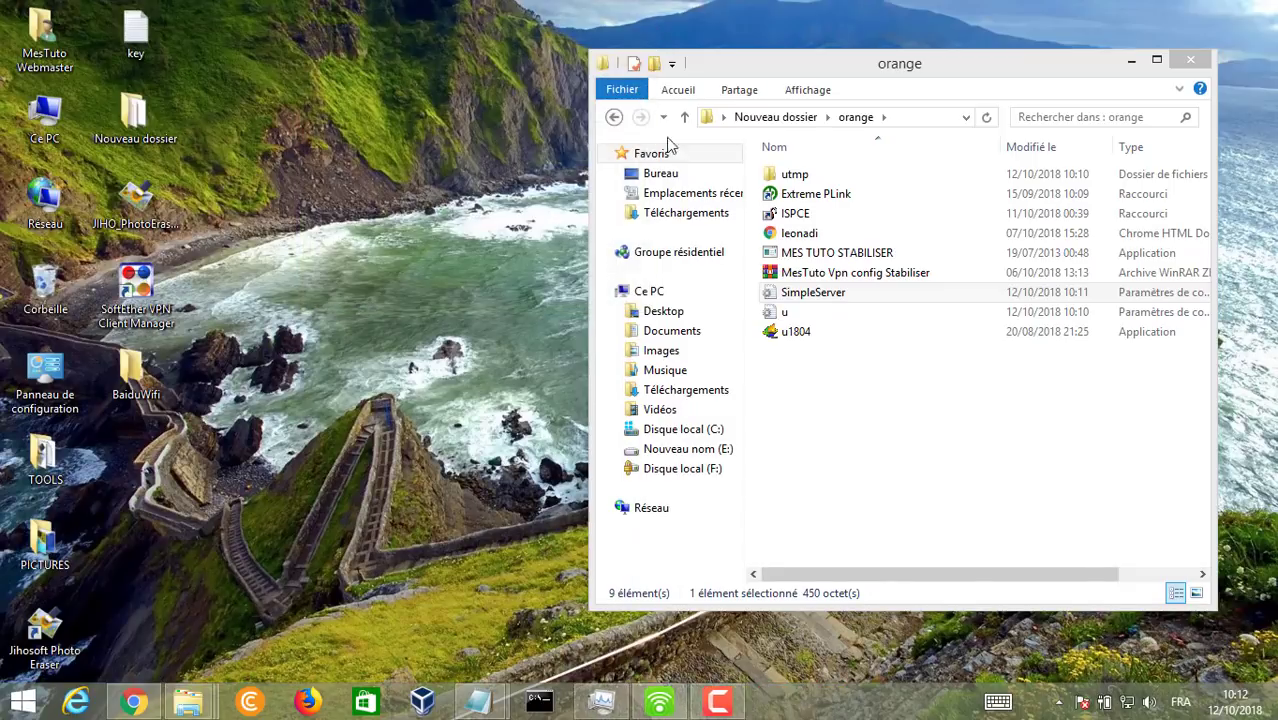
# Launch ISPCE from the orange folder and display its window, finishing UltraSurf's exit with the browsers kept open.
pyautogui.click(803, 215)
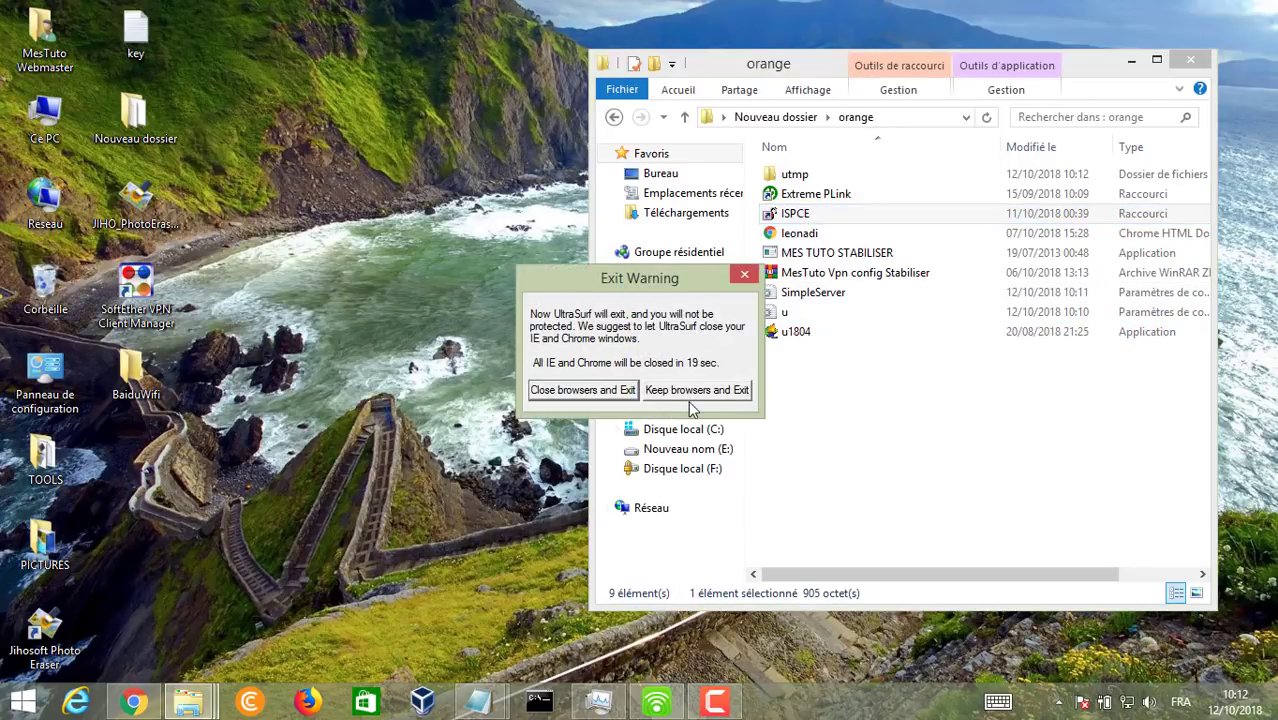
pyautogui.click(697, 390)
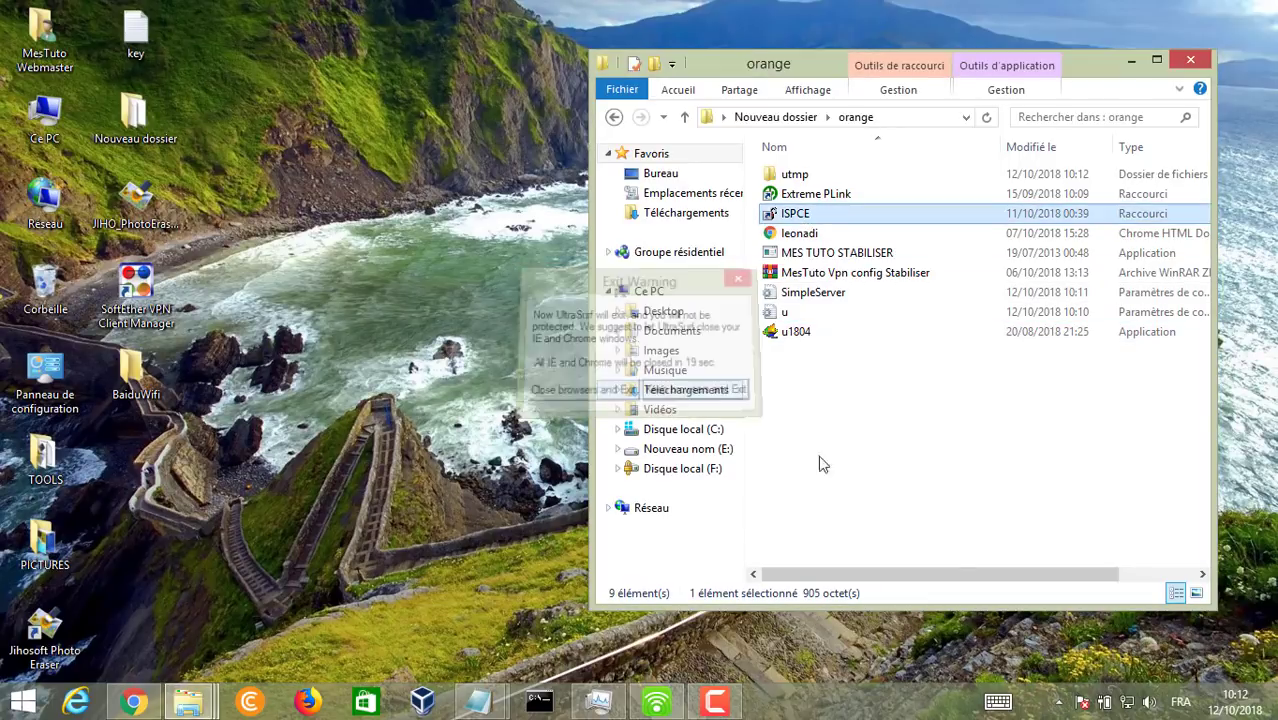
pyautogui.click(1060, 702)
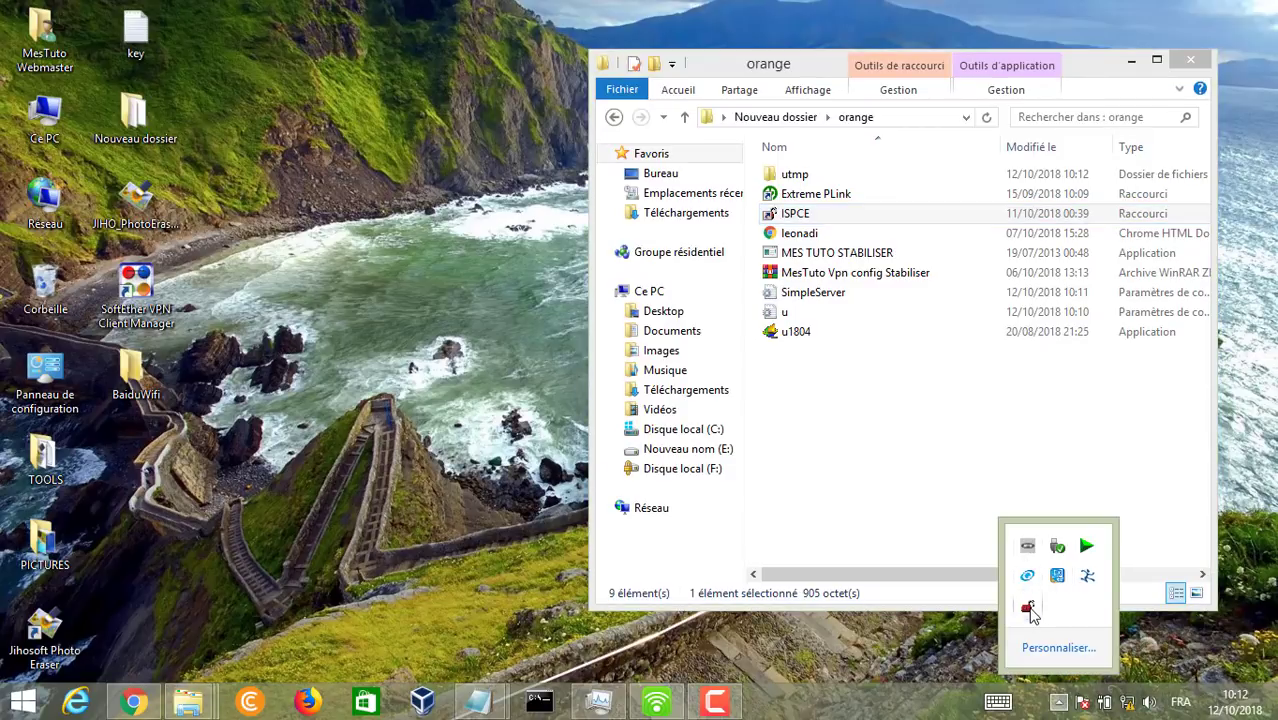
pyautogui.click(1029, 608)
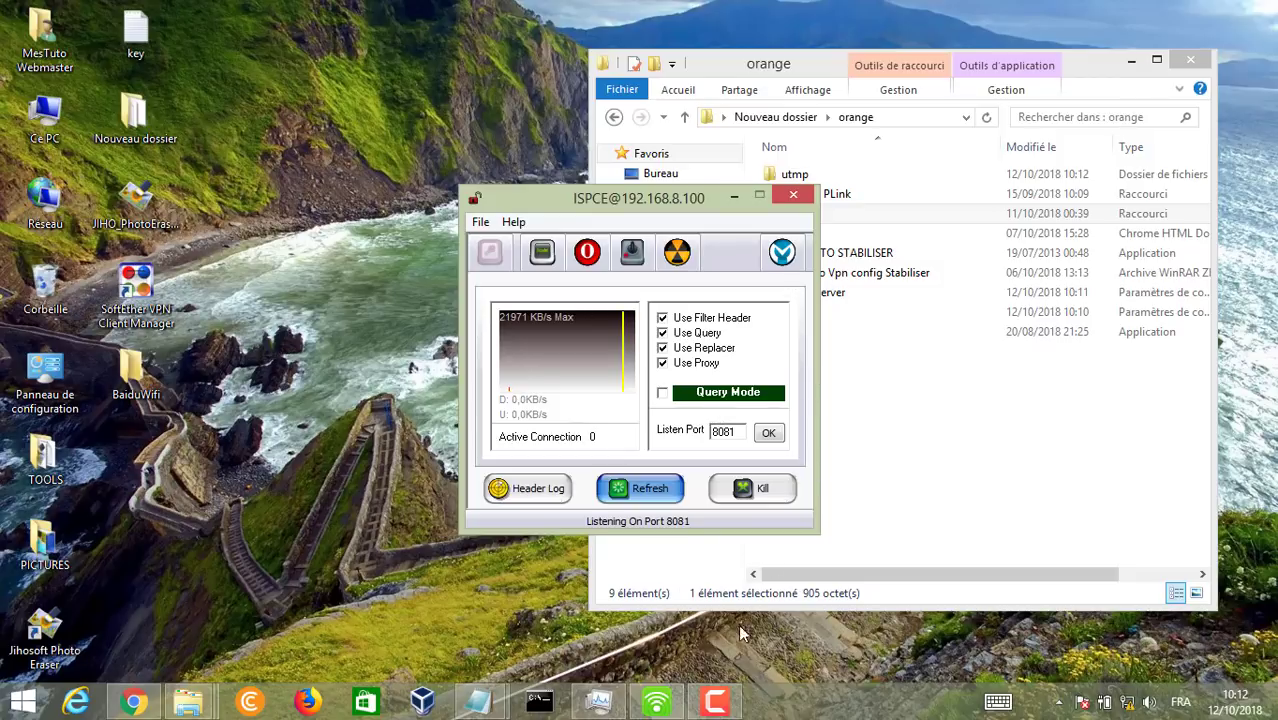
pyautogui.click(715, 701)
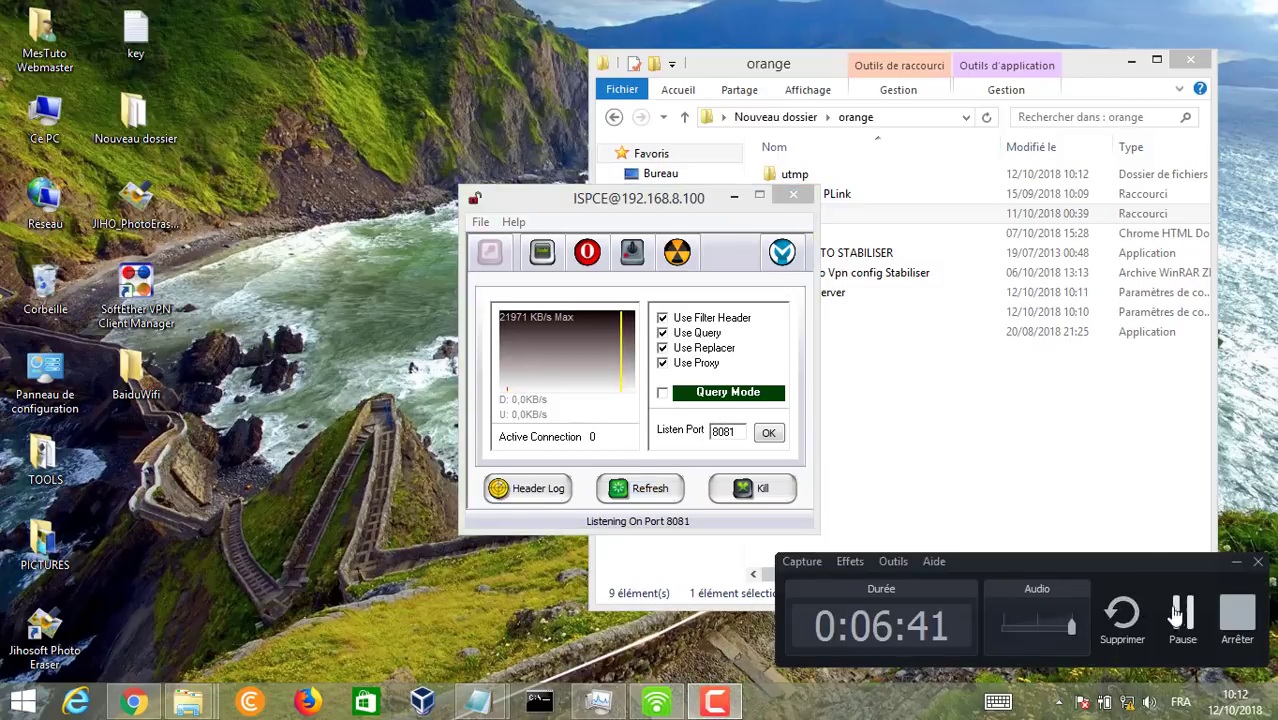
pyautogui.click(1176, 613)
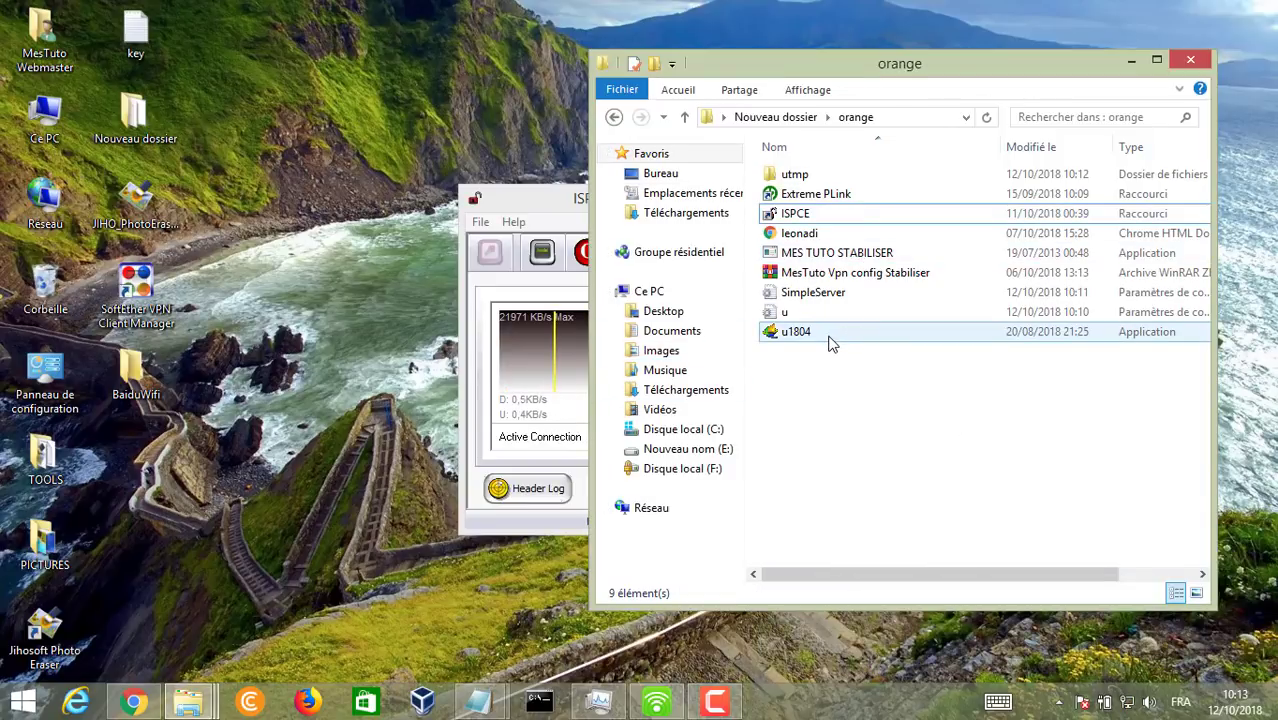
# Examine the files stored in the orange folder's utmp subfolder and return to the orange folder.
pyautogui.doubleClick(800, 180)
pyautogui.moveTo(1202, 178); pyautogui.dragTo(1210, 530)
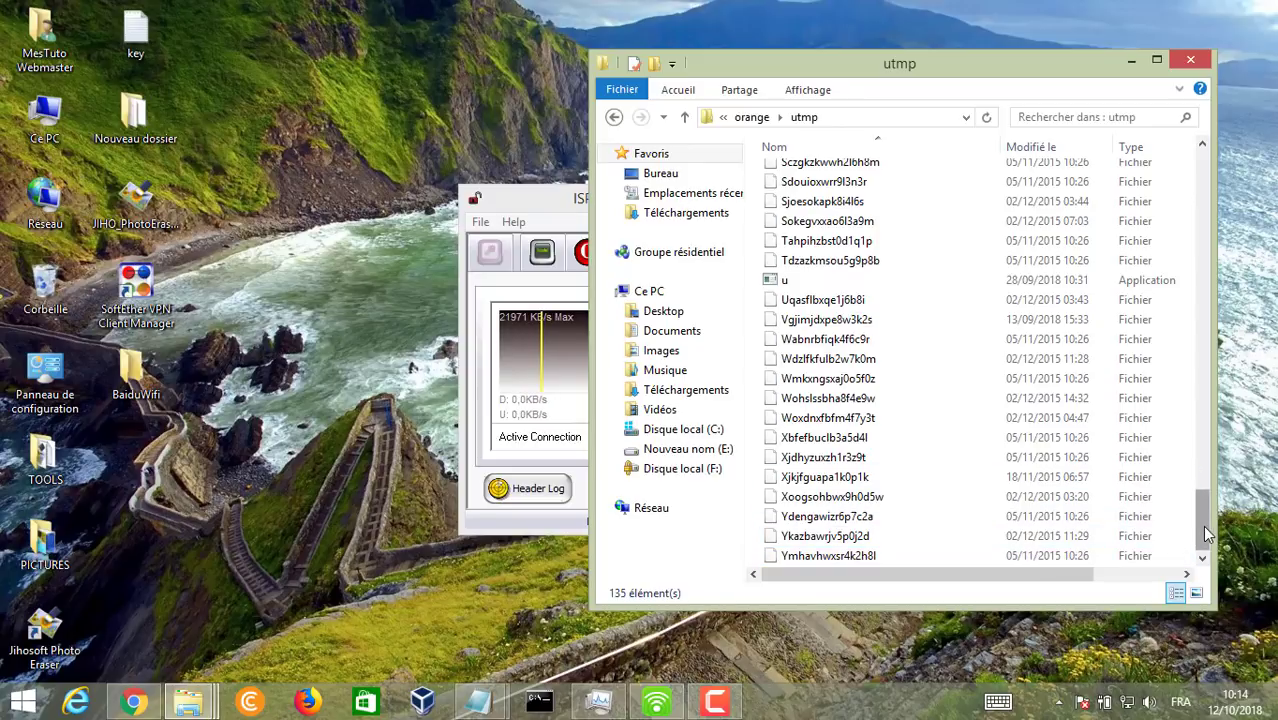
pyautogui.scroll(5, 860, 520)
pyautogui.click(800, 474)
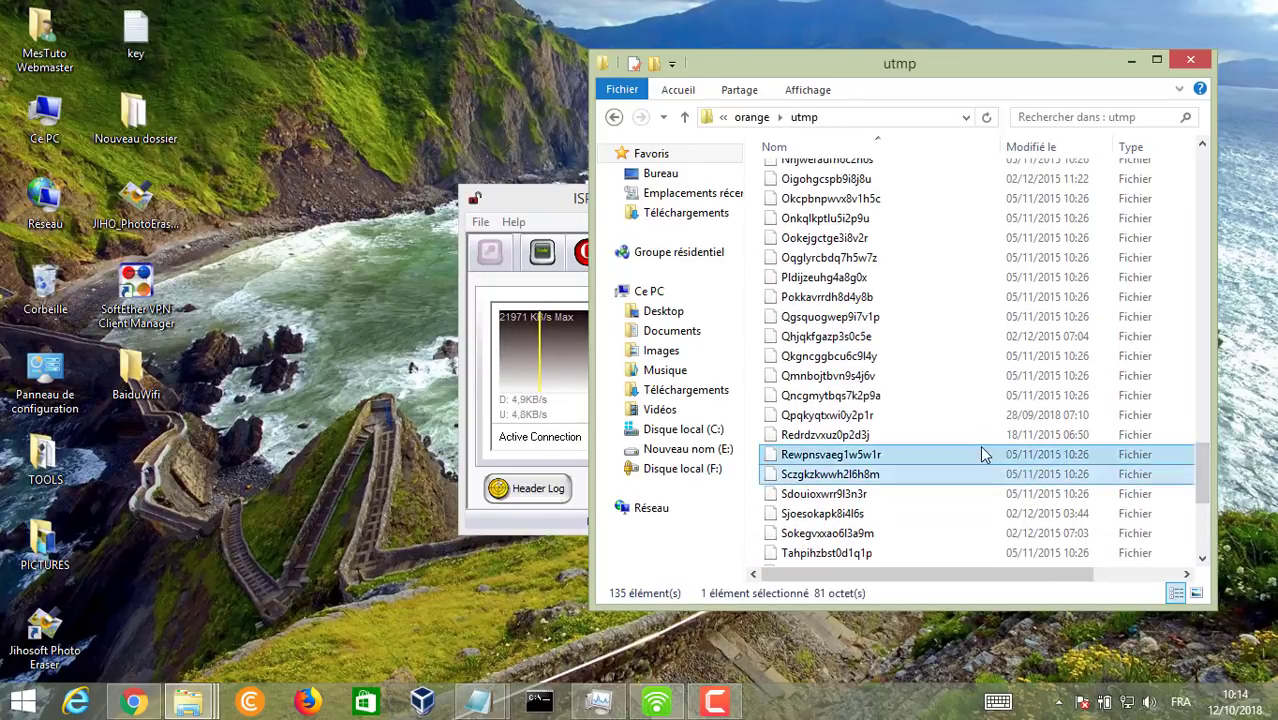
pyautogui.click(982, 455)
pyautogui.click(972, 434)
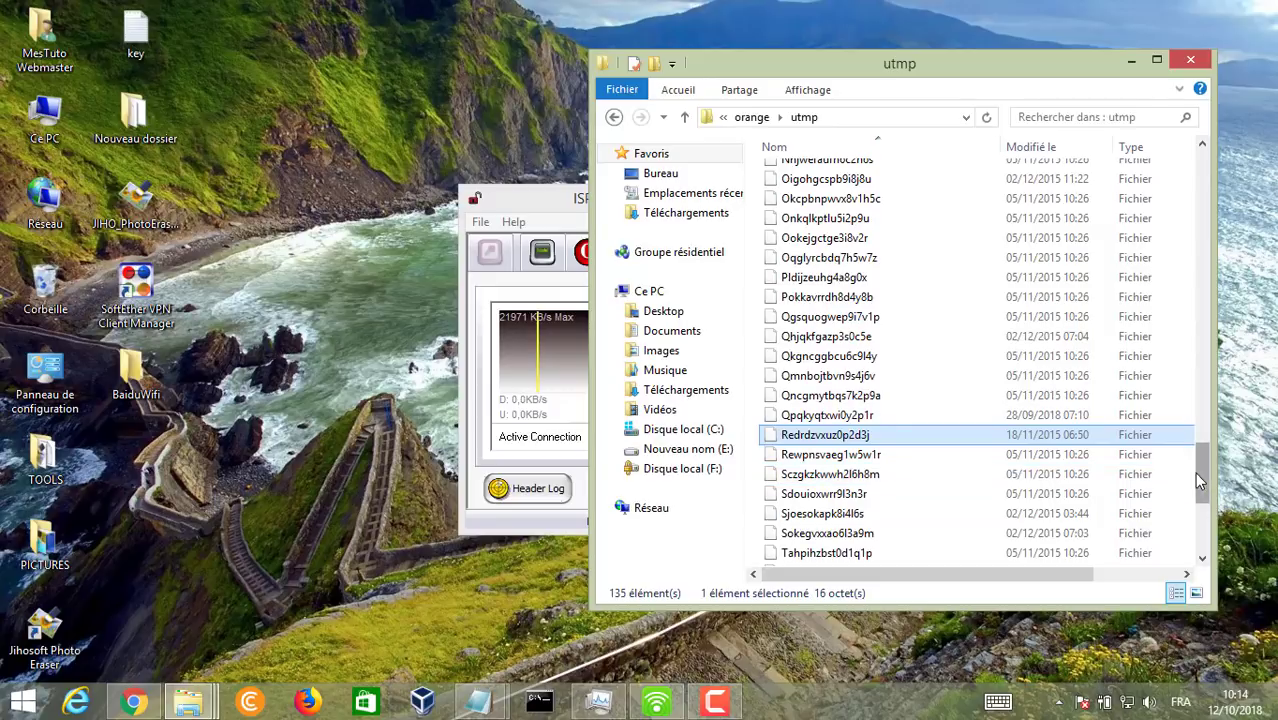
pyautogui.moveTo(1195, 472); pyautogui.dragTo(1188, 172)
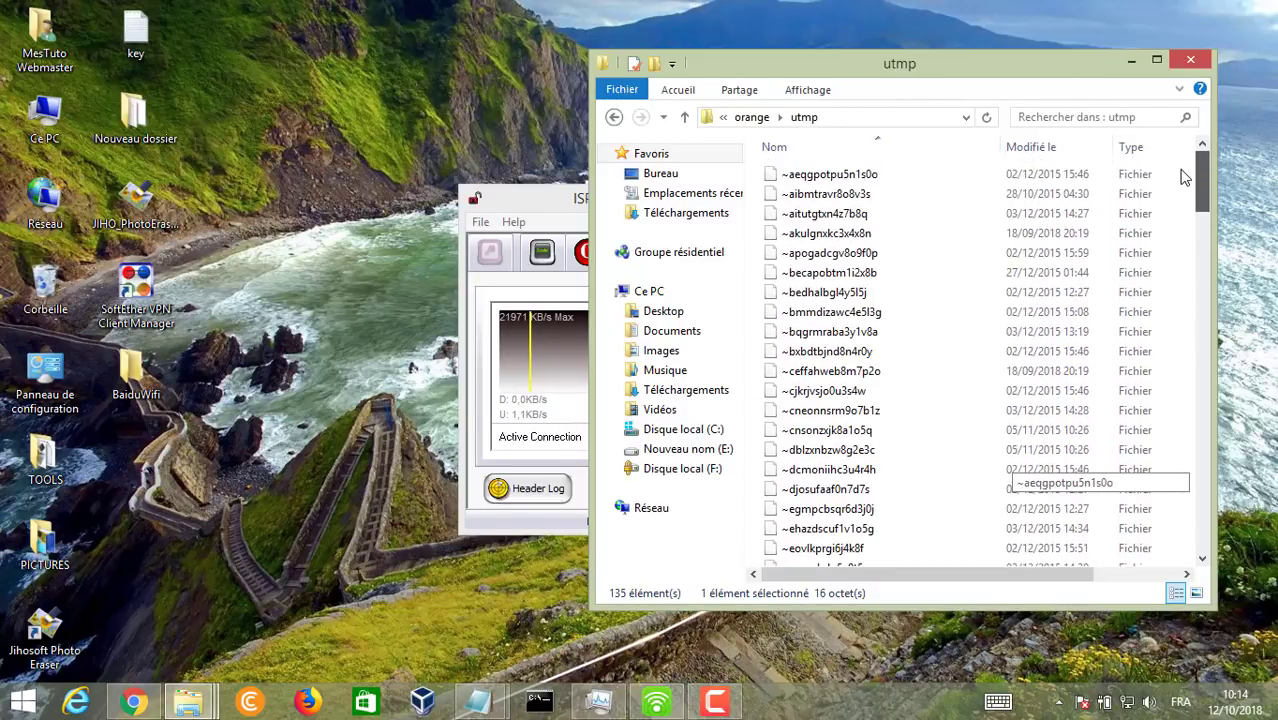
pyautogui.click(753, 120)
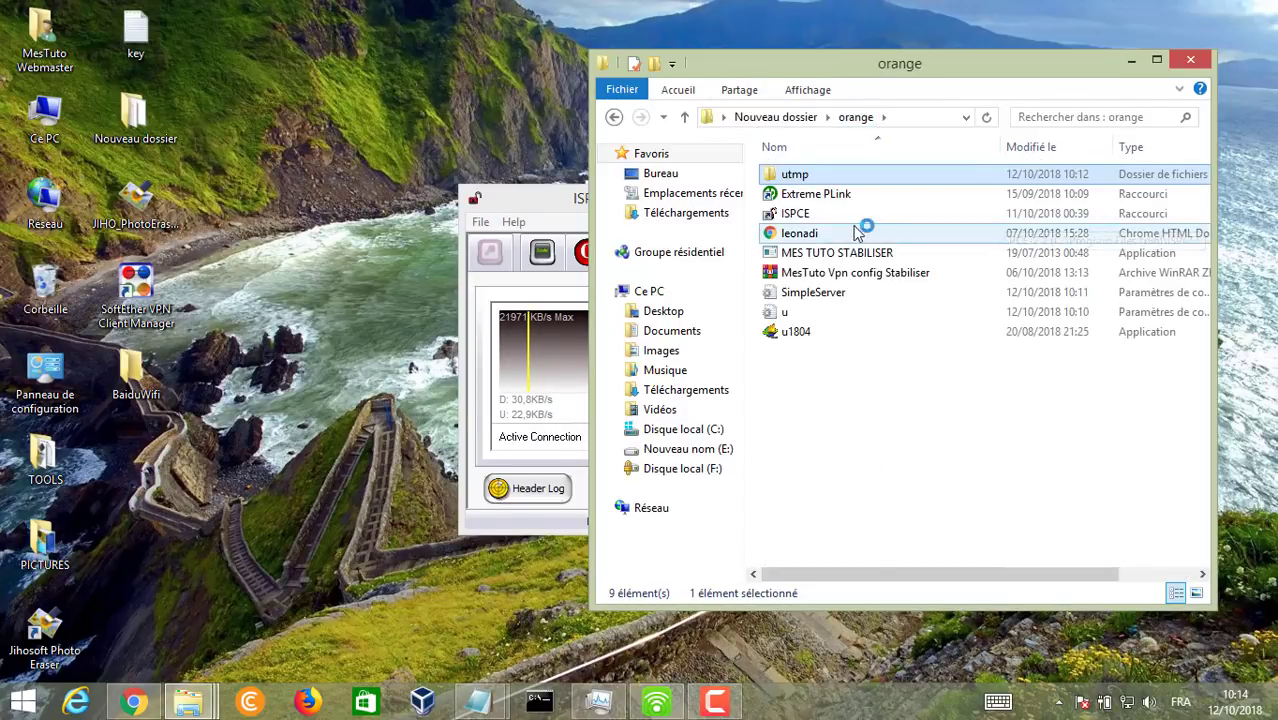
# Copy the u1804 application from the orange folder to the desktop.
pyautogui.click(812, 336)
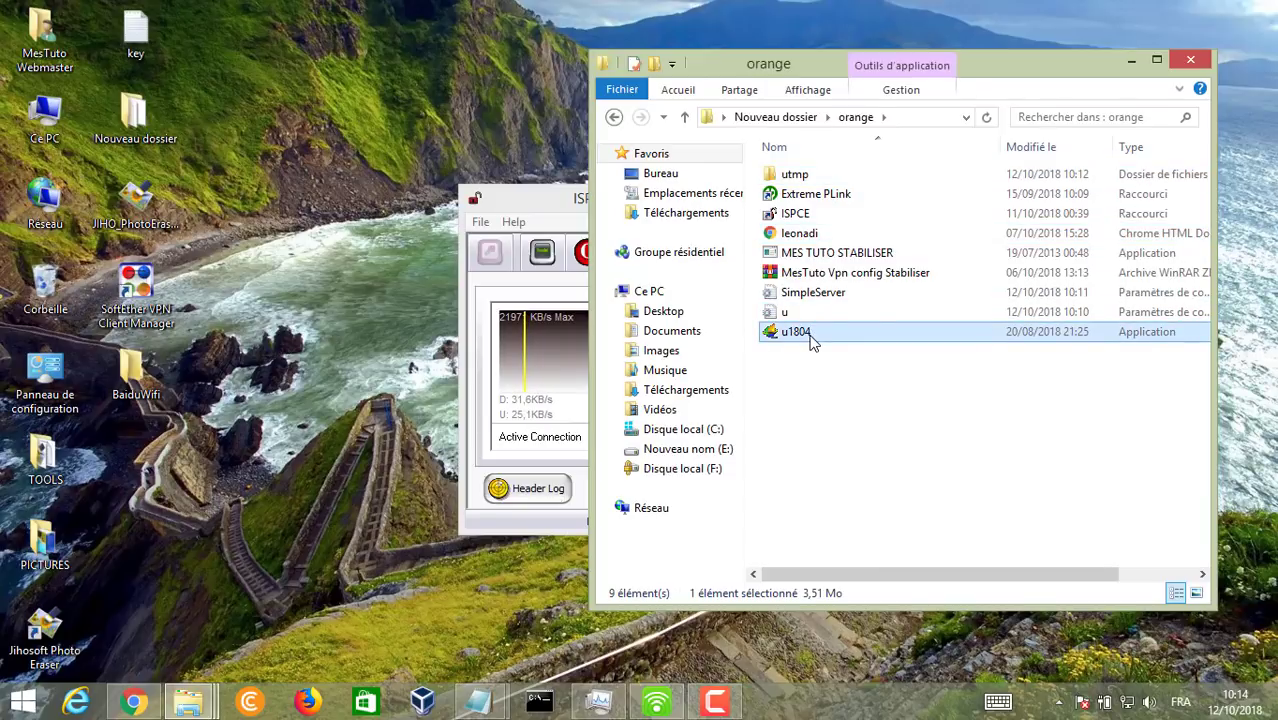
pyautogui.rightClick(812, 338)
pyautogui.click(878, 572)
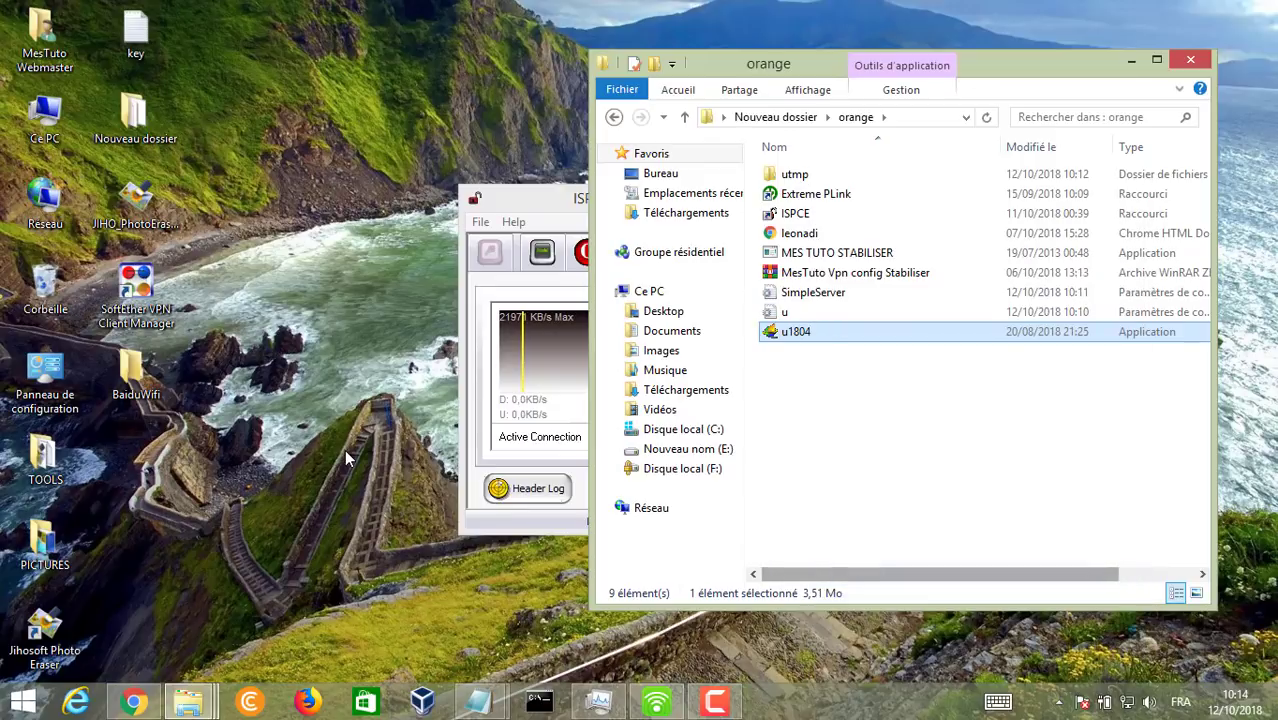
pyautogui.click(344, 457)
pyautogui.rightClick(346, 452)
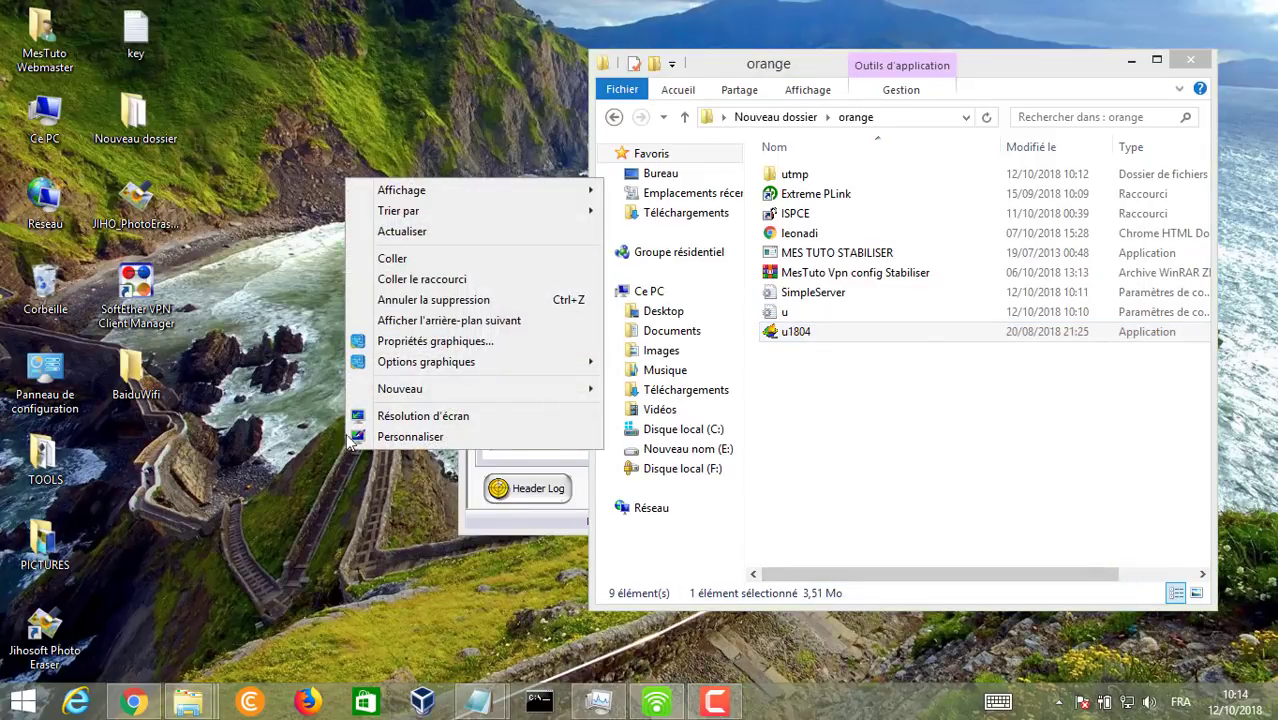
pyautogui.click(386, 261)
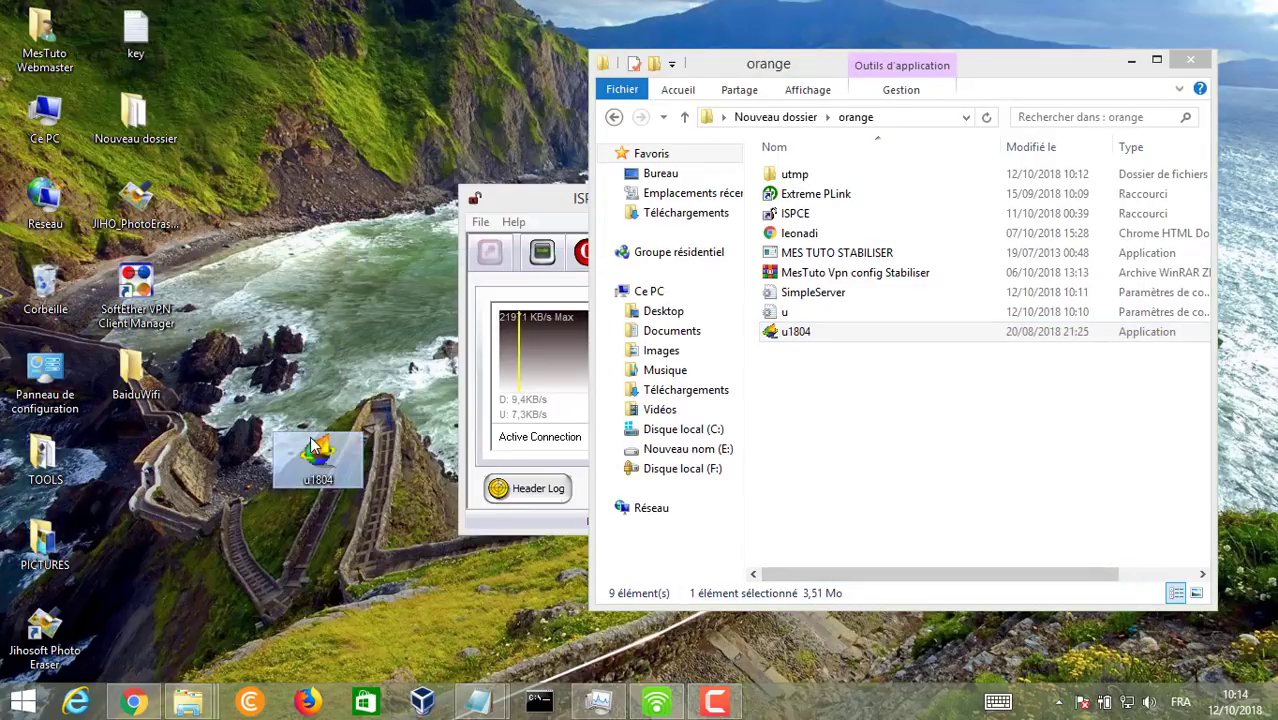
# Run the desktop copy of u1804 and open the utmp folder on the desktop.
pyautogui.doubleClick(312, 444)
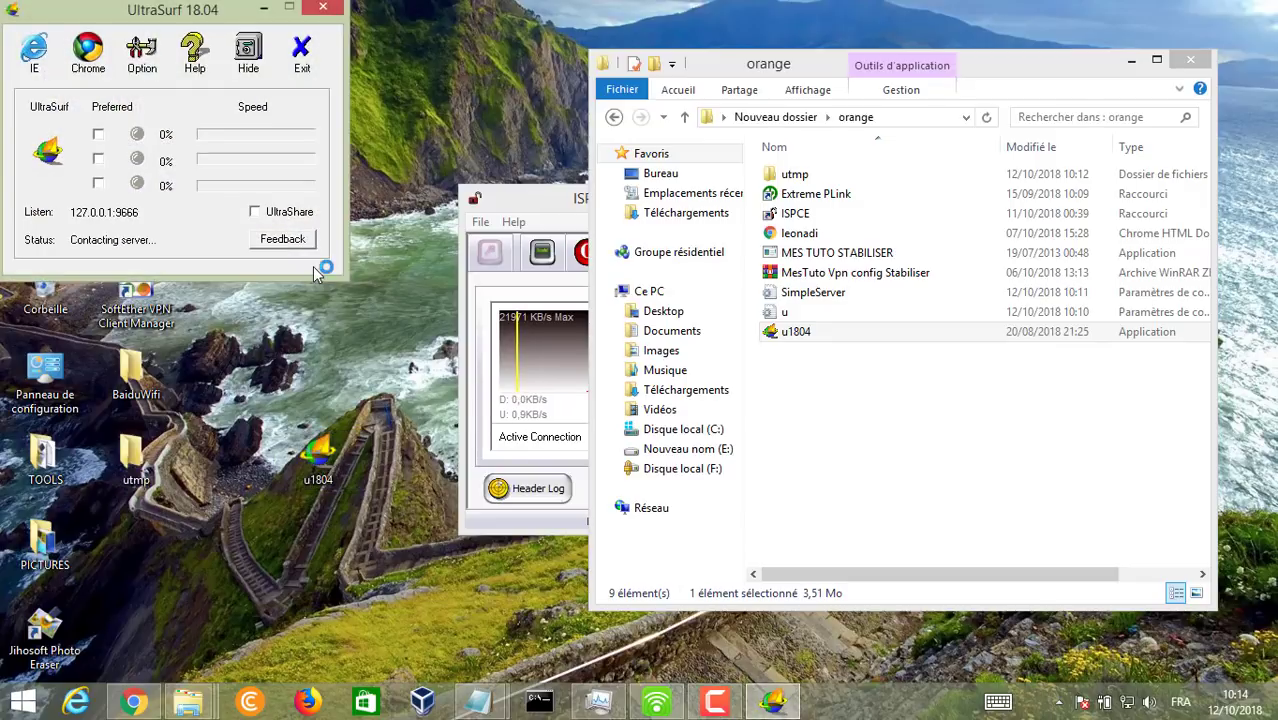
pyautogui.click(145, 458)
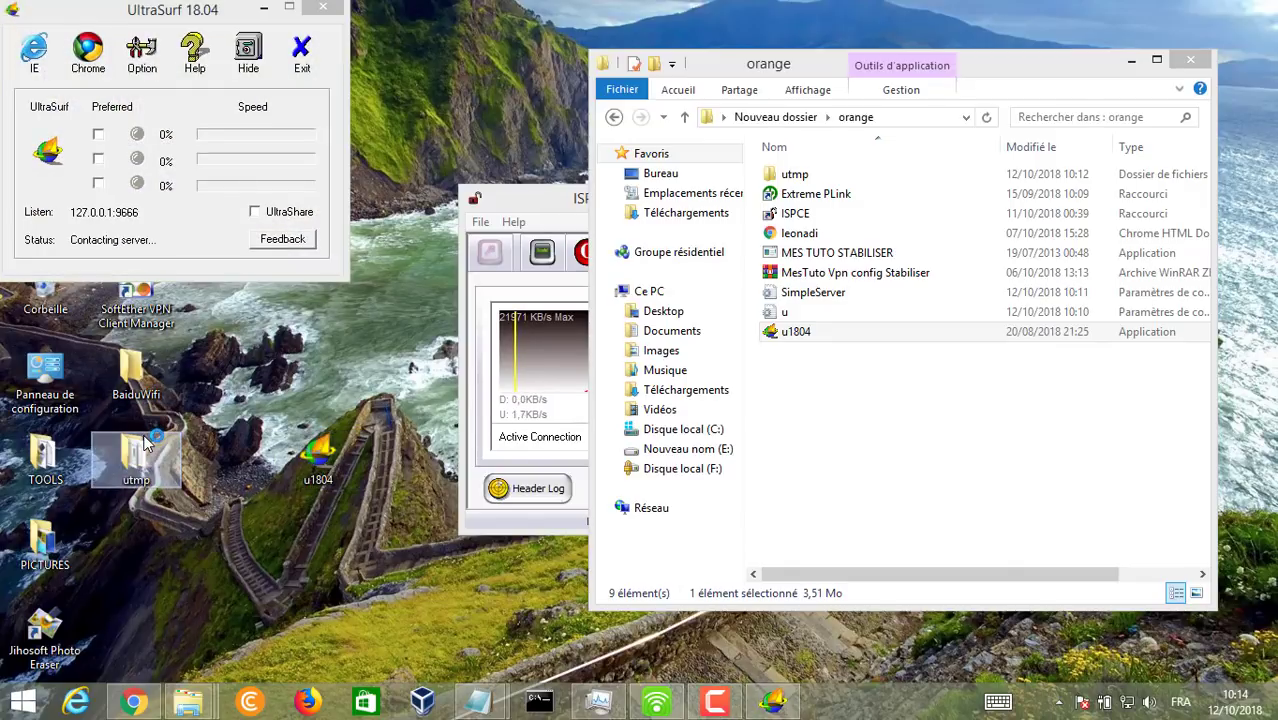
pyautogui.doubleClick(140, 458)
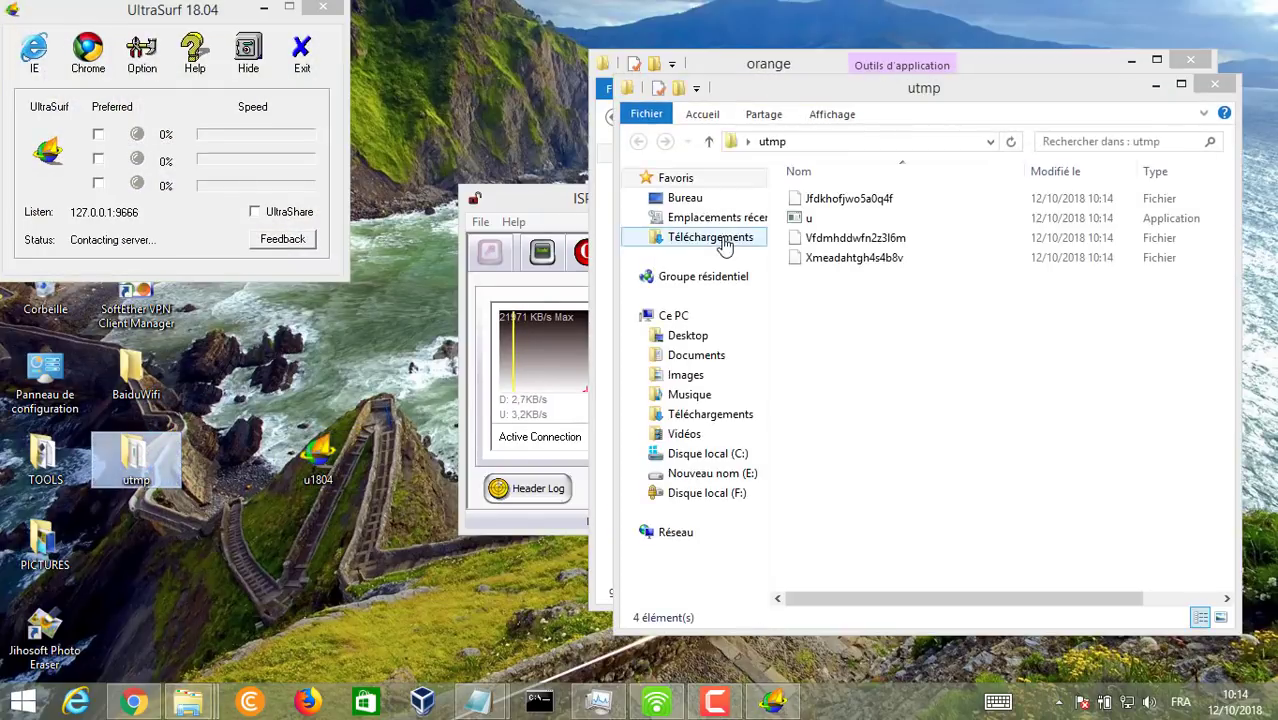
# Copy all files except the u application from the desktop utmp folder into the orange folder's utmp subfolder.
pyautogui.moveTo(862, 294); pyautogui.dragTo(838, 167)
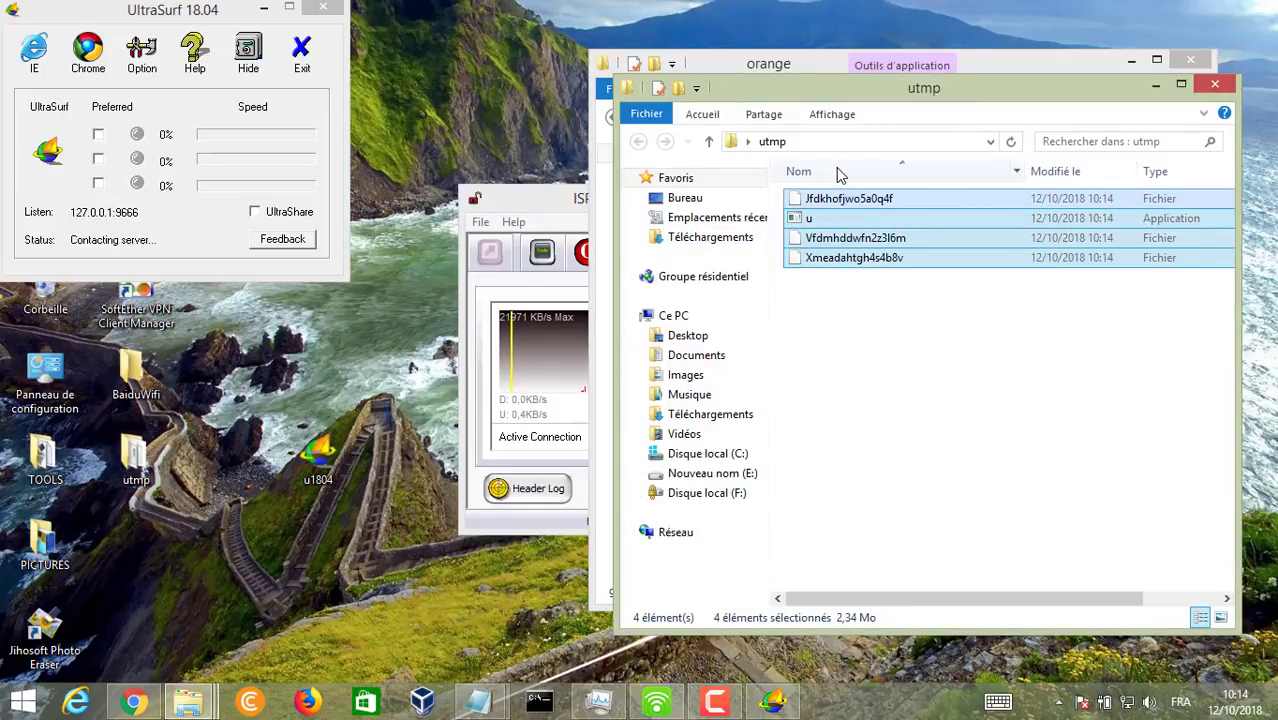
pyautogui.keyDown('ctrl'); pyautogui.click(846, 222); pyautogui.keyUp('ctrl')
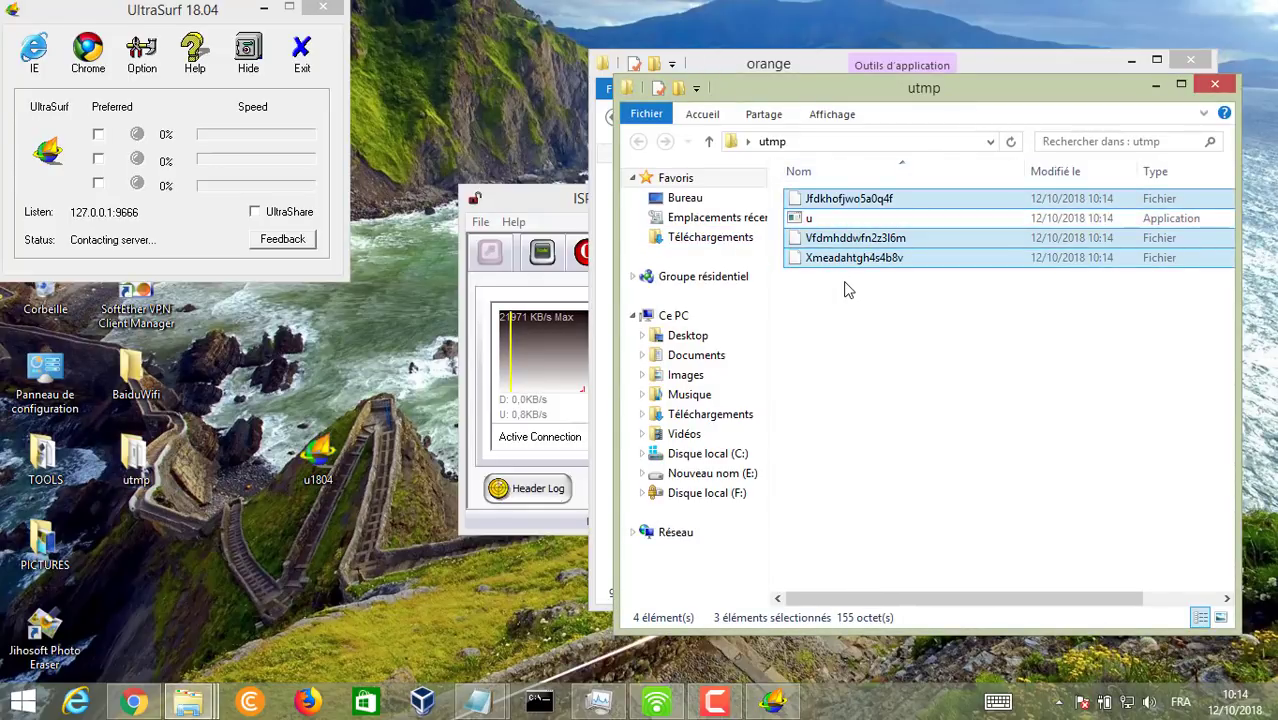
pyautogui.click(1215, 84)
pyautogui.doubleClick(970, 176)
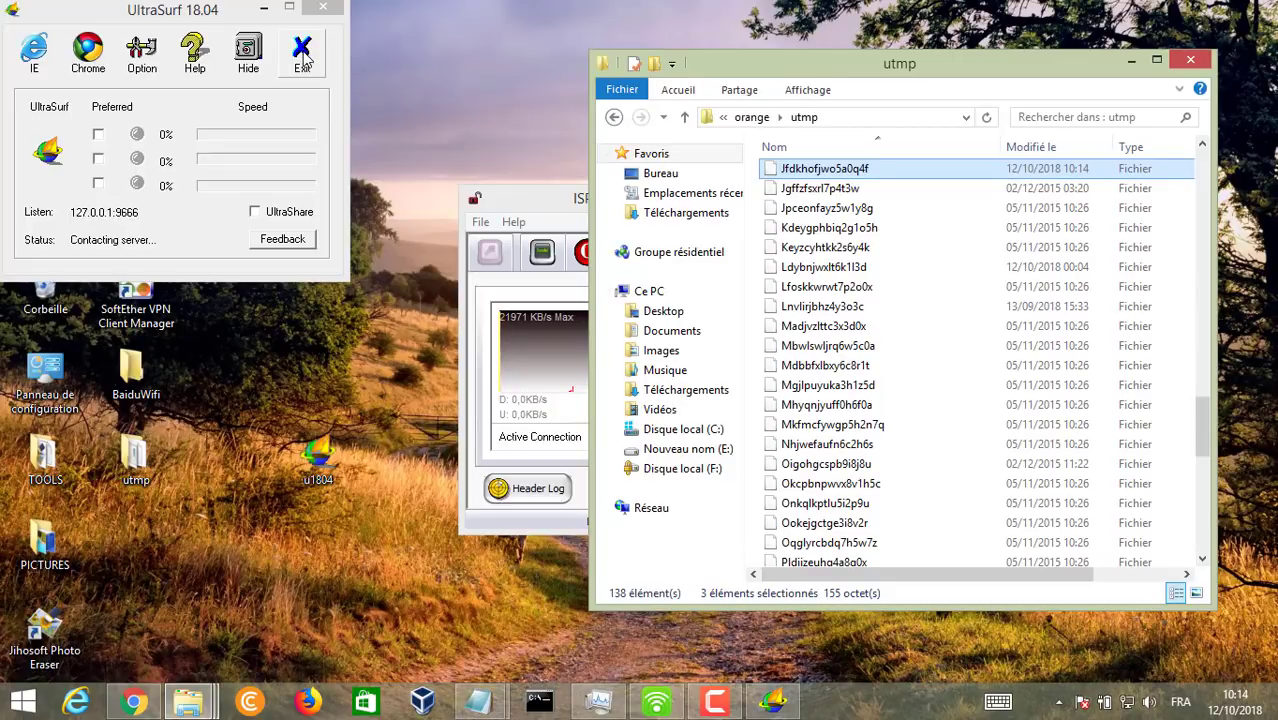
pyautogui.click(1120, 308)
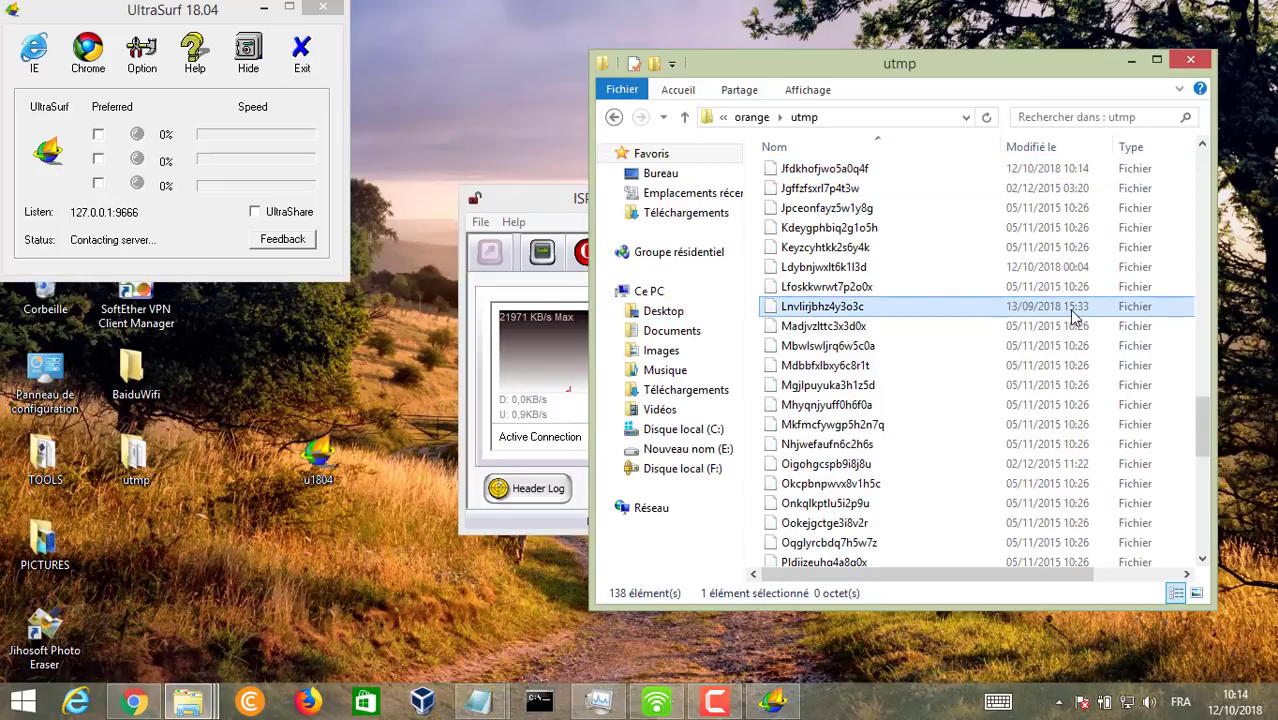
# Exit UltraSurf with the browsers kept open and go back to the orange folder.
pyautogui.click(301, 50)
pyautogui.click(751, 117)
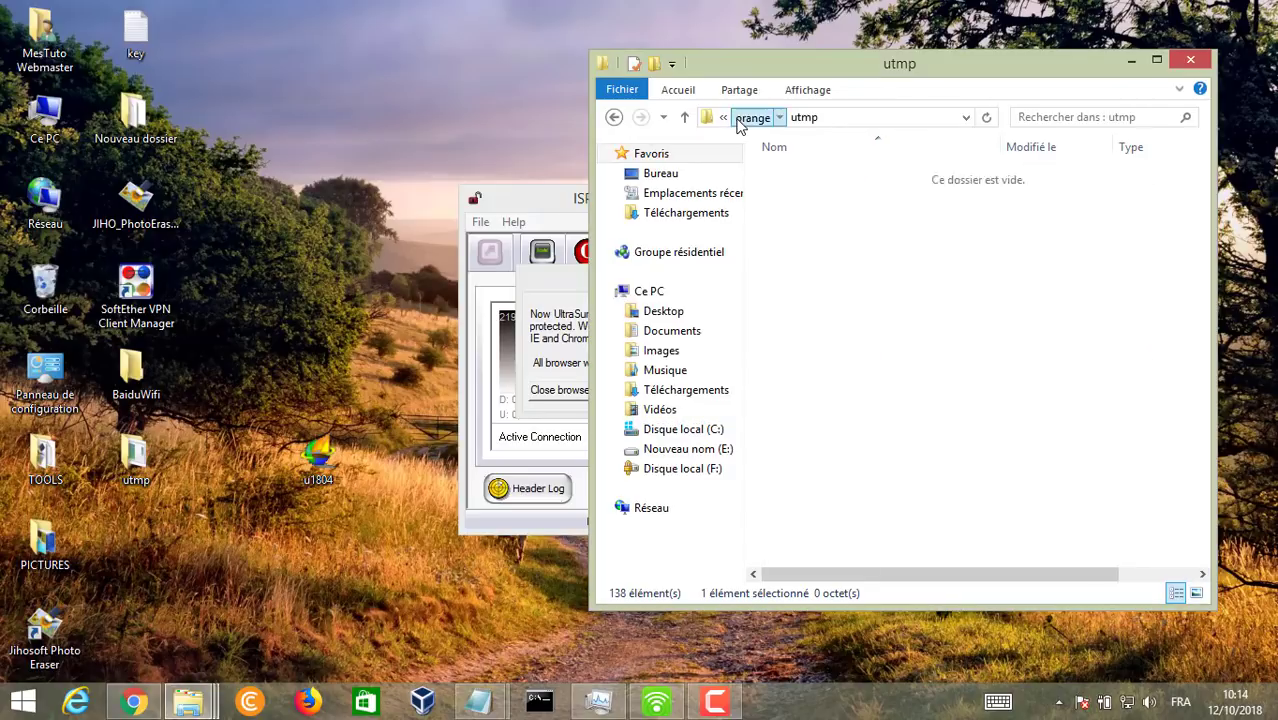
pyautogui.click(555, 362)
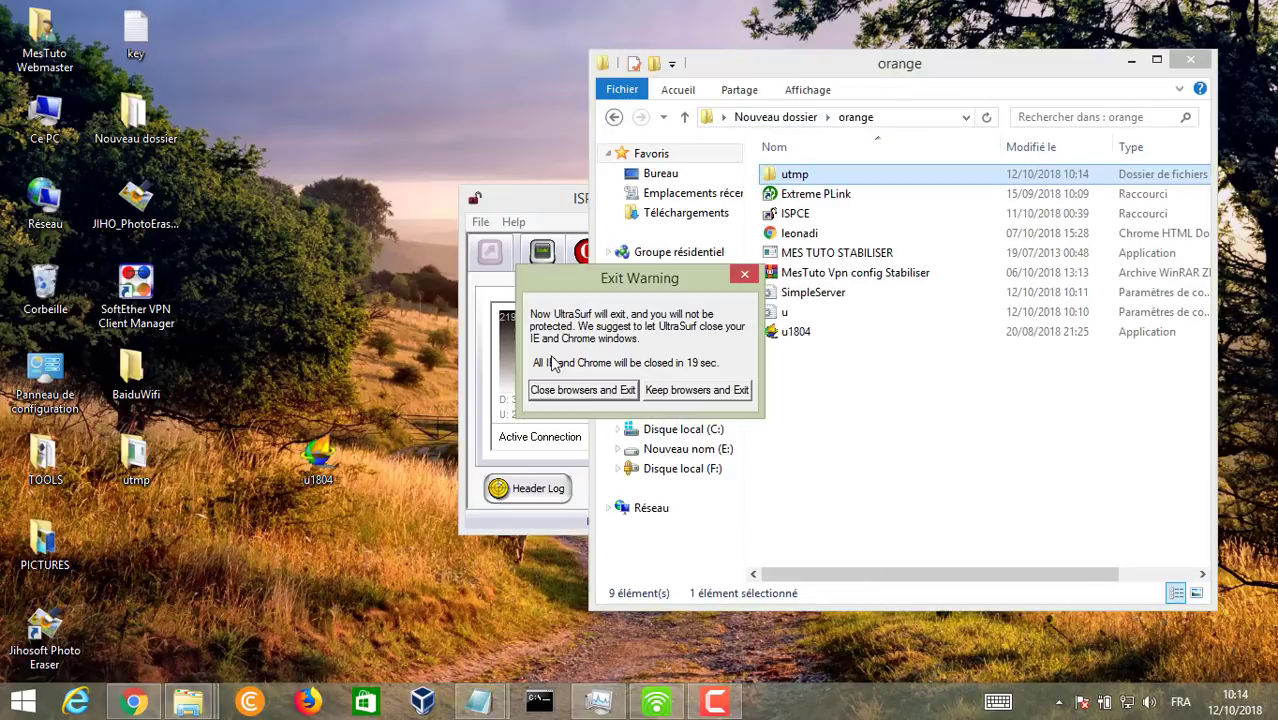
pyautogui.click(729, 394)
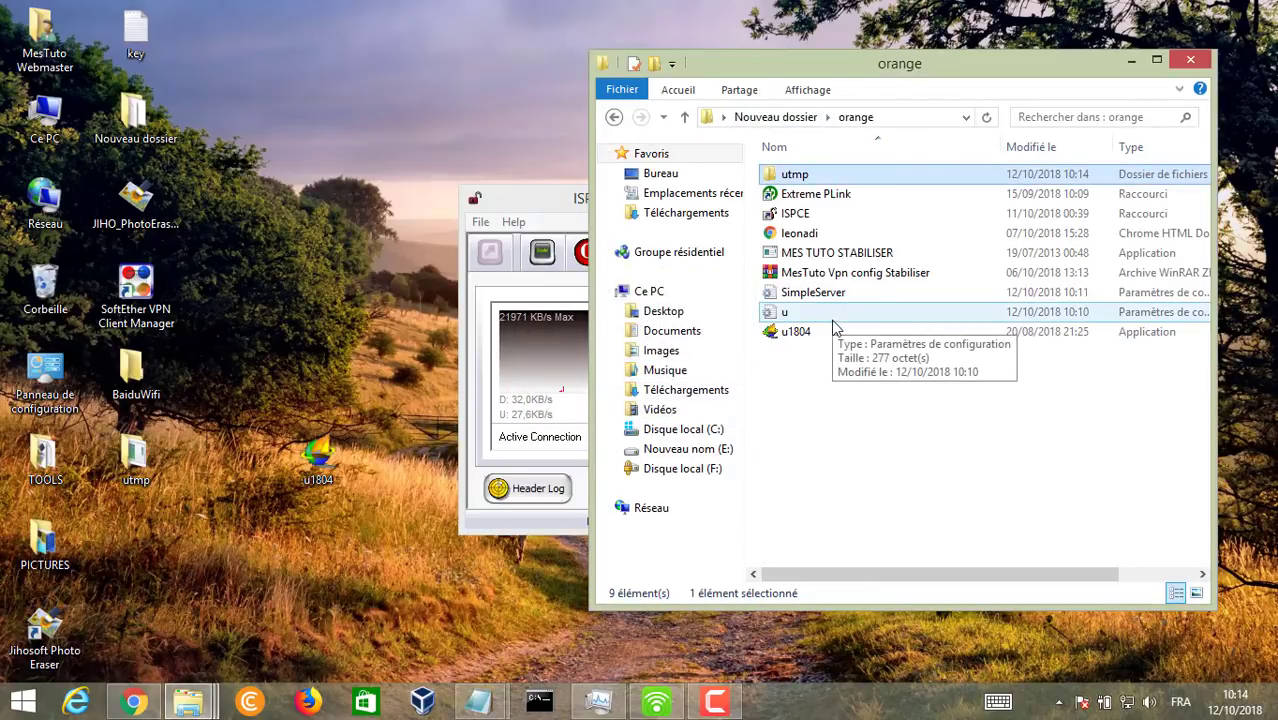
# Open the u configuration file in Notepad, examine its LocalPort and ProxyHost settings, and close it.
pyautogui.click(826, 298)
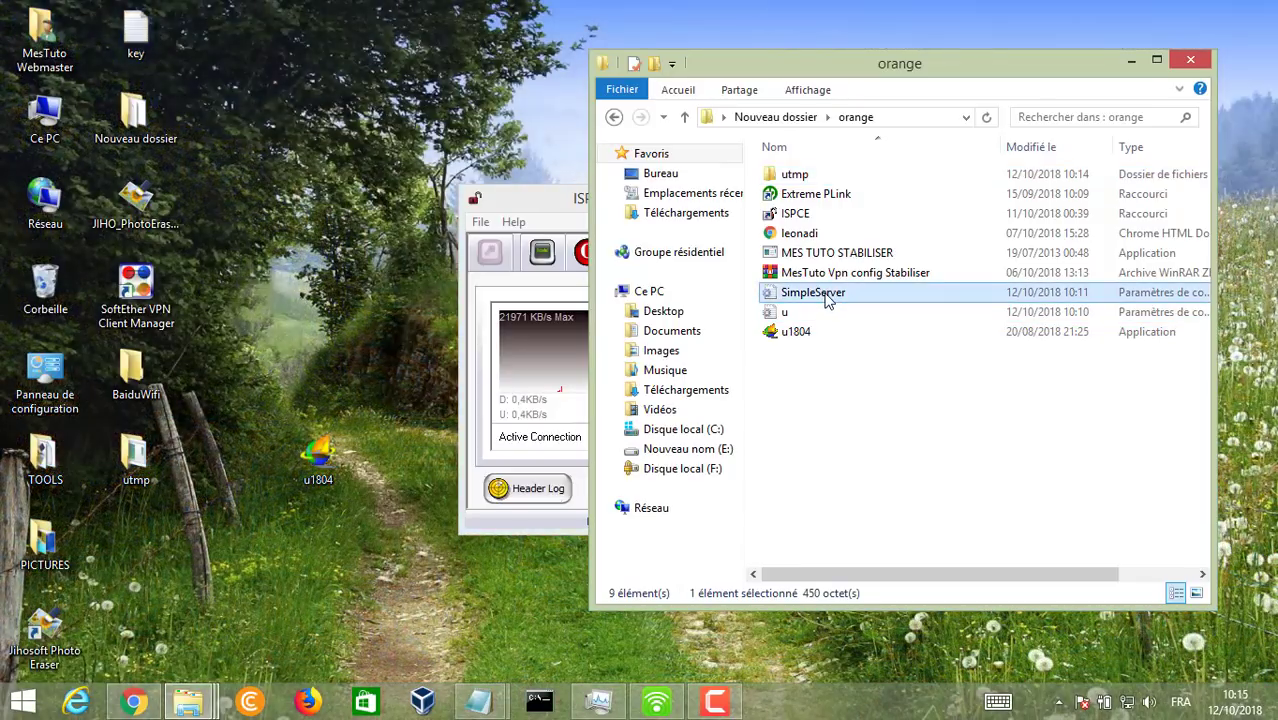
pyautogui.doubleClick(824, 313)
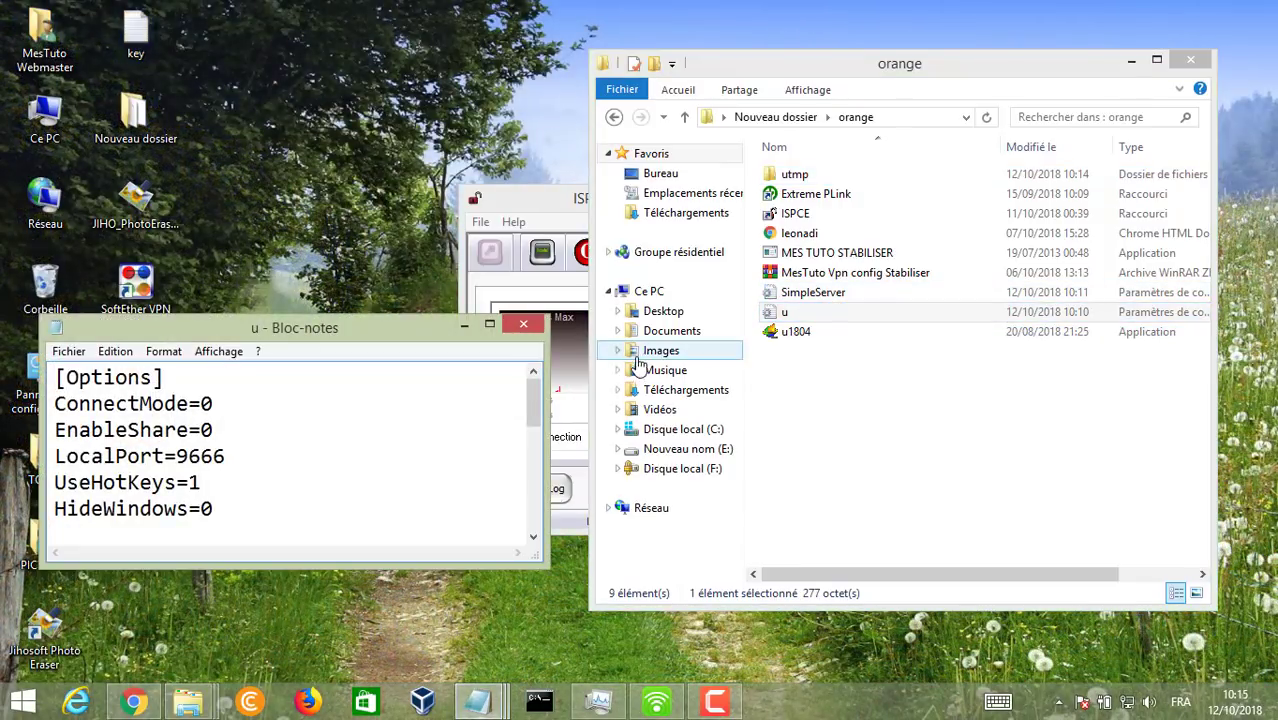
pyautogui.click(489, 325)
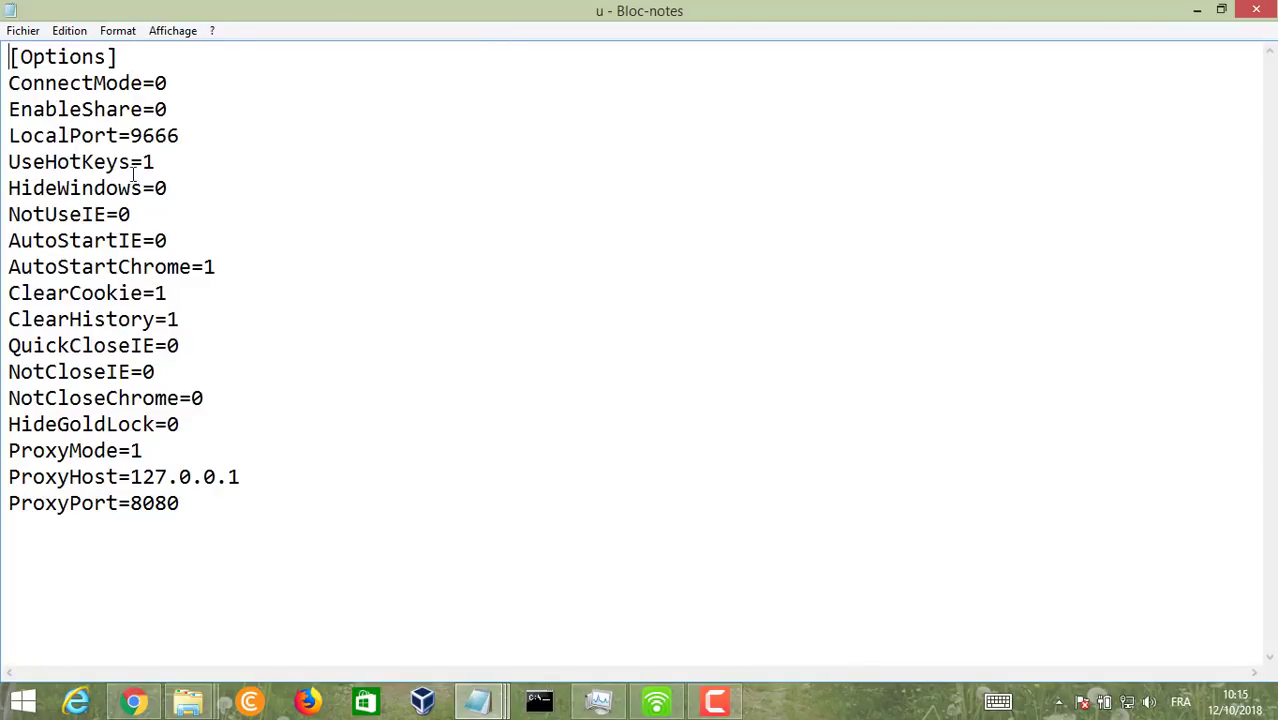
pyautogui.moveTo(130, 138); pyautogui.dragTo(189, 135)
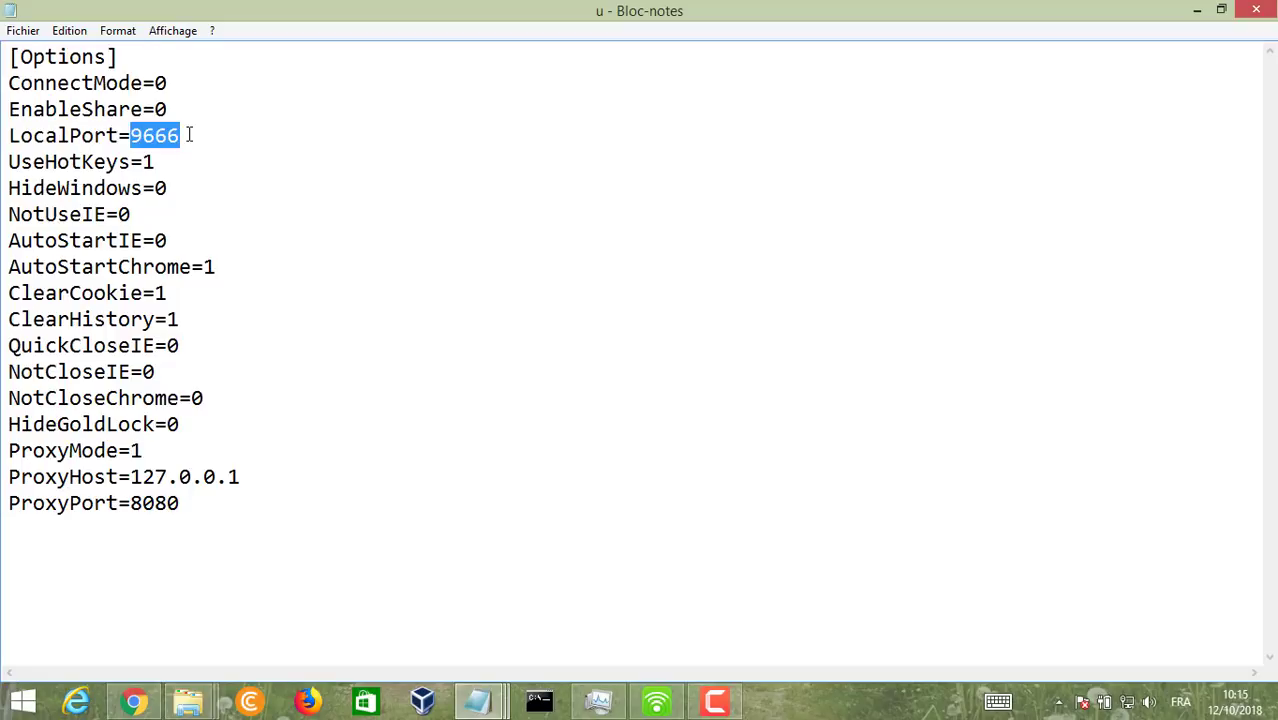
pyautogui.moveTo(189, 135); pyautogui.dragTo(131, 135)
pyautogui.moveTo(238, 479); pyautogui.dragTo(133, 477)
pyautogui.click(133, 477)
pyautogui.keyDown('shift'); pyautogui.click(248, 470); pyautogui.keyUp('shift')
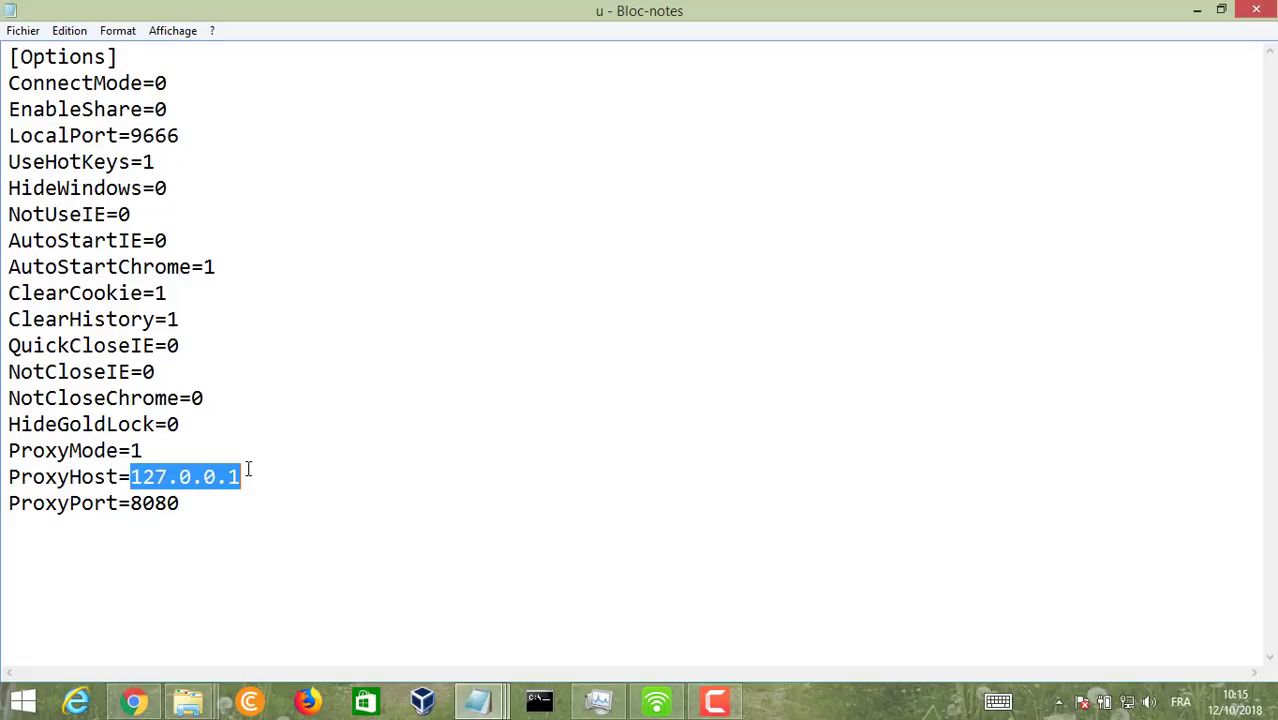
pyautogui.click(1197, 9)
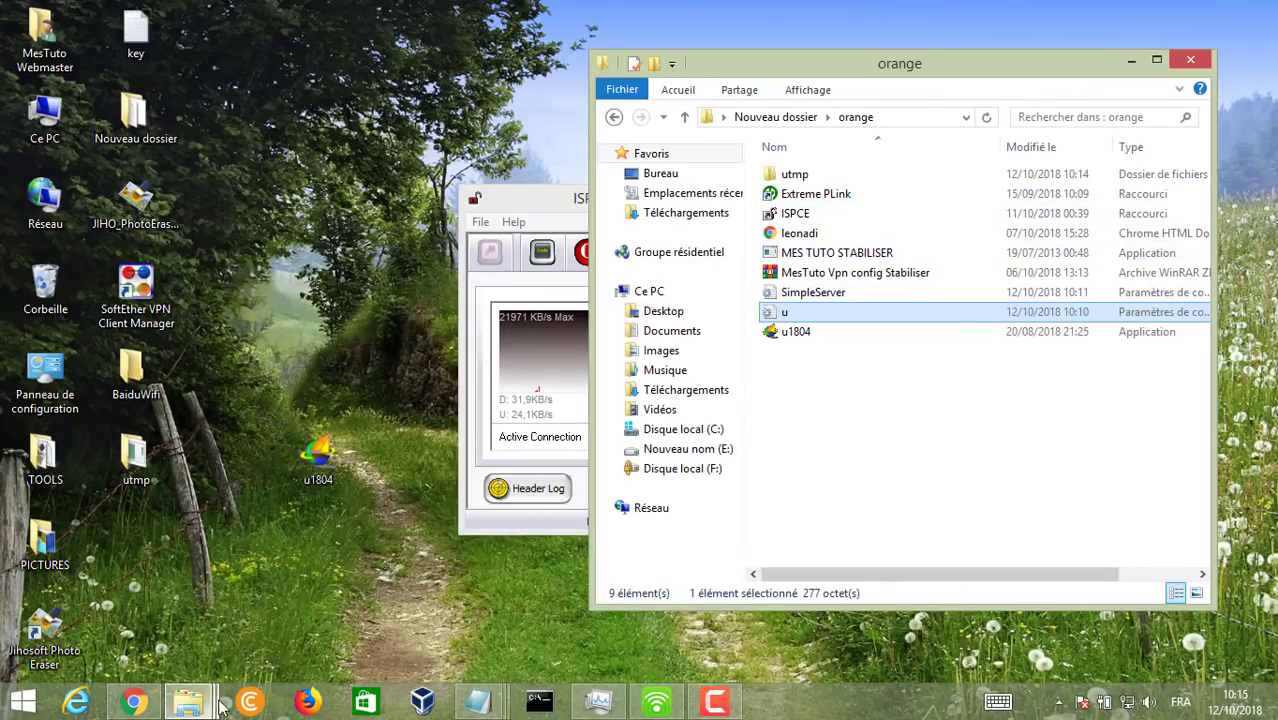
pyautogui.click(478, 700)
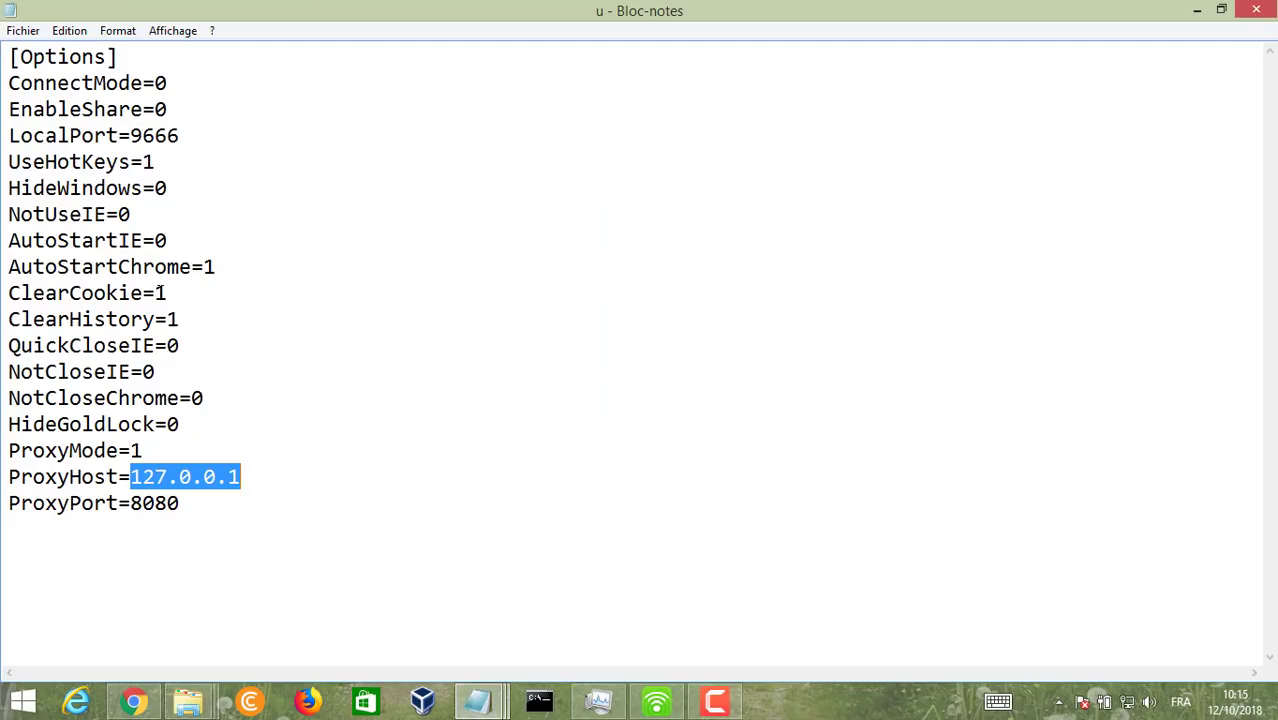
pyautogui.click(157, 292)
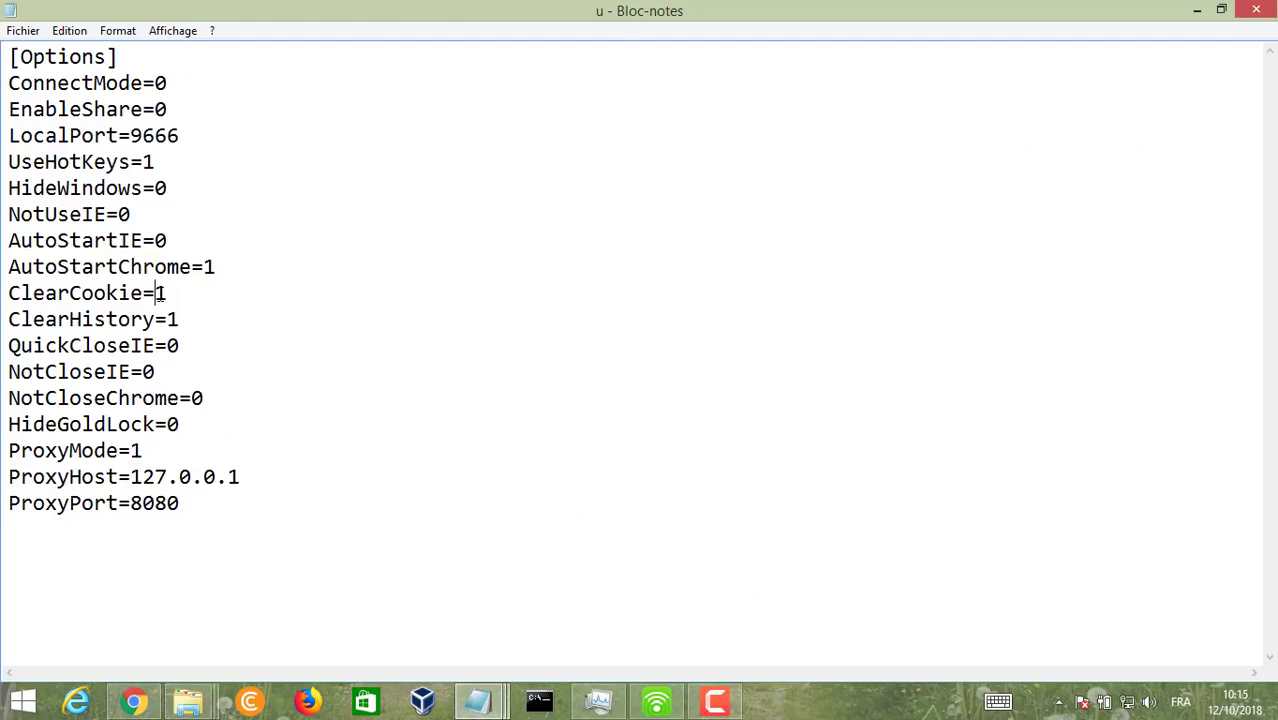
pyautogui.click(1268, 8)
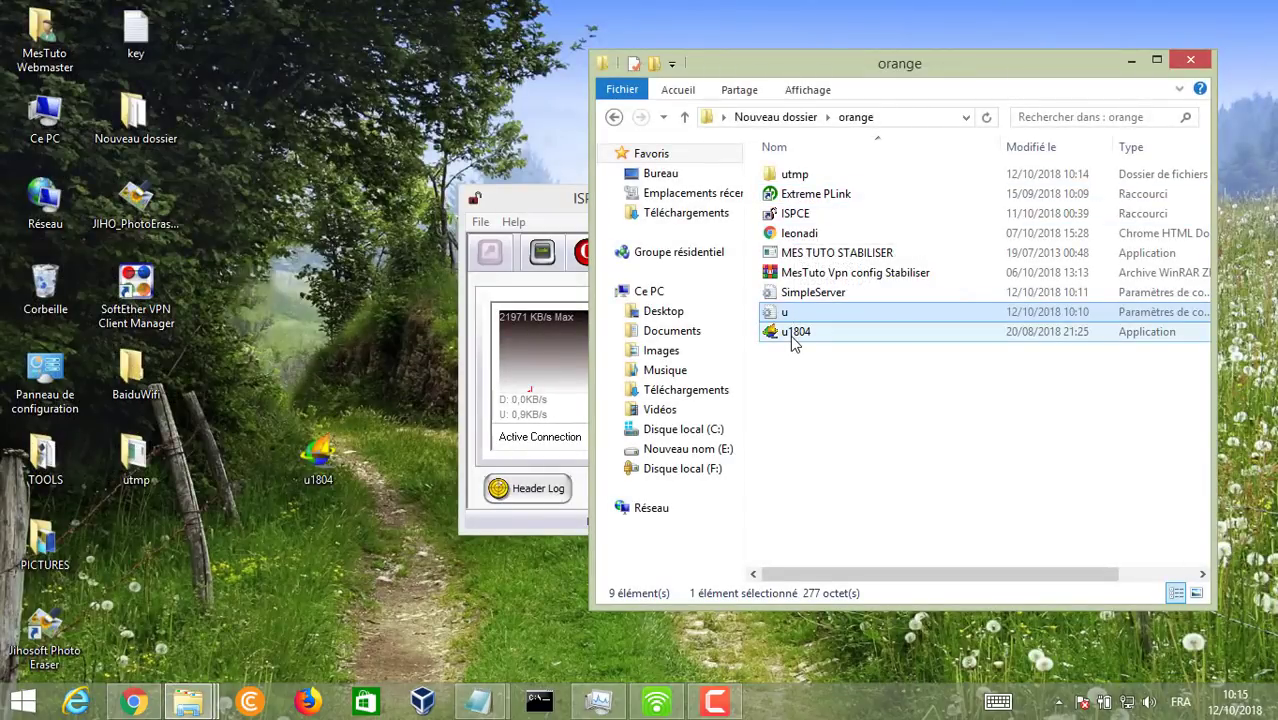
pyautogui.click(714, 700)
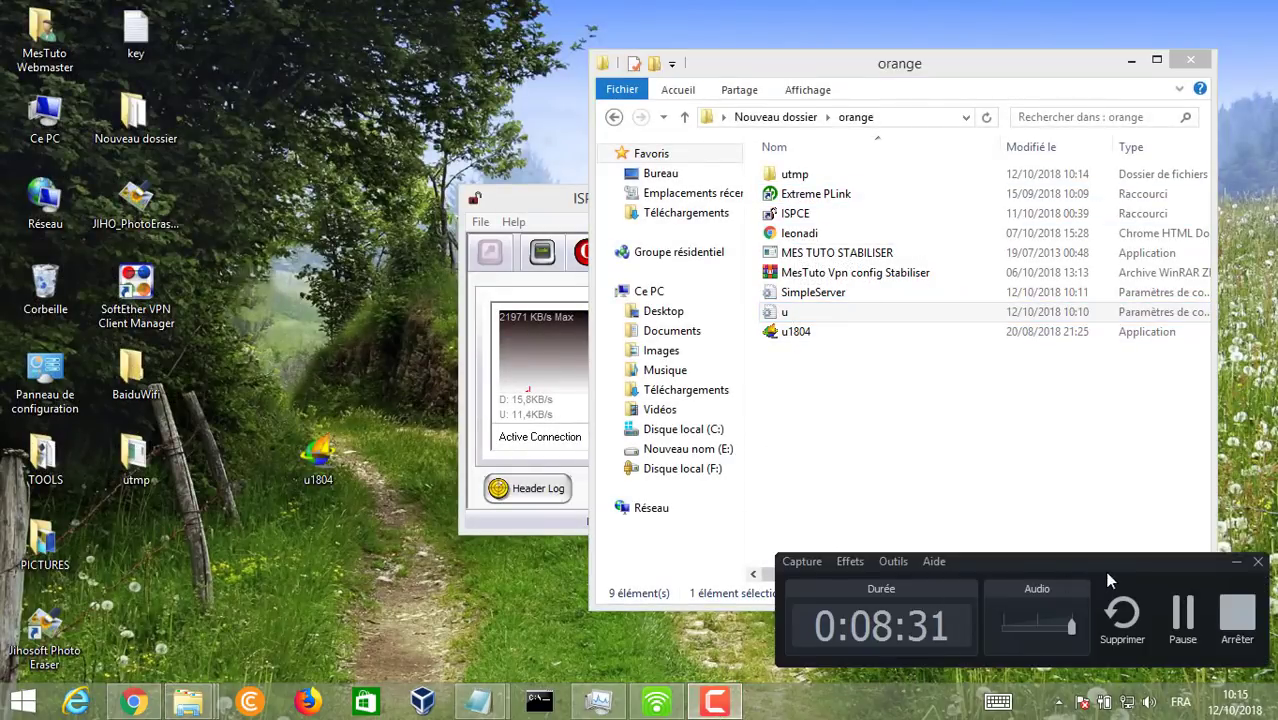
# Run Extreme PLink and MES TUTO STABILISER from the orange folder.
pyautogui.click(1183, 615)
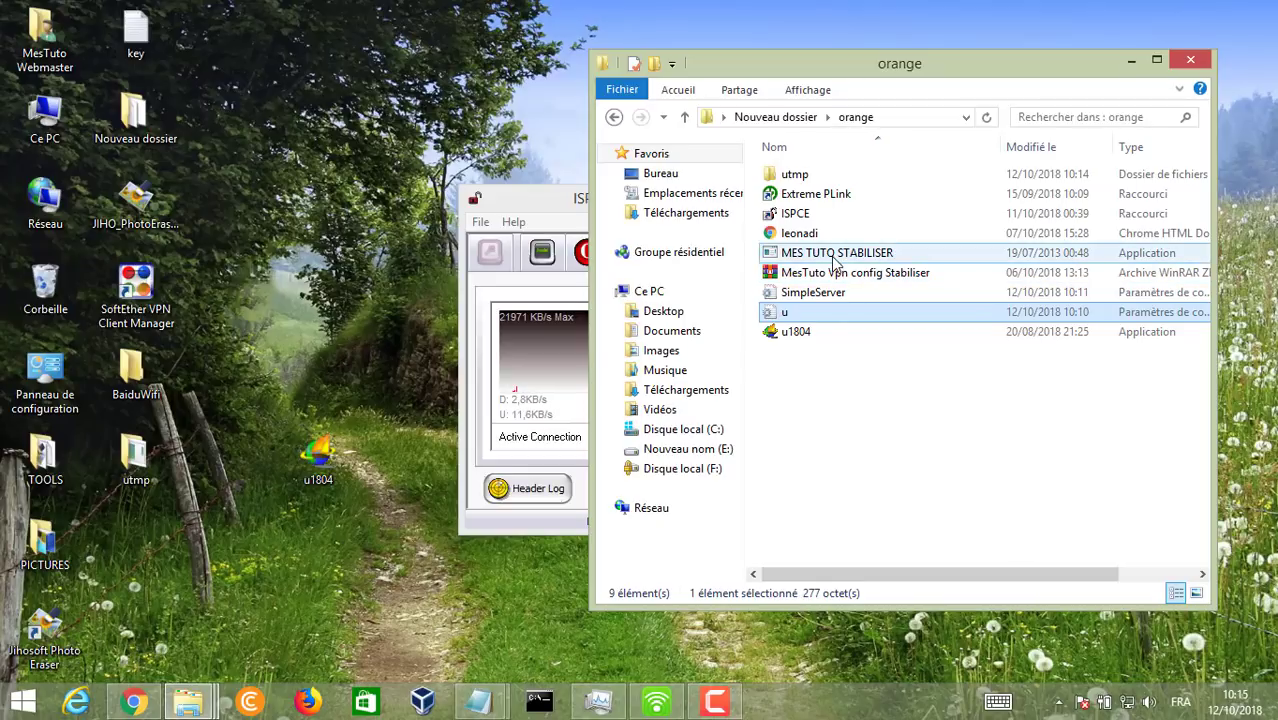
pyautogui.doubleClick(832, 193)
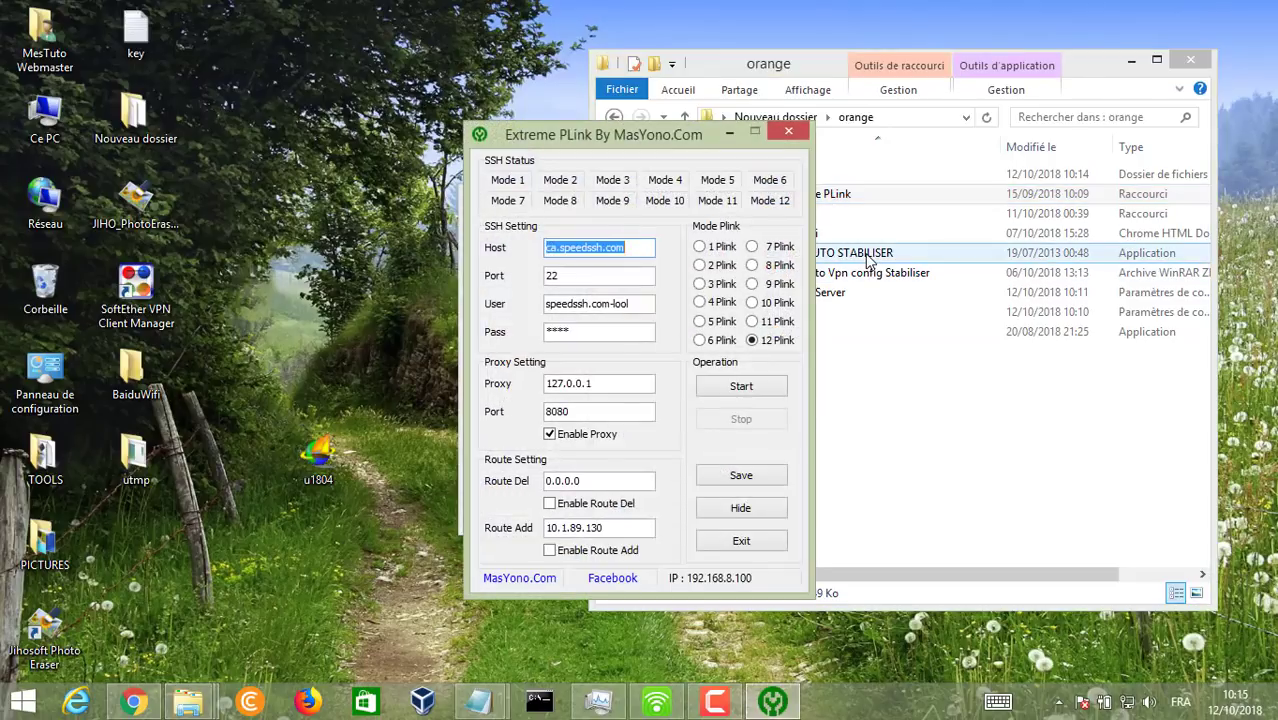
pyautogui.click(868, 255)
pyautogui.doubleClick(868, 255)
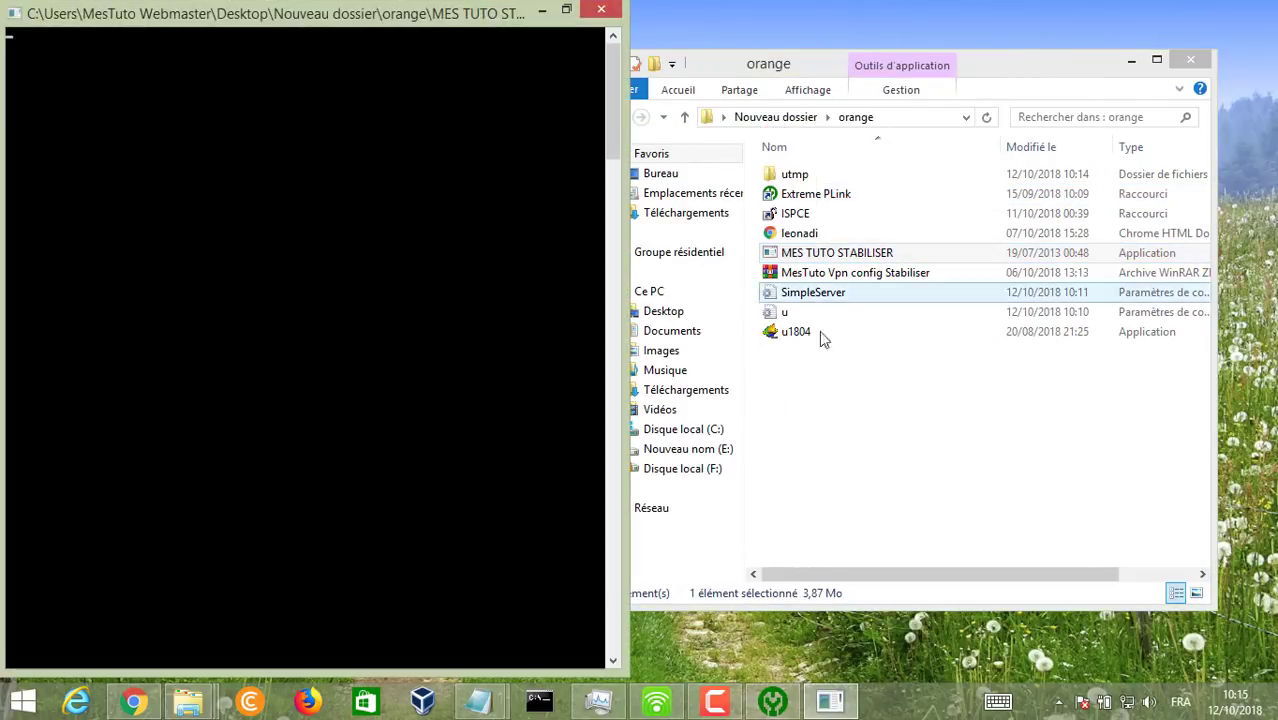
# Start the SSH connection in Extreme PLink with 12 Plink mode and stop it again.
pyautogui.click(772, 700)
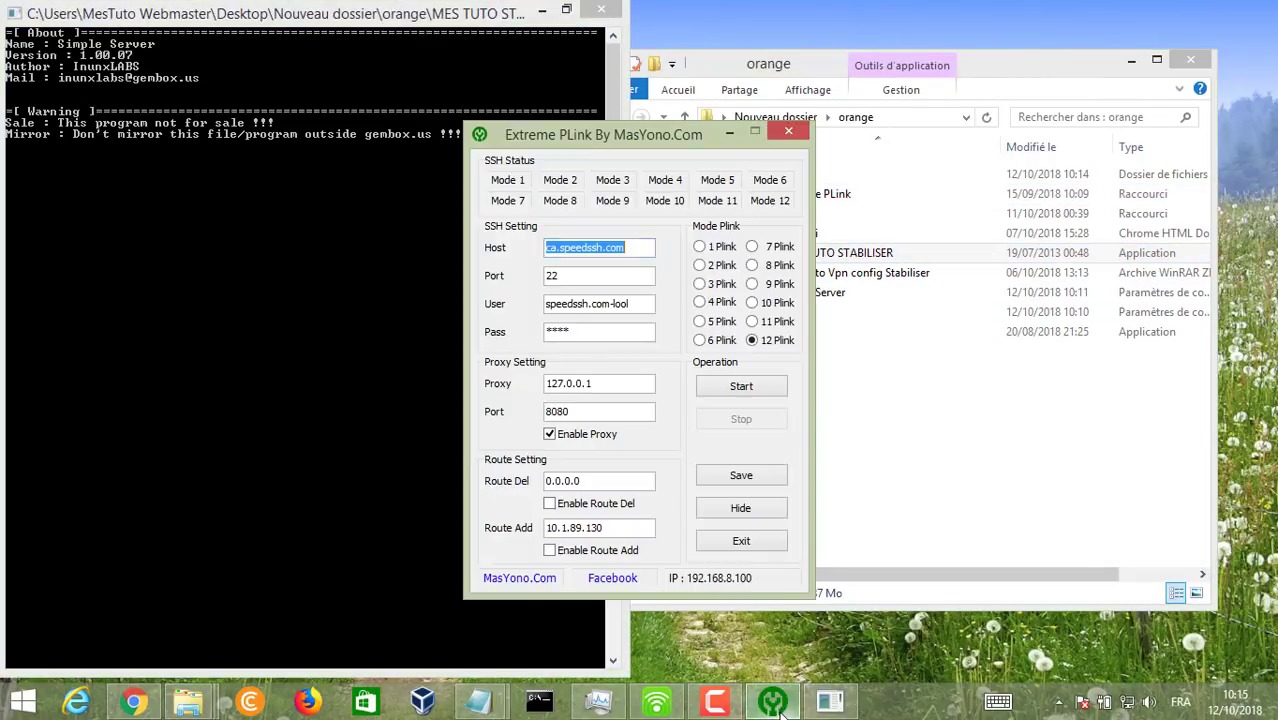
pyautogui.click(738, 390)
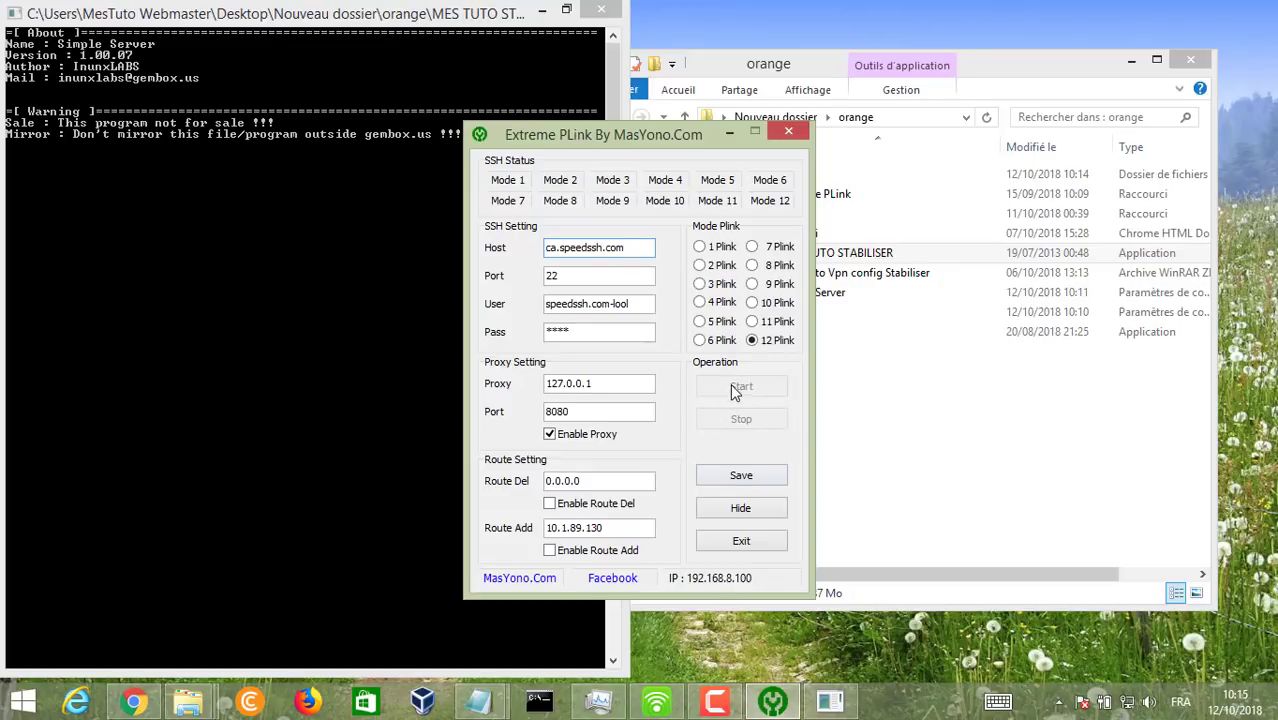
pyautogui.click(741, 419)
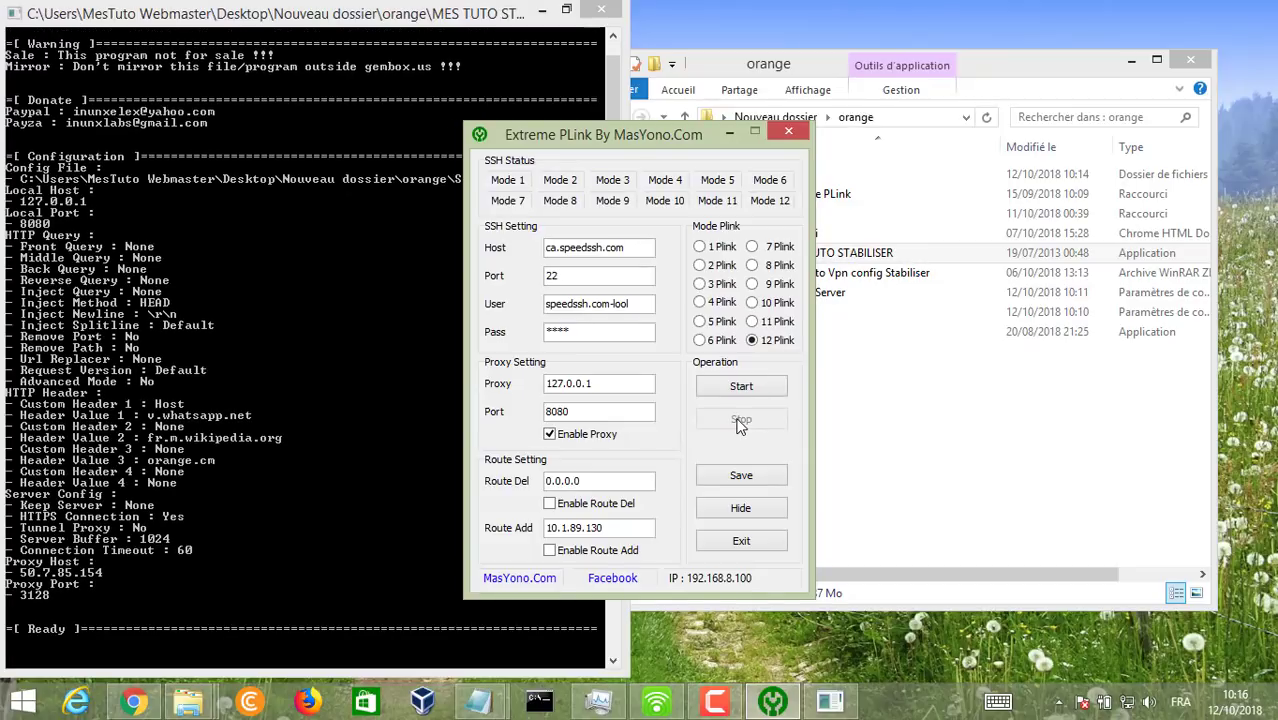
# Compare Extreme PLink's proxy address and port with the Local Host and Local Port shown in the SimpleServer console.
pyautogui.moveTo(597, 383); pyautogui.dragTo(547, 384)
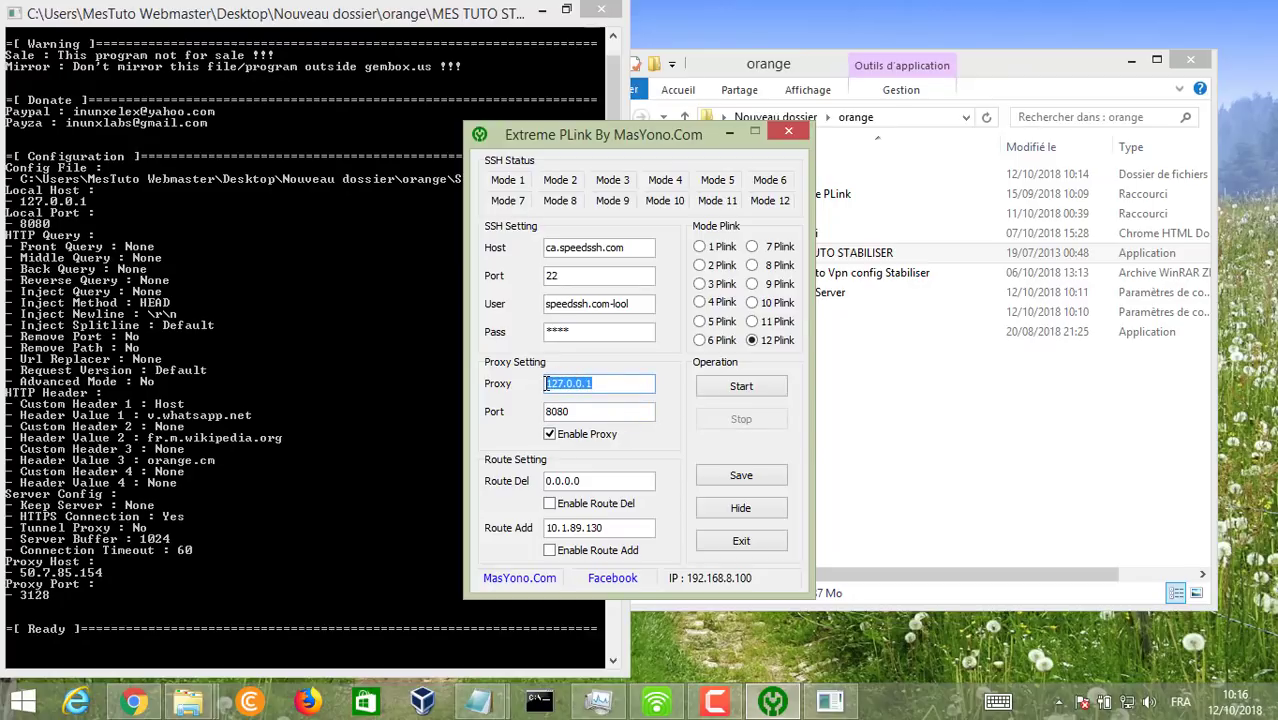
pyautogui.click(569, 384)
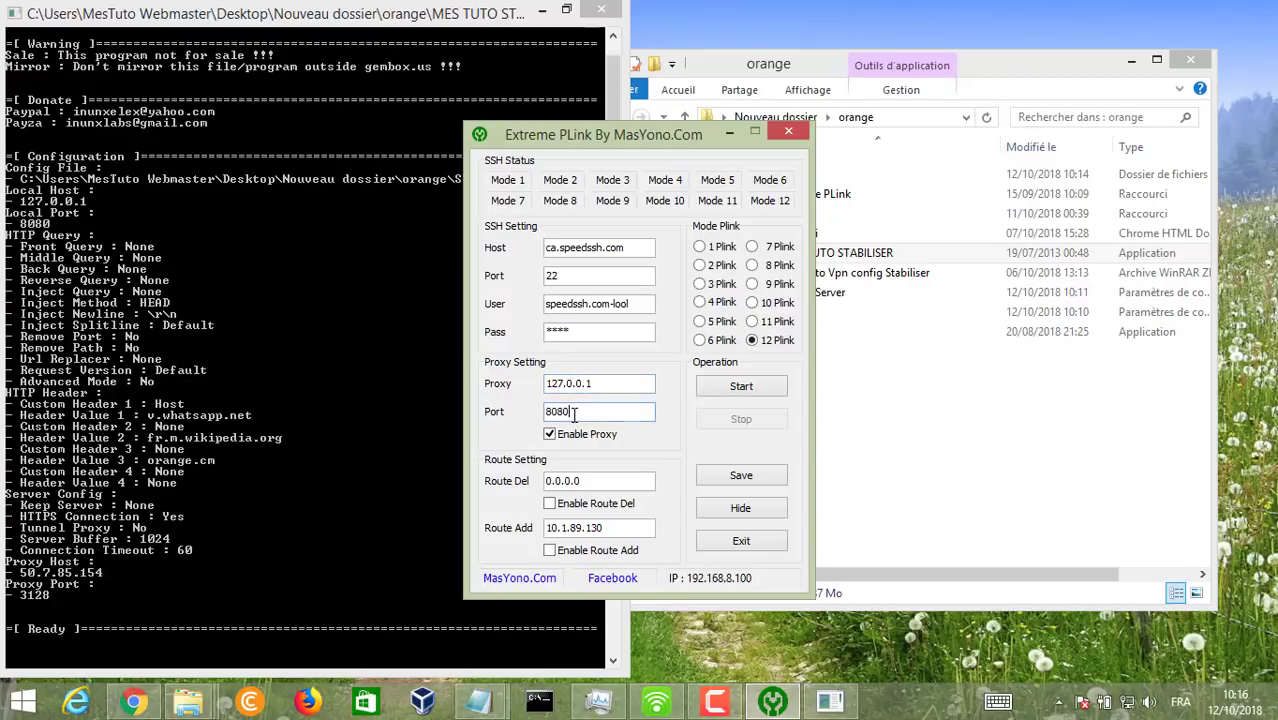
pyautogui.click(355, 414)
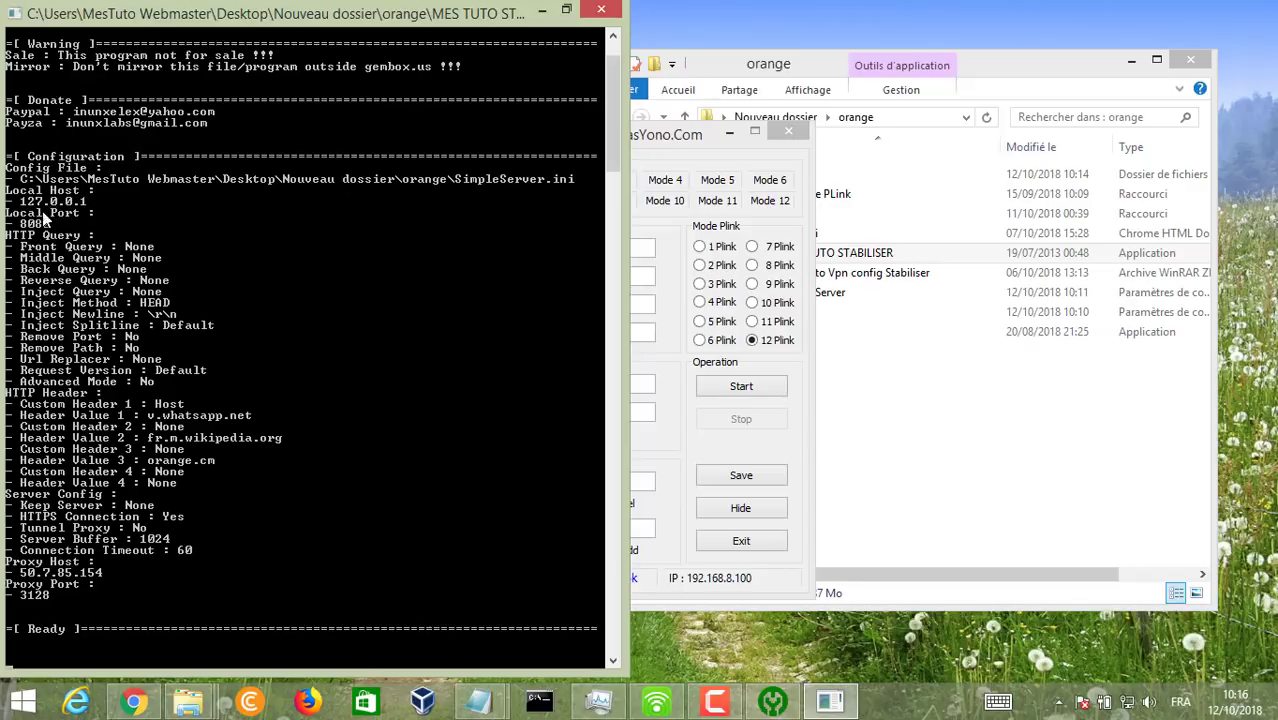
# Try to connect by starting Extreme PLink and running the orange folder's u1804, and stop the PLink connection.
pyautogui.click(741, 386)
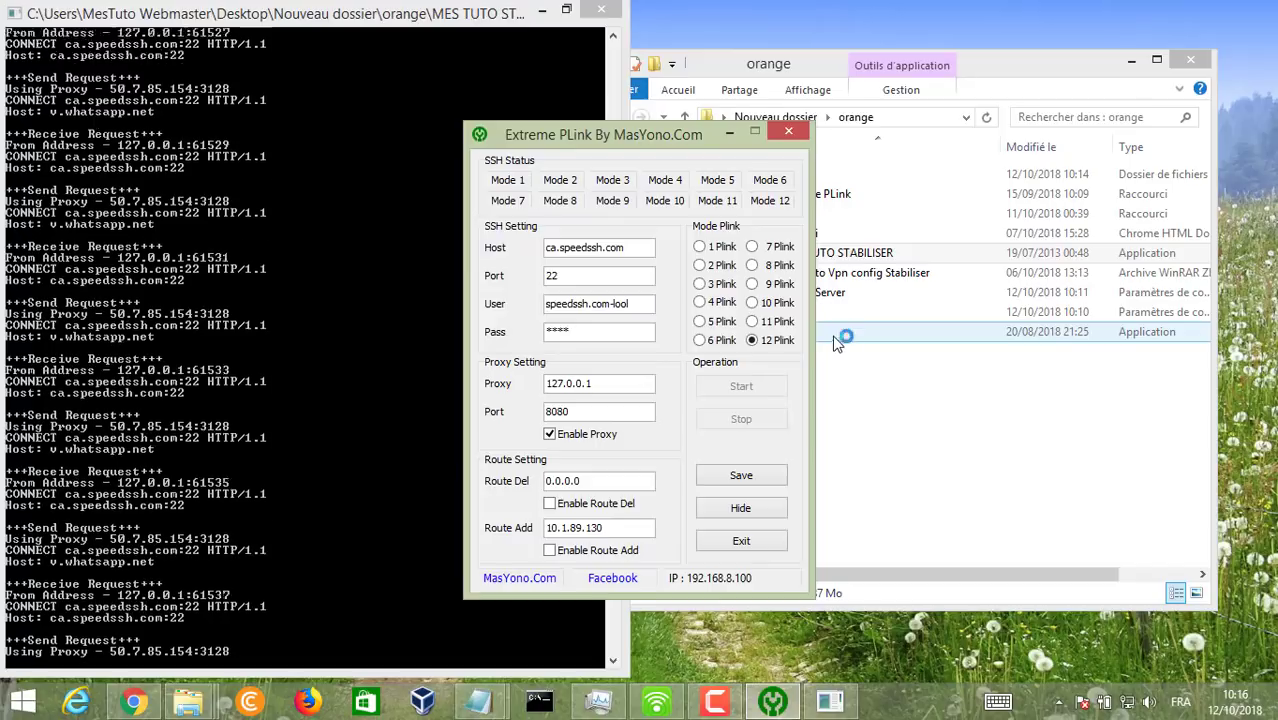
pyautogui.doubleClick(837, 338)
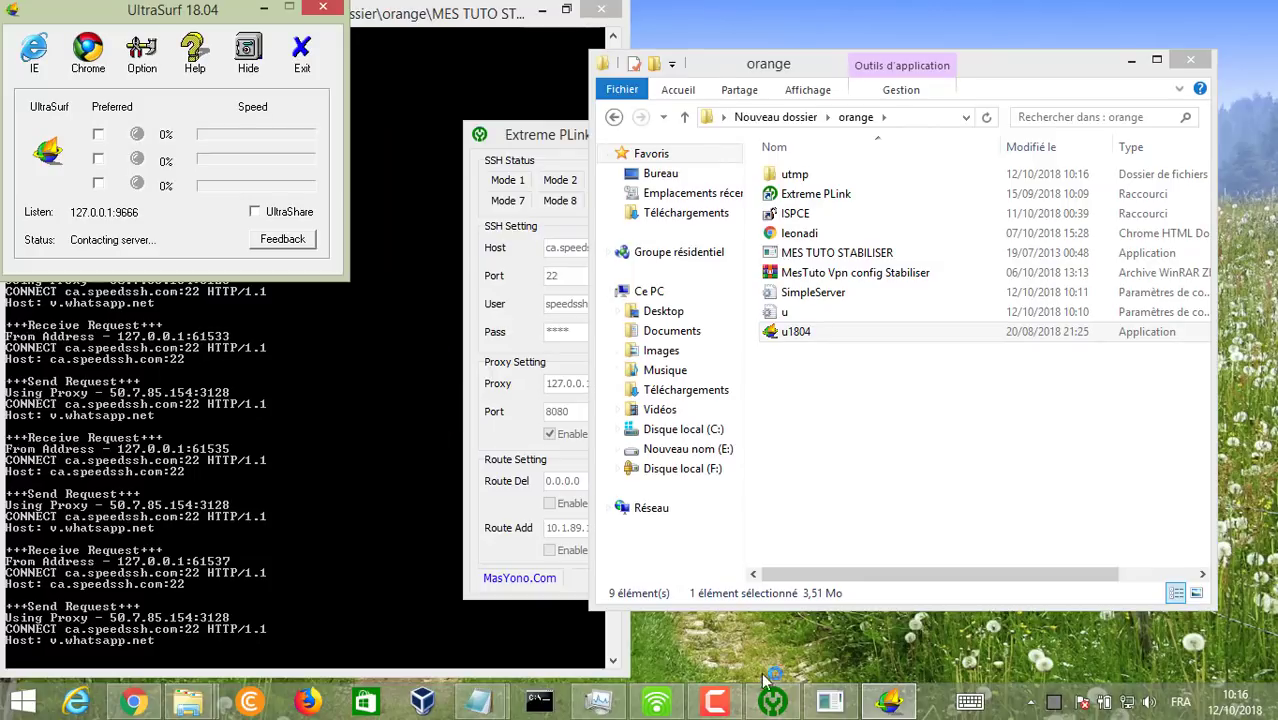
pyautogui.click(773, 700)
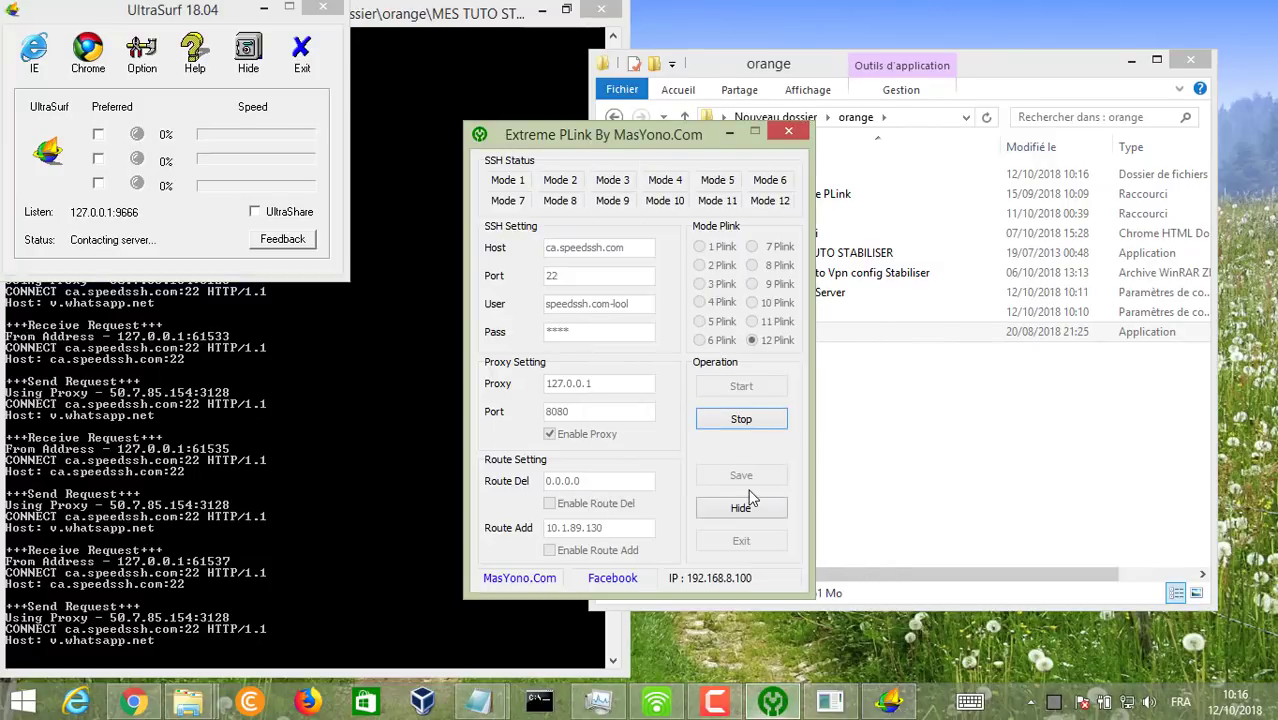
pyautogui.click(741, 421)
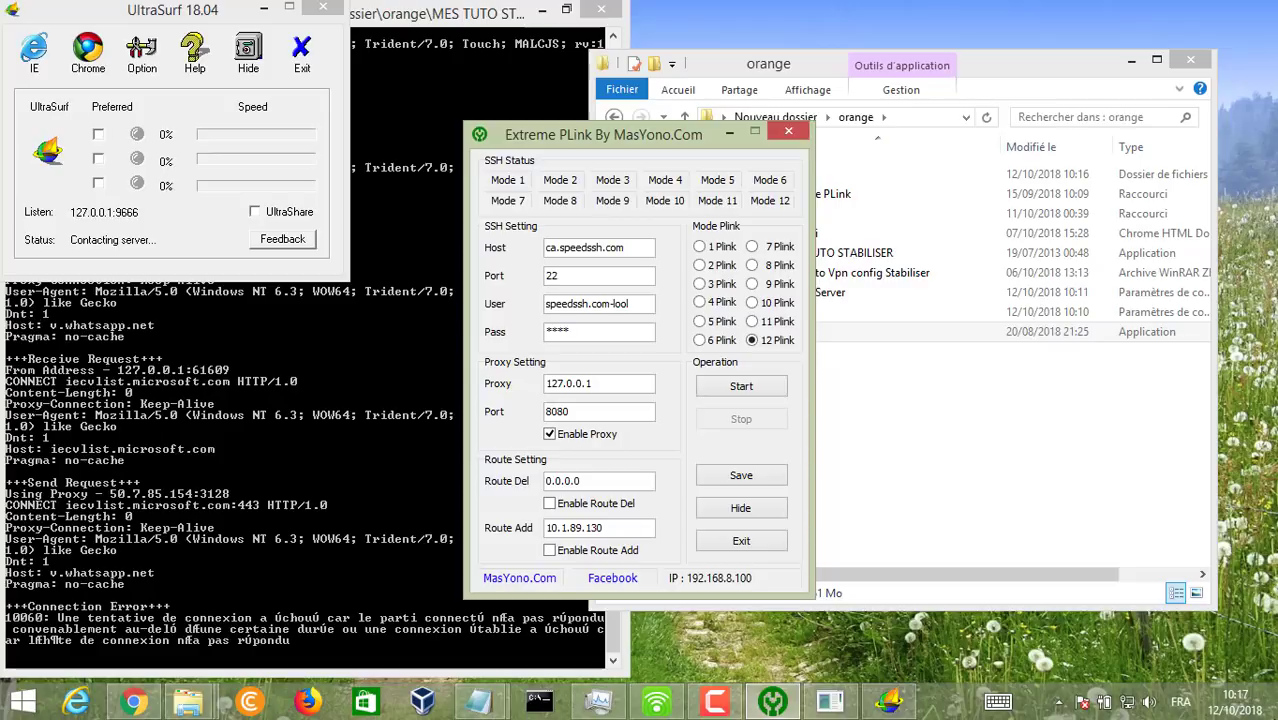
# Exit UltraSurf with the browsers kept open and close the SimpleServer console.
pyautogui.click(301, 50)
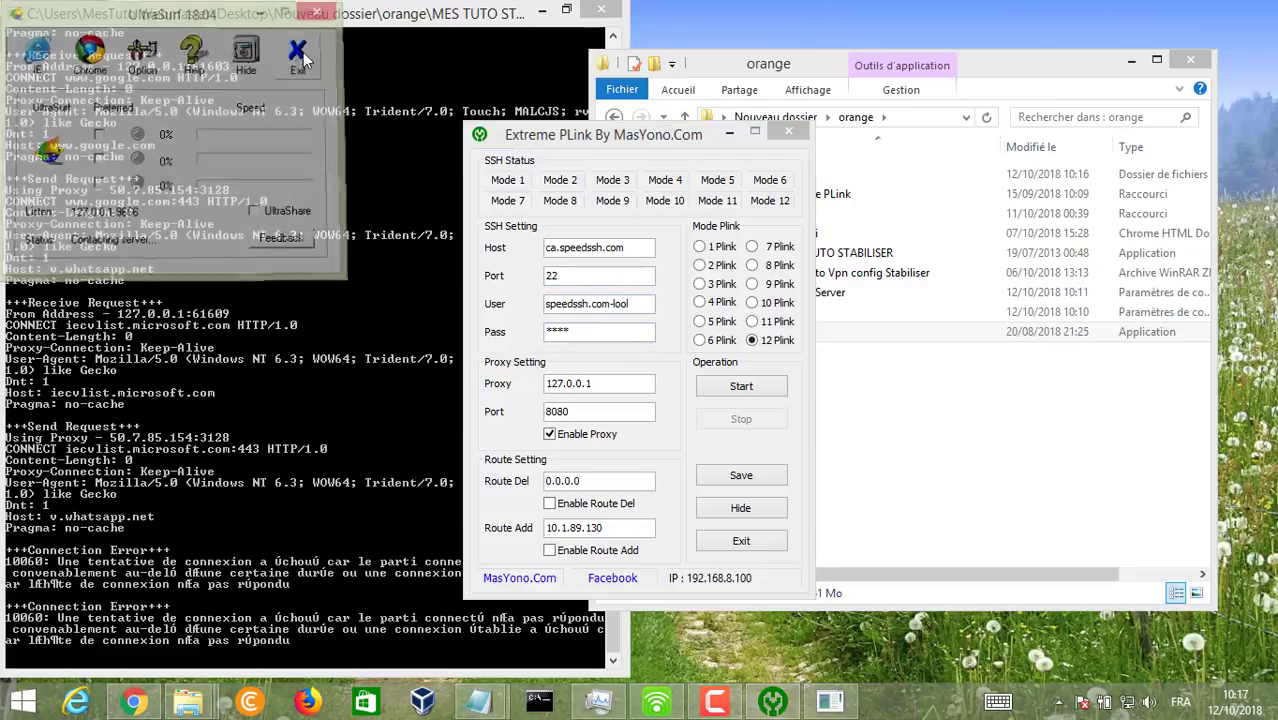
pyautogui.click(613, 8)
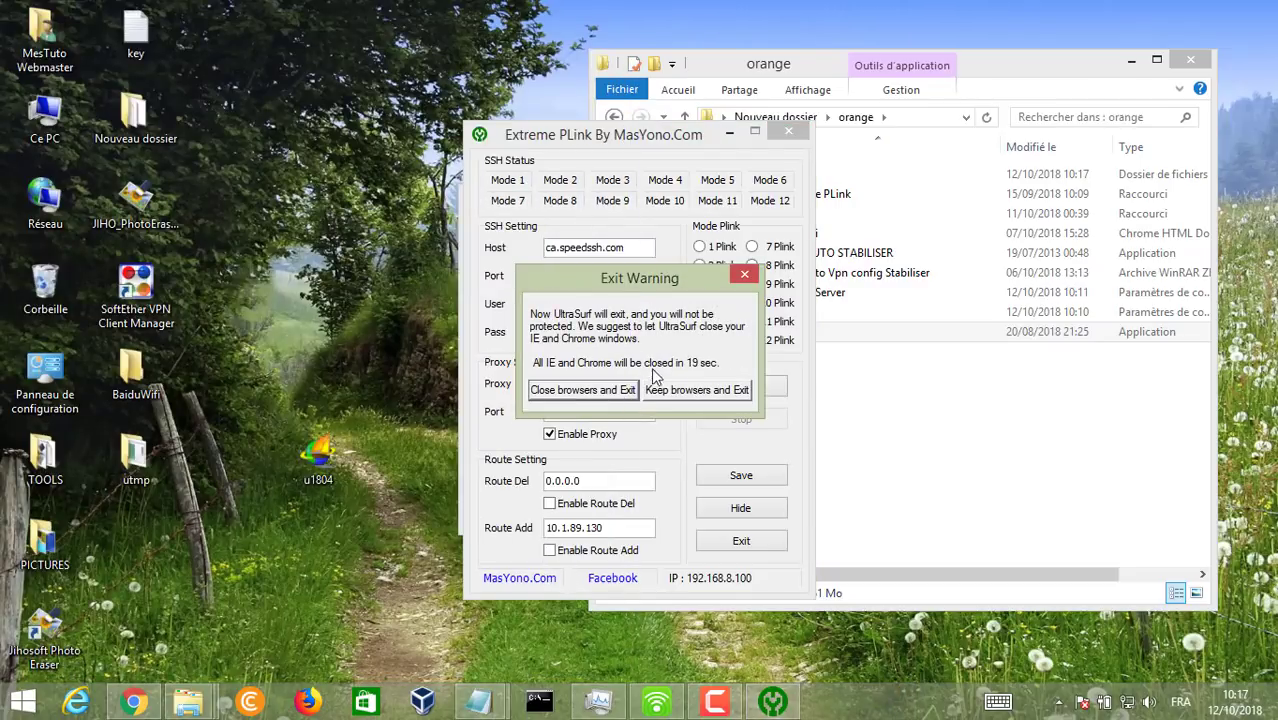
pyautogui.click(680, 390)
# Switch to Chrome and load web.whatsapp.com in a new tab.
pyautogui.click(133, 701)
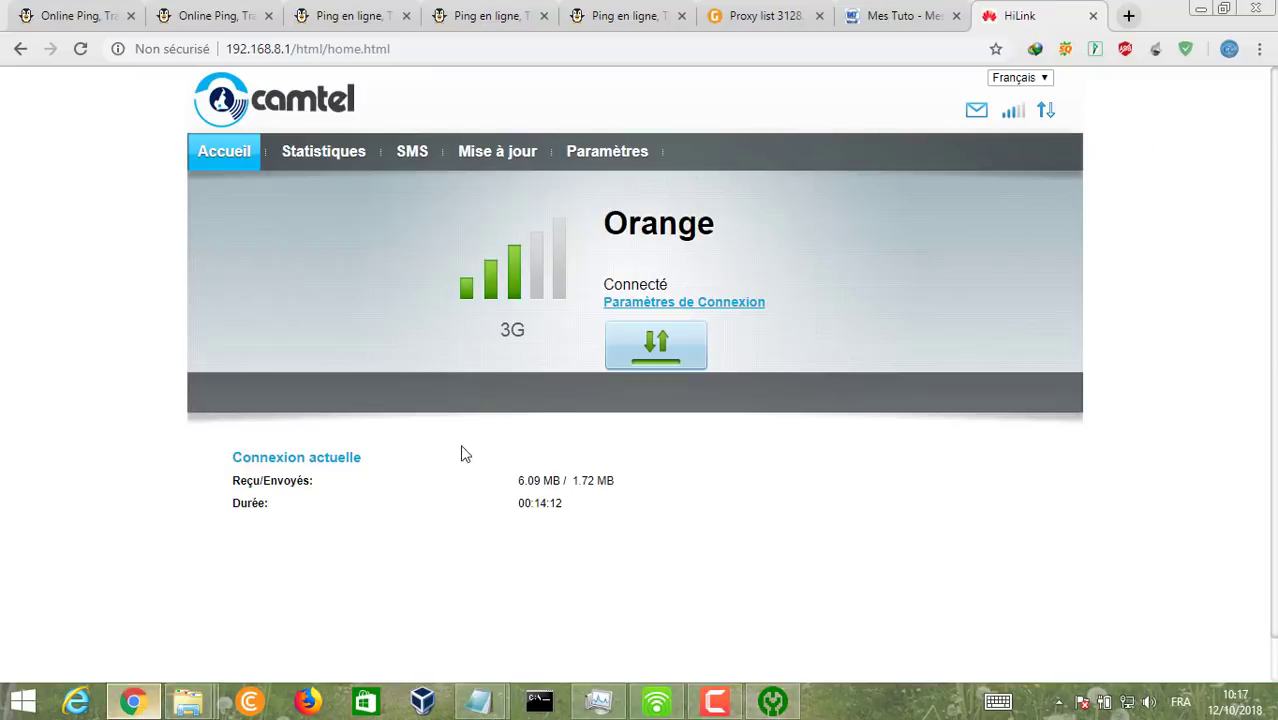
pyautogui.click(1128, 15)
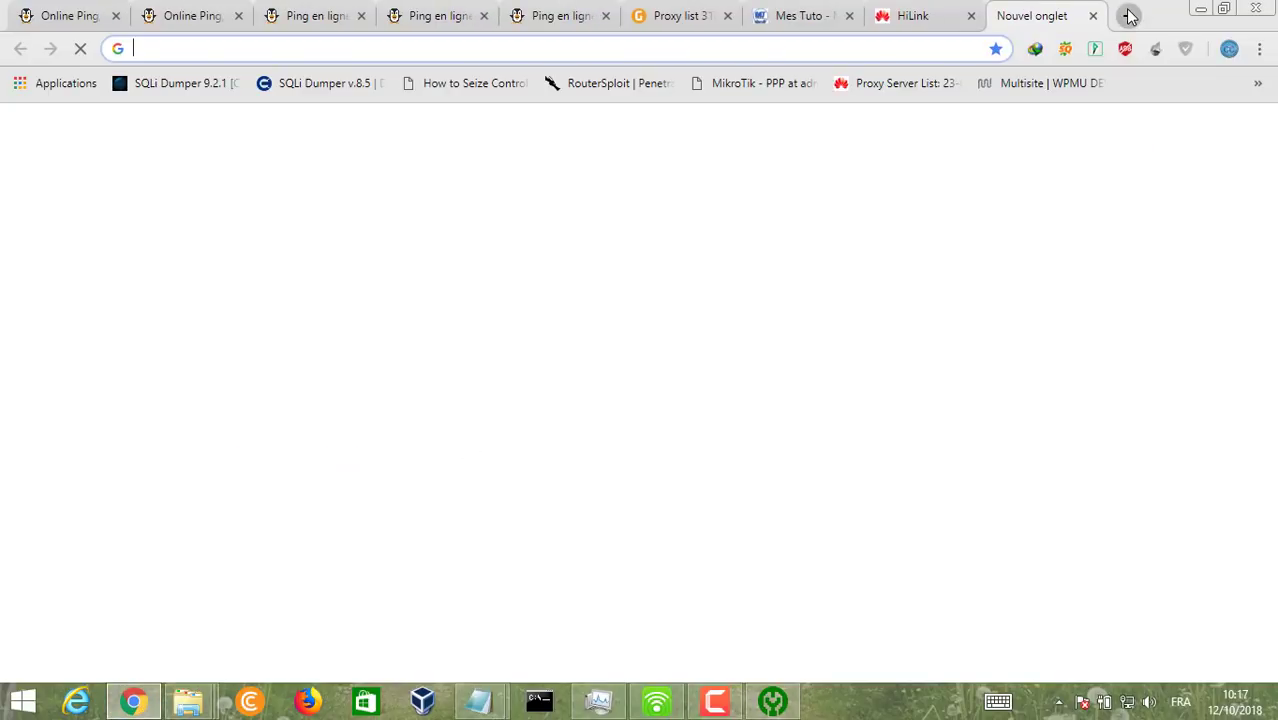
pyautogui.write('web.wh')
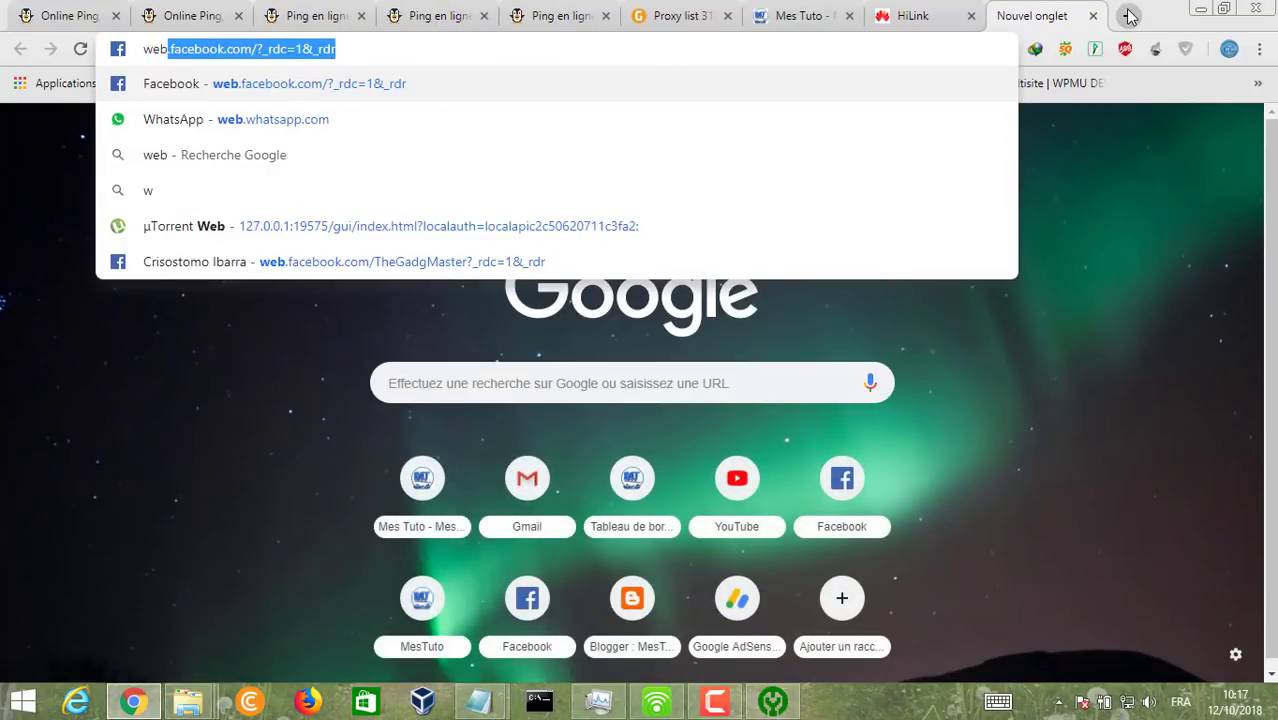
pyautogui.press('BackSpace')
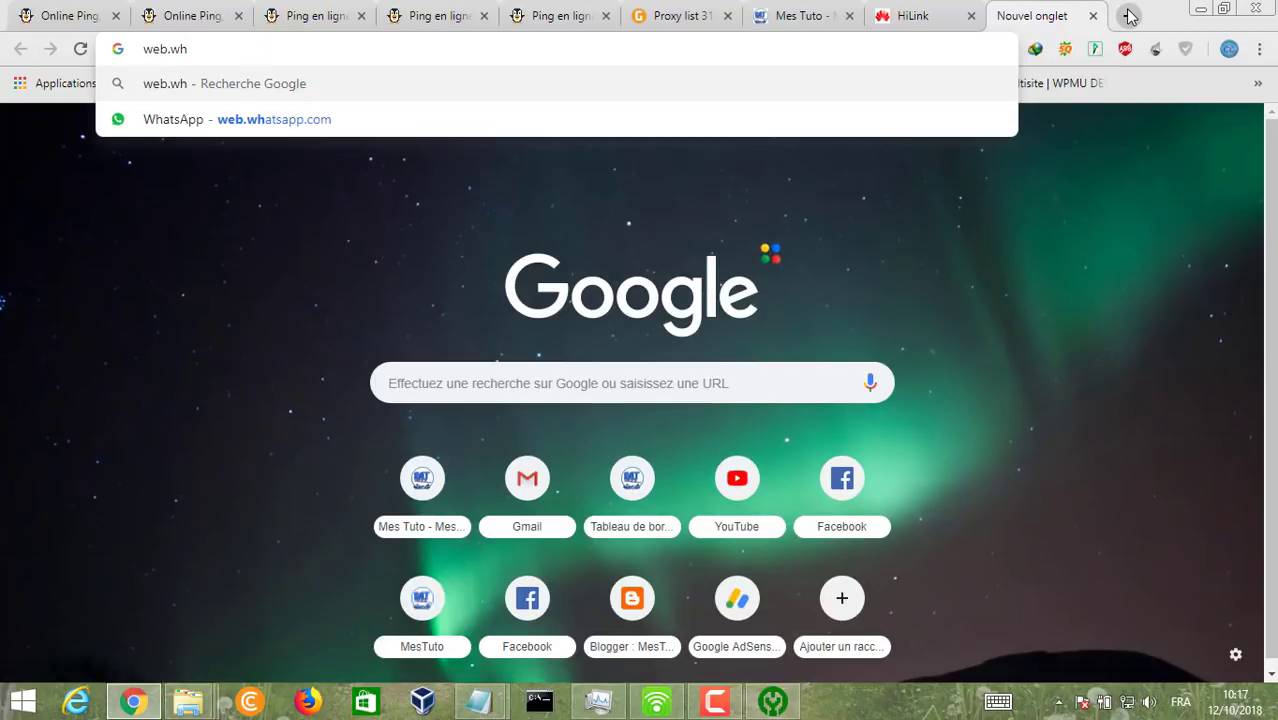
pyautogui.click(929, 124)
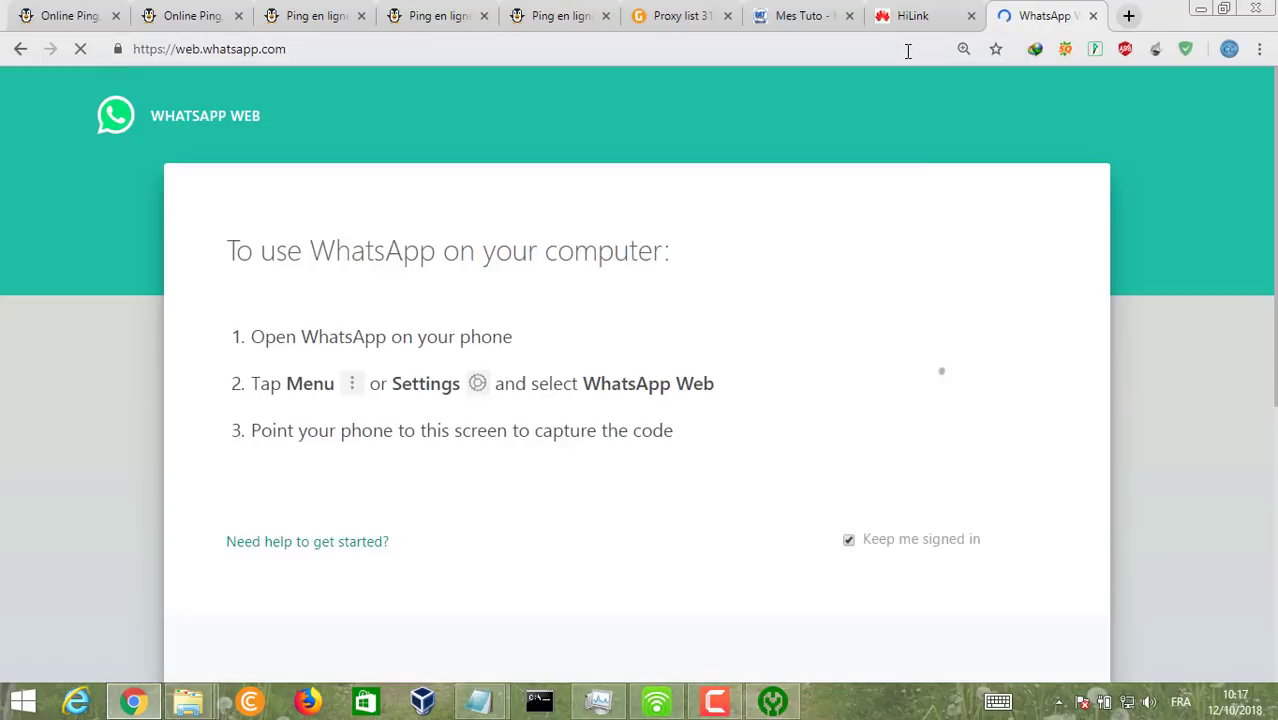
# Load google.fr in the WhatsApp Web tab and mestuto.net in another new tab.
pyautogui.click(907, 50)
pyautogui.write('g')
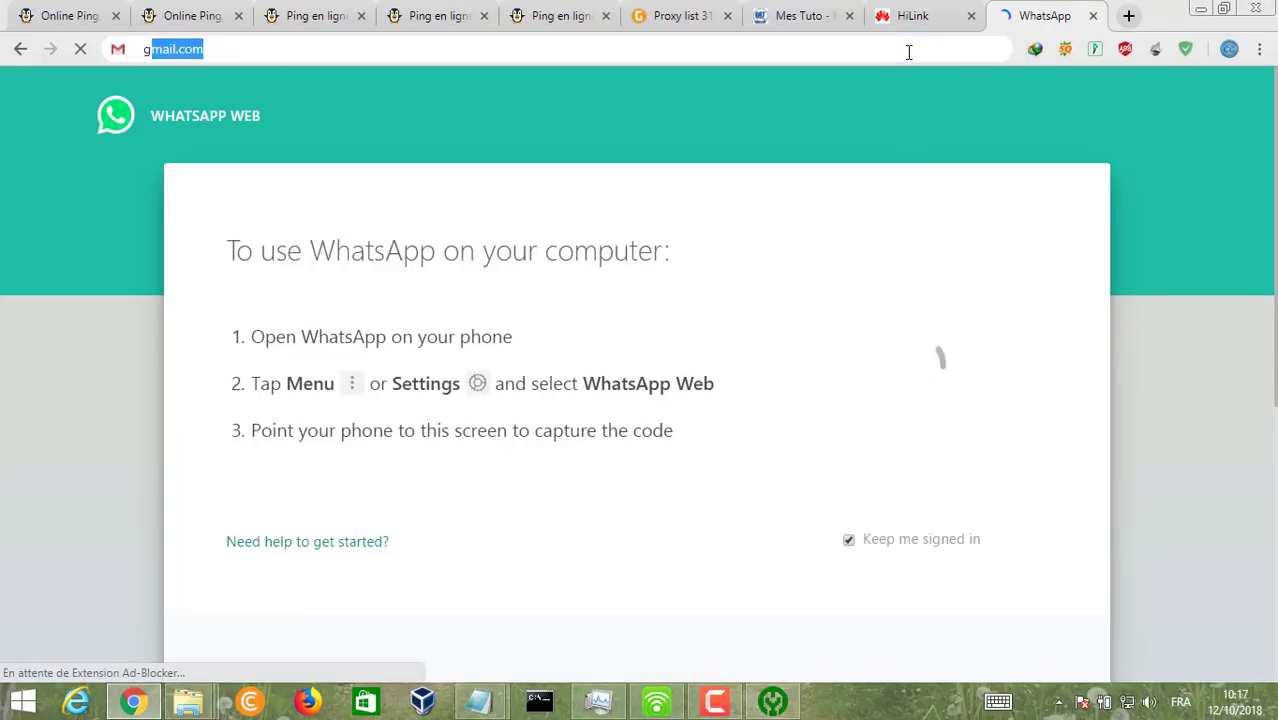
pyautogui.write('oogle')
pyautogui.press('Return')
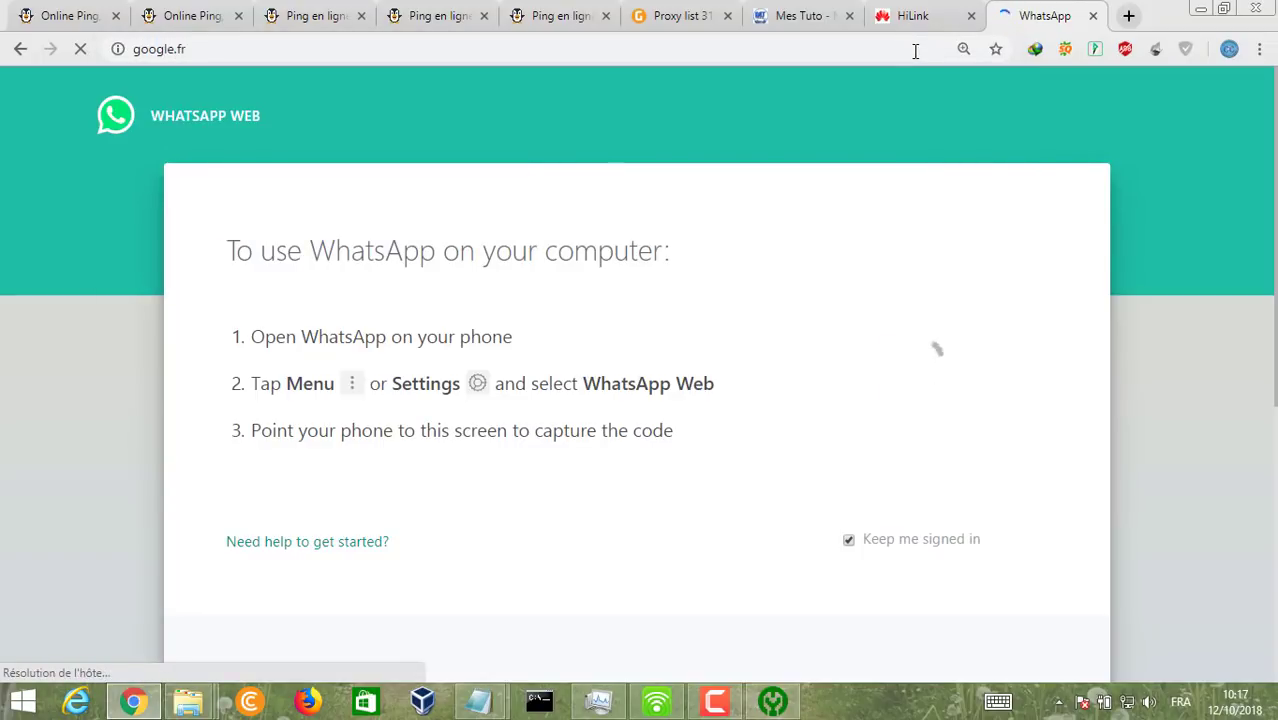
pyautogui.click(1128, 16)
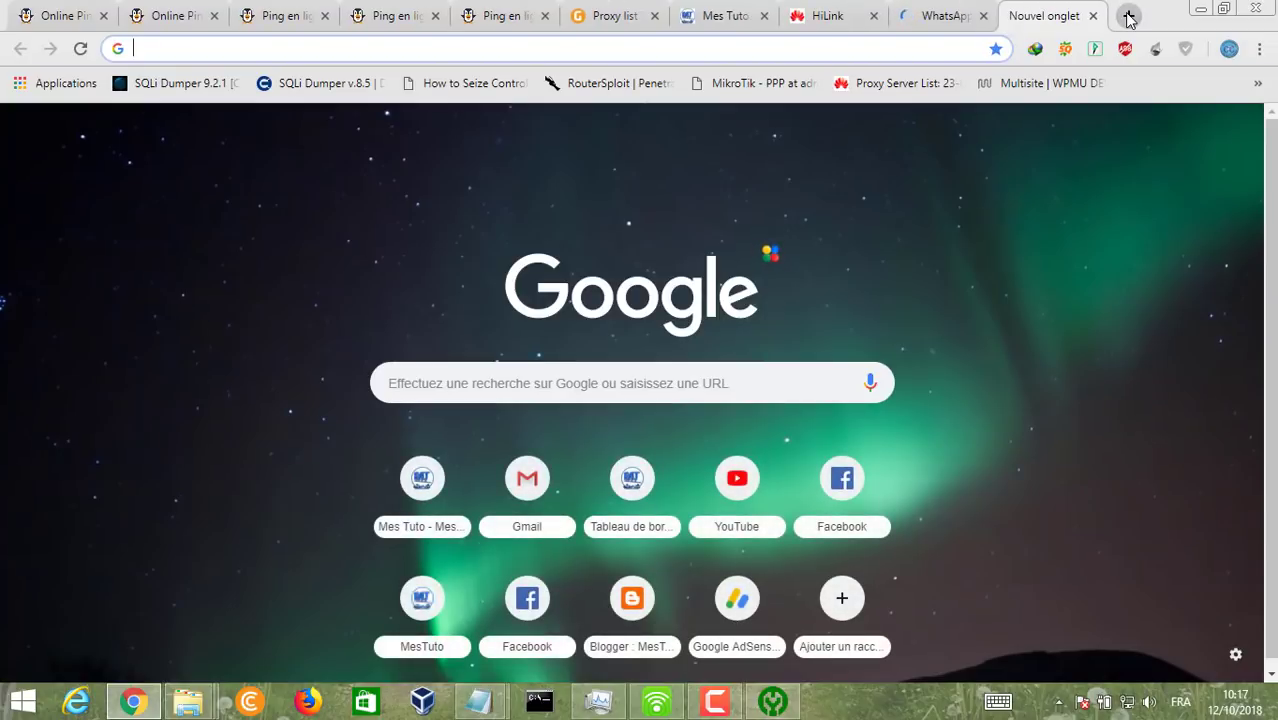
pyautogui.write('mestuto.net')
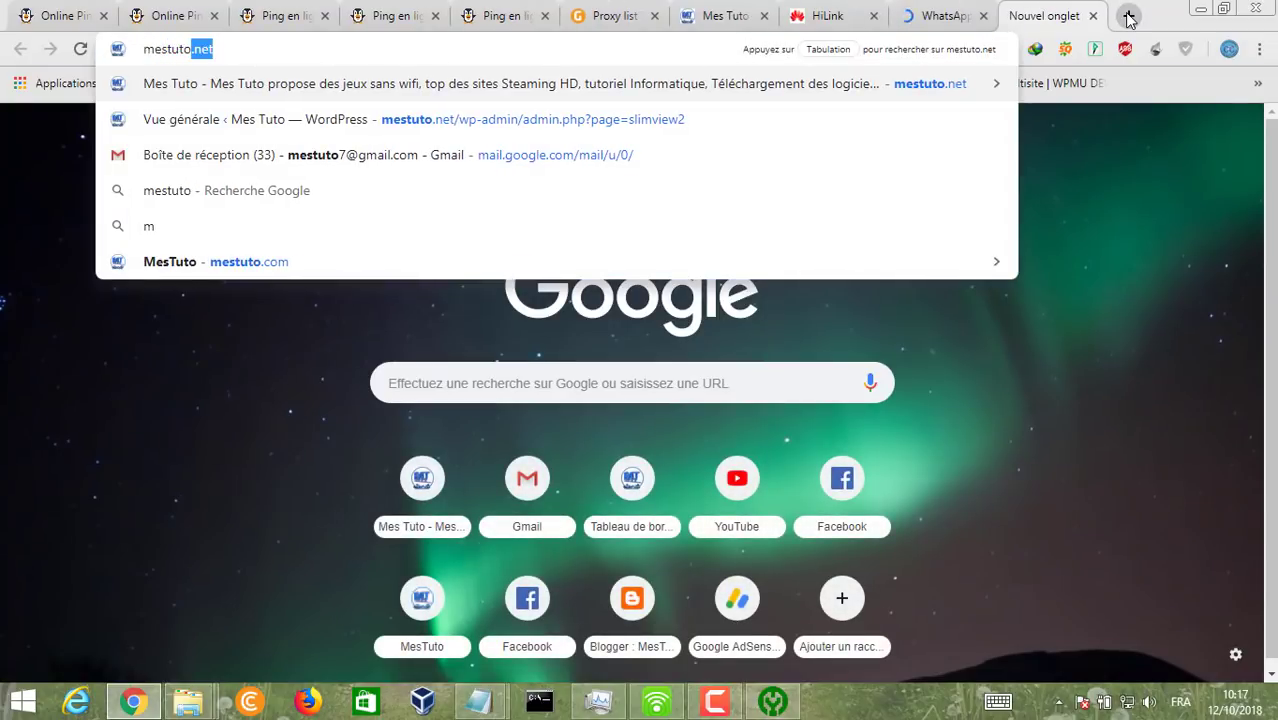
pyautogui.press('Return')
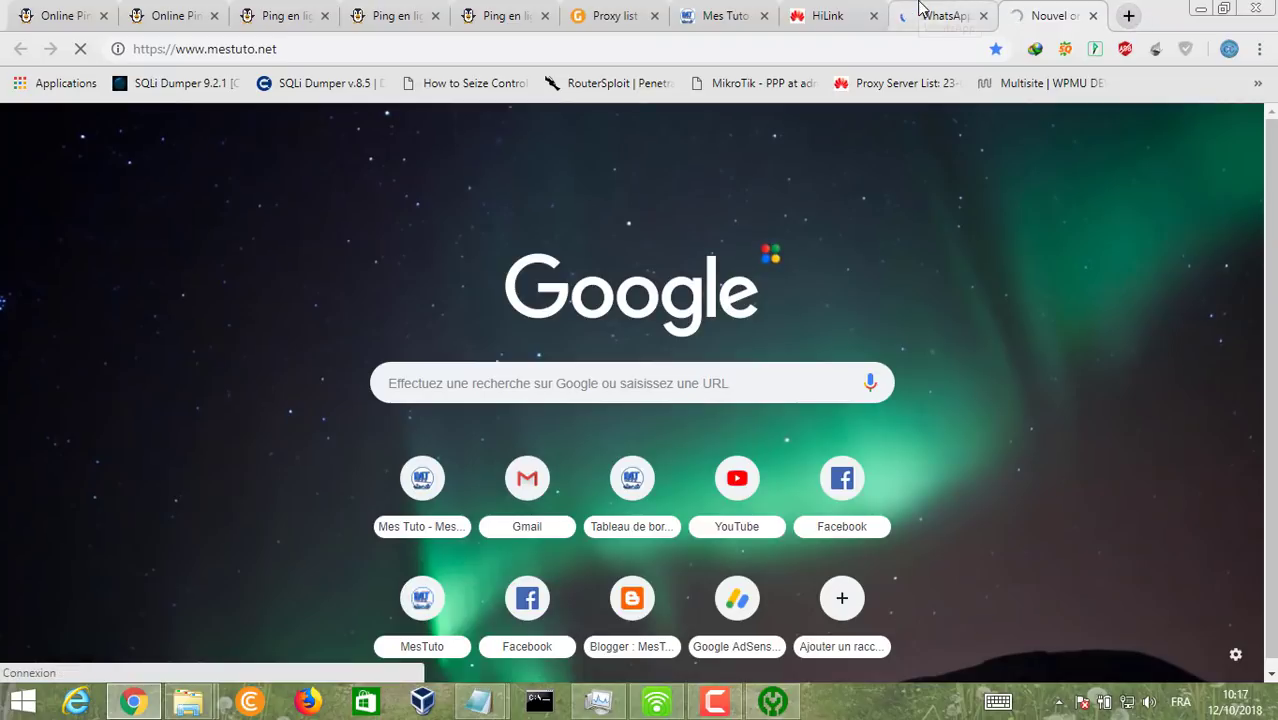
# Check whether the google.fr and mestuto.net tabs load, and minimise Chrome.
pyautogui.click(920, 6)
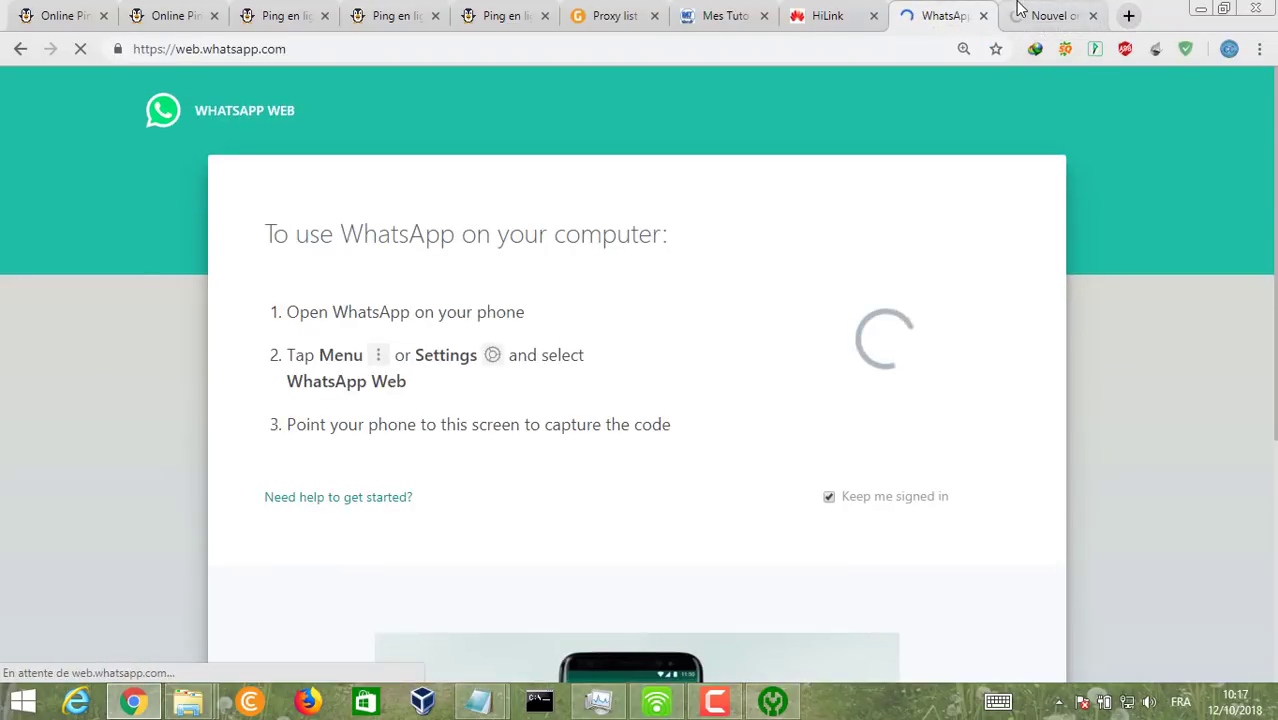
pyautogui.click(1020, 8)
pyautogui.click(1008, 14)
pyautogui.click(965, 14)
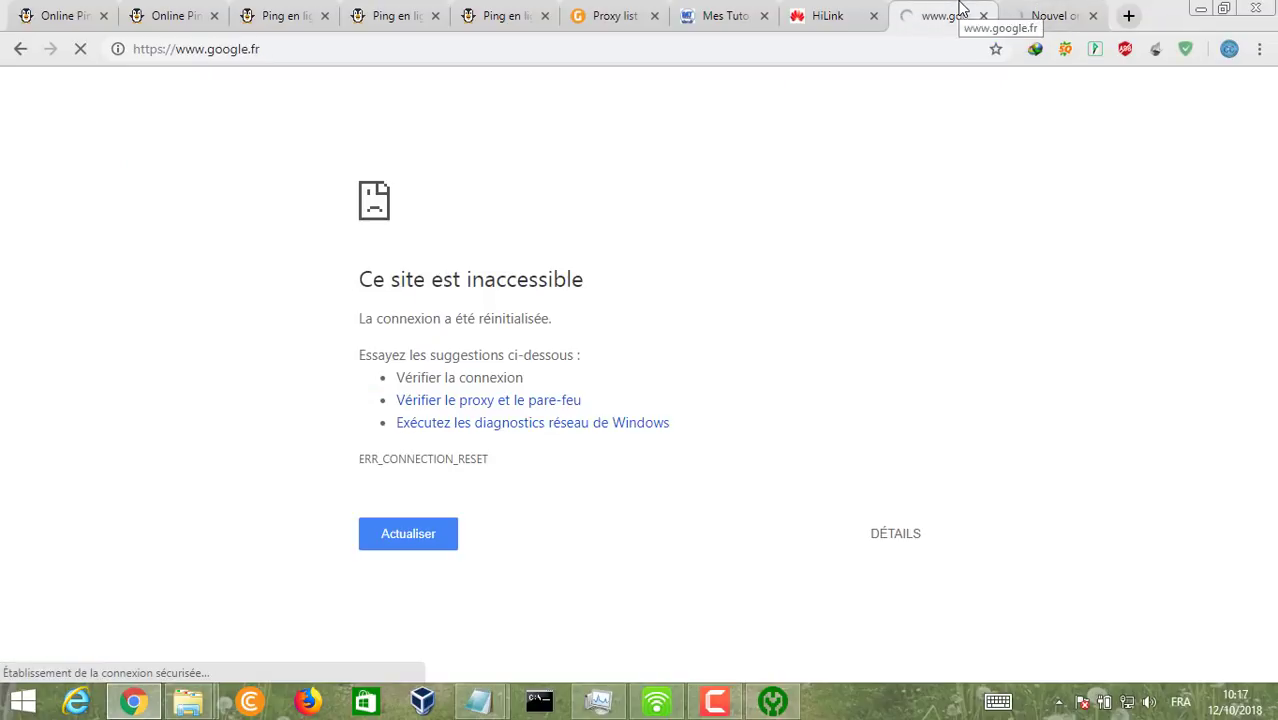
pyautogui.click(1048, 15)
pyautogui.click(968, 12)
pyautogui.click(1047, 12)
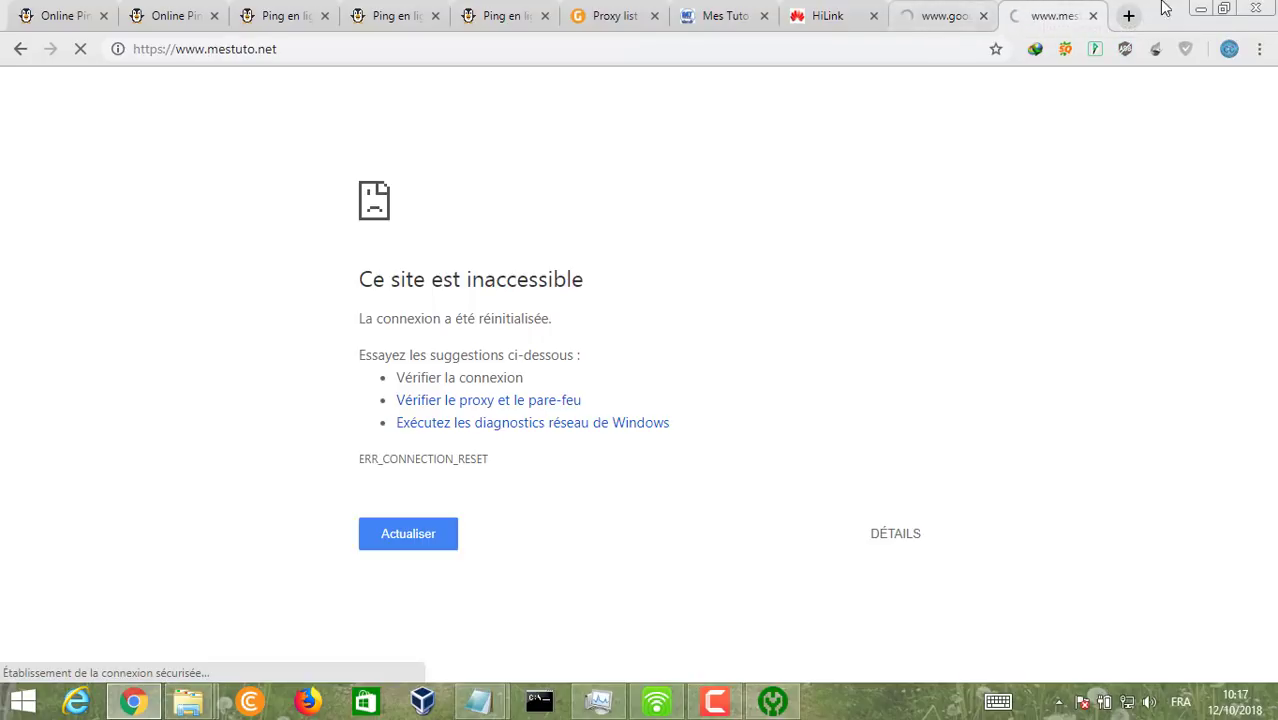
pyautogui.click(1200, 8)
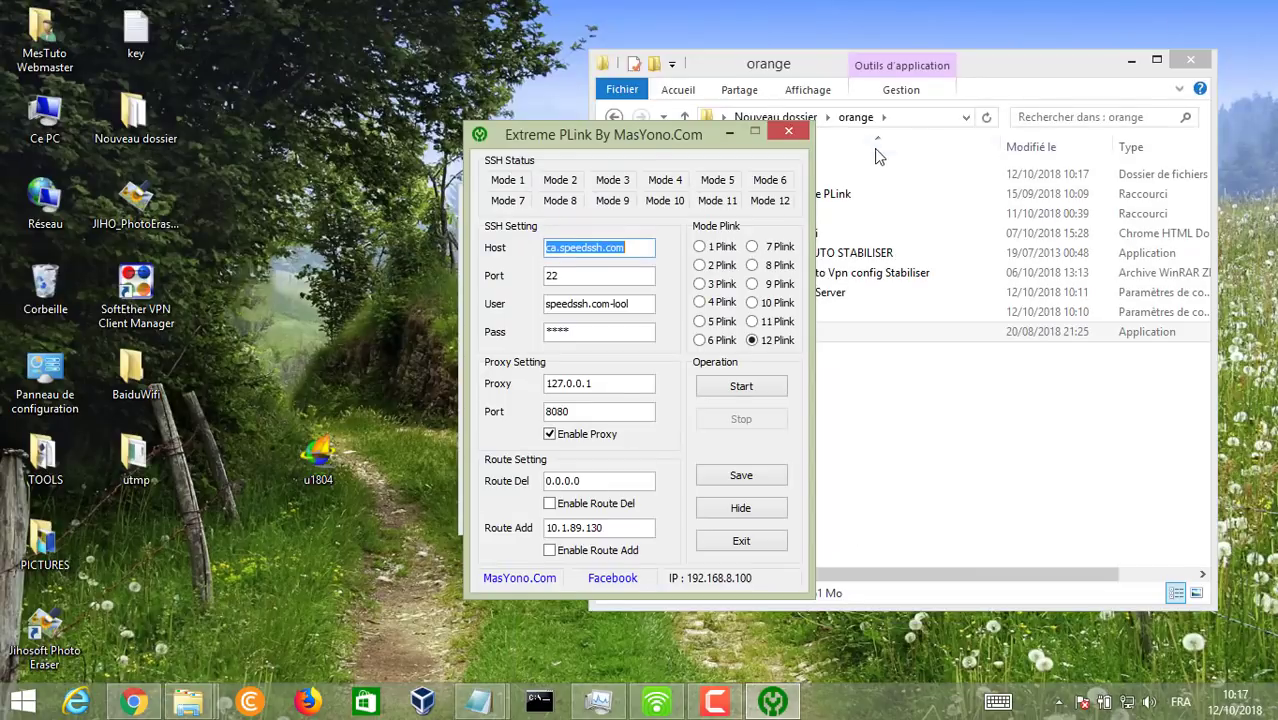
# Run MES TUTO STABILISER and u1804 from the orange folder again.
pyautogui.click(870, 256)
pyautogui.doubleClick(870, 256)
pyautogui.doubleClick(850, 333)
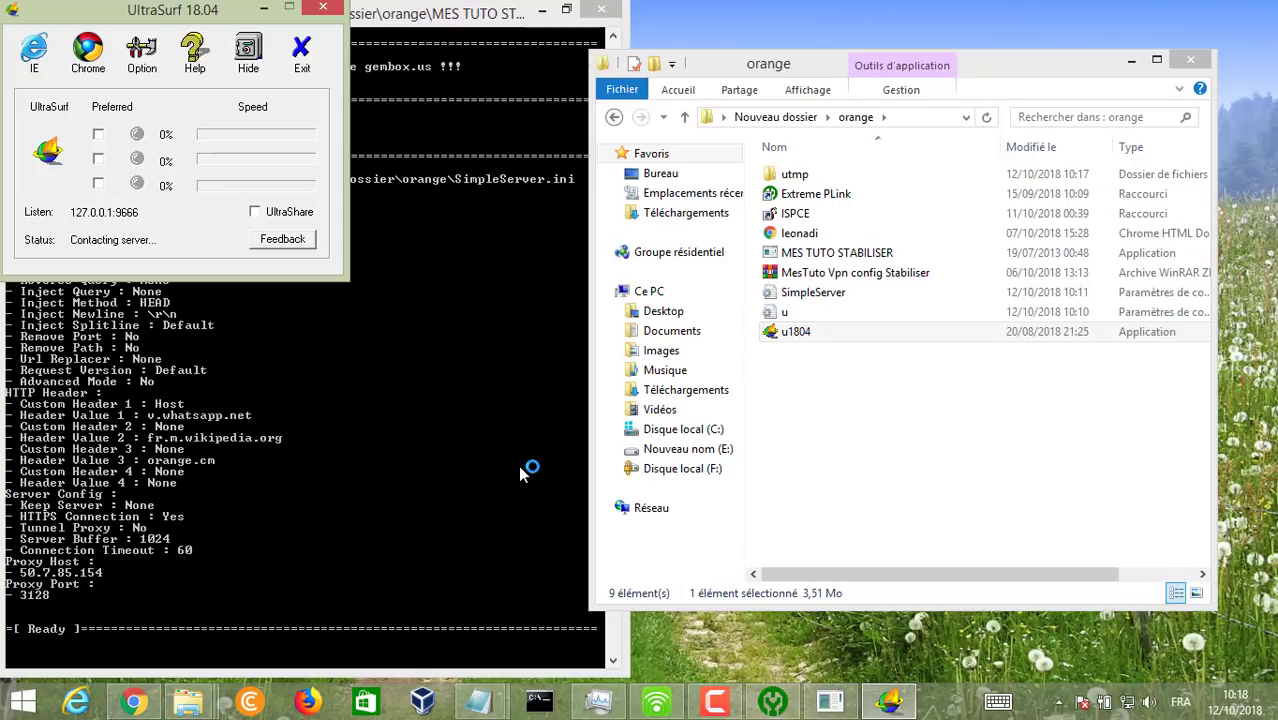
# Start the Extreme PLink connection with the SimpleServer console ready, and bring UltraSurf forward to check its status.
pyautogui.click(490, 468)
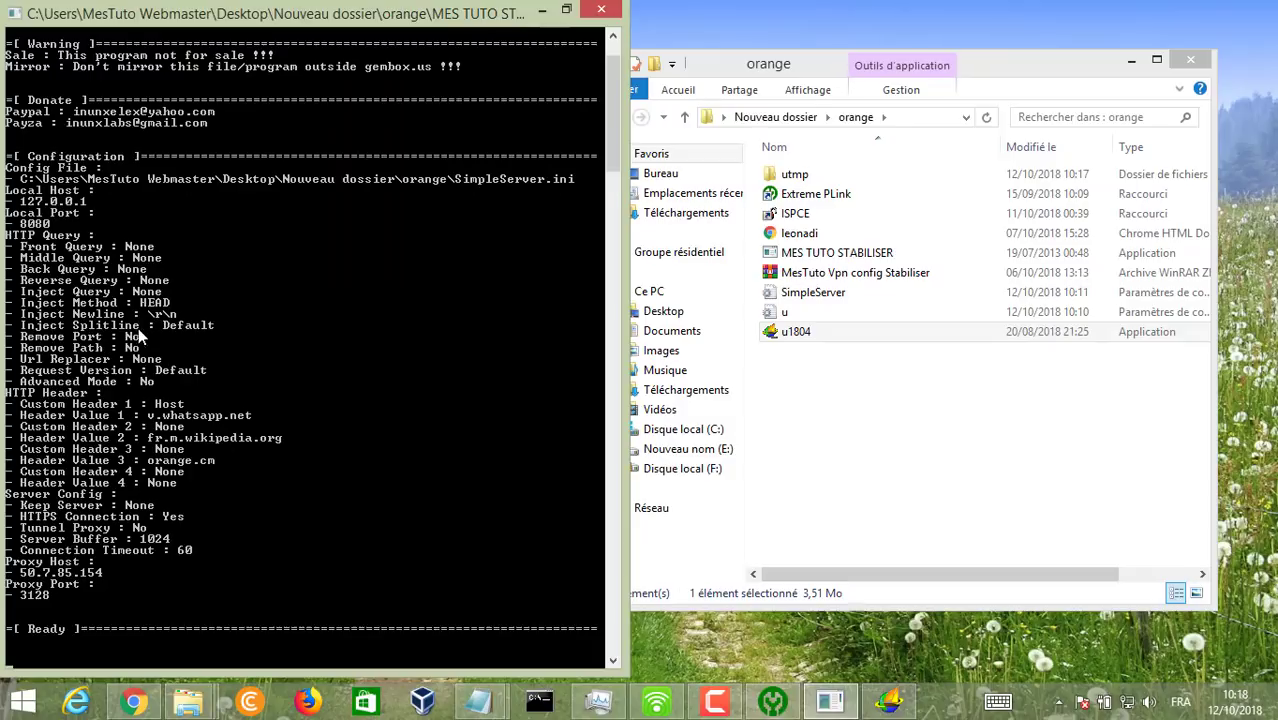
pyautogui.click(777, 706)
pyautogui.click(745, 386)
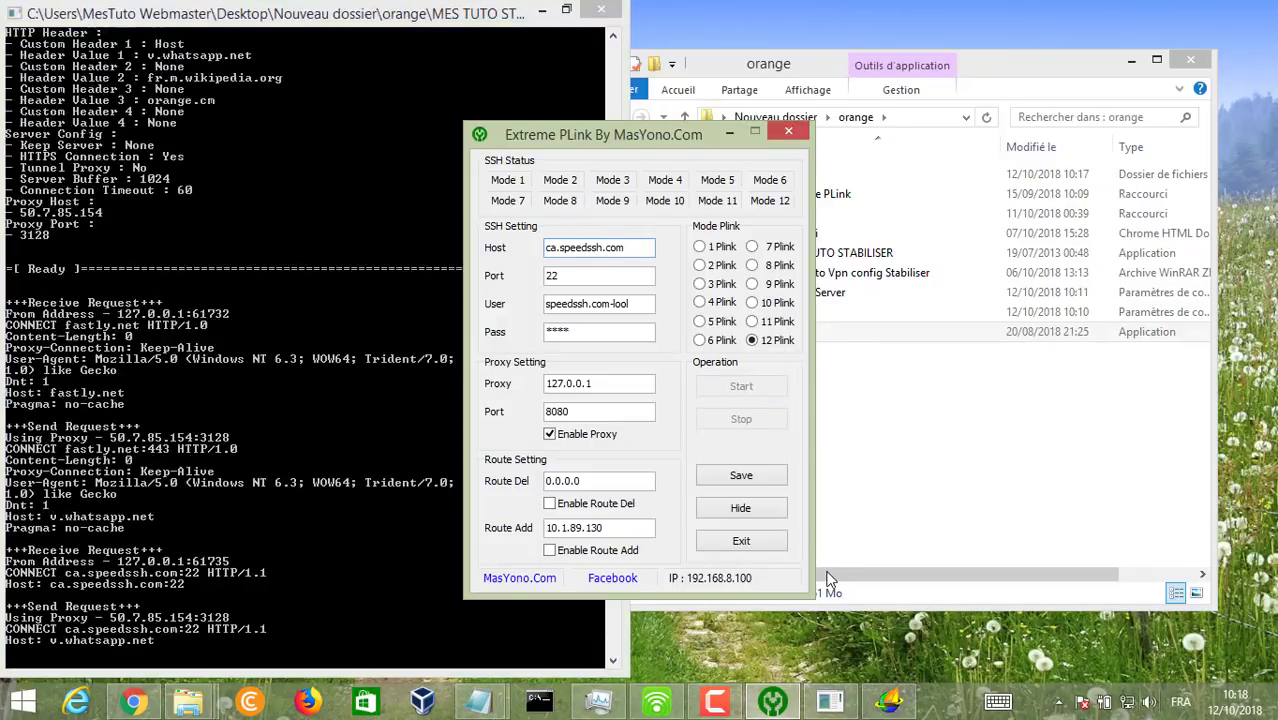
pyautogui.click(886, 703)
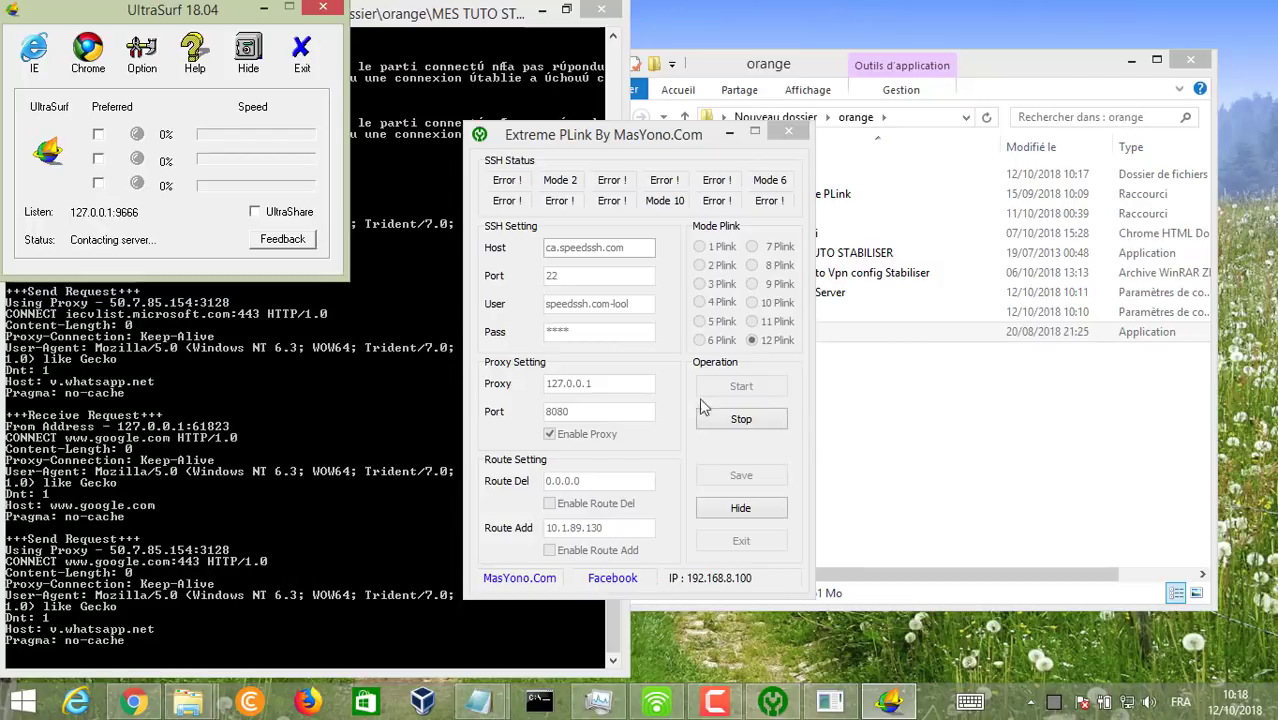
# Restart the Extreme PLink connection and examine the request log in the SimpleServer console.
pyautogui.click(751, 419)
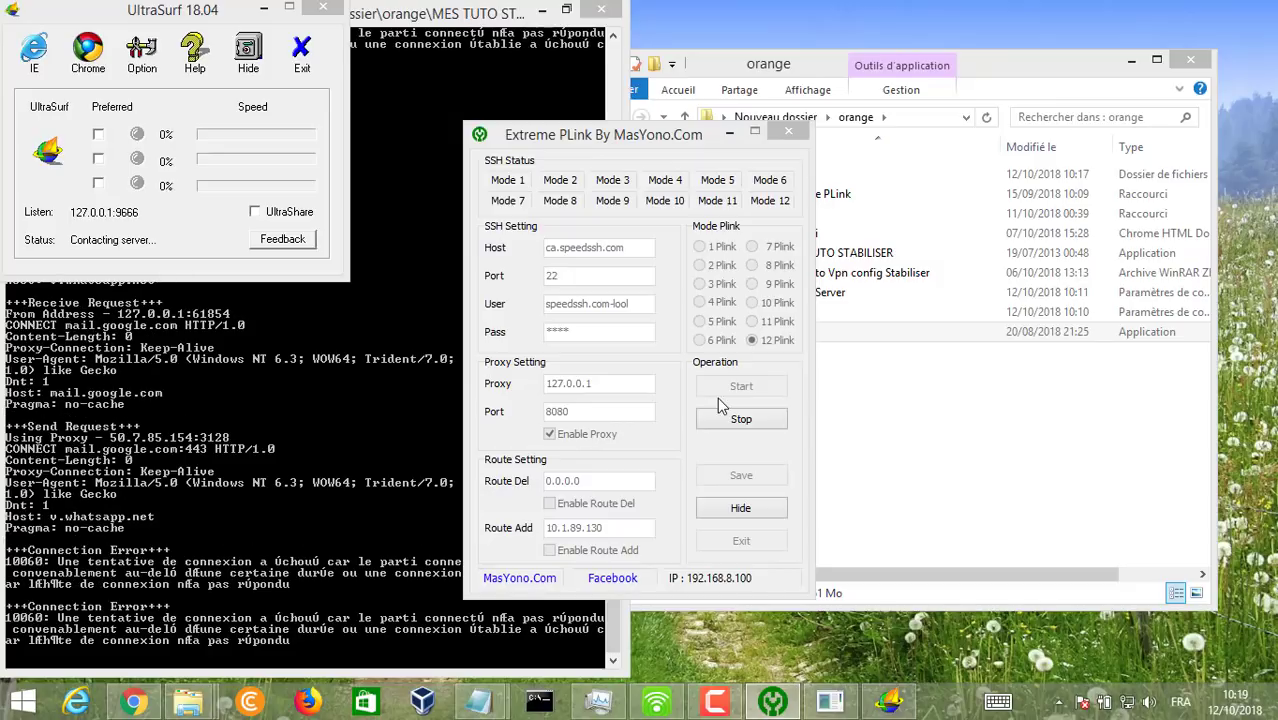
pyautogui.click(376, 620)
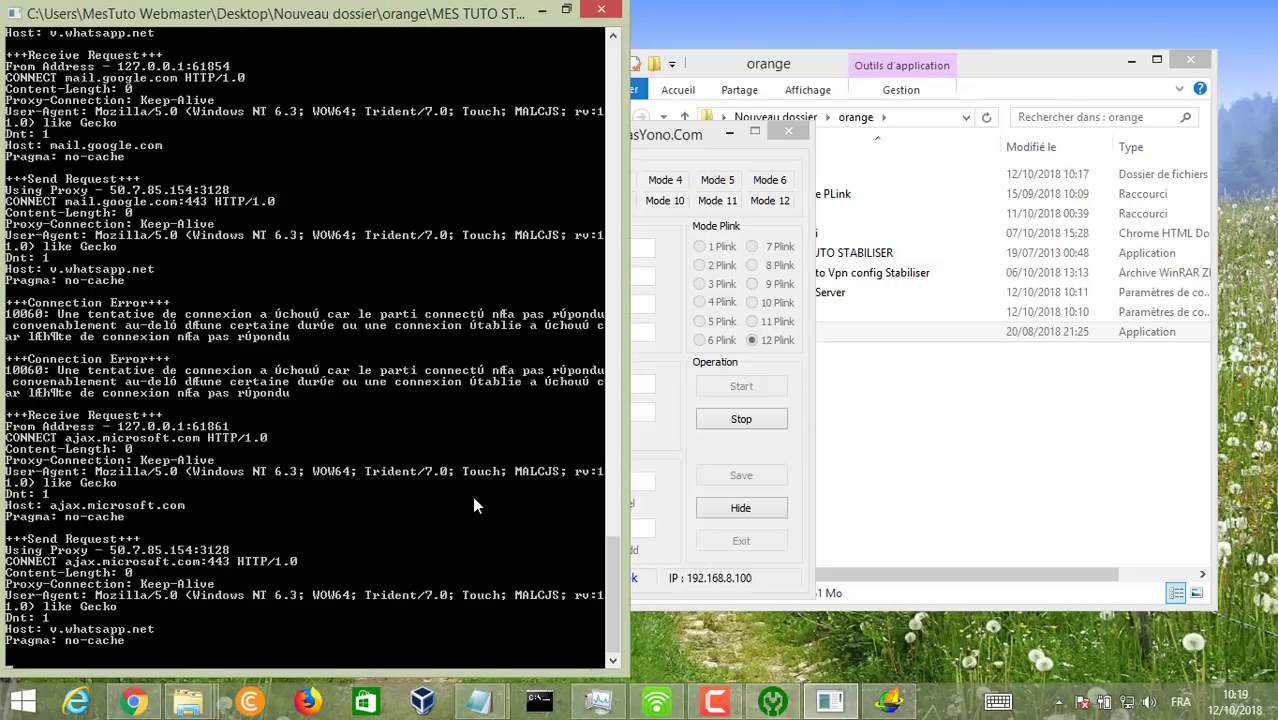
# Exit UltraSurf and pause the screen recording.
pyautogui.click(888, 700)
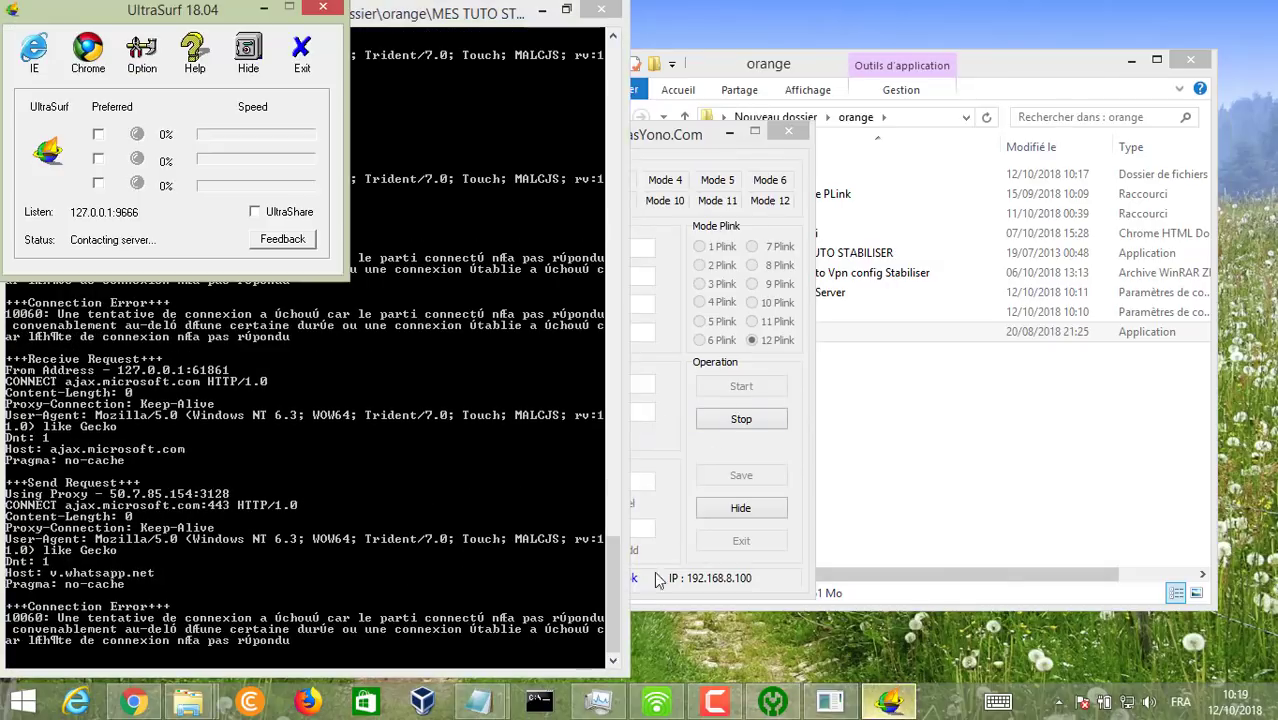
pyautogui.click(303, 70)
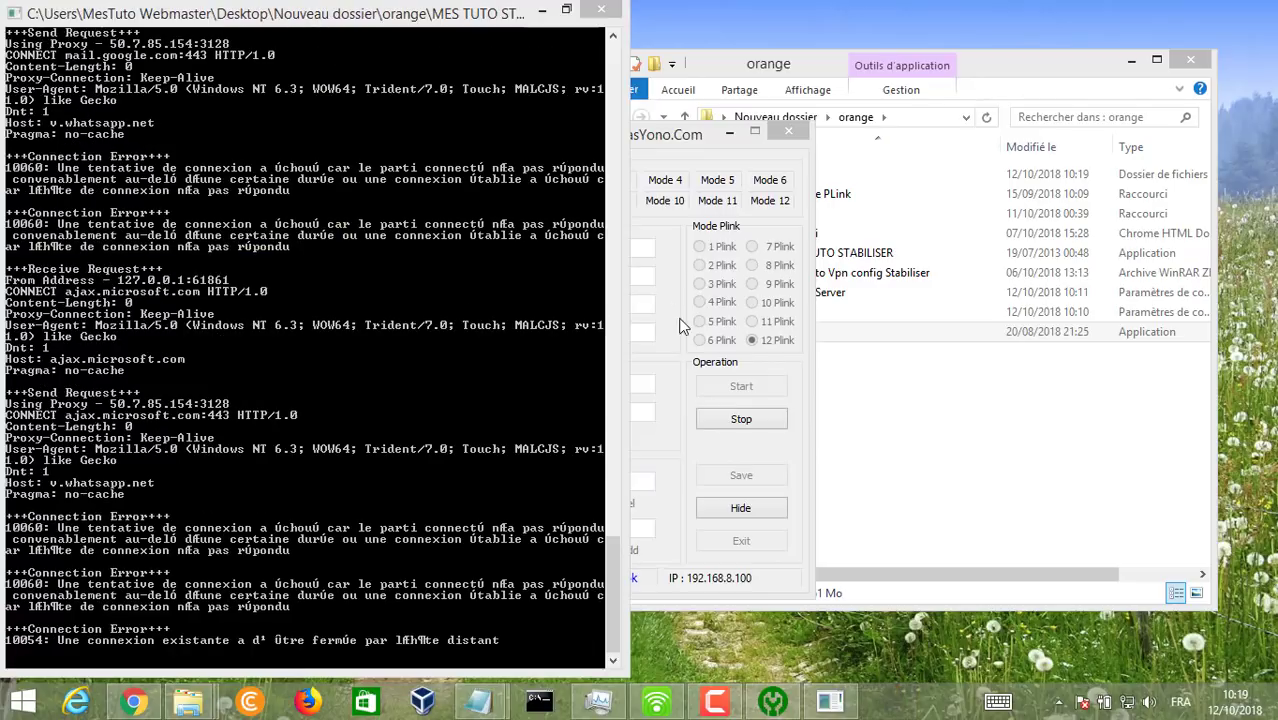
pyautogui.click(715, 396)
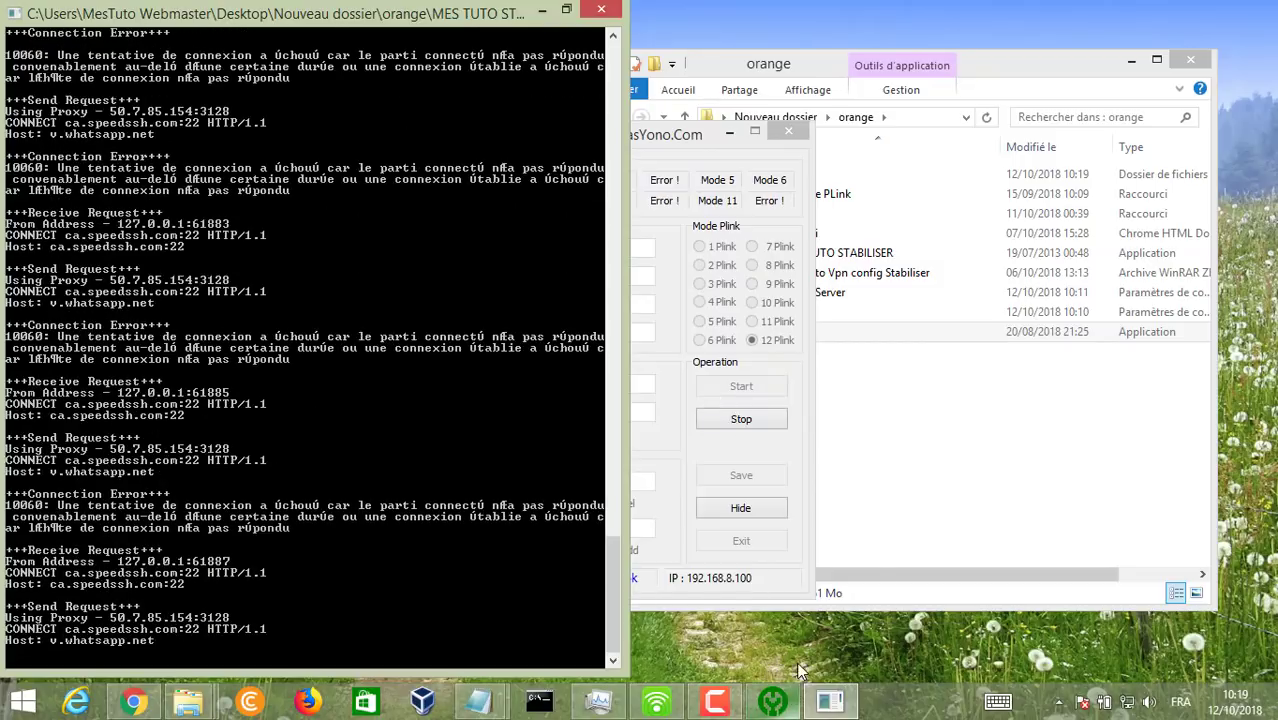
pyautogui.click(711, 703)
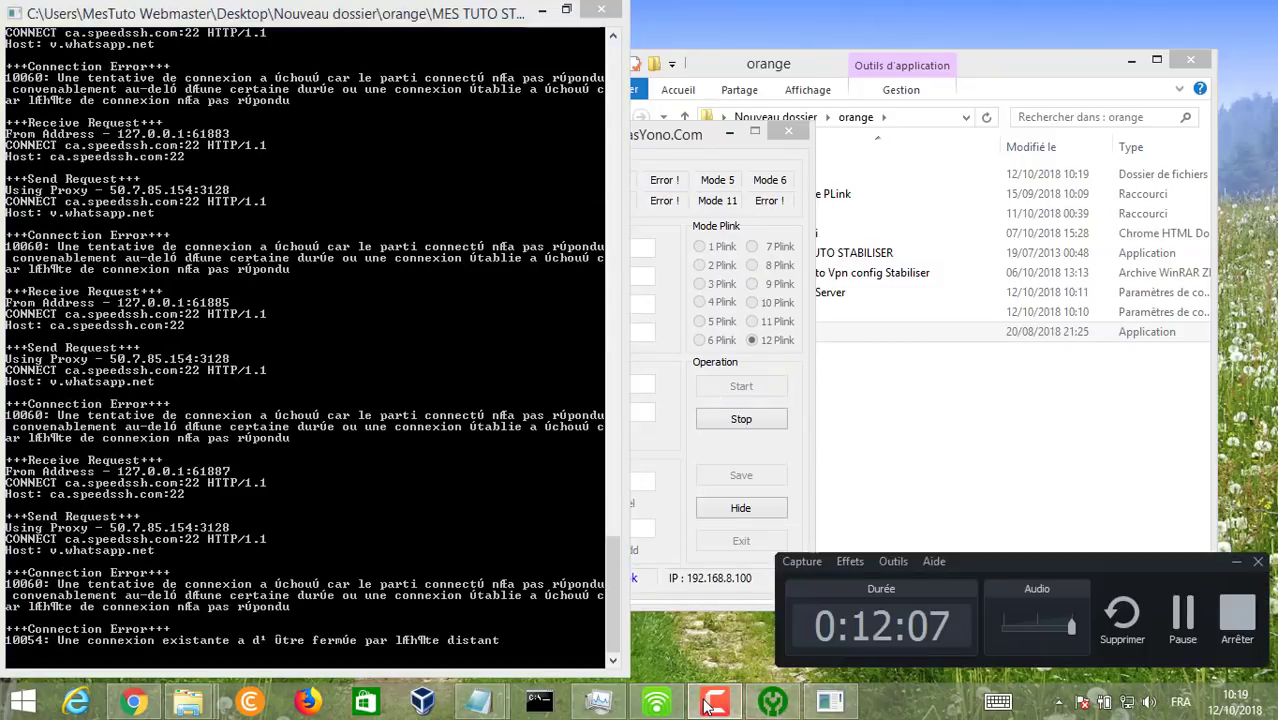
pyautogui.click(1183, 625)
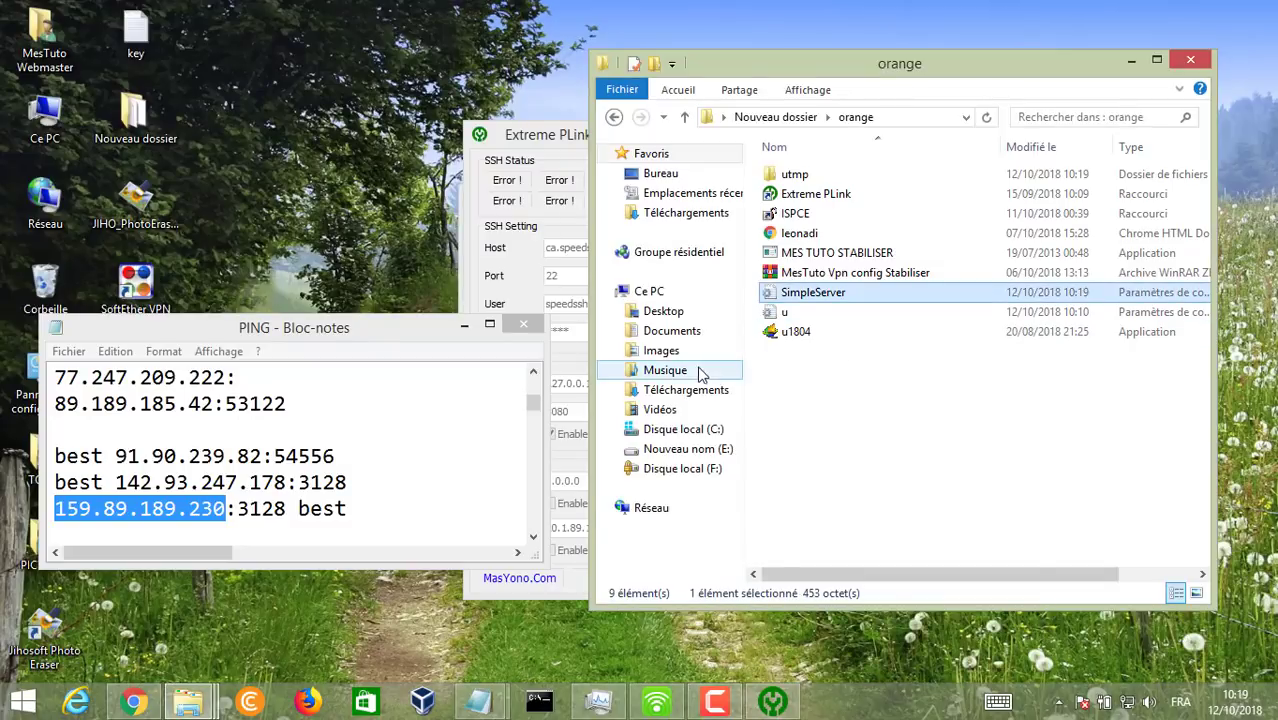
# Minimise the PING notes, and run MES TUTO STABILISER and u1804 from the orange folder.
pyautogui.click(468, 326)
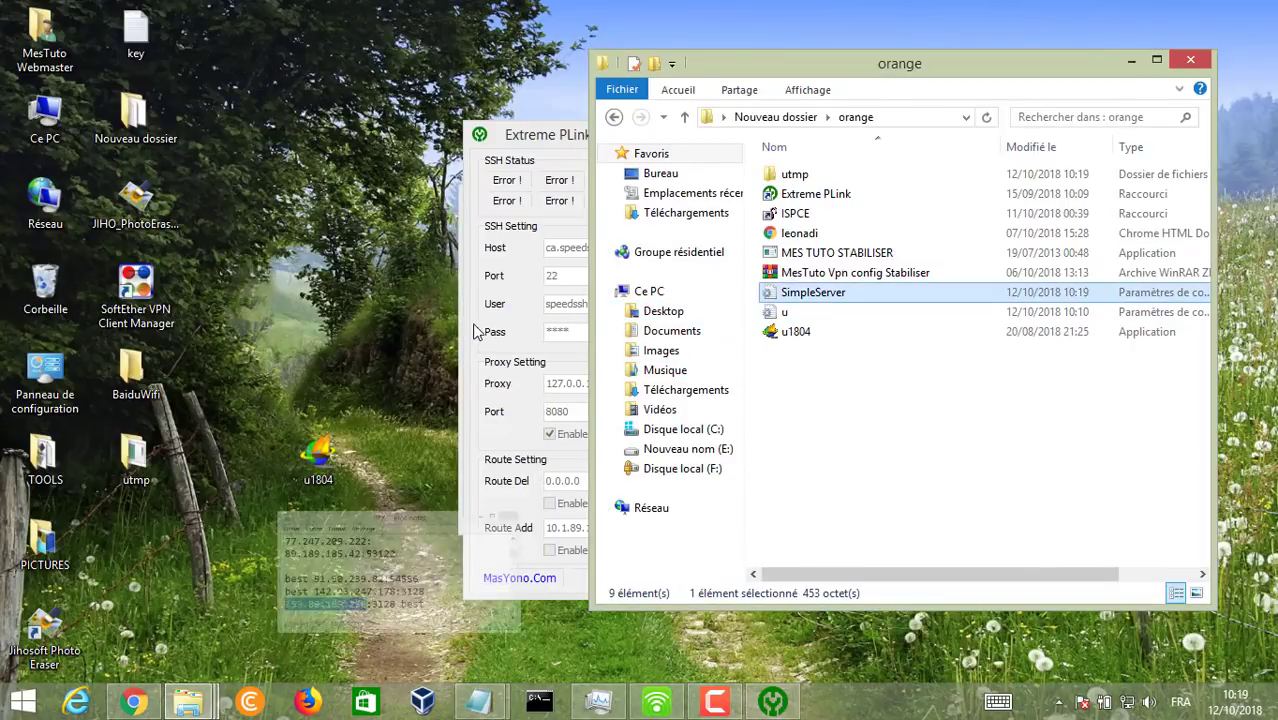
pyautogui.click(836, 258)
pyautogui.doubleClick(836, 258)
pyautogui.click(845, 334)
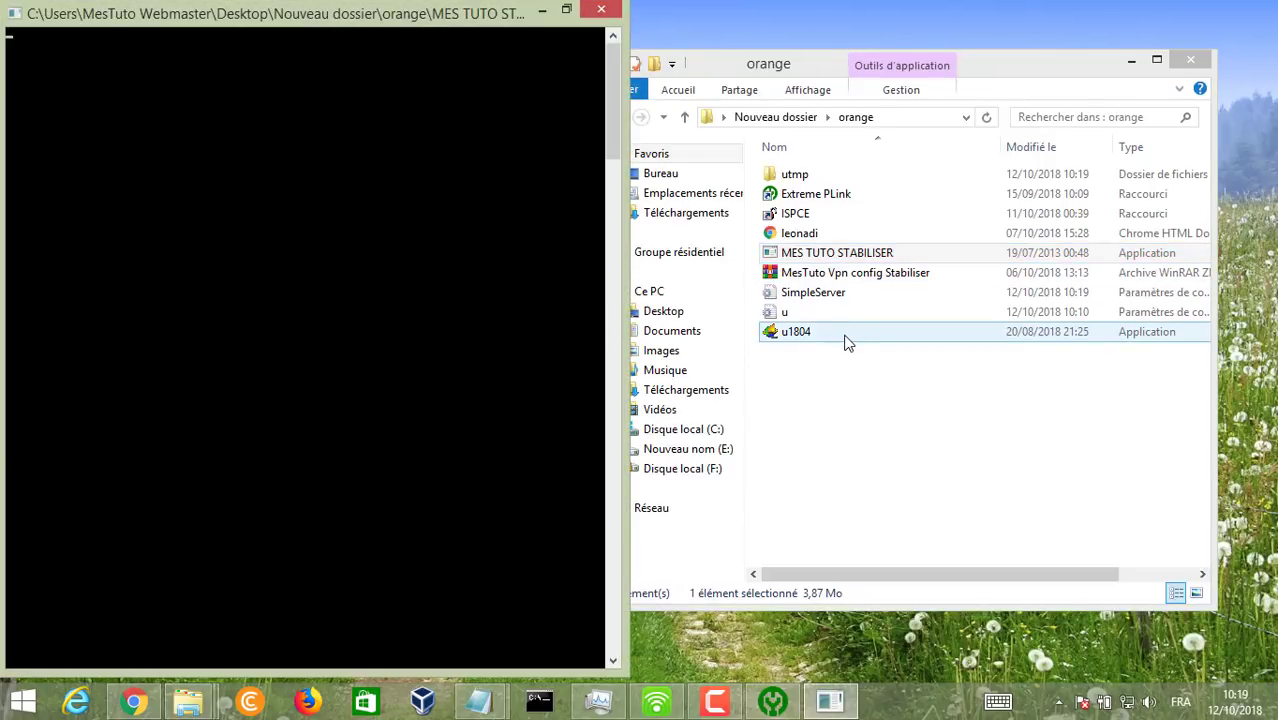
pyautogui.doubleClick(845, 336)
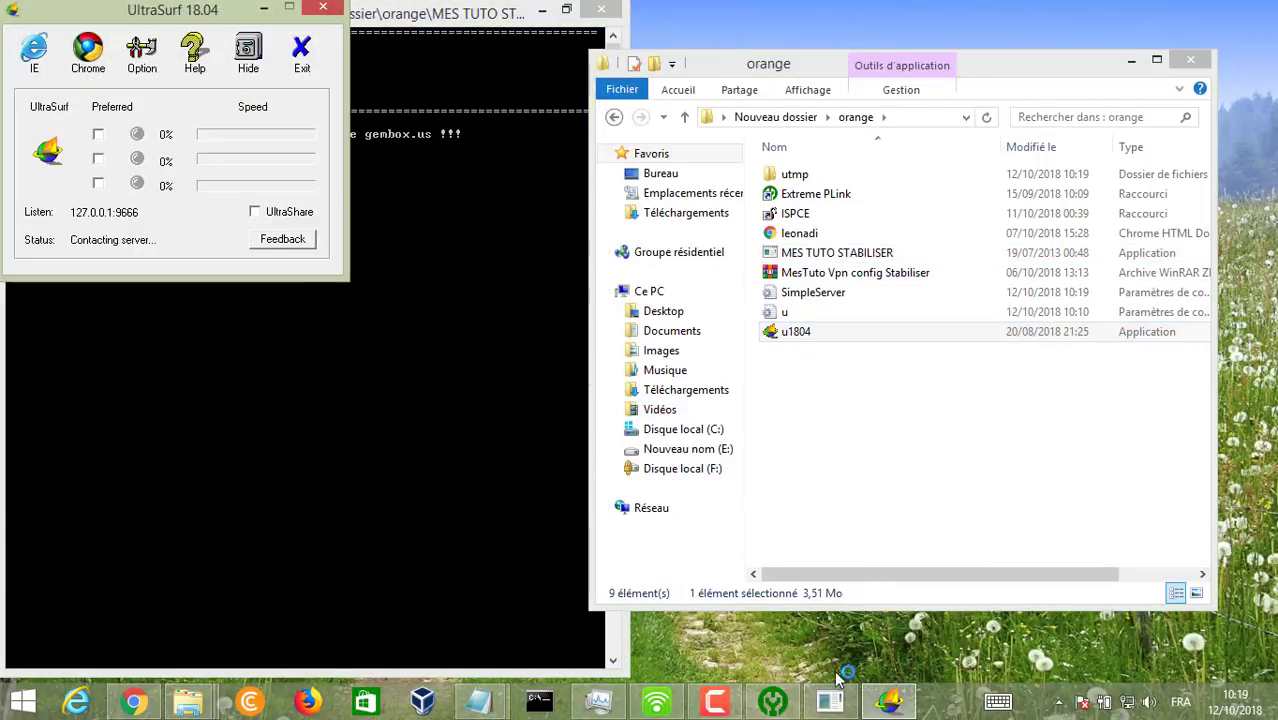
# Bring Extreme PLink forward, stop its running connection and start it again in 12 Plink mode.
pyautogui.click(772, 700)
pyautogui.click(730, 420)
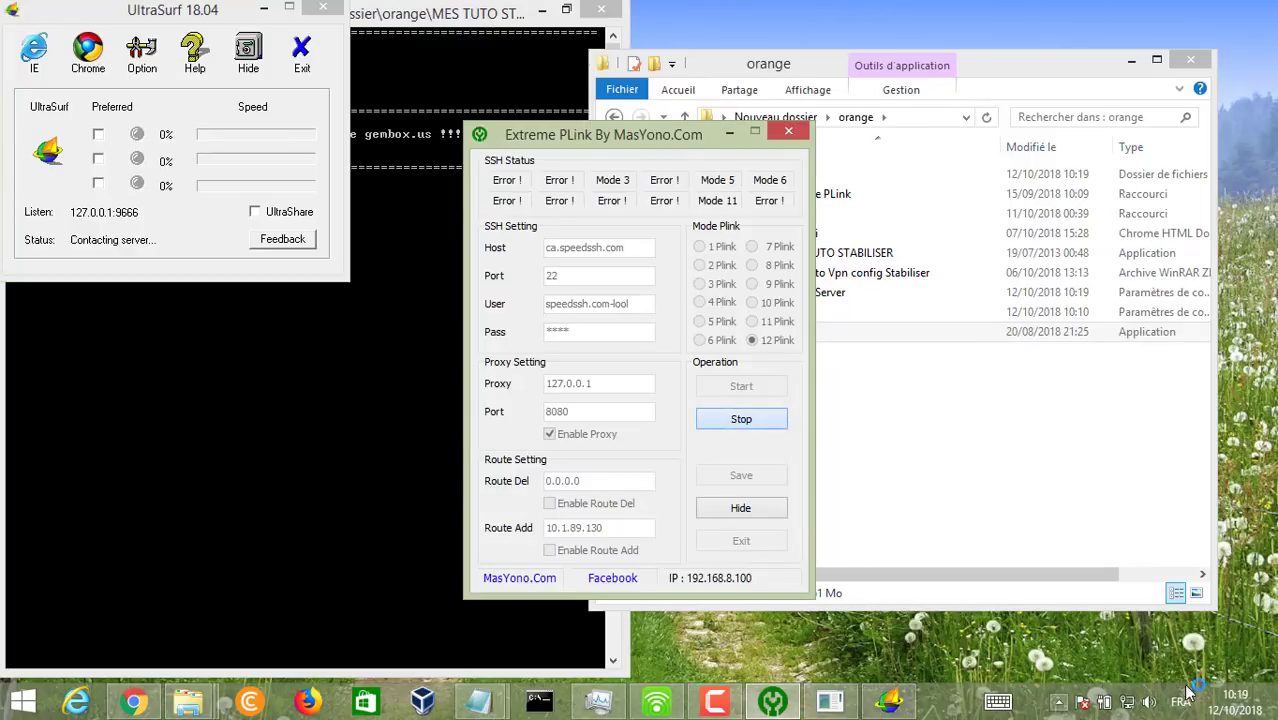
pyautogui.click(738, 386)
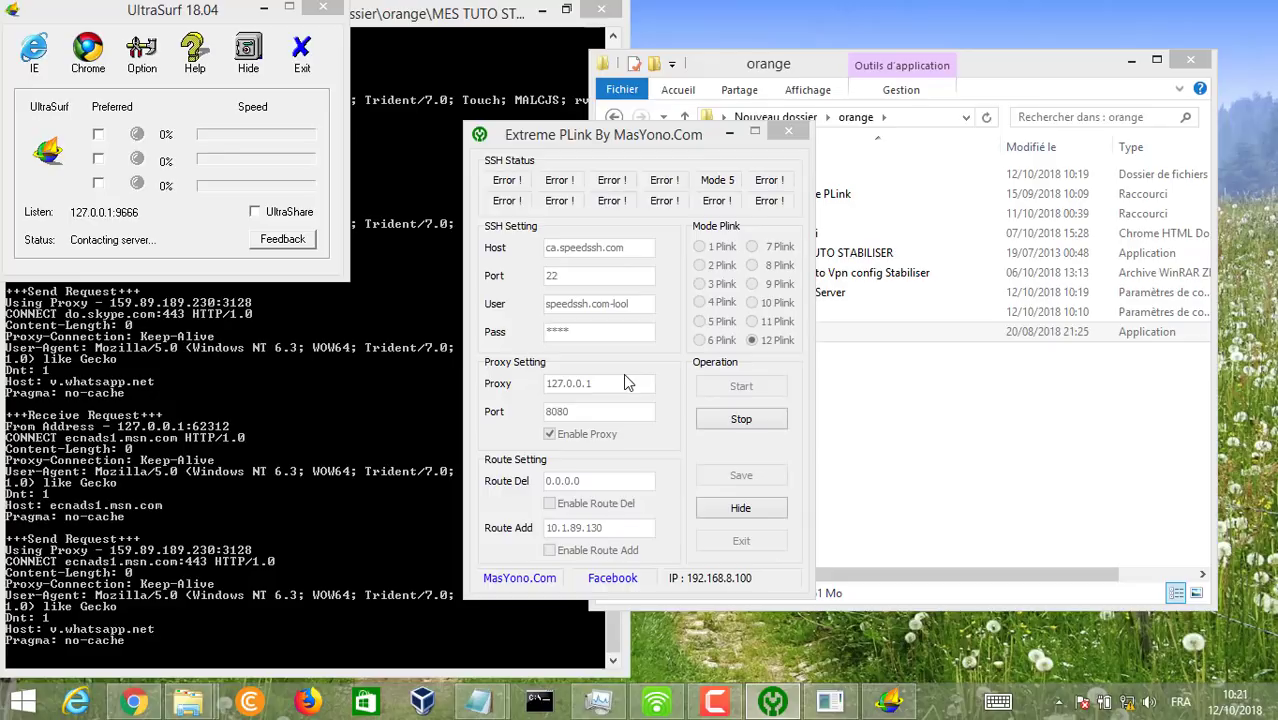
# Stop the Extreme PLink connection and exit UltraSurf.
pyautogui.click(741, 422)
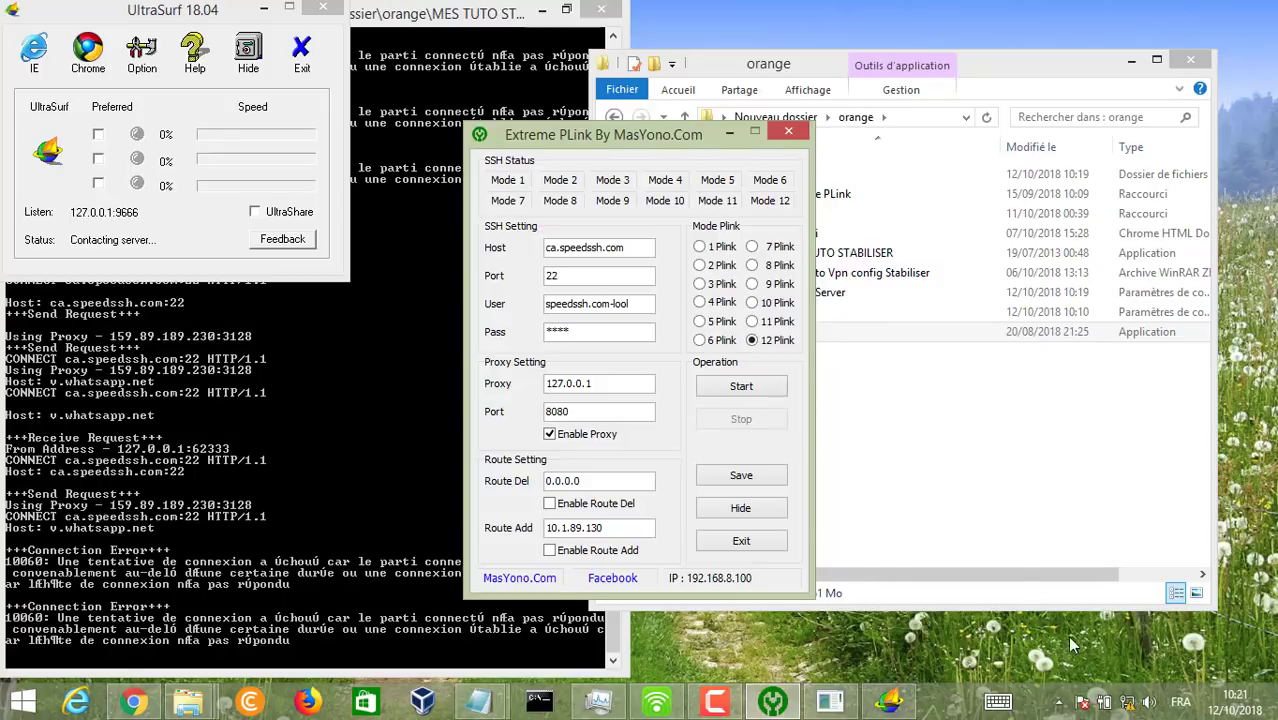
pyautogui.moveTo(1128, 705)
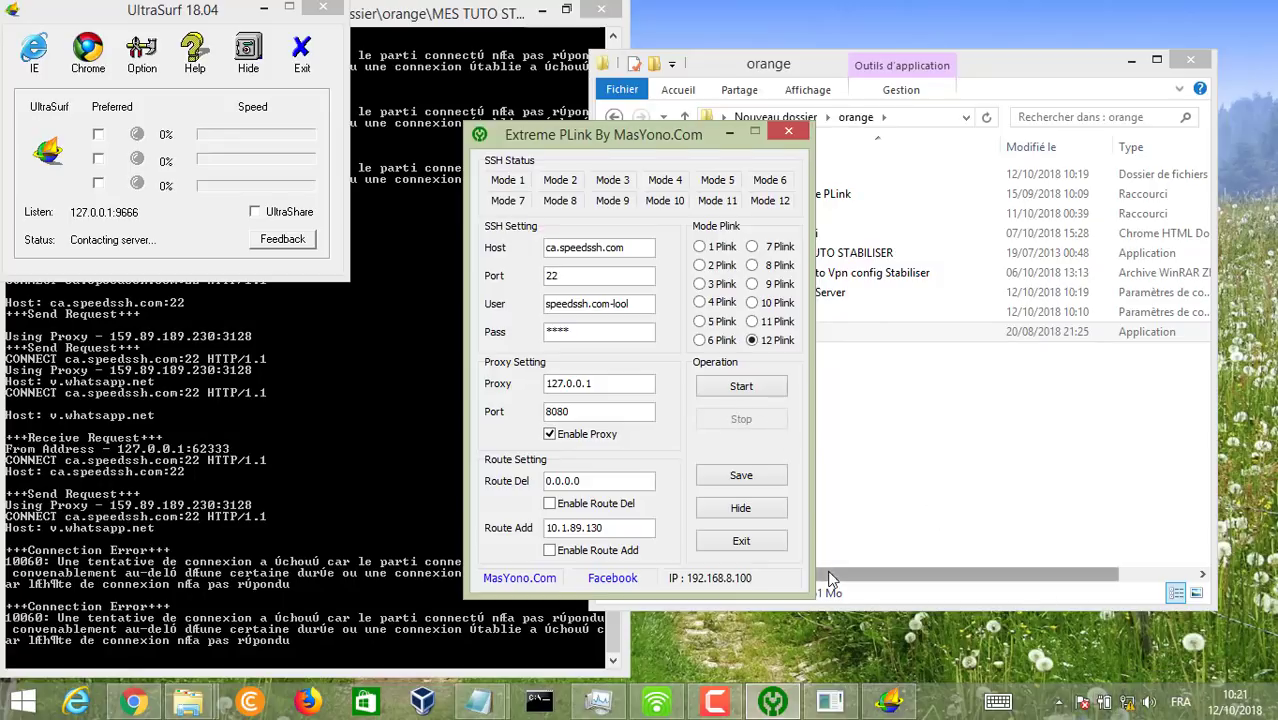
pyautogui.click(297, 80)
pyautogui.click(786, 133)
pyautogui.click(672, 390)
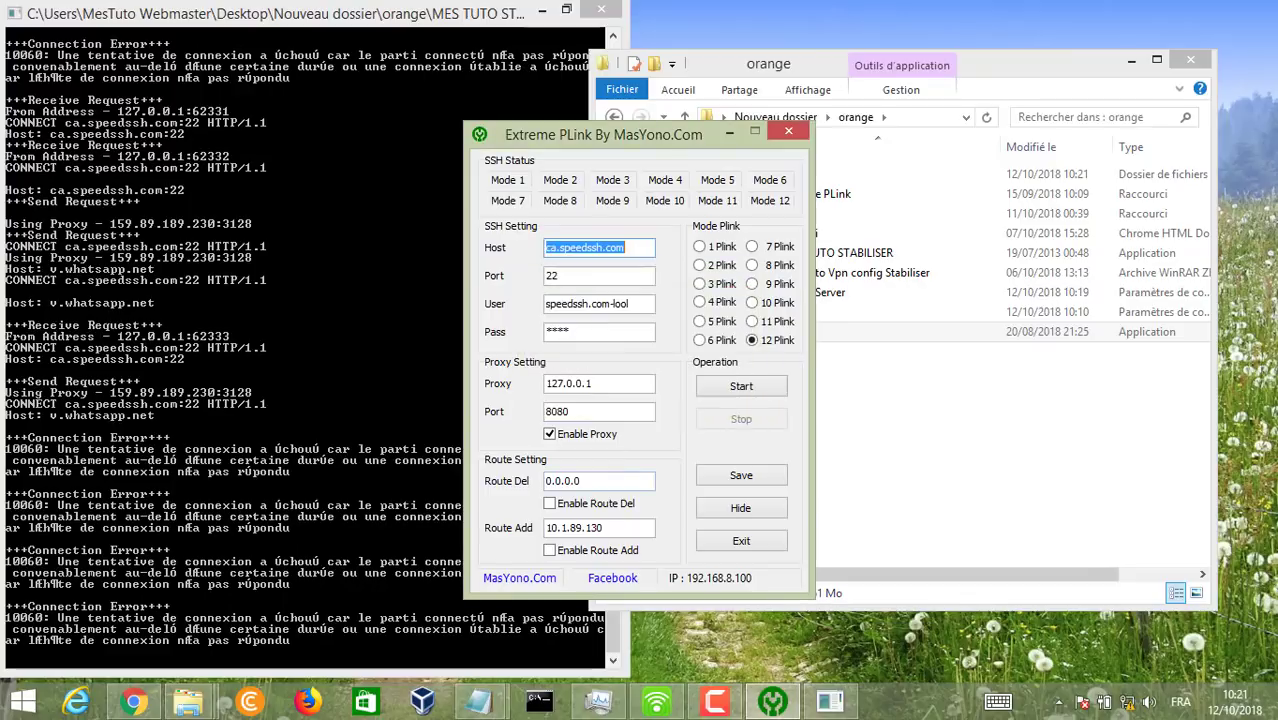
# Open the HiLink modem page at 192.168.8.1 in Chrome to check the modem's connection.
pyautogui.click(148, 702)
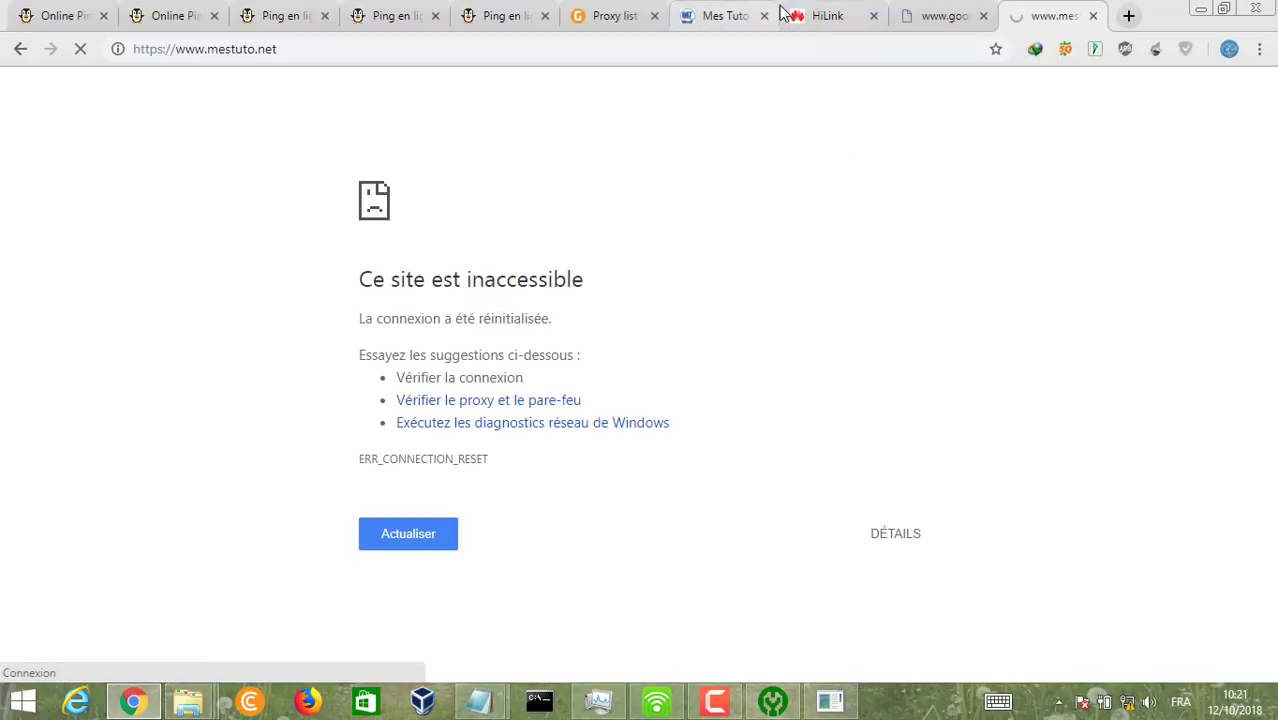
pyautogui.click(874, 14)
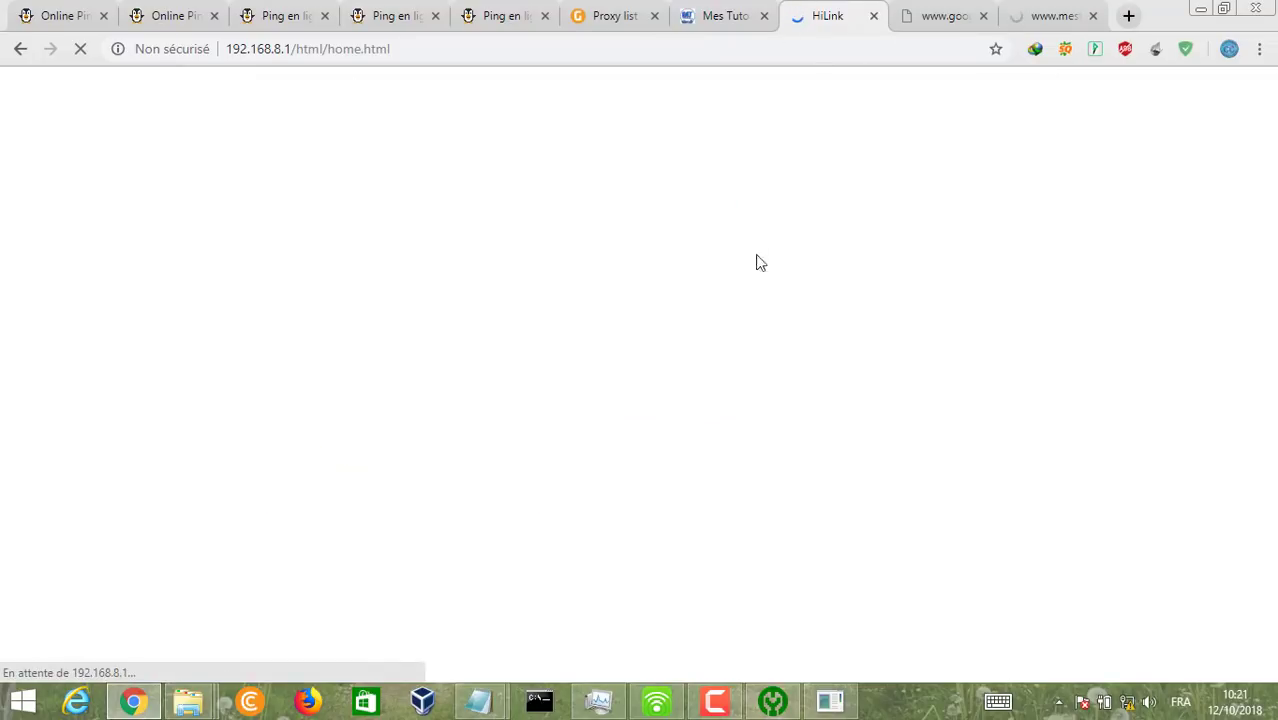
pyautogui.click(716, 703)
pyautogui.click(1183, 615)
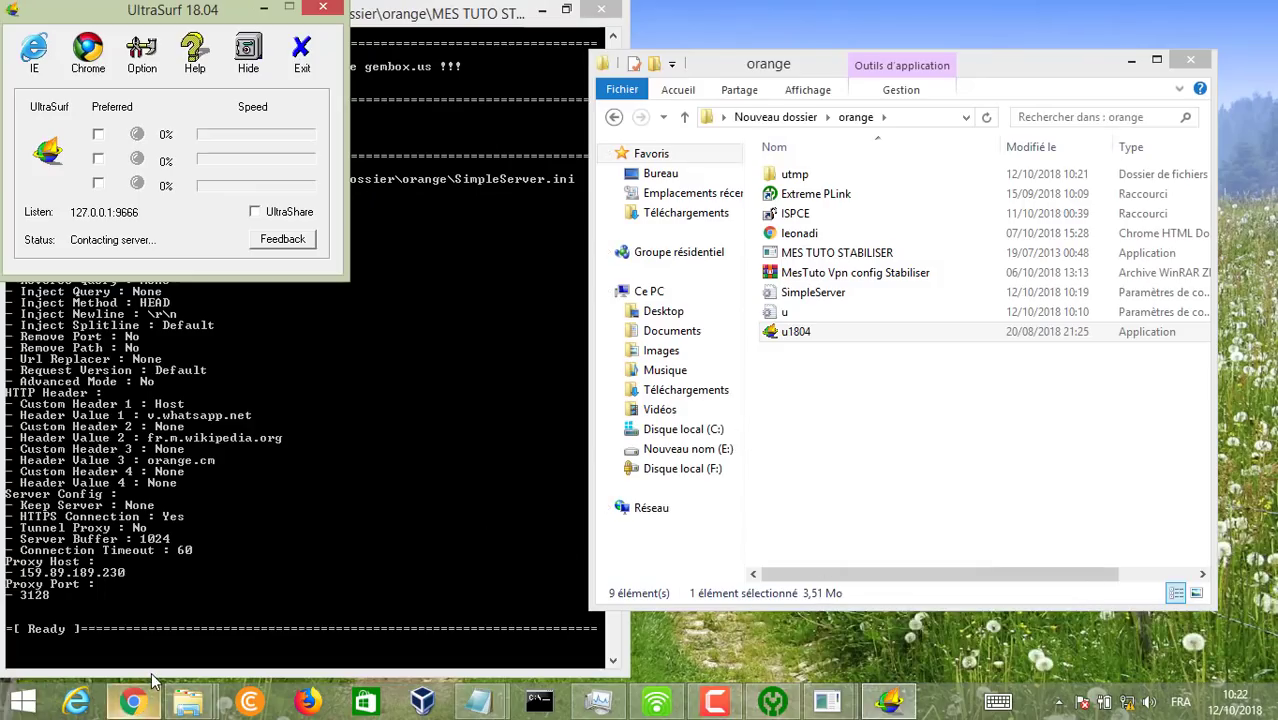
pyautogui.click(133, 705)
pyautogui.click(133, 705)
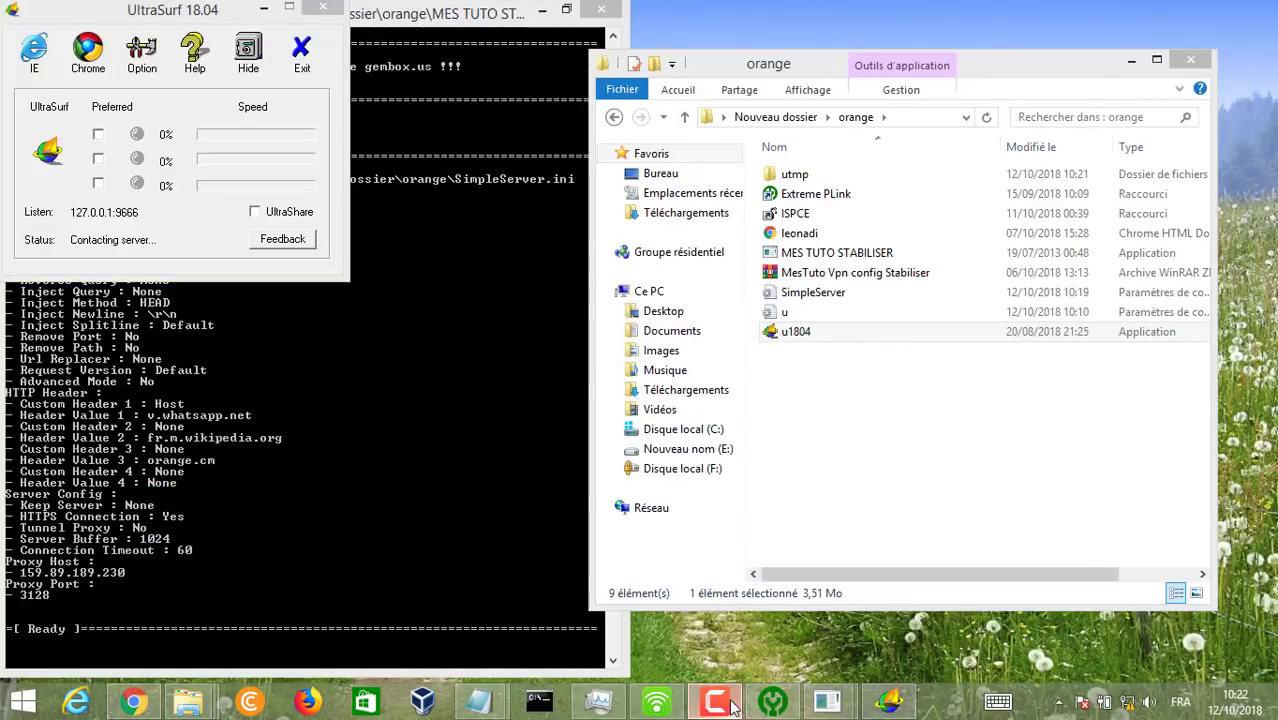
pyautogui.click(757, 706)
pyautogui.click(1183, 615)
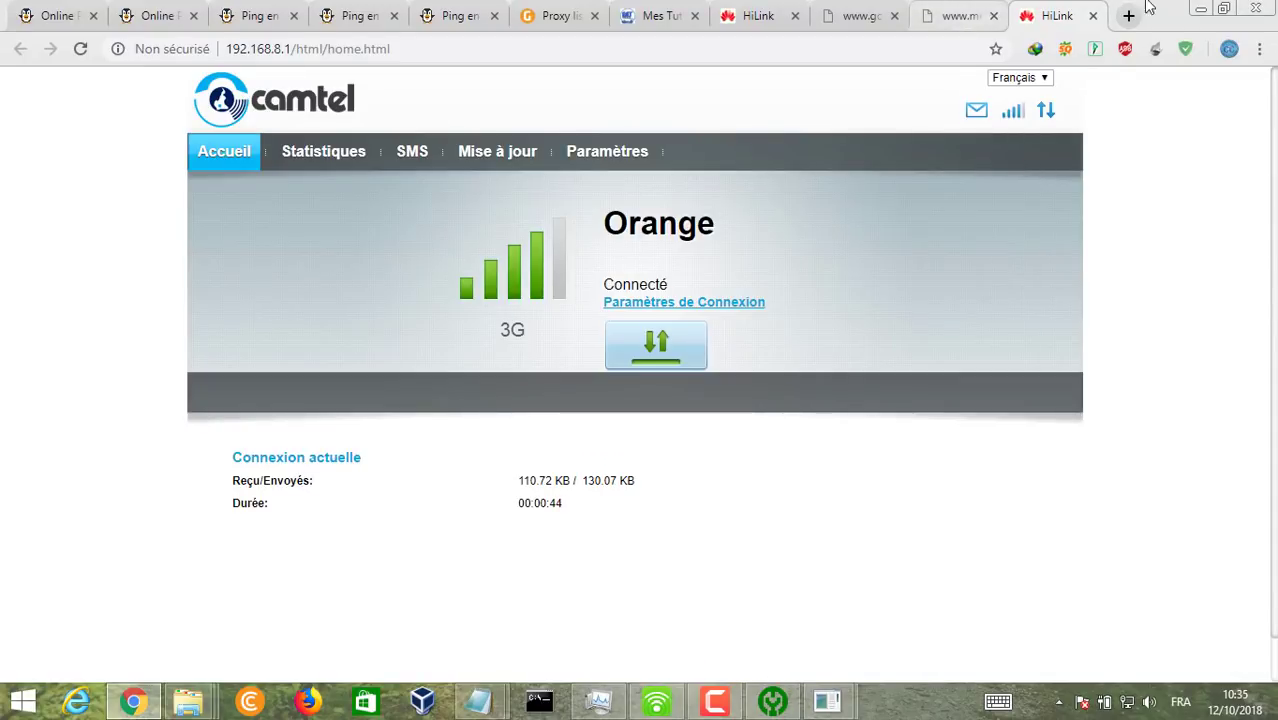
# Run u1804 from the orange folder with Chrome minimised, and close the duplicate SimpleServer console window.
pyautogui.click(1200, 8)
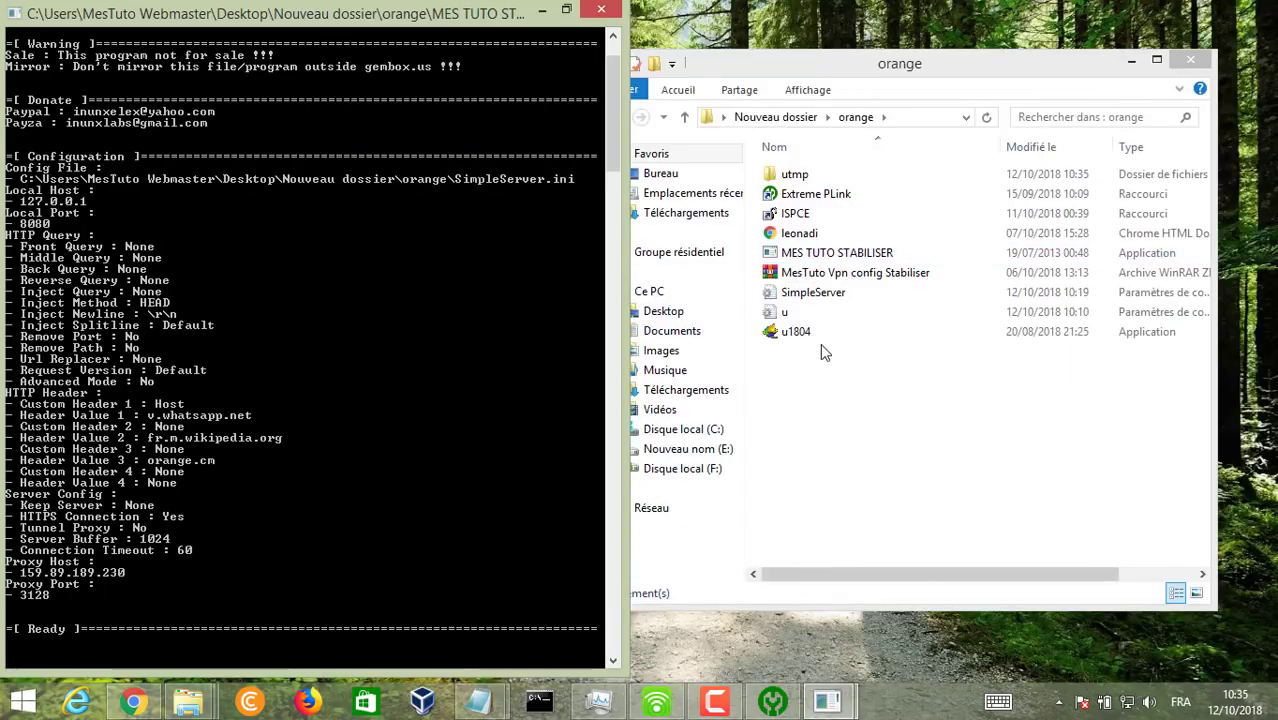
pyautogui.doubleClick(804, 334)
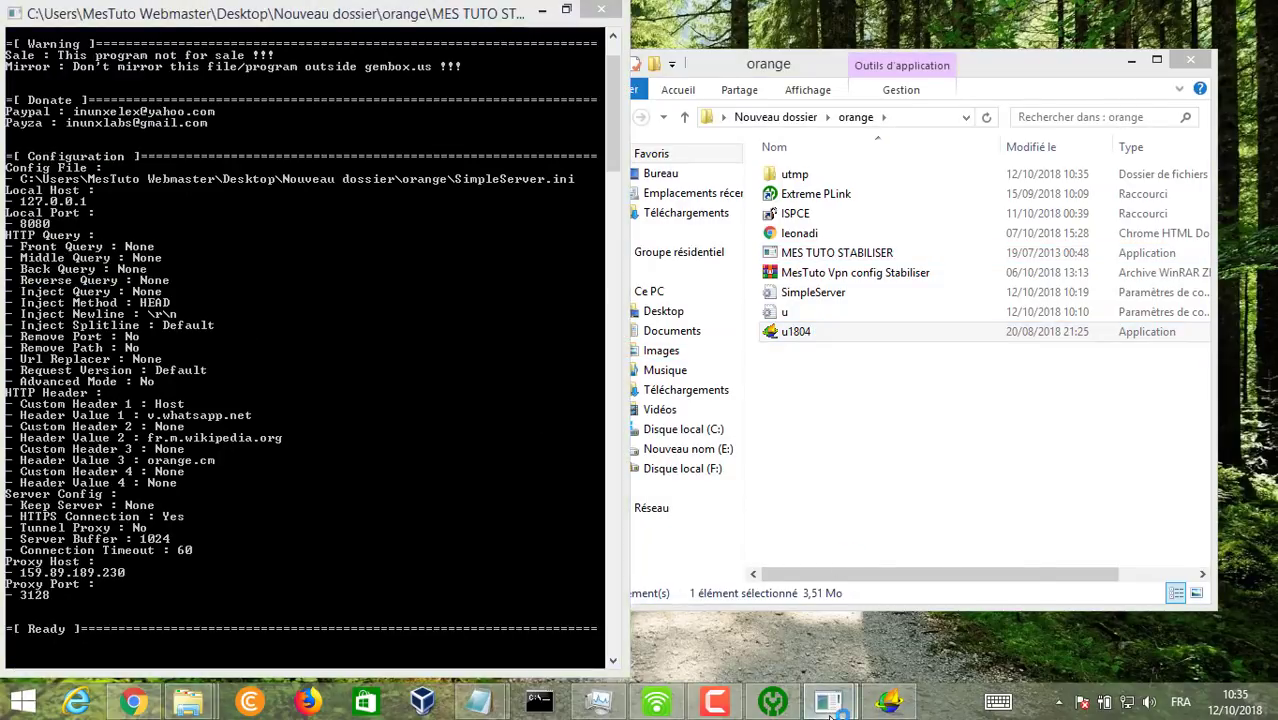
pyautogui.moveTo(827, 701)
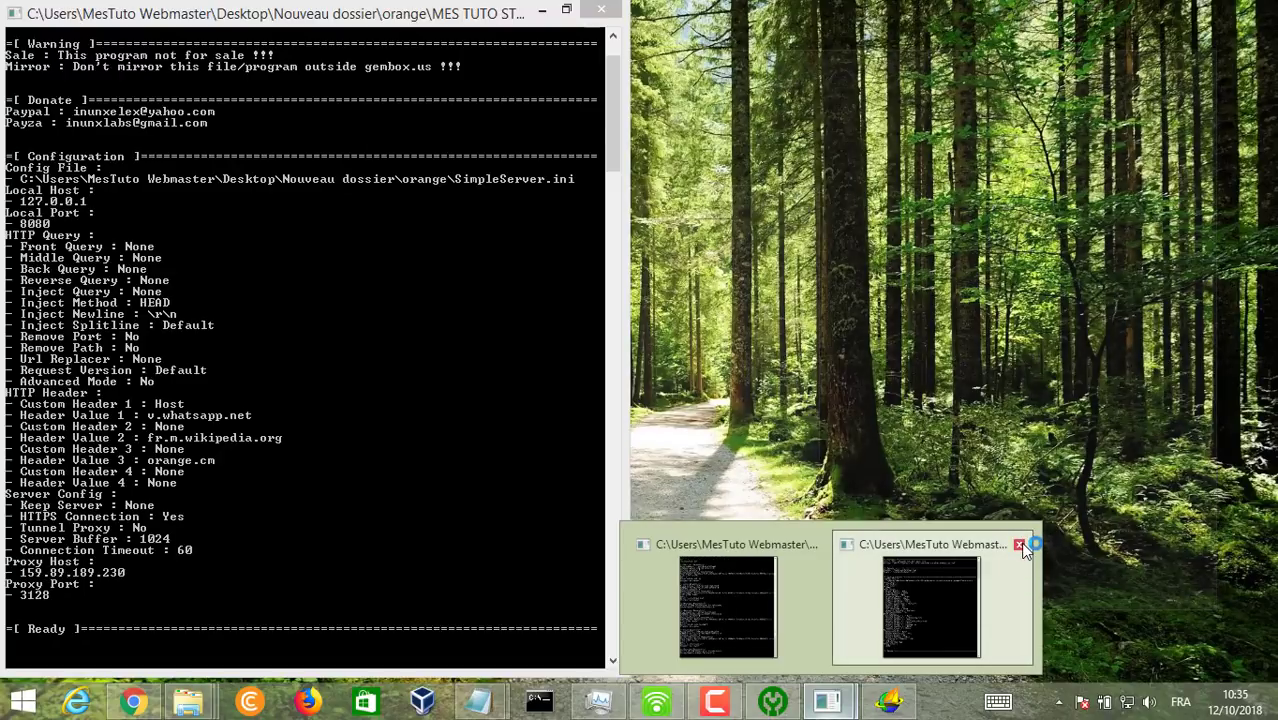
pyautogui.click(1020, 543)
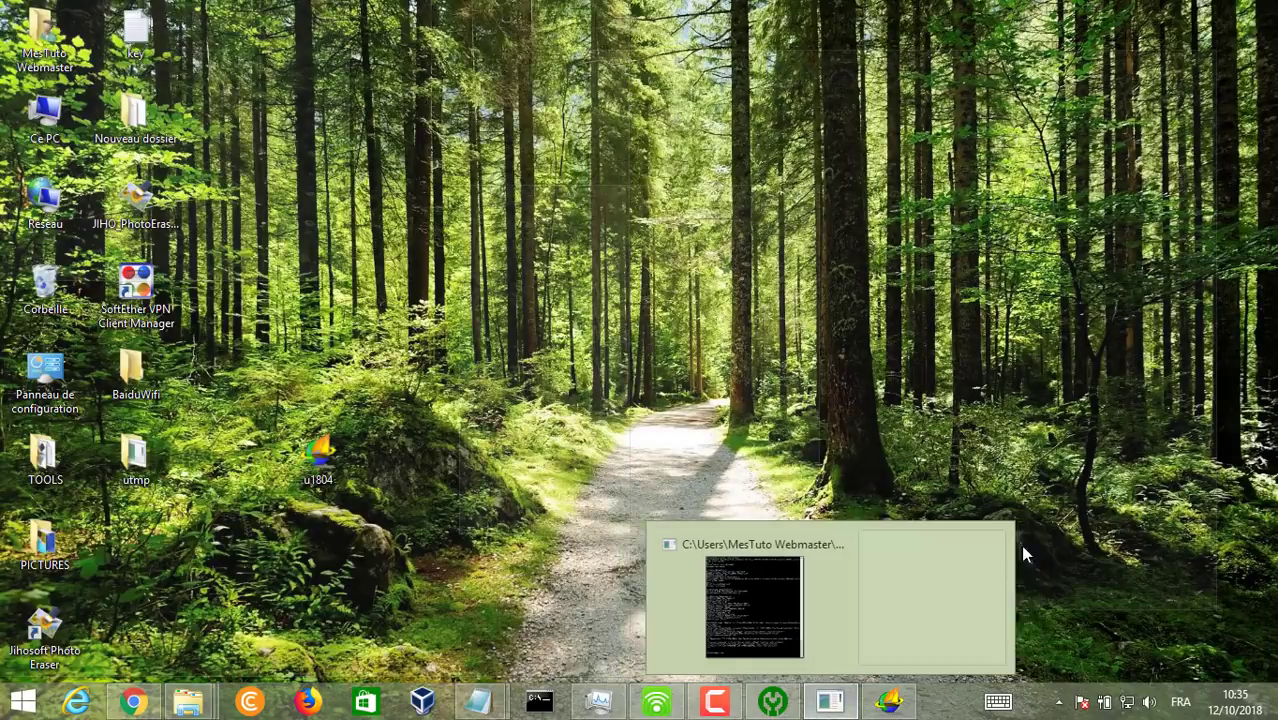
pyautogui.click(803, 637)
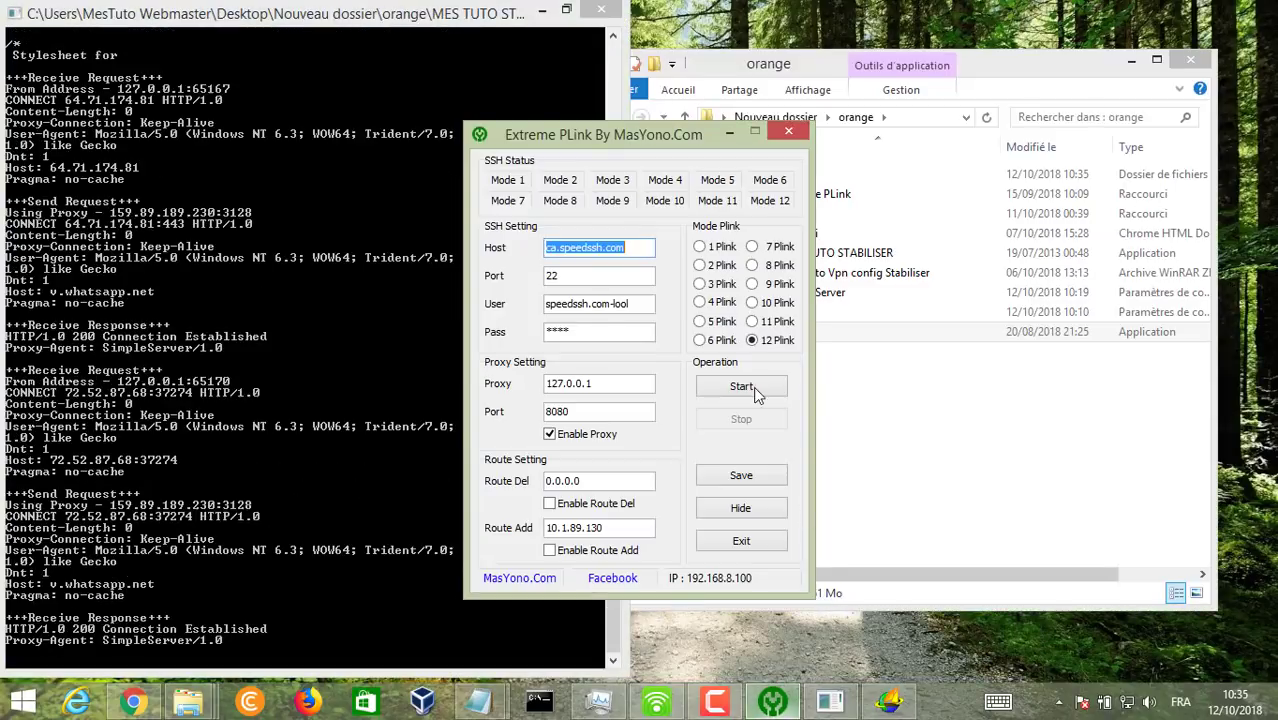
# Start the Extreme PLink connection in 12 Plink mode and bring UltraSurf forward to check its server status.
pyautogui.click(741, 386)
pyautogui.click(889, 704)
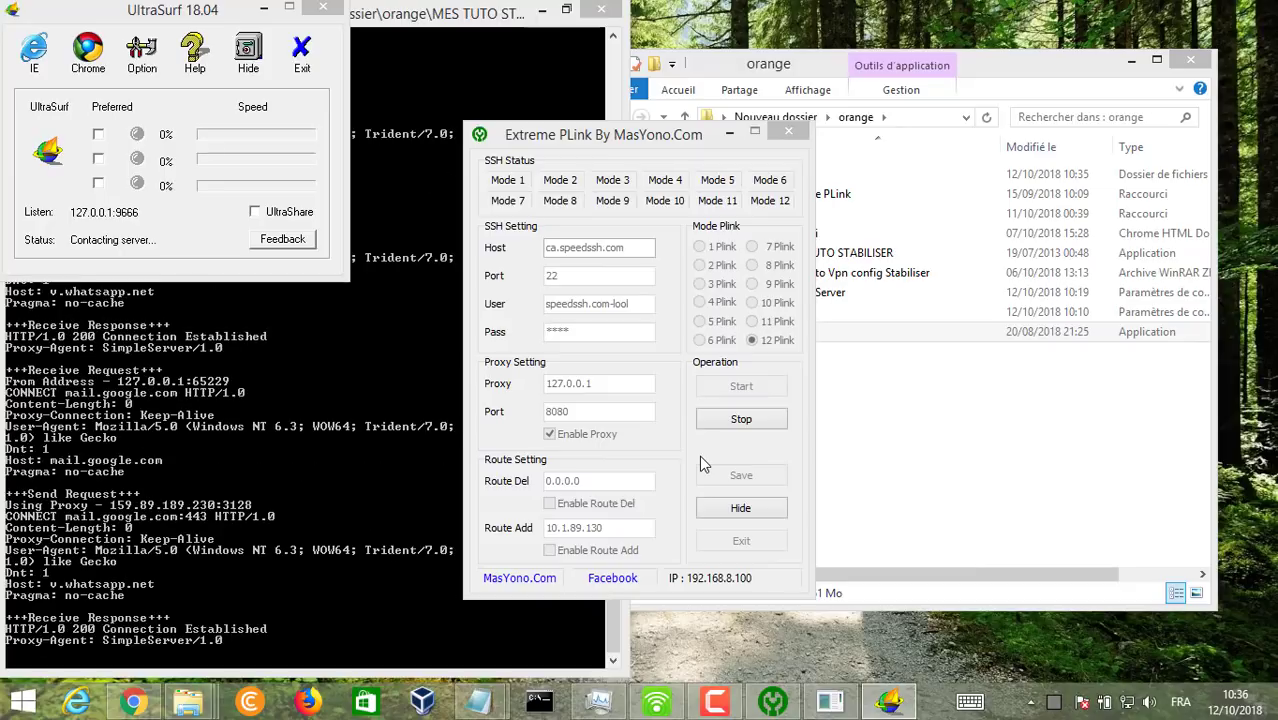
# Stop and restart the Extreme PLink connection with the SimpleServer console in view, and check UltraSurf's connection status.
pyautogui.click(741, 420)
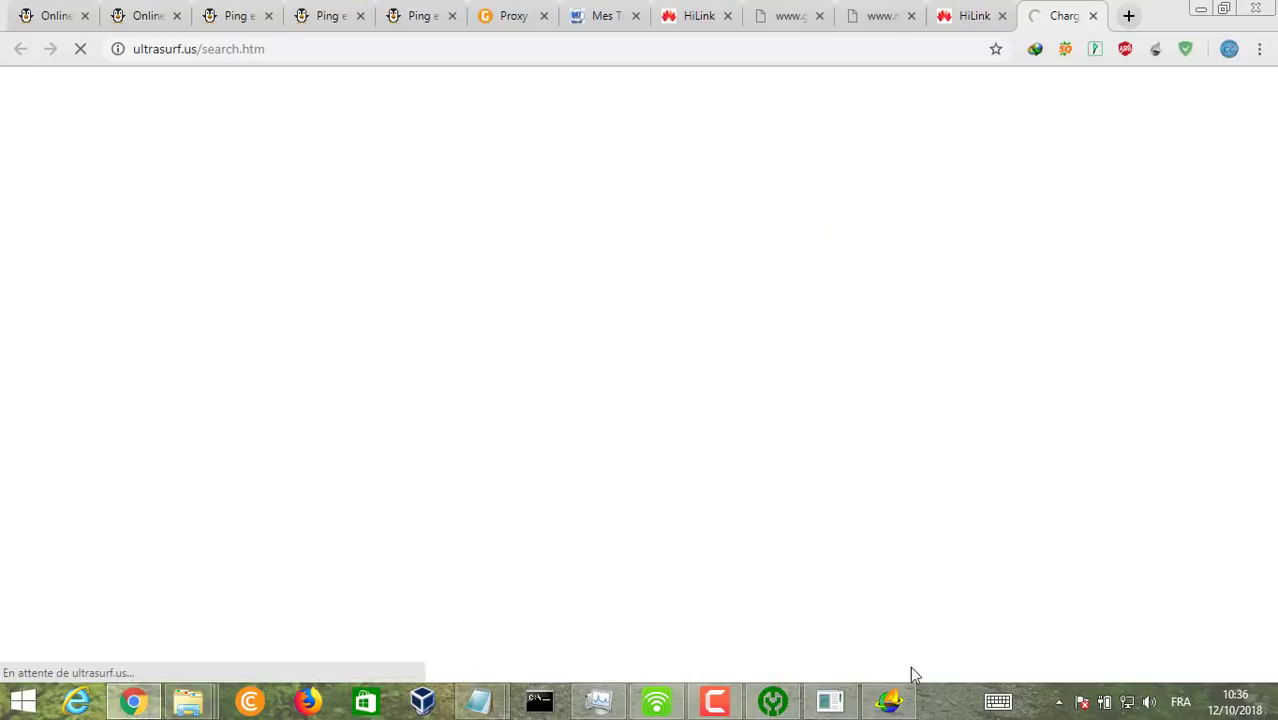
pyautogui.click(829, 701)
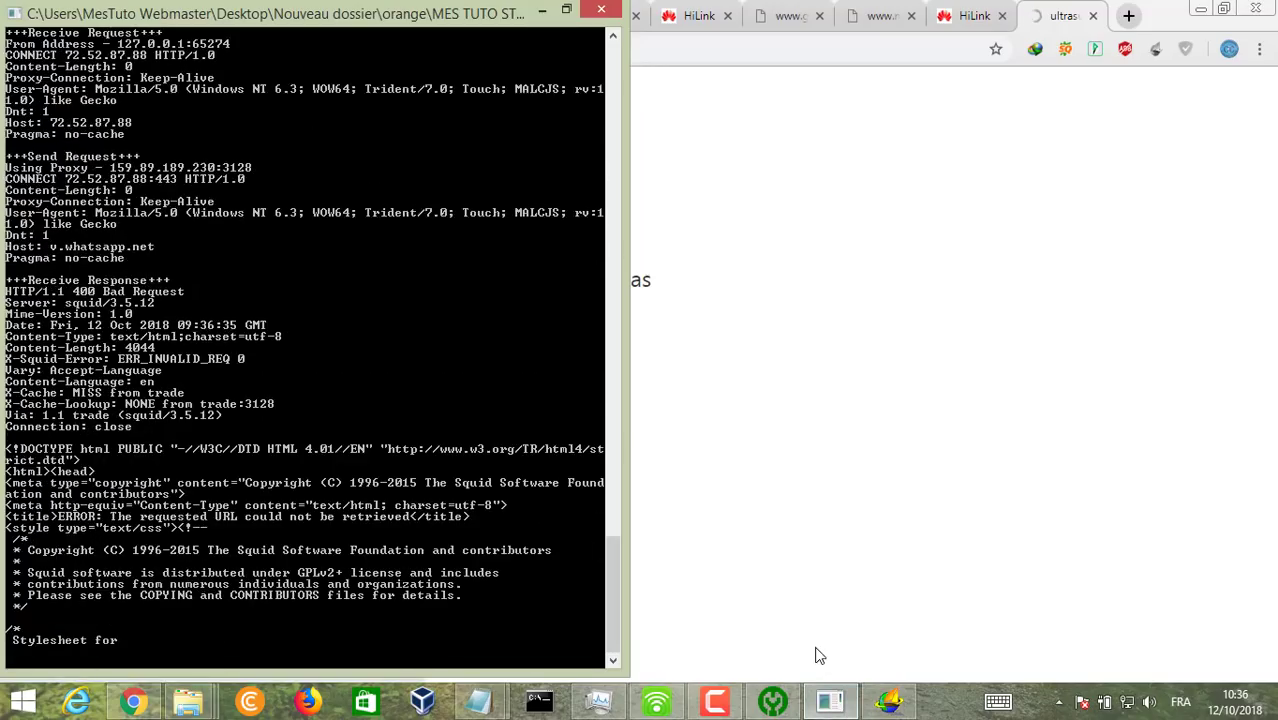
pyautogui.click(772, 701)
pyautogui.click(760, 388)
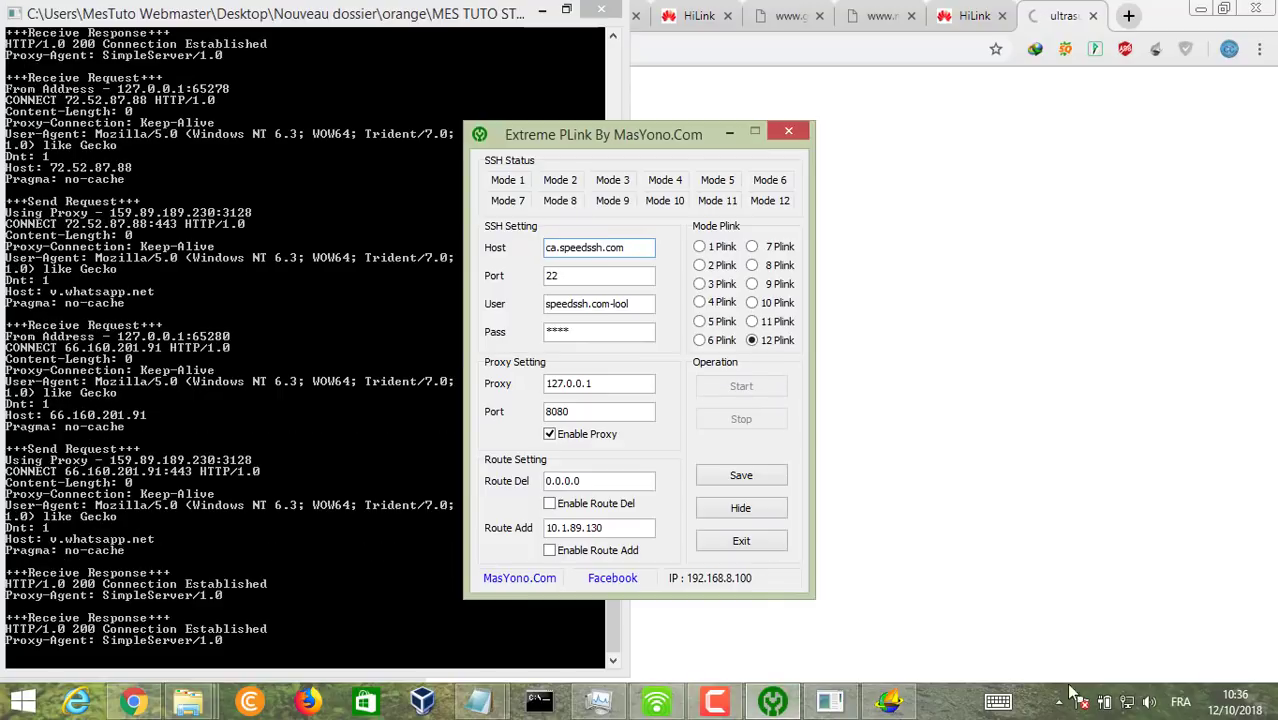
pyautogui.click(888, 703)
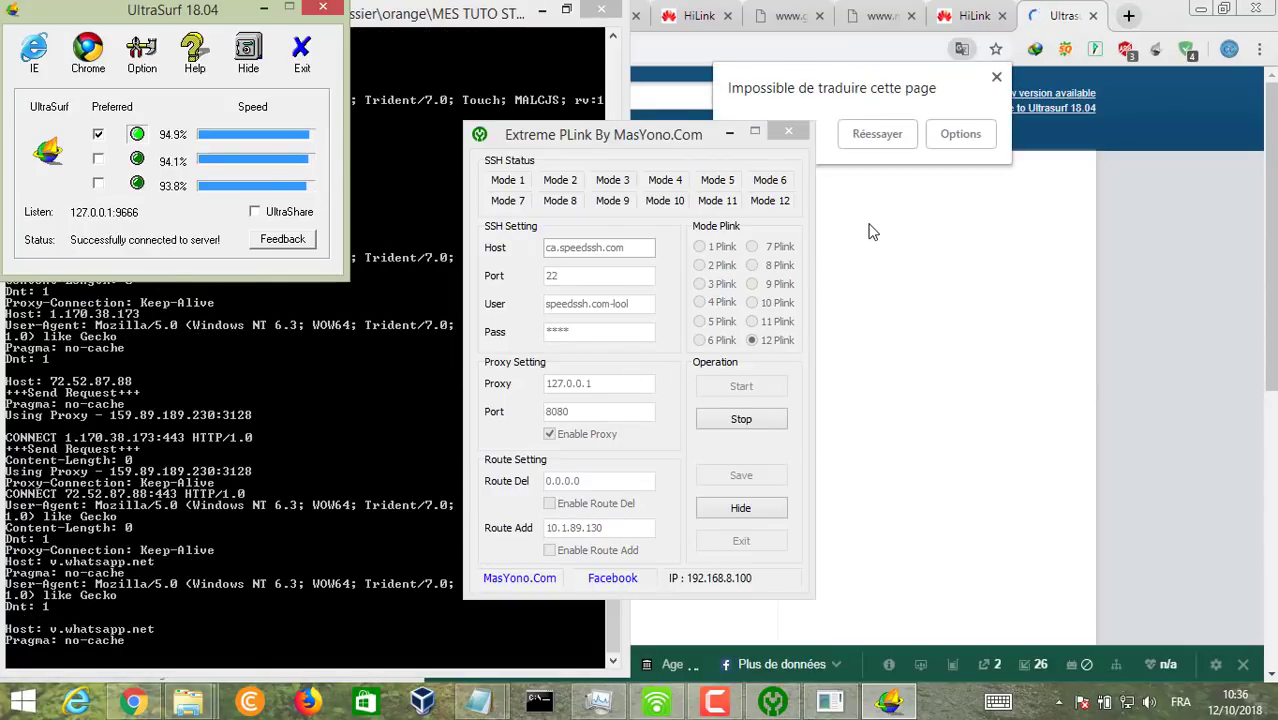
pyautogui.click(835, 51)
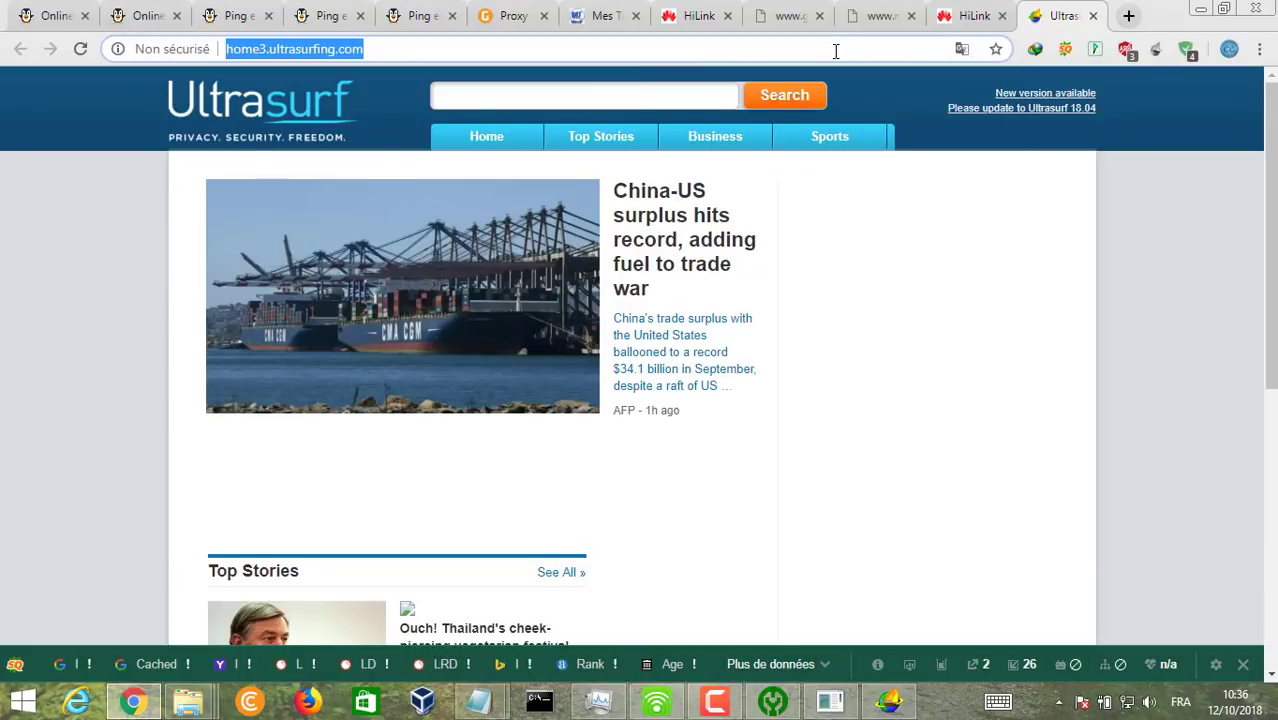
pyautogui.write('google.fr')
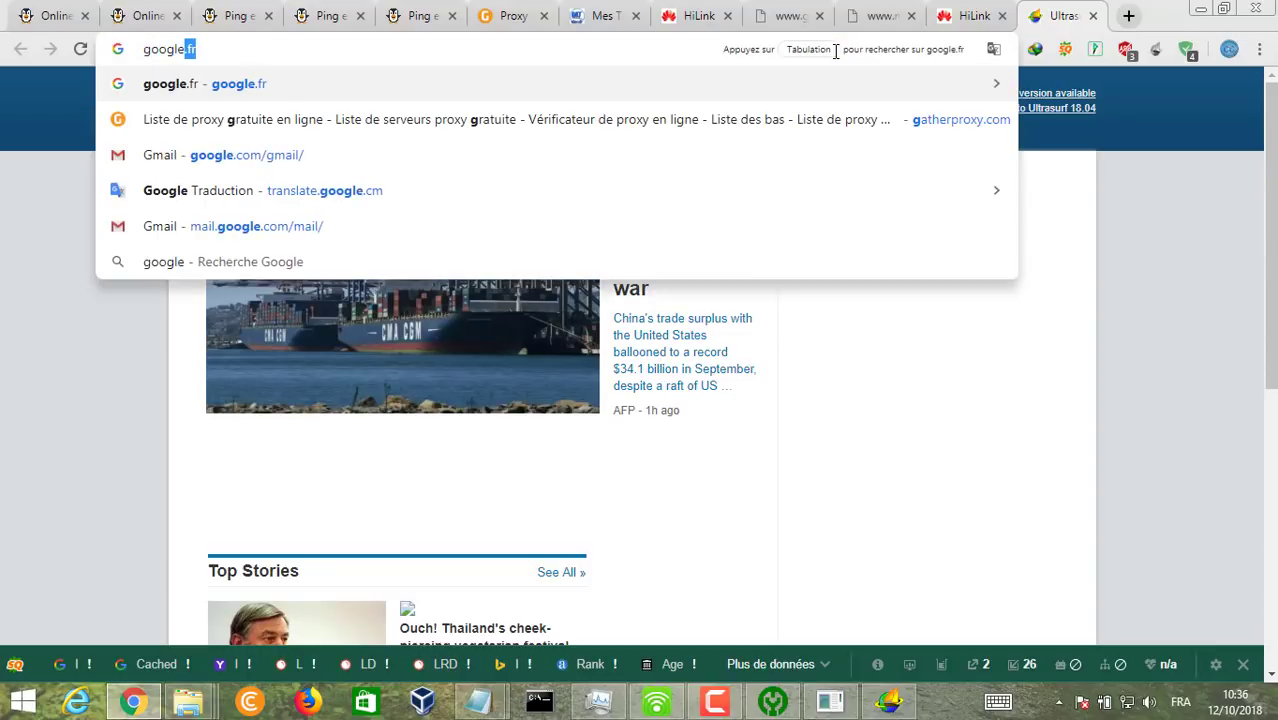
pyautogui.press('Return')
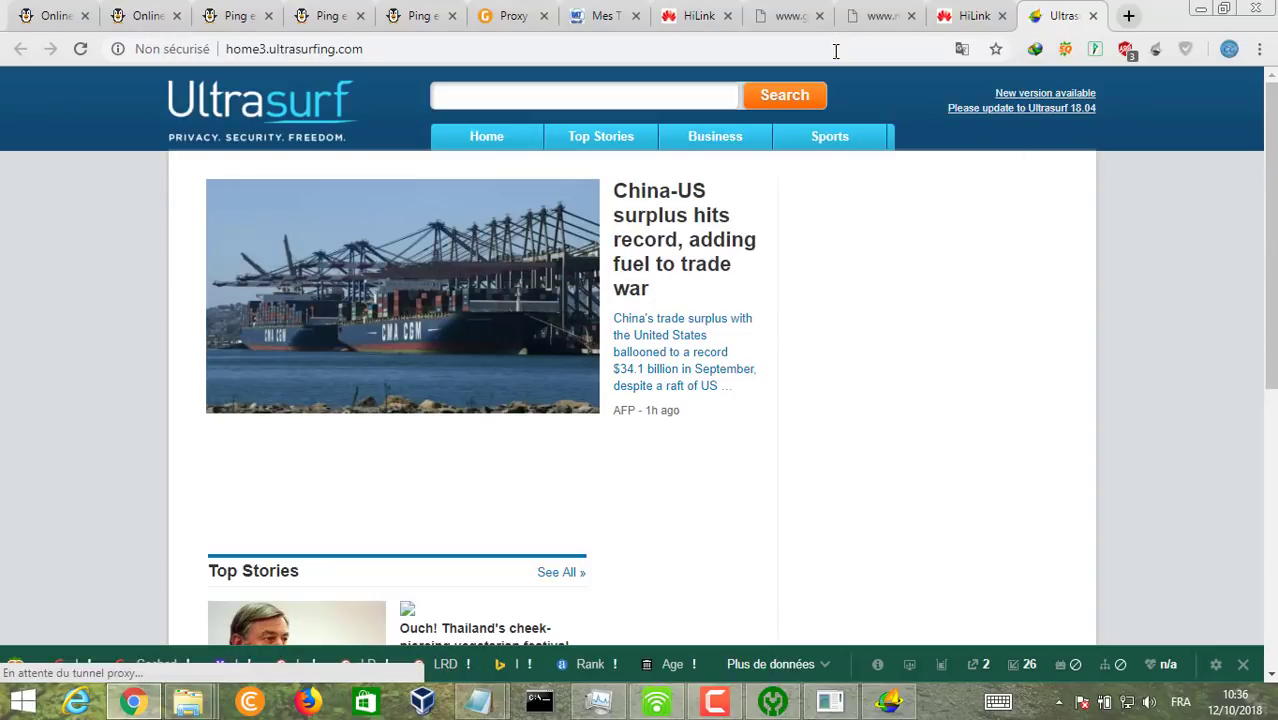
pyautogui.click(836, 48)
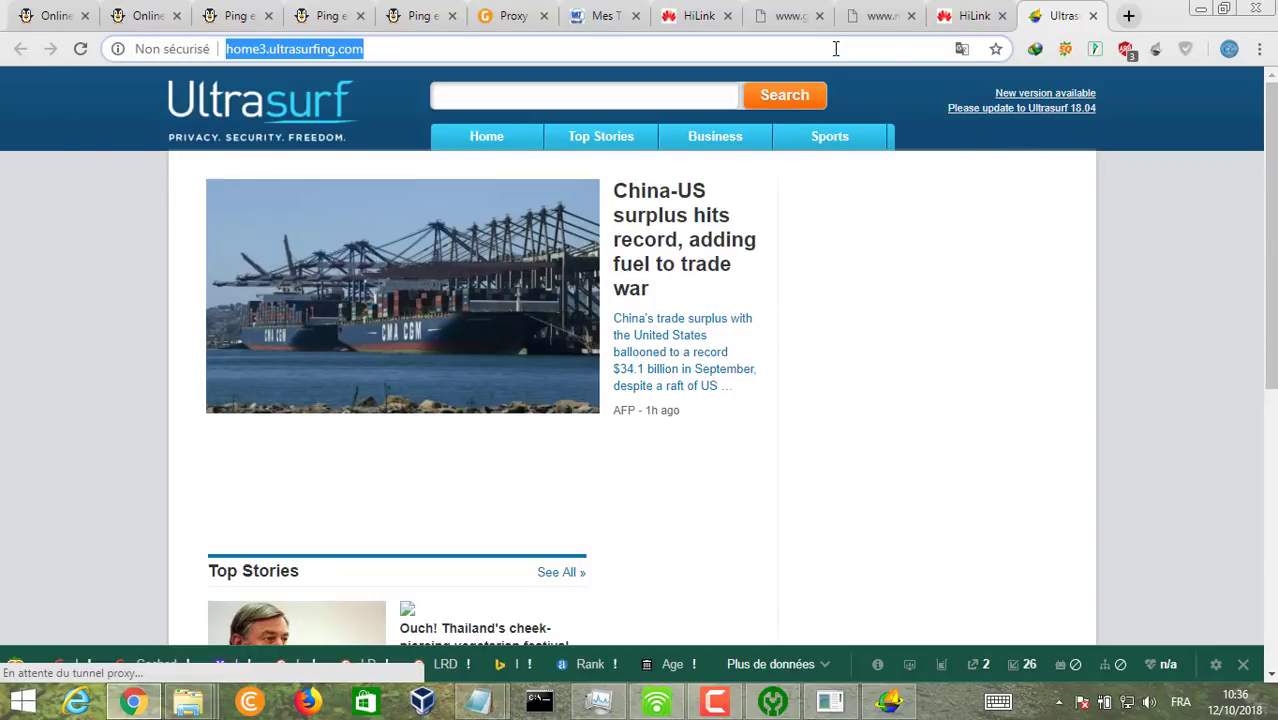
pyautogui.write('www.mes')
pyautogui.press('Return')
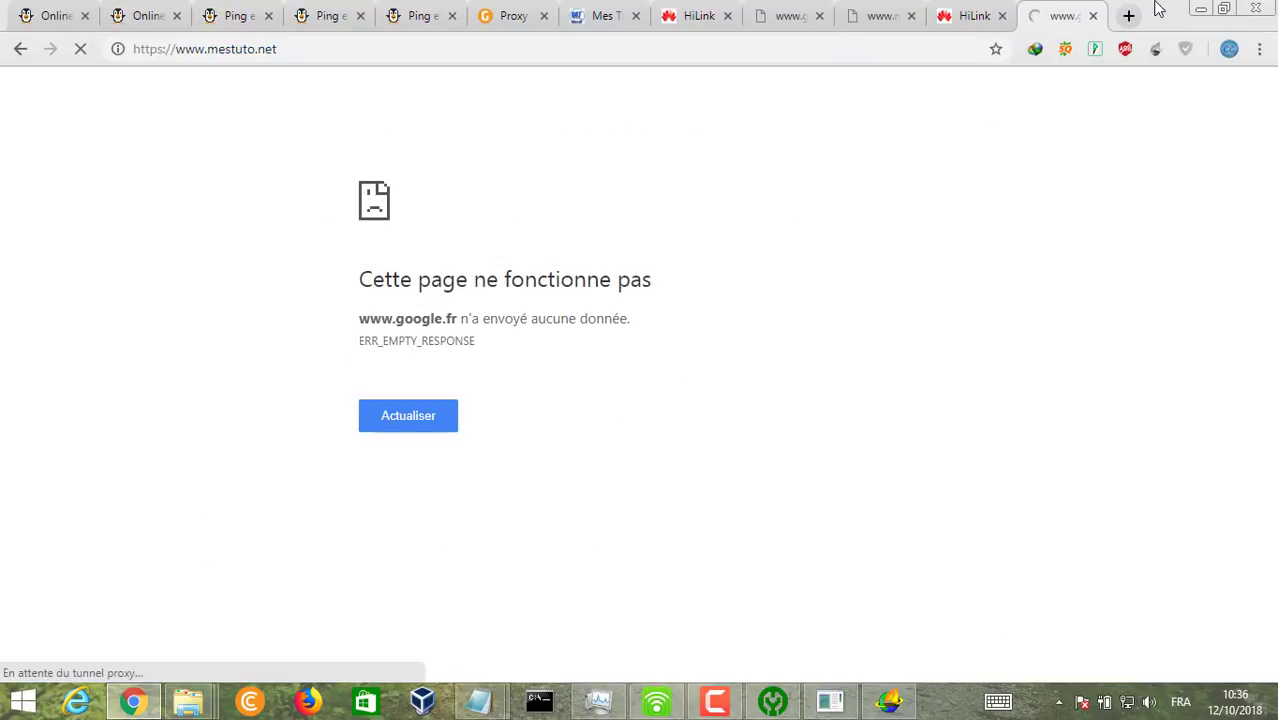
# Bring Extreme PLink forward over the mestuto.net page and stop its connection.
pyautogui.click(772, 701)
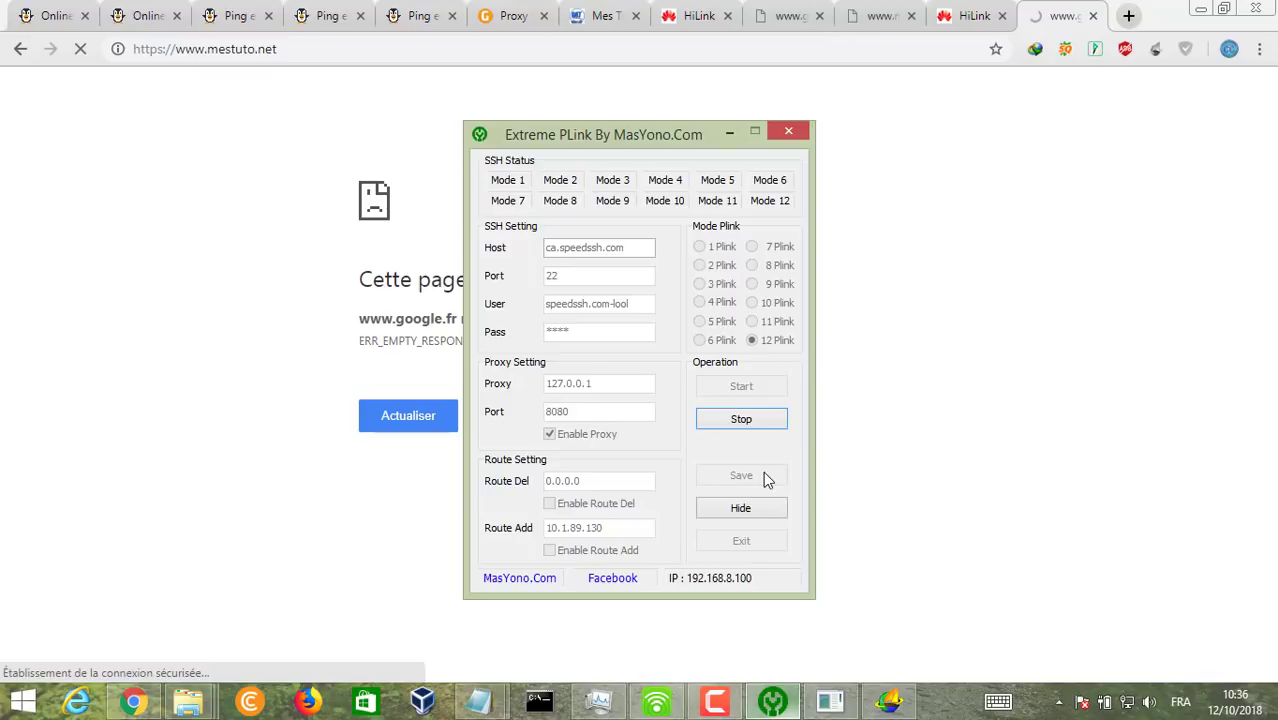
pyautogui.click(761, 418)
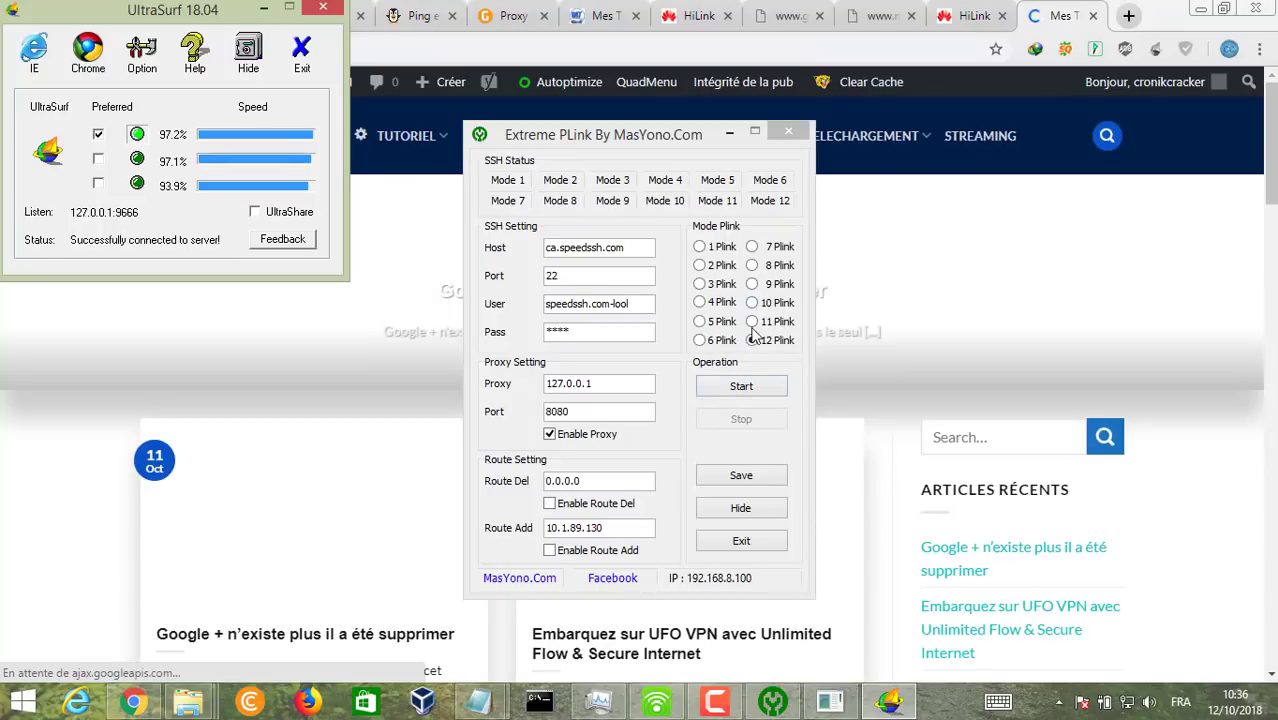
# Open a new Chrome tab and load mestuto.com to test the connection.
pyautogui.click(1127, 15)
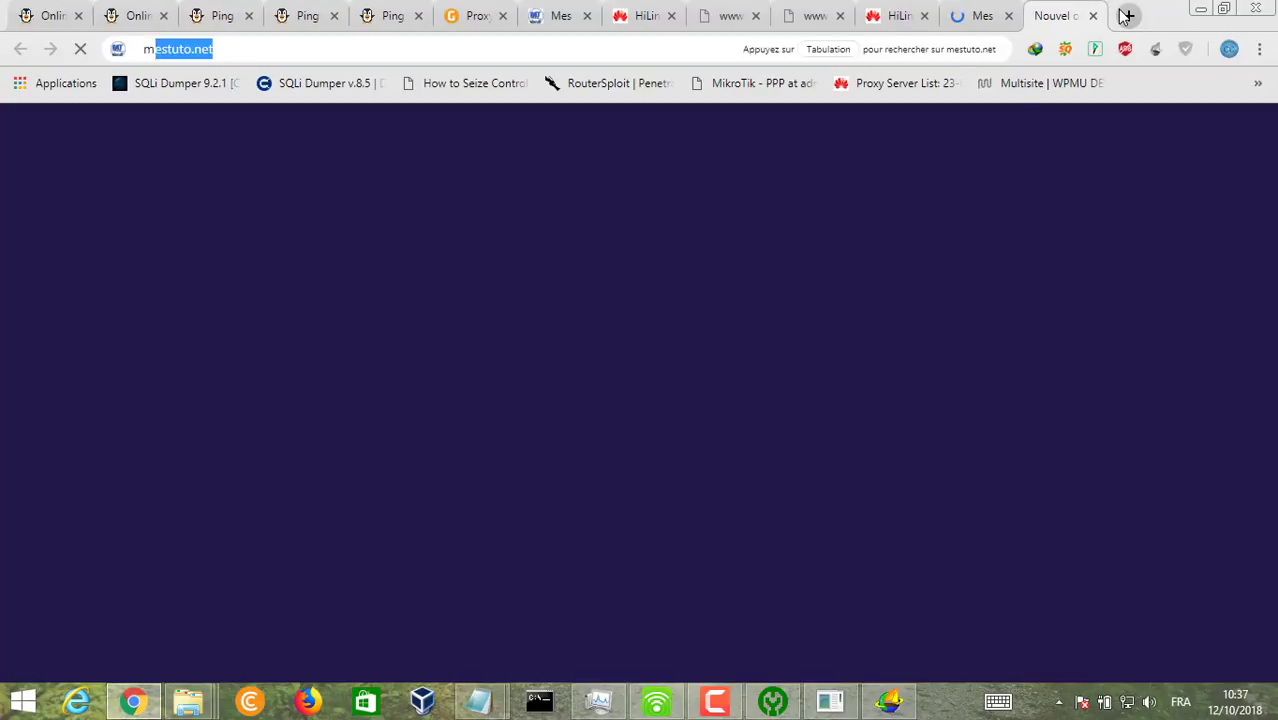
pyautogui.write('mestuto.c')
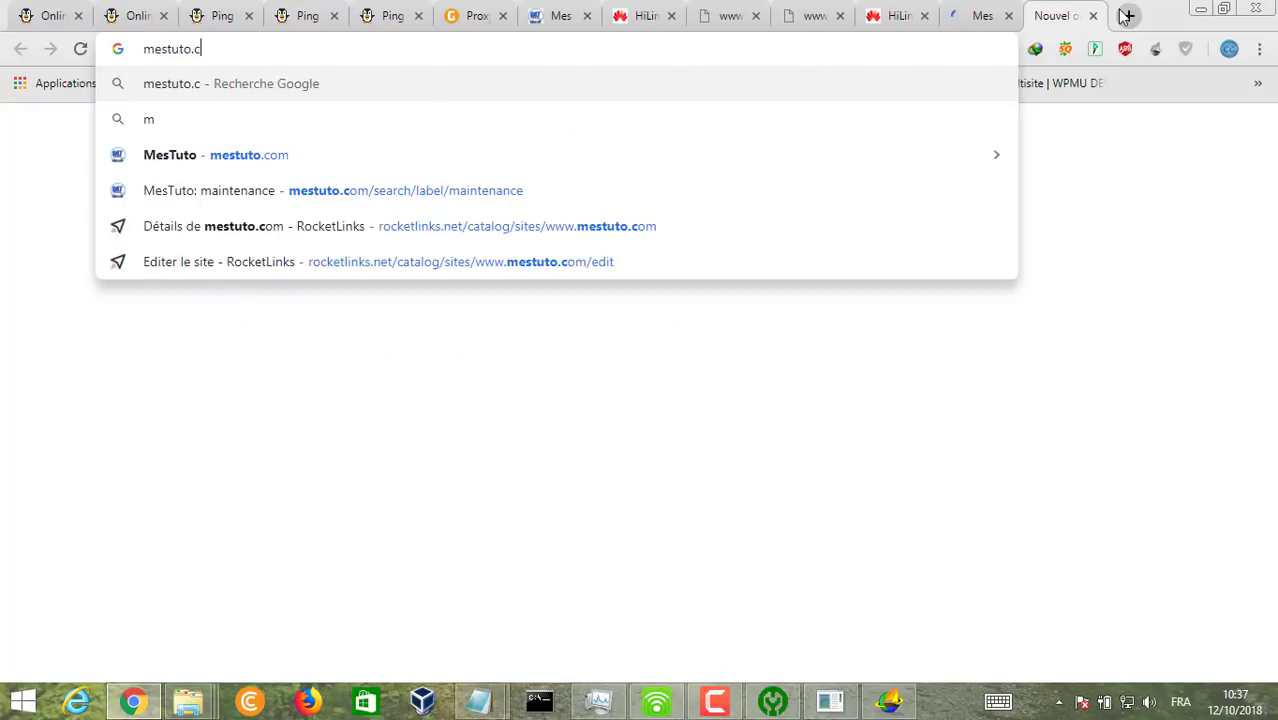
pyautogui.write('om')
pyautogui.press('Return')
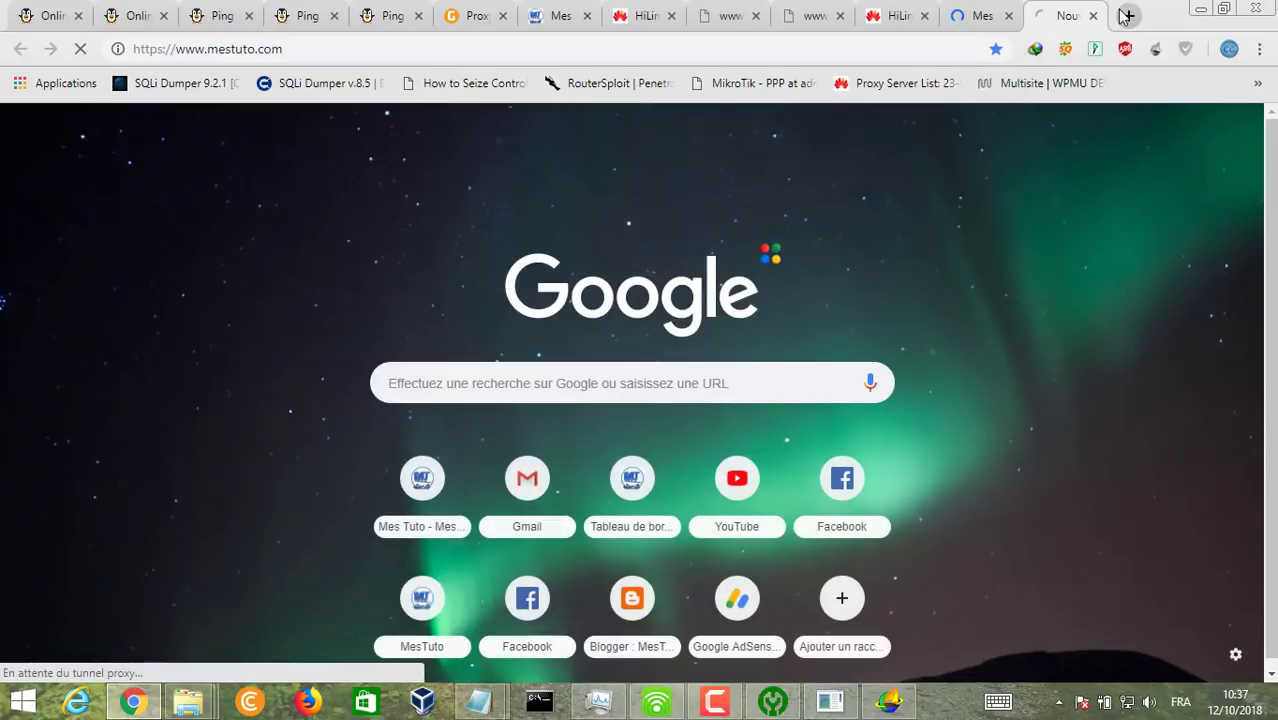
pyautogui.click(983, 12)
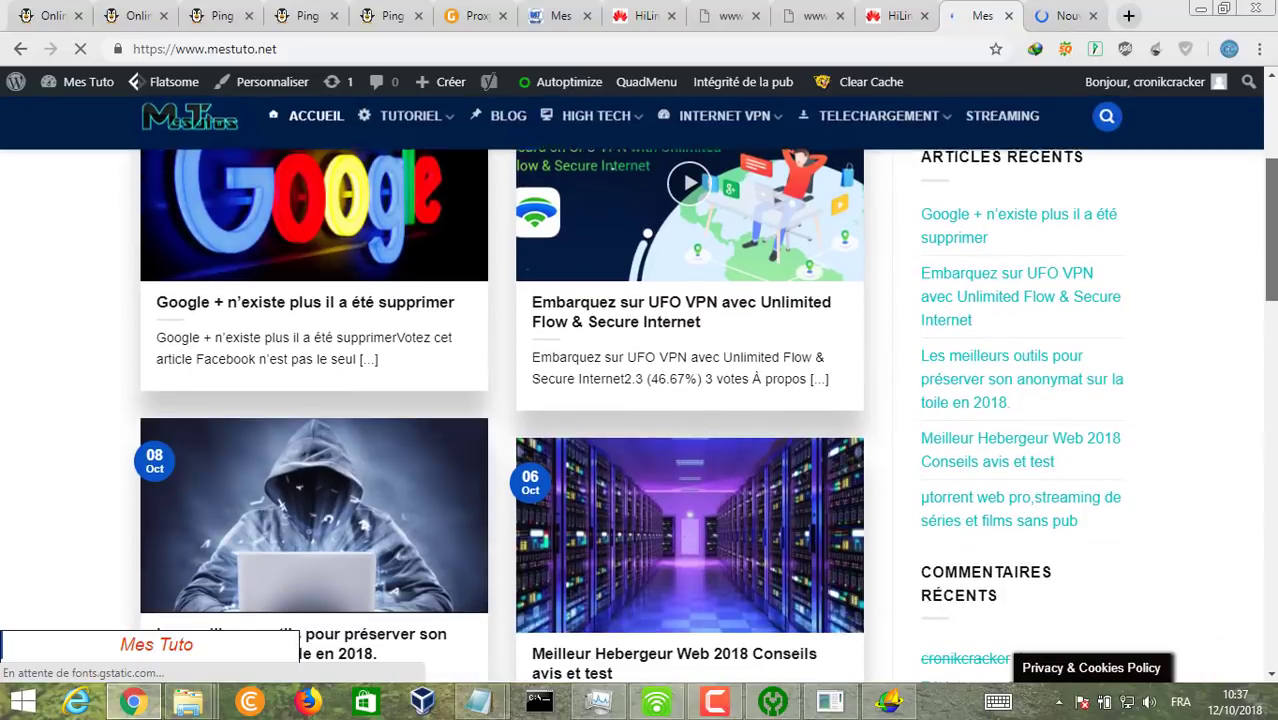
pyautogui.scroll(-6, 500, 400)
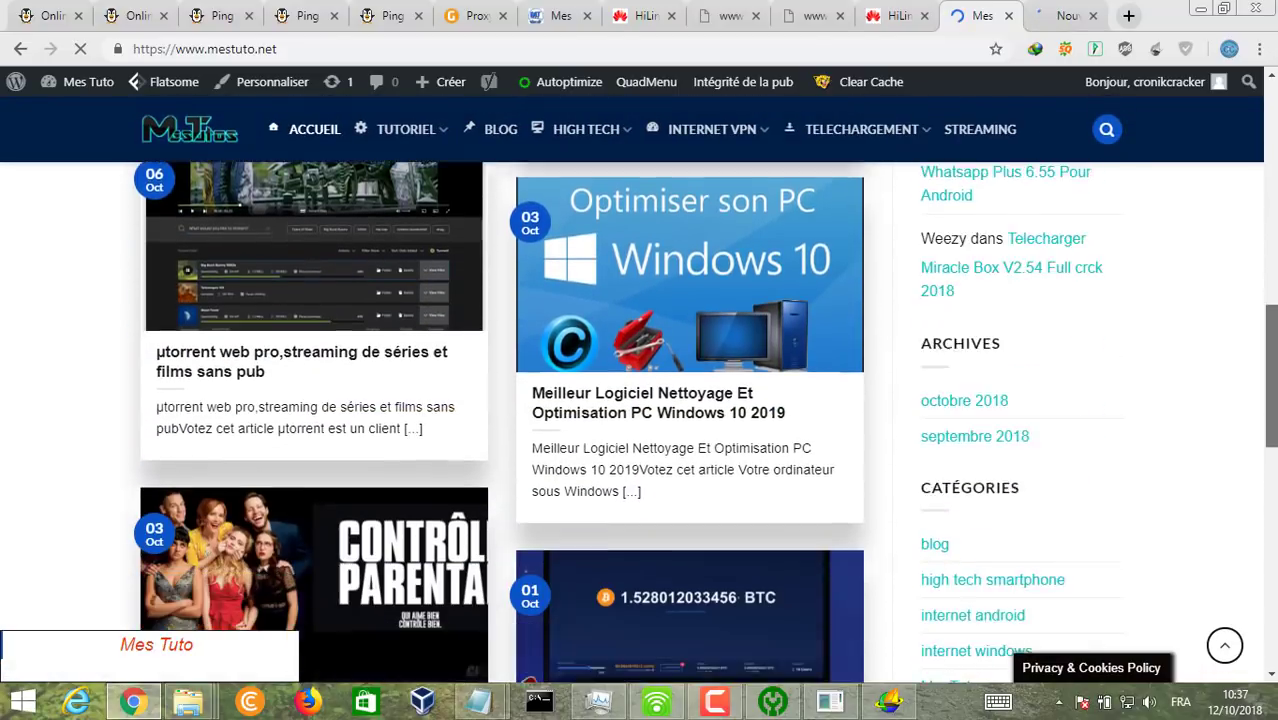
pyautogui.scroll(-5, 500, 420)
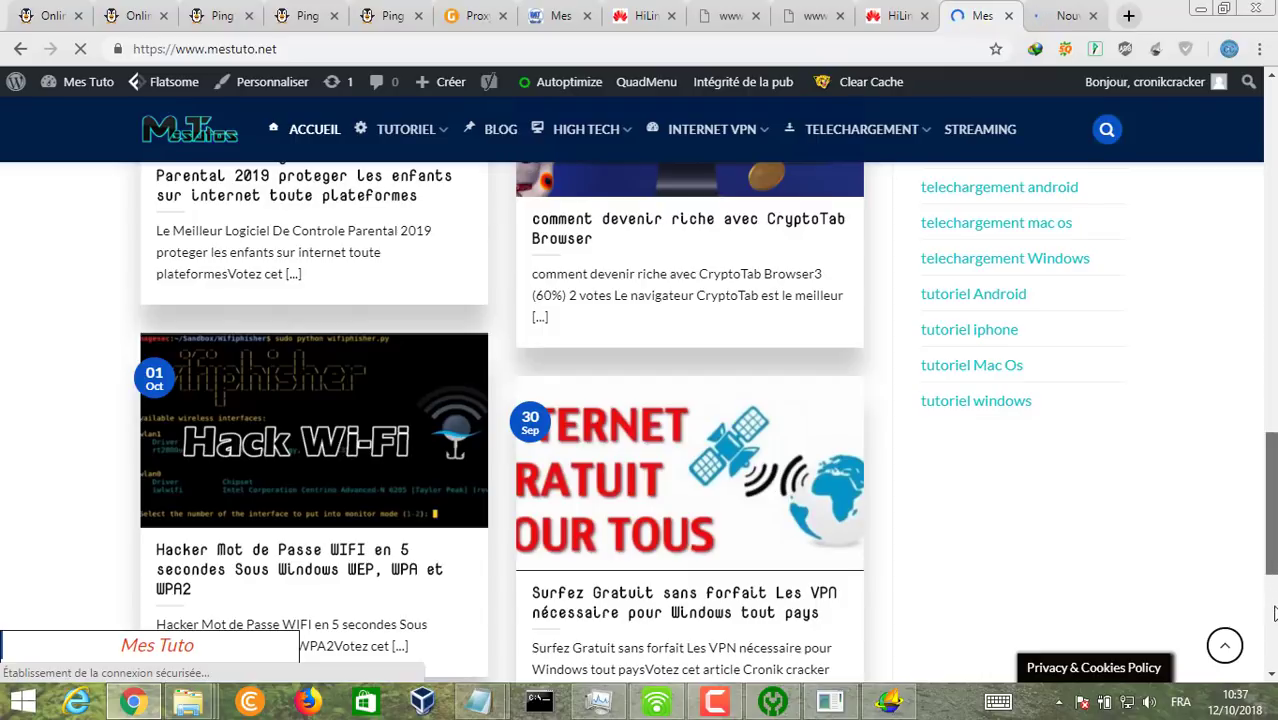
pyautogui.scroll(-4, 1273, 597)
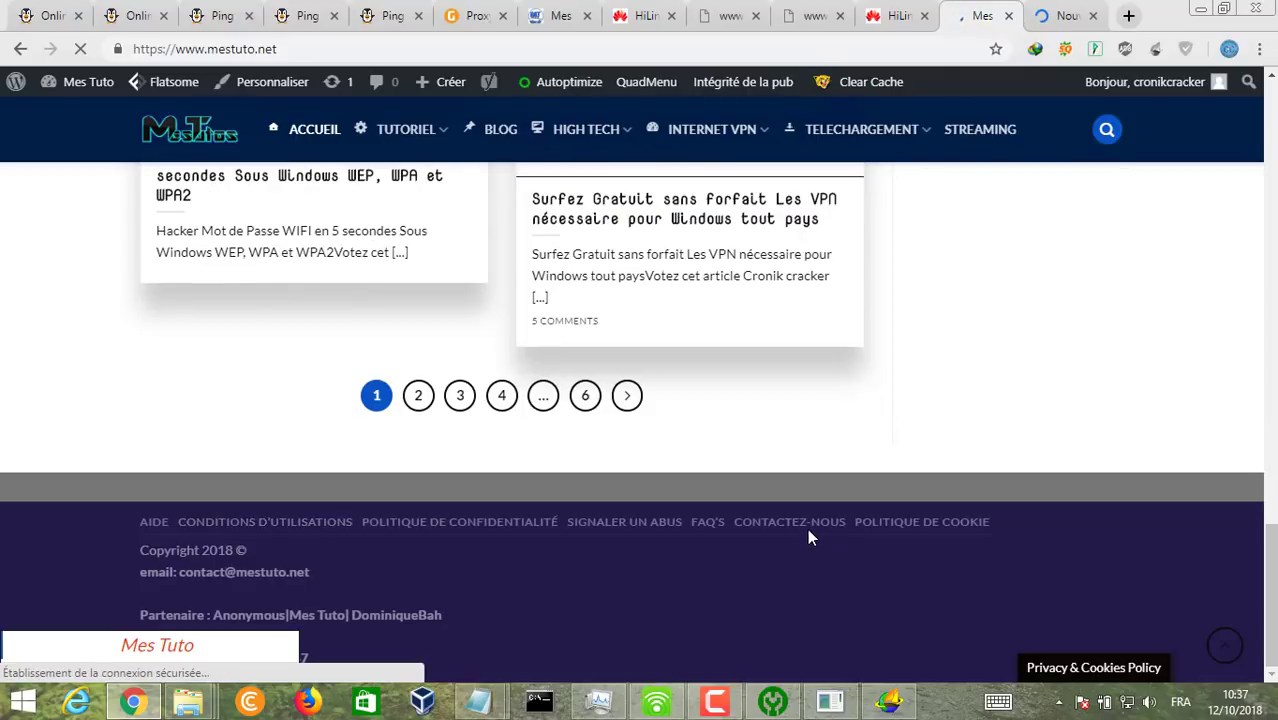
pyautogui.click(1075, 12)
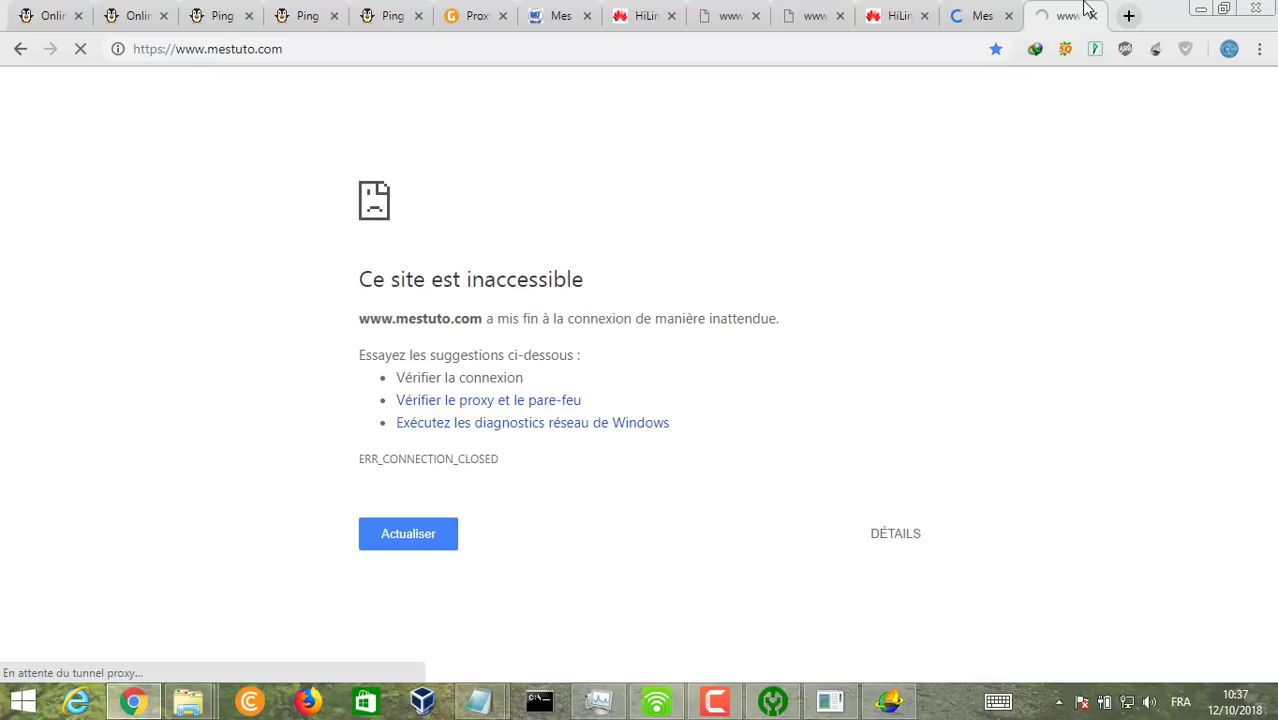
pyautogui.click(900, 9)
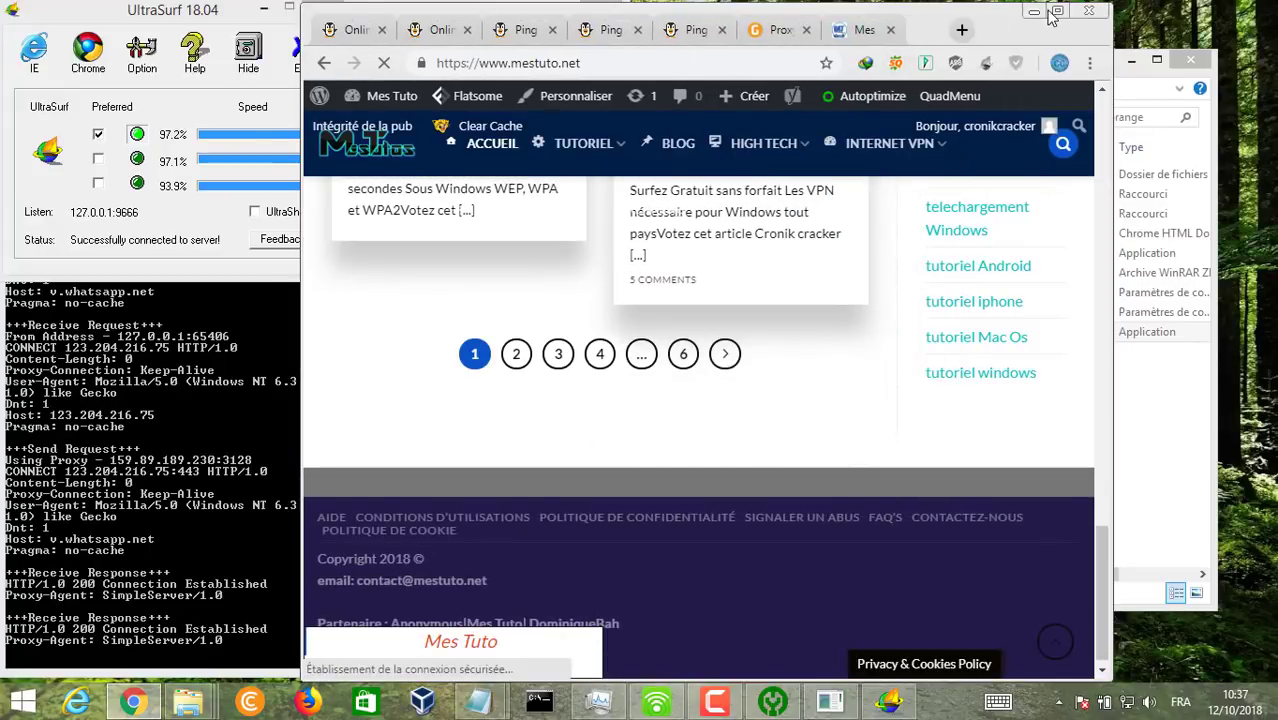
pyautogui.click(1056, 12)
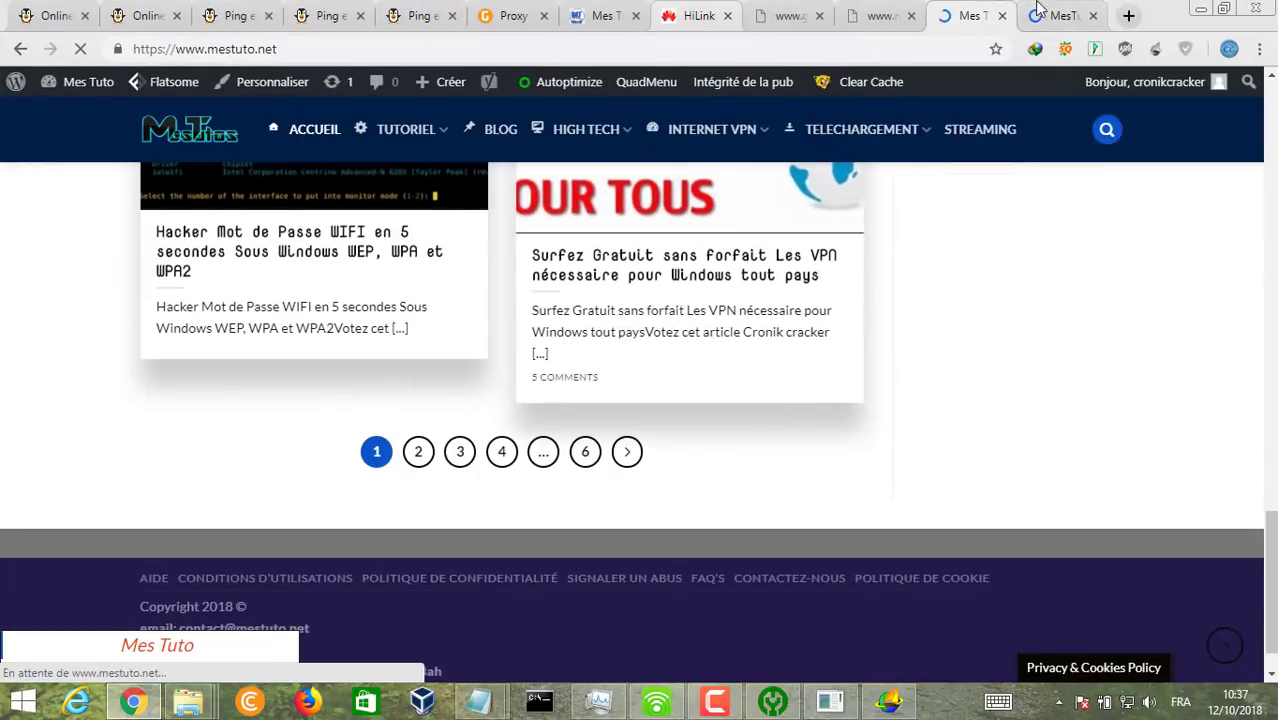
pyautogui.click(1050, 12)
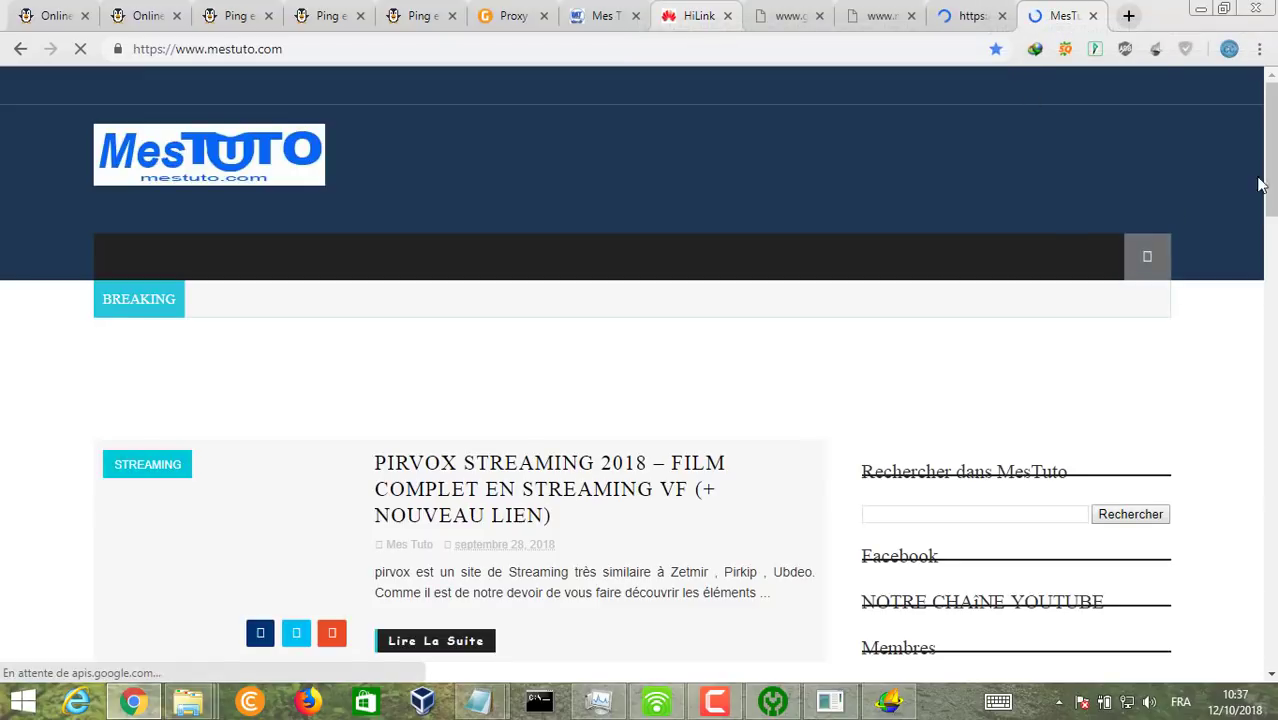
pyautogui.scroll(-4, 1244, 186)
pyautogui.scroll(4, 1010, 110)
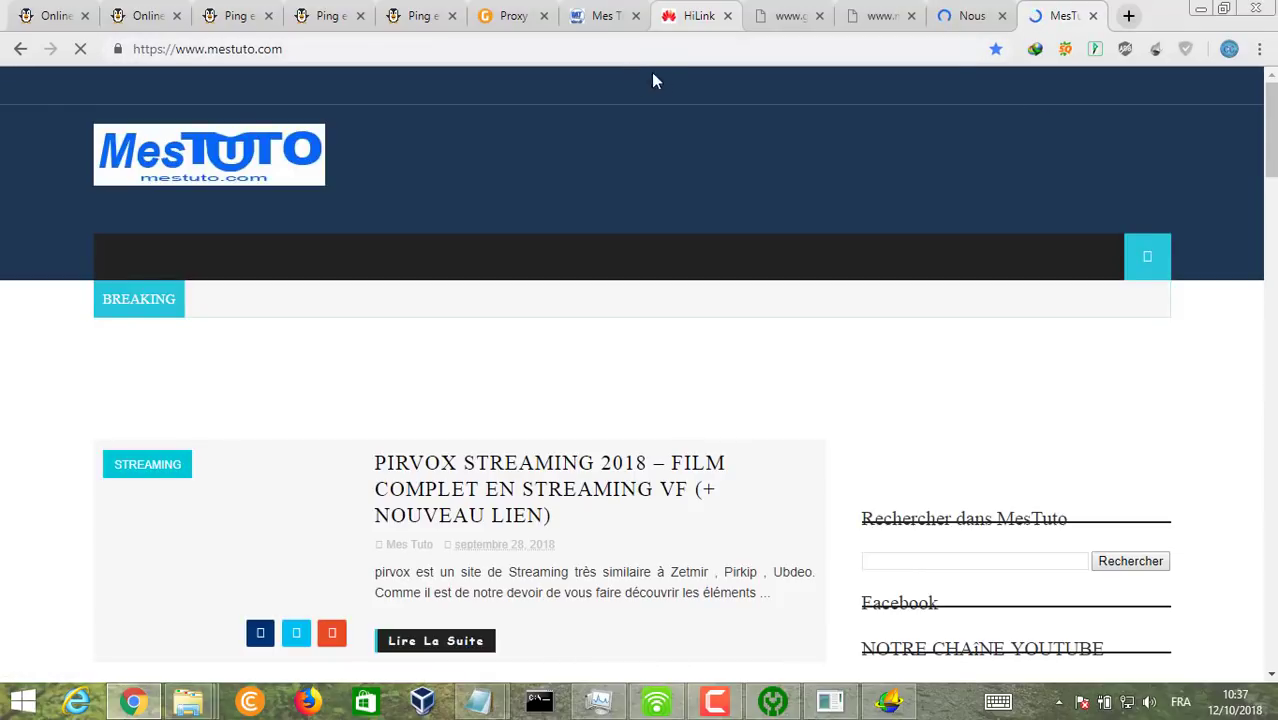
# Minimize Chrome, review the manual proxy/socks configuration in Internet Download Manager's options and accept it.
pyautogui.click(1200, 8)
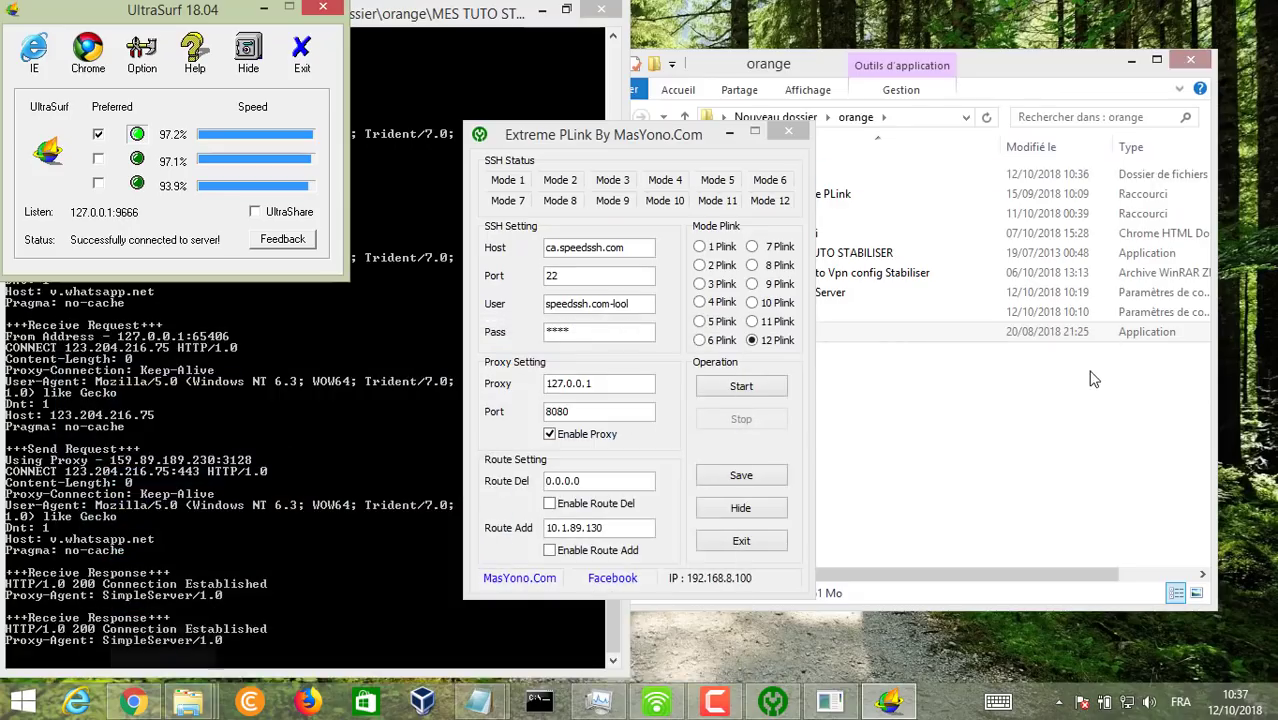
pyautogui.click(1059, 703)
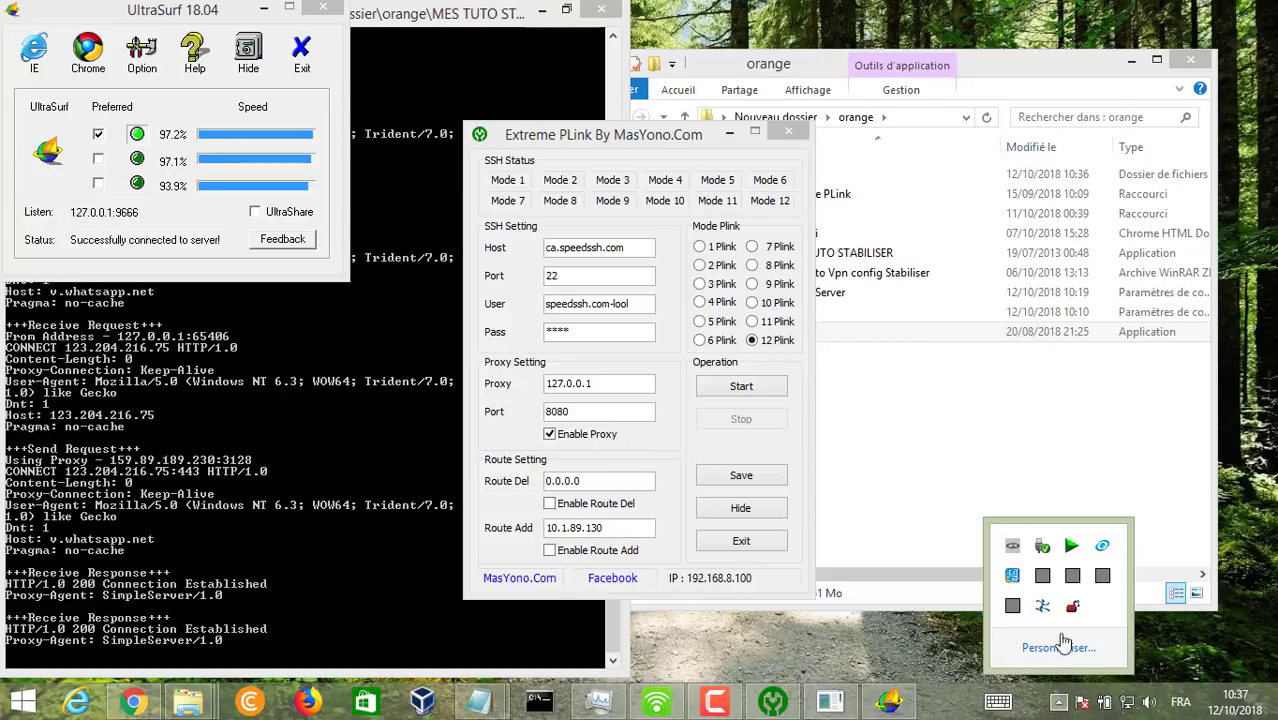
pyautogui.doubleClick(1086, 548)
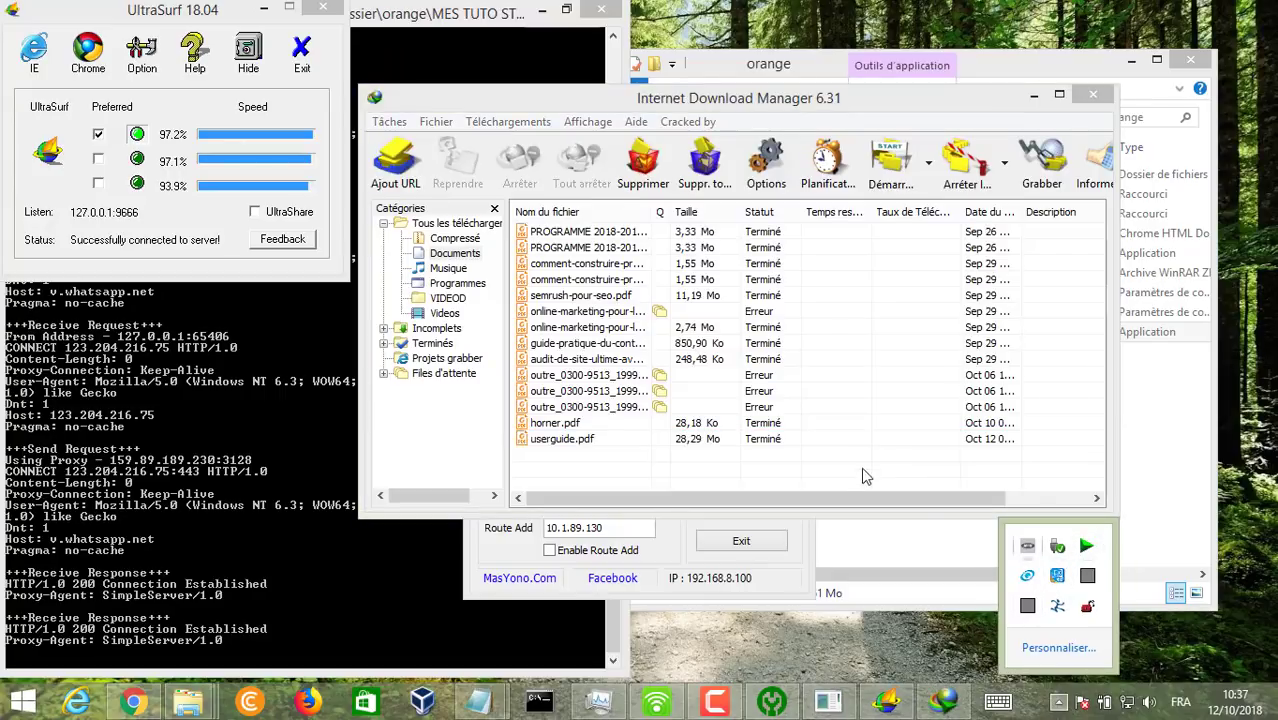
pyautogui.click(766, 165)
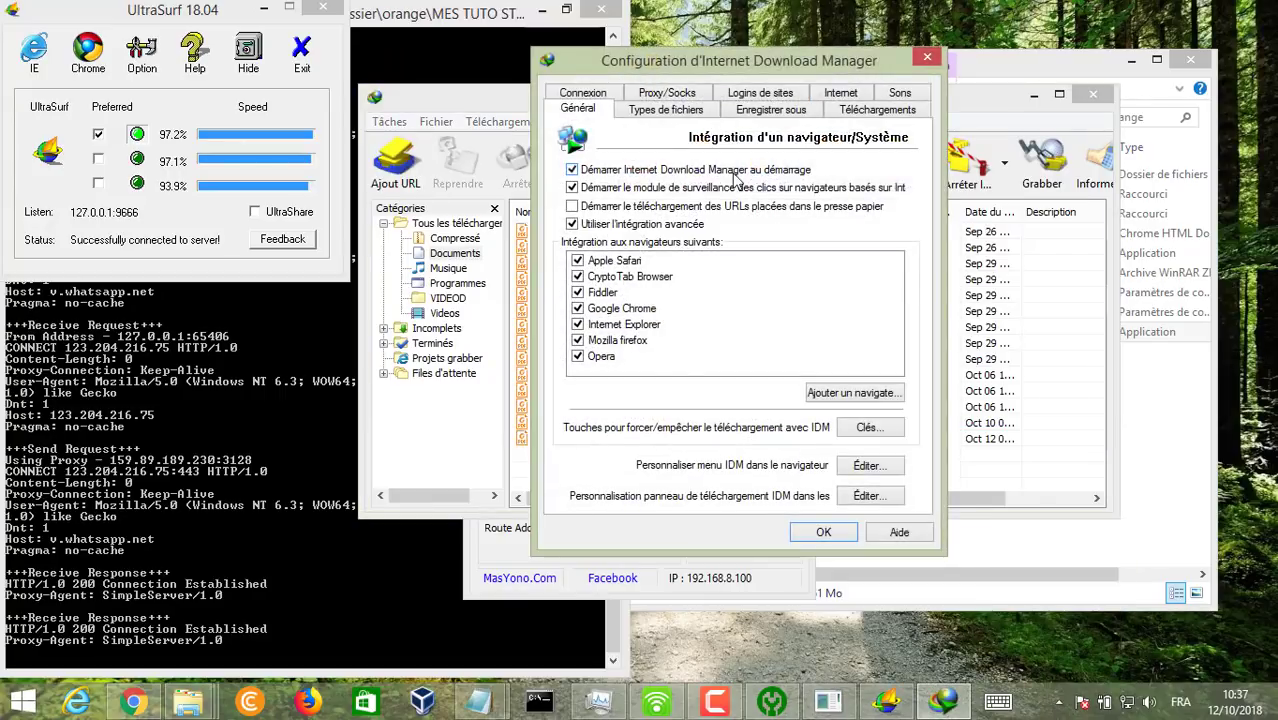
pyautogui.click(666, 94)
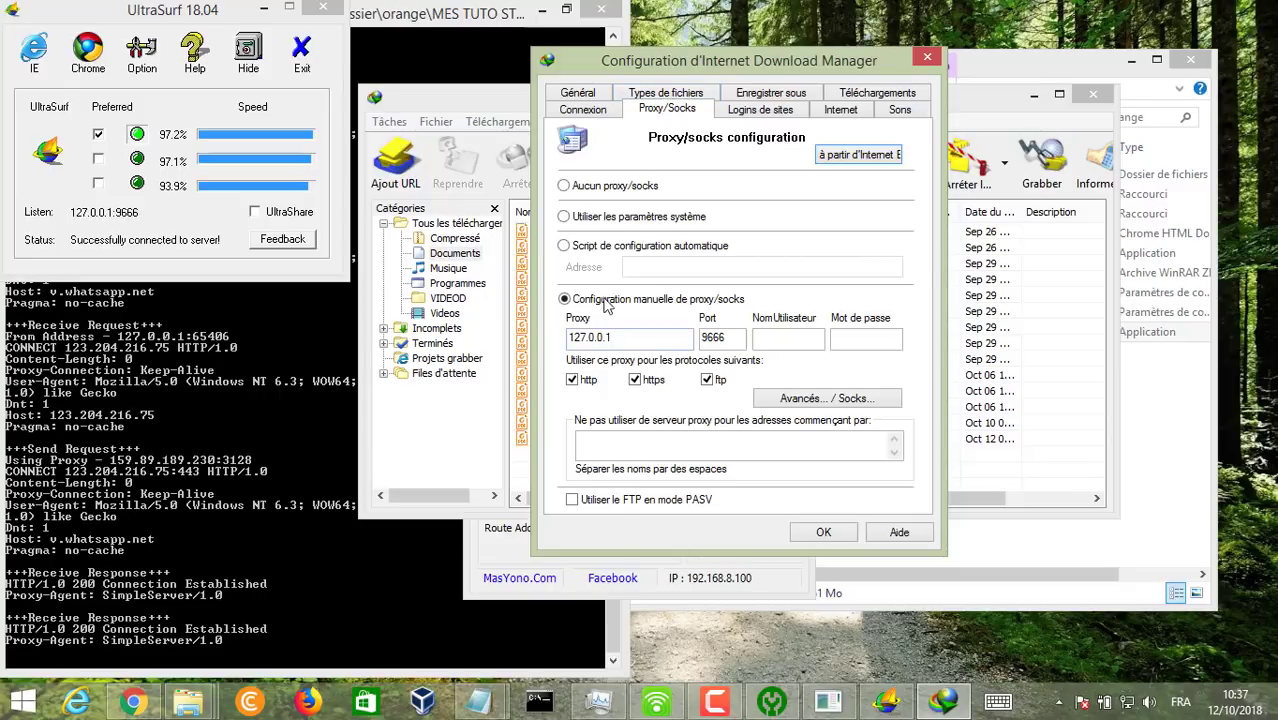
pyautogui.click(811, 533)
# Switch back to Chrome and examine the mestuto.net contact page from its contents list to the comment form.
pyautogui.click(133, 698)
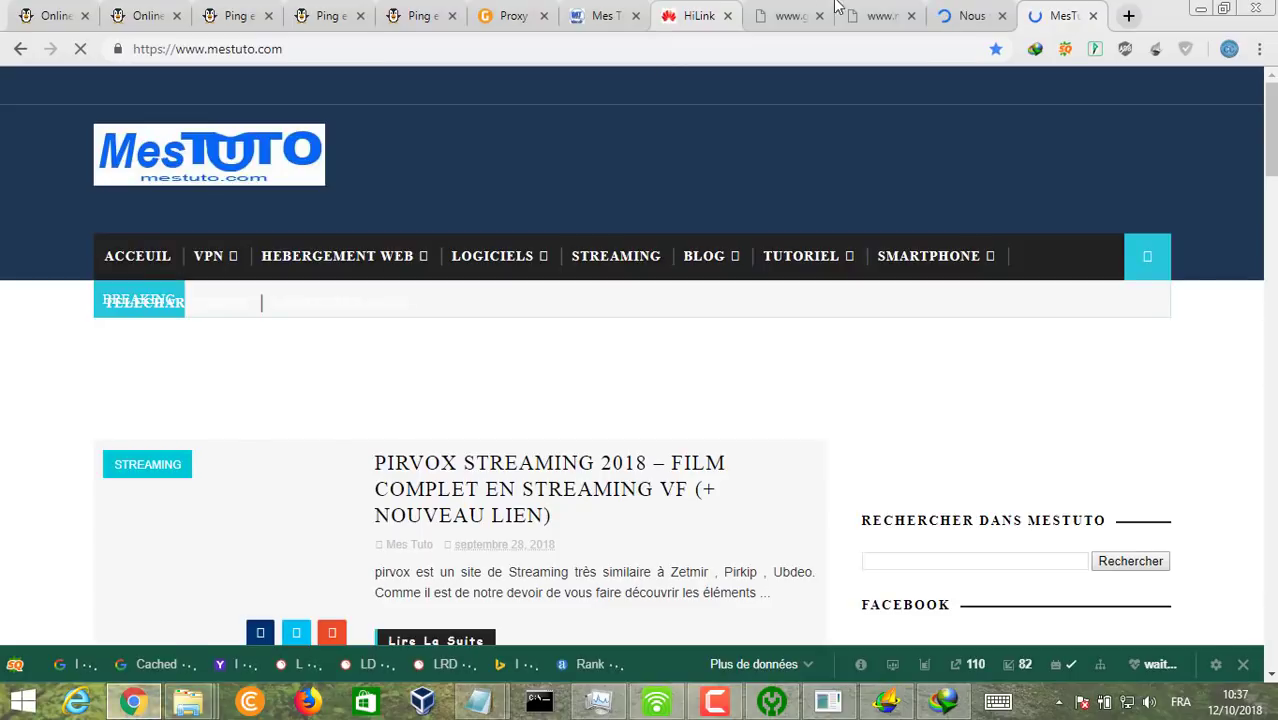
pyautogui.click(950, 13)
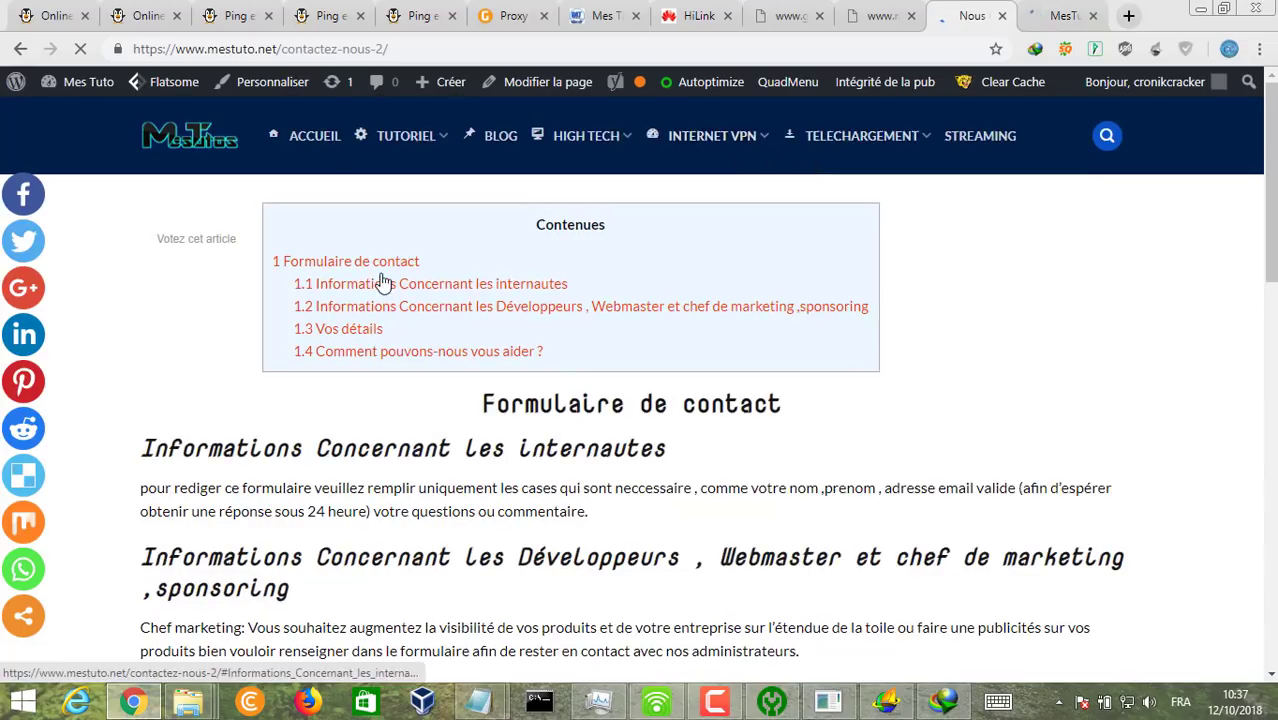
pyautogui.scroll(-5, 1270, 330)
pyautogui.scroll(-4, 1272, 300)
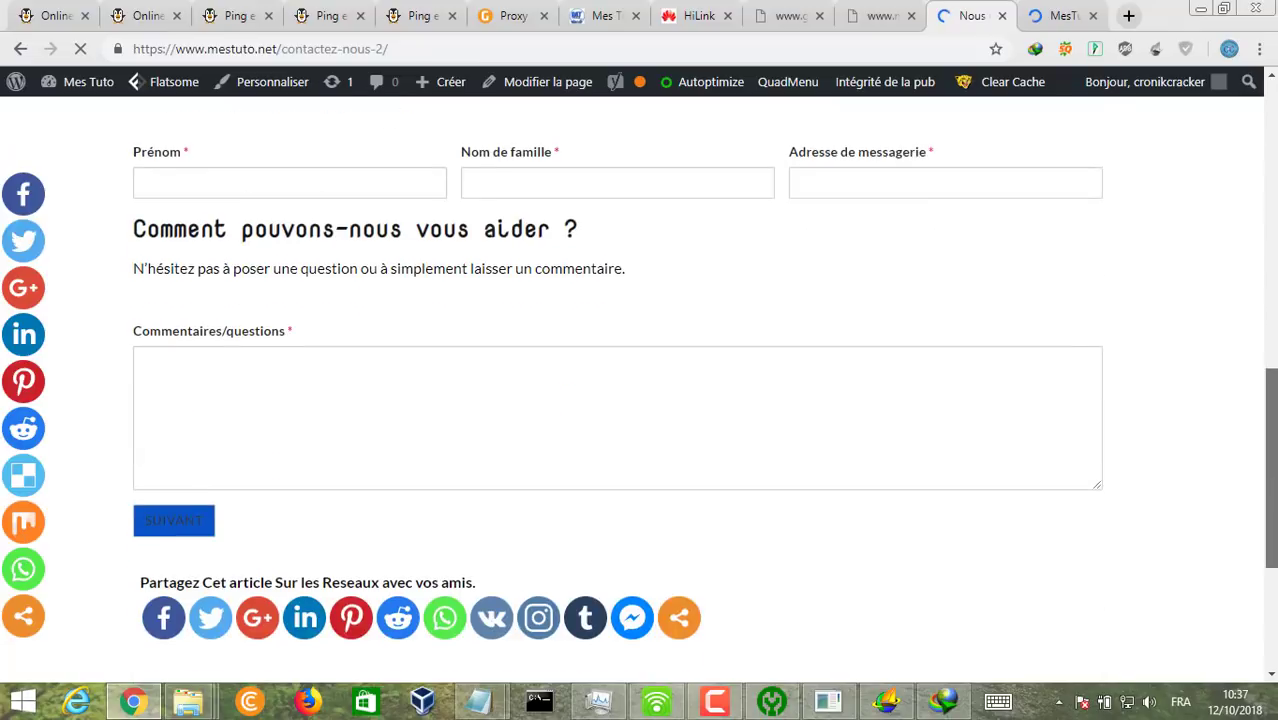
pyautogui.scroll(5, 1275, 234)
pyautogui.scroll(4, 1275, 234)
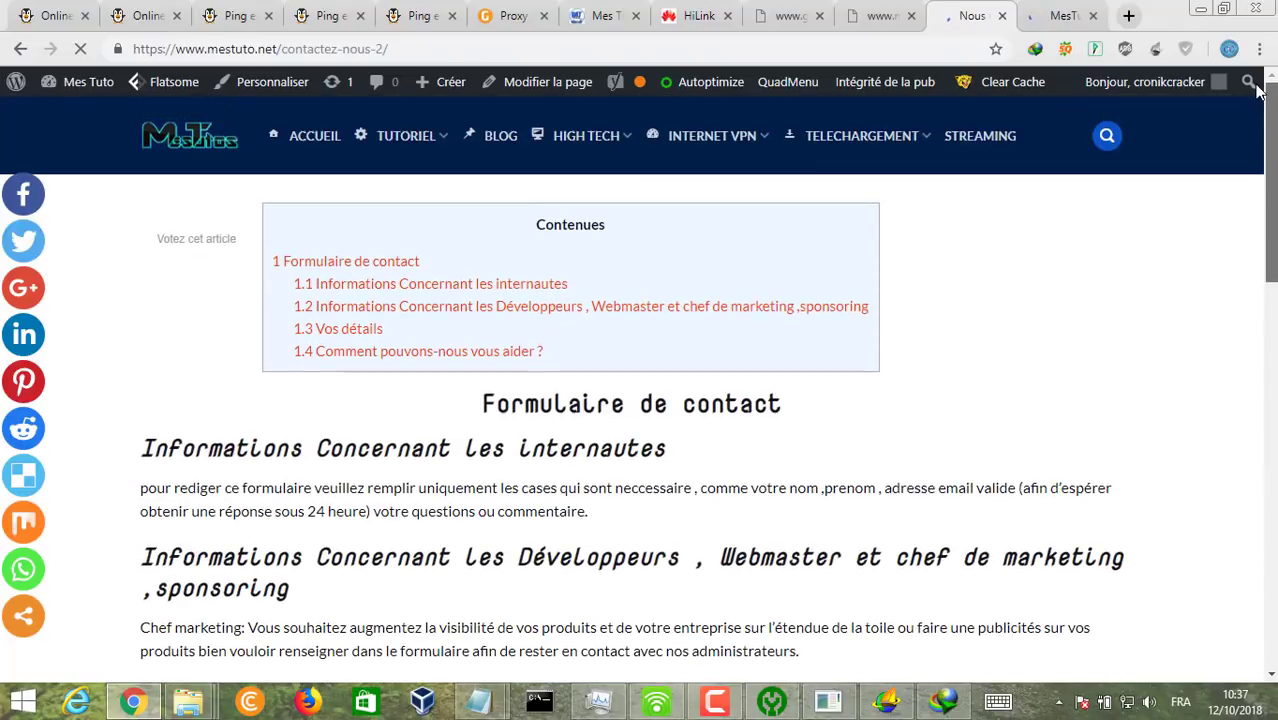
pyautogui.click(1064, 12)
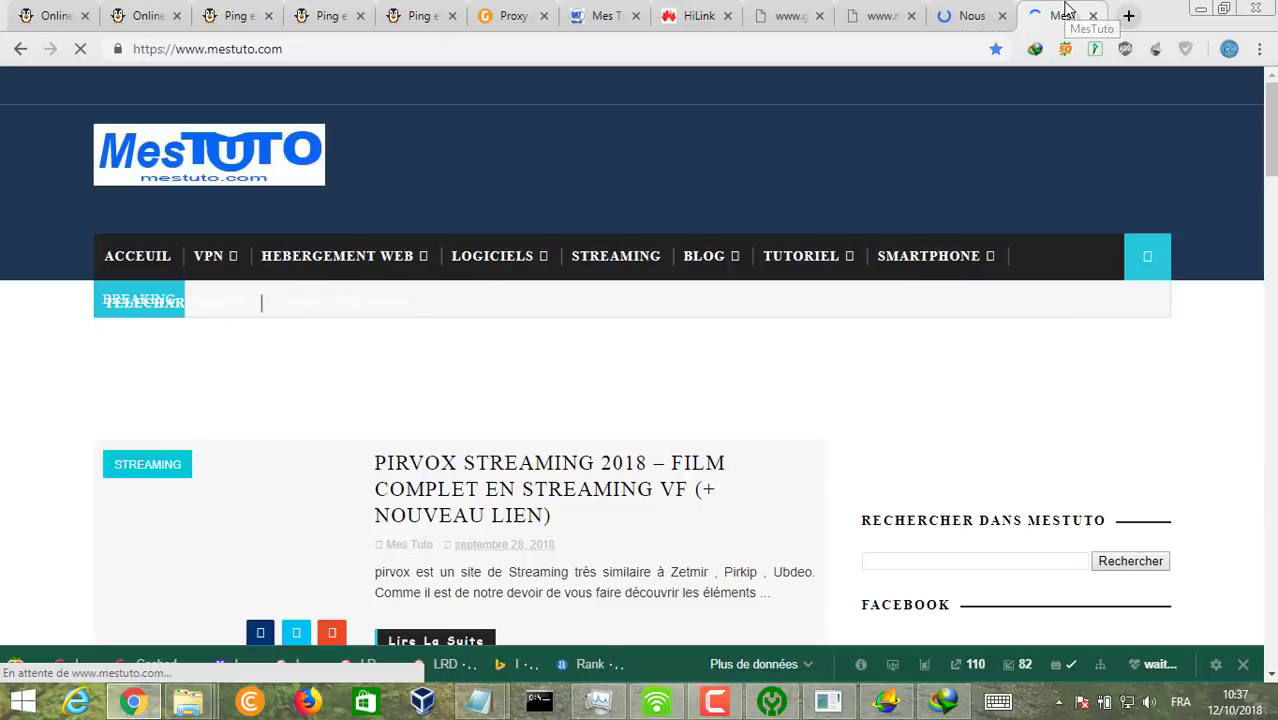
pyautogui.click(970, 14)
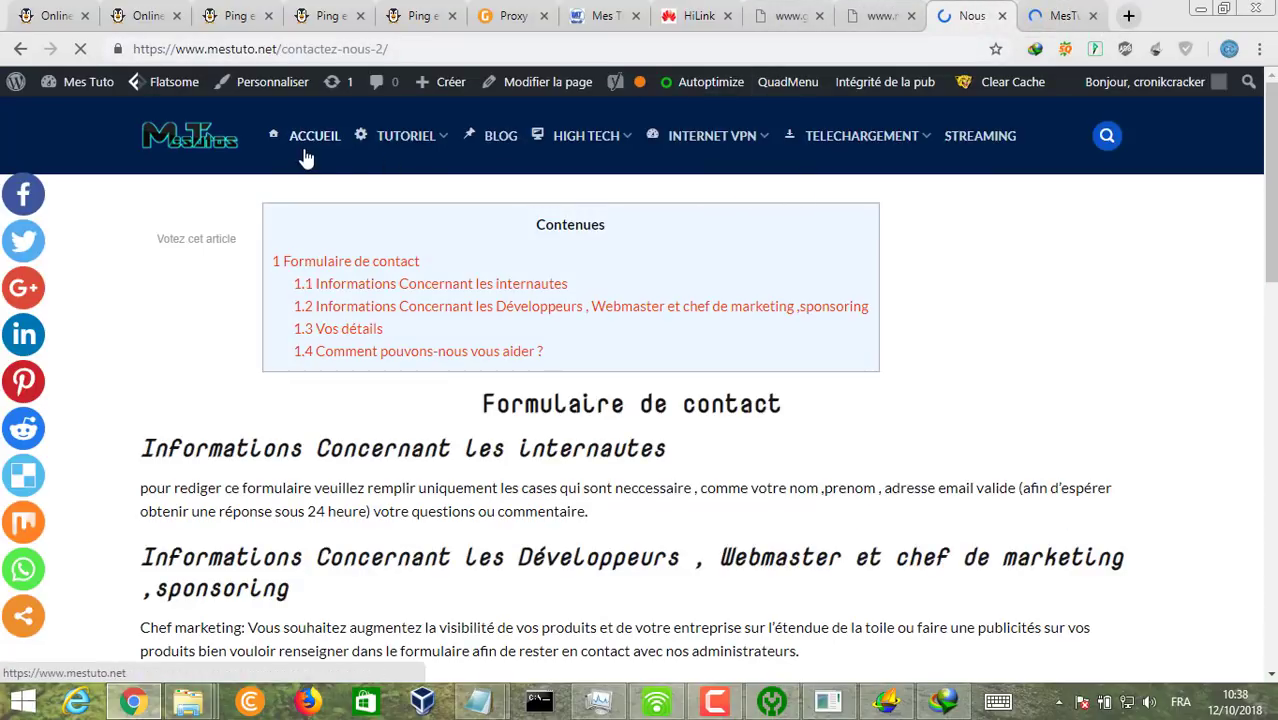
pyautogui.click(890, 14)
pyautogui.click(968, 14)
pyautogui.click(1065, 10)
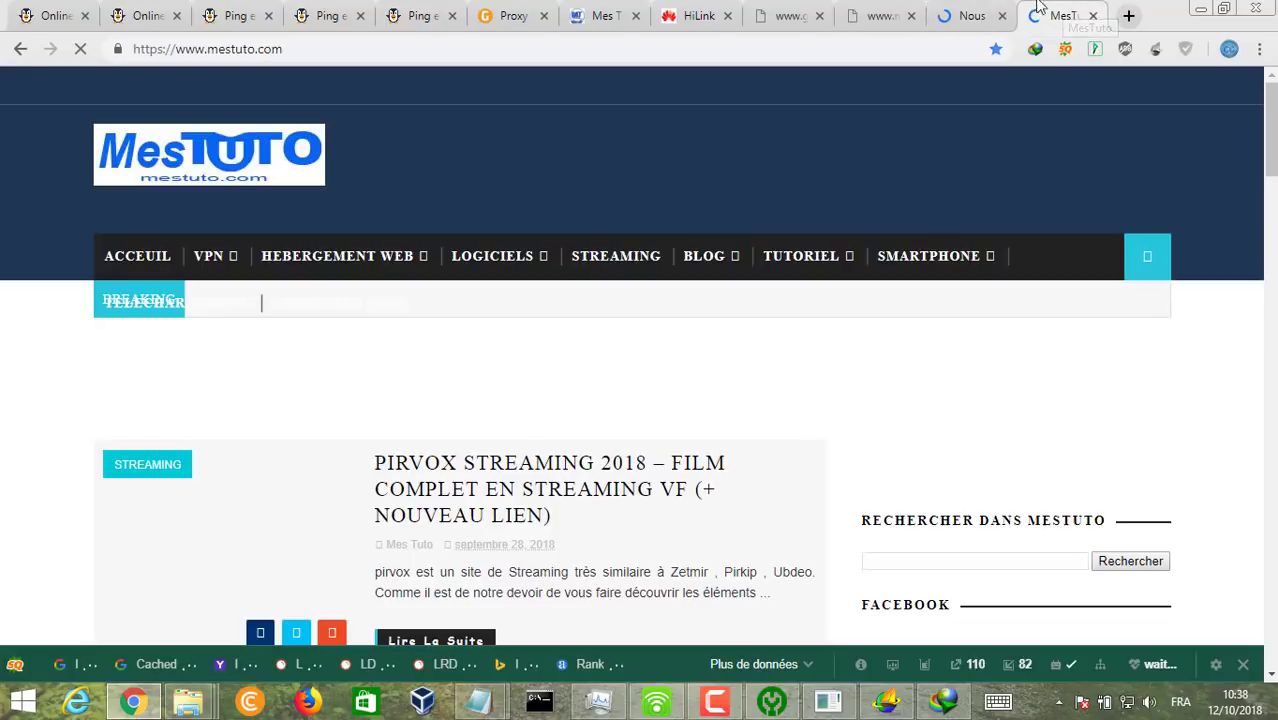
pyautogui.click(970, 14)
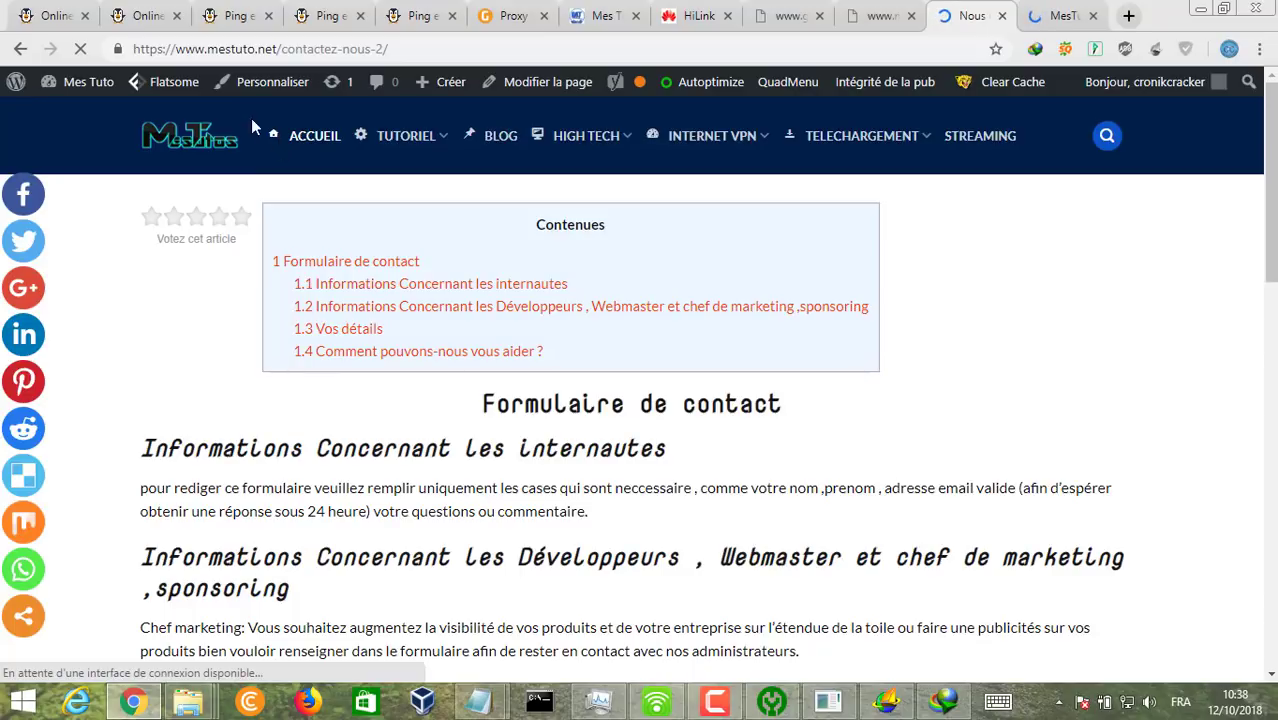
pyautogui.scroll(-5, 1270, 230)
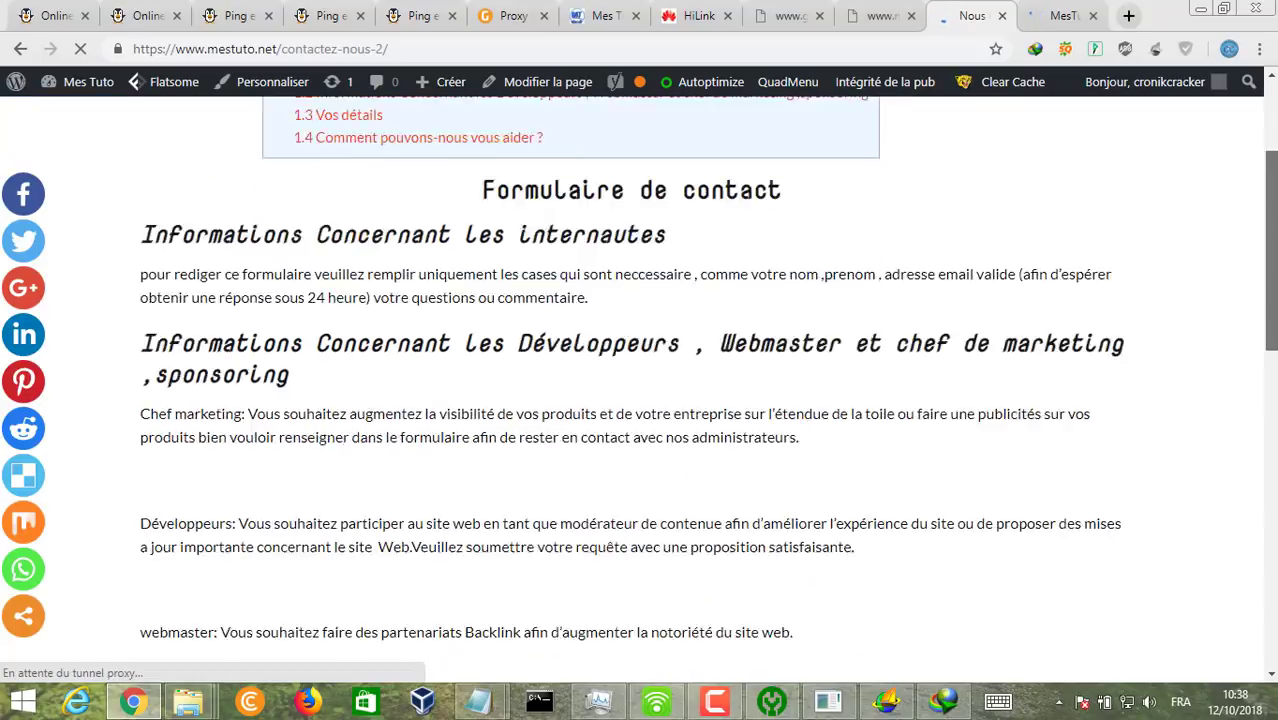
pyautogui.scroll(-3, 640, 380)
pyautogui.scroll(10, 640, 380)
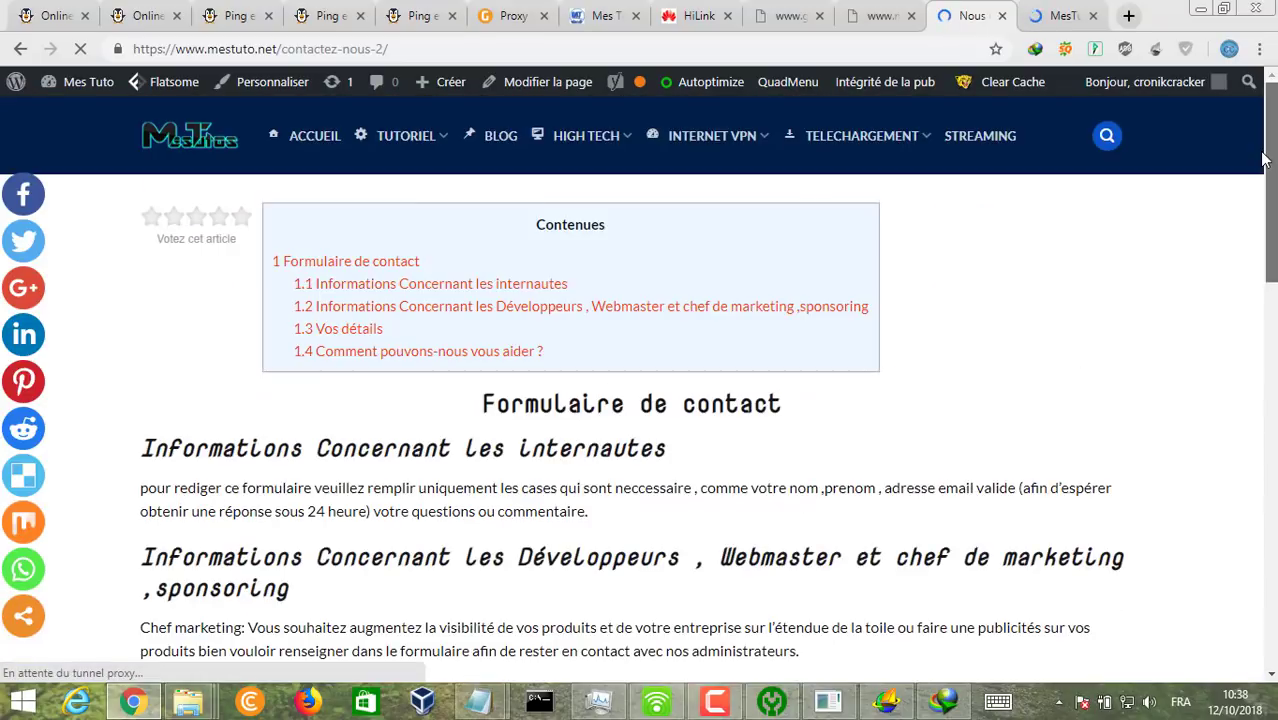
pyautogui.click(884, 20)
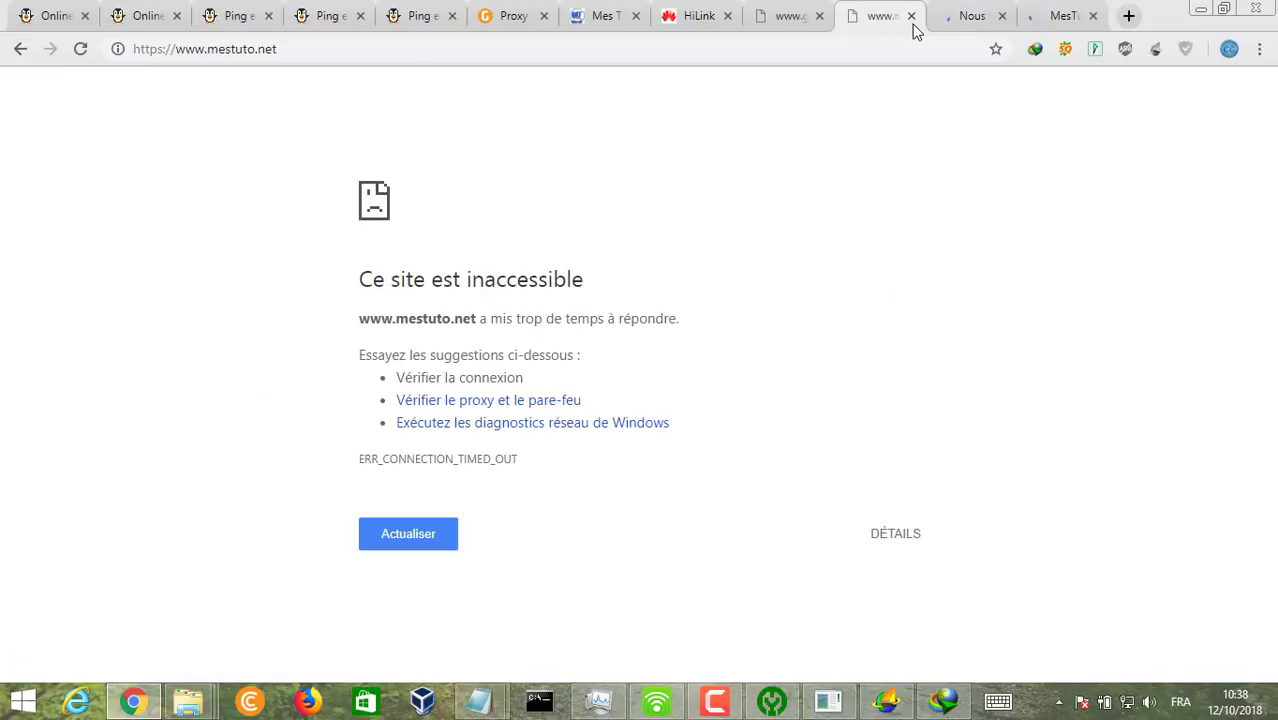
pyautogui.click(911, 16)
pyautogui.click(785, 15)
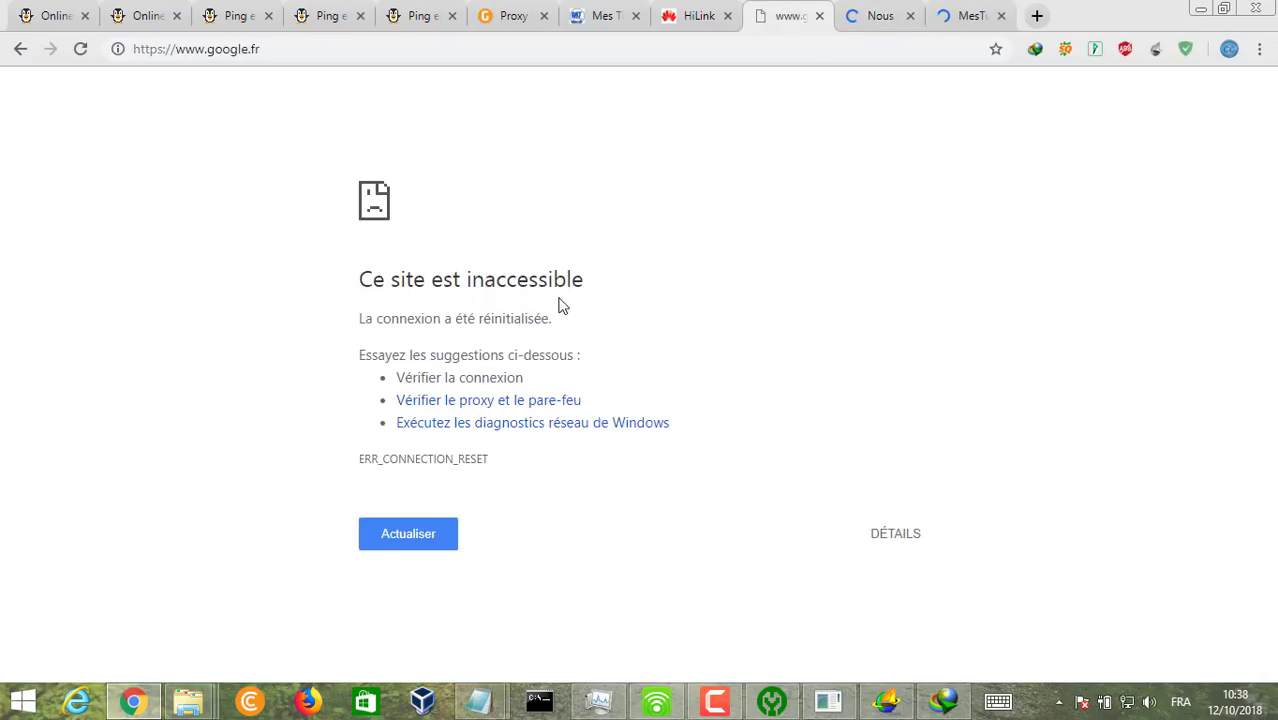
pyautogui.click(428, 540)
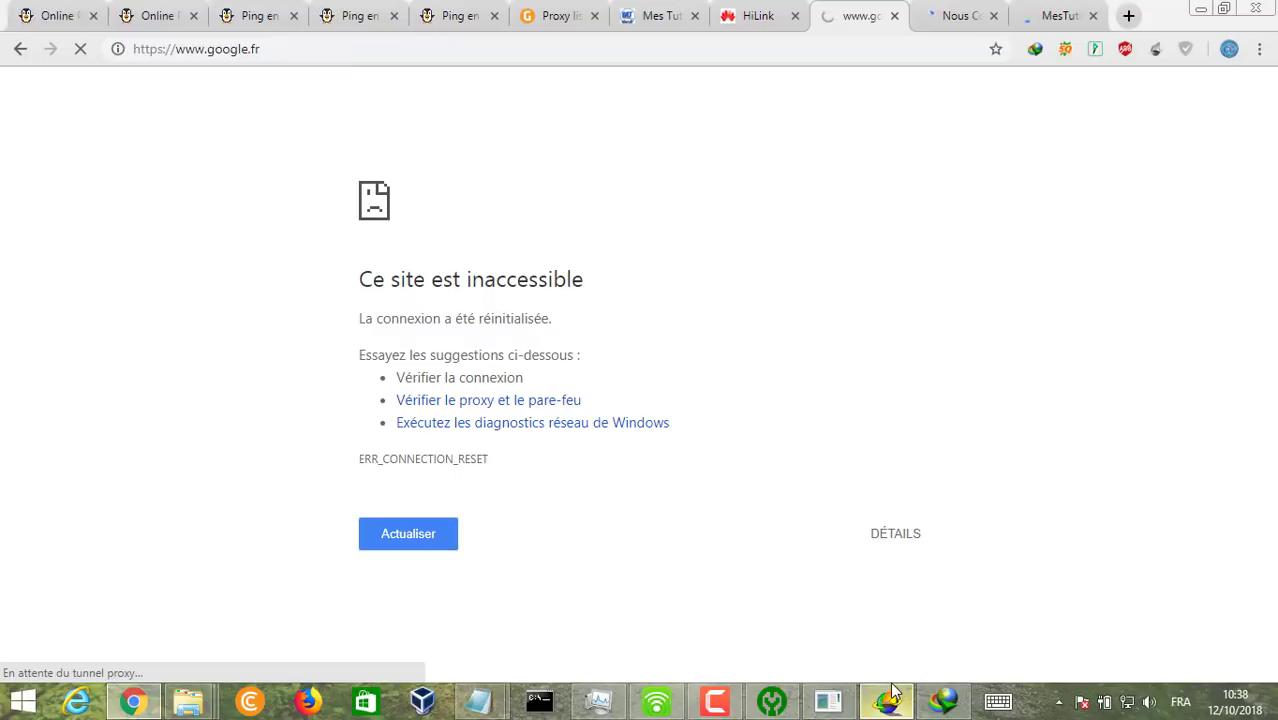
# Bring UltraSurf and Extreme PLink forward and start the Extreme PLink connection in 12 Plink mode.
pyautogui.click(887, 700)
pyautogui.click(771, 700)
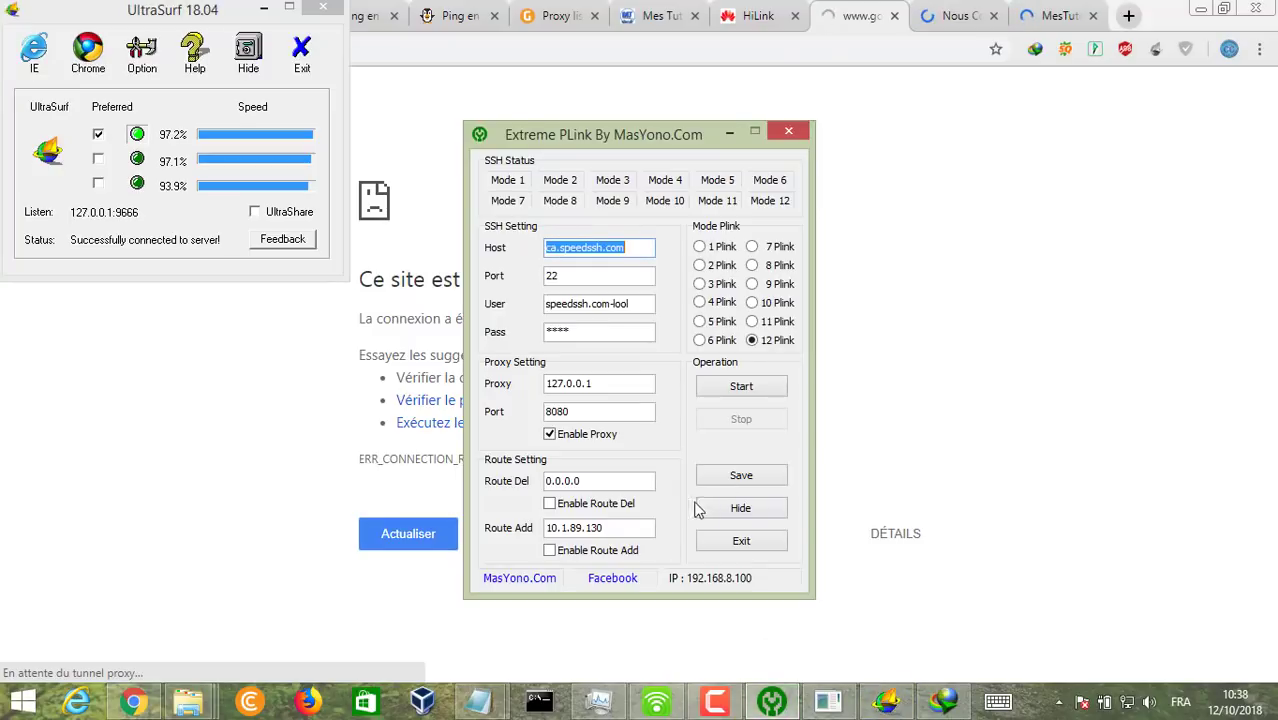
pyautogui.click(741, 390)
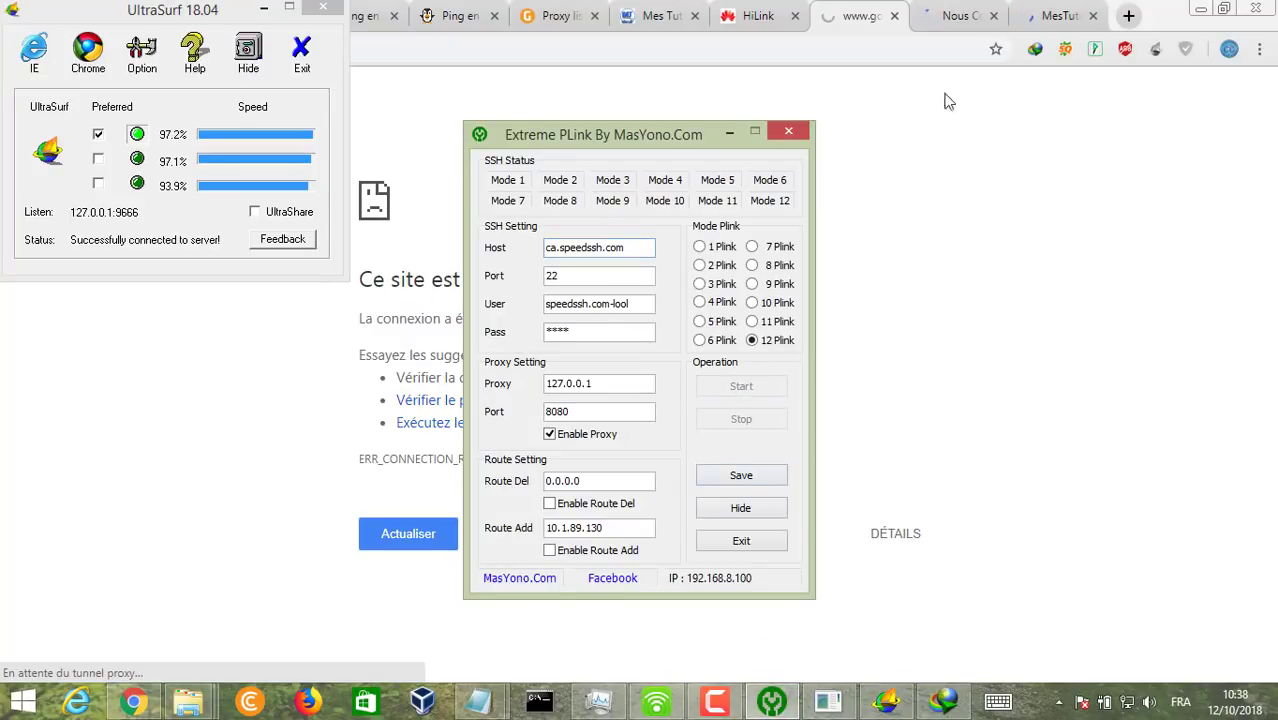
# Check the mestuto.net home page's loading and Extreme PLink's connection state, and look further down the page.
pyautogui.click(958, 15)
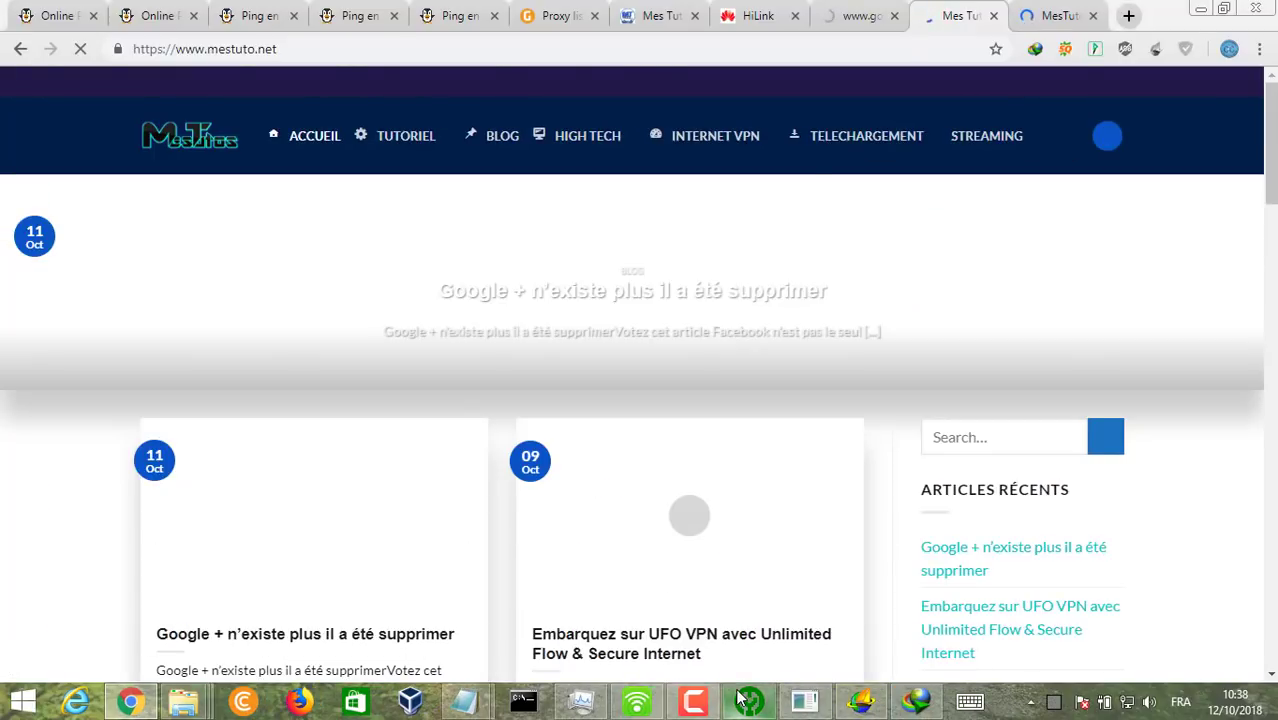
pyautogui.click(749, 700)
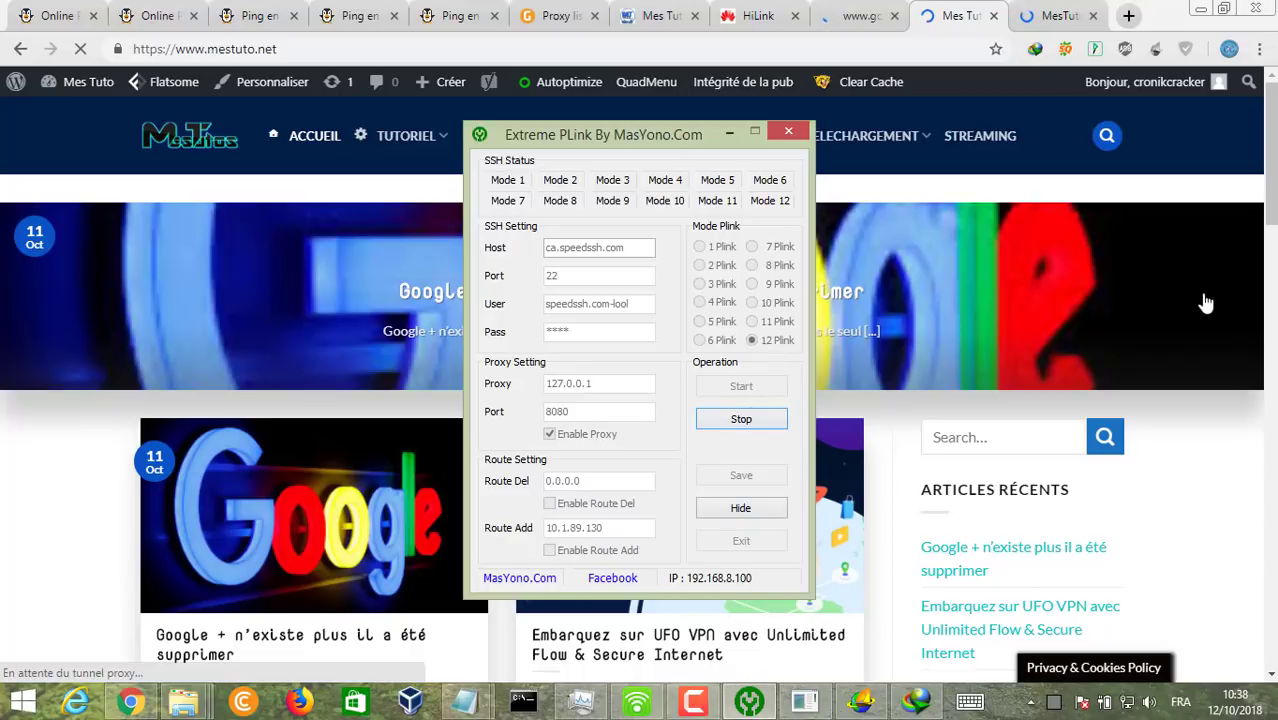
pyautogui.click(1266, 309)
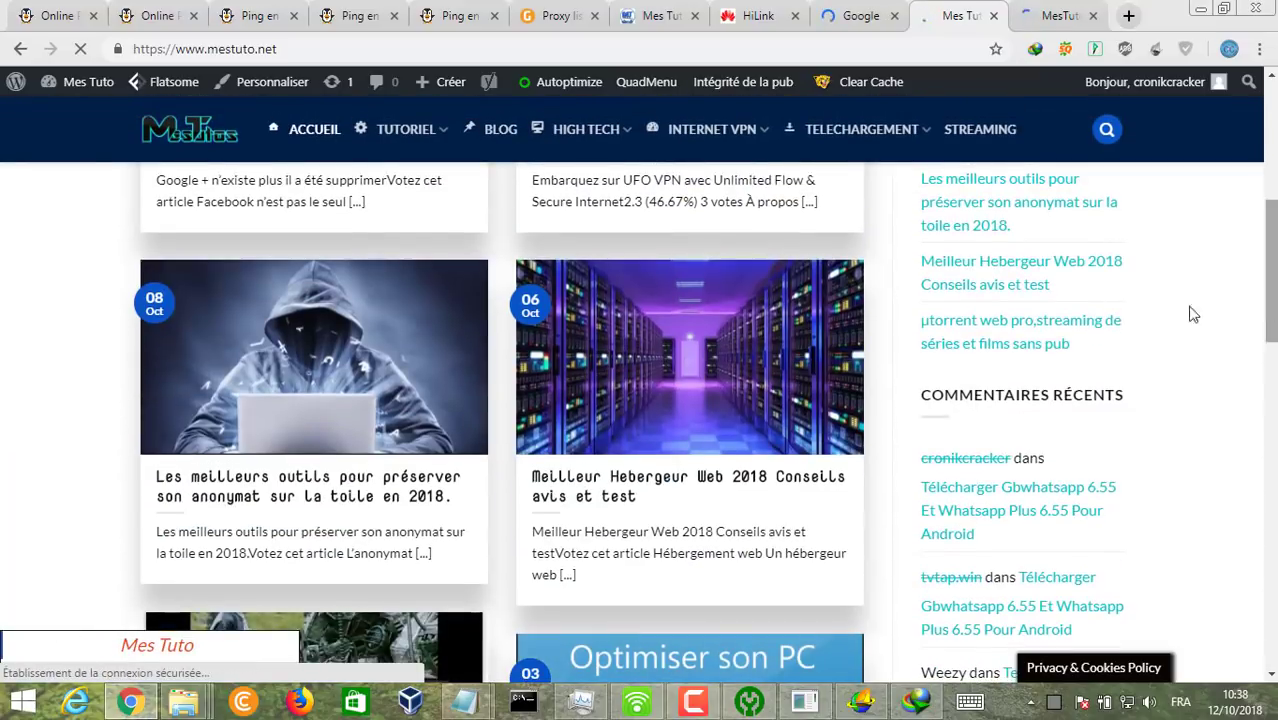
pyautogui.scroll(-3, 393, 497)
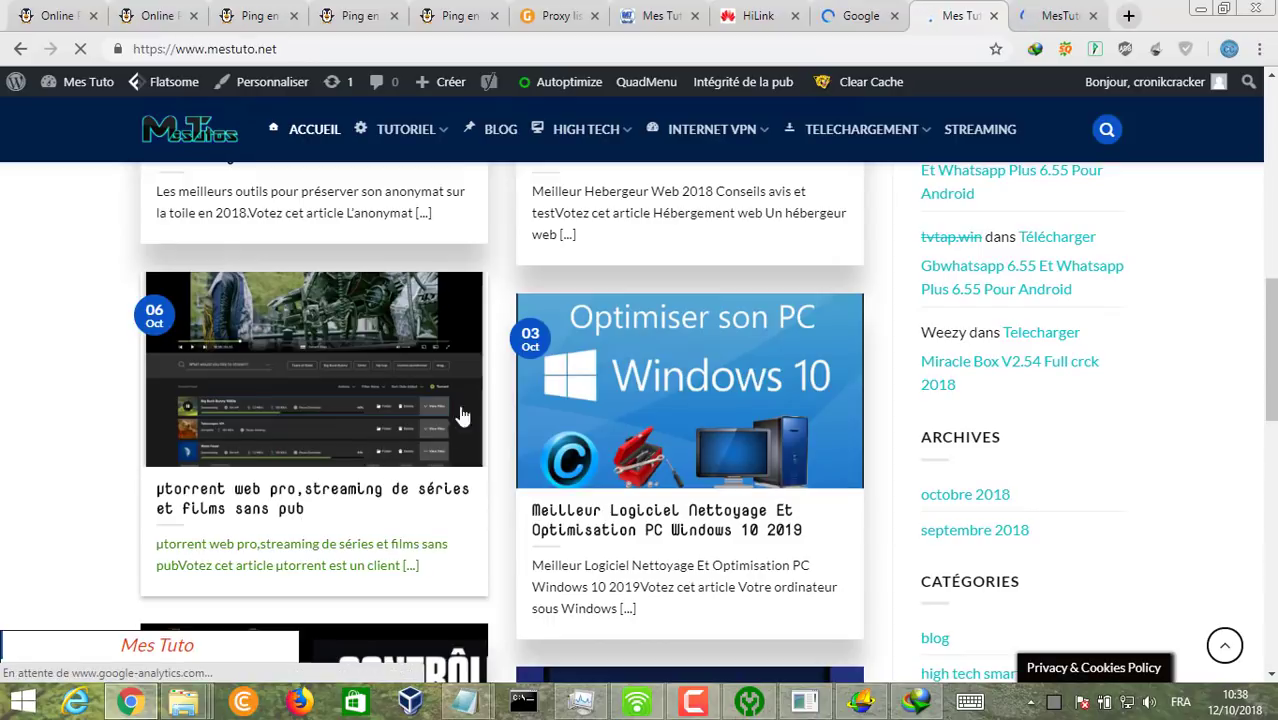
pyautogui.click(1055, 12)
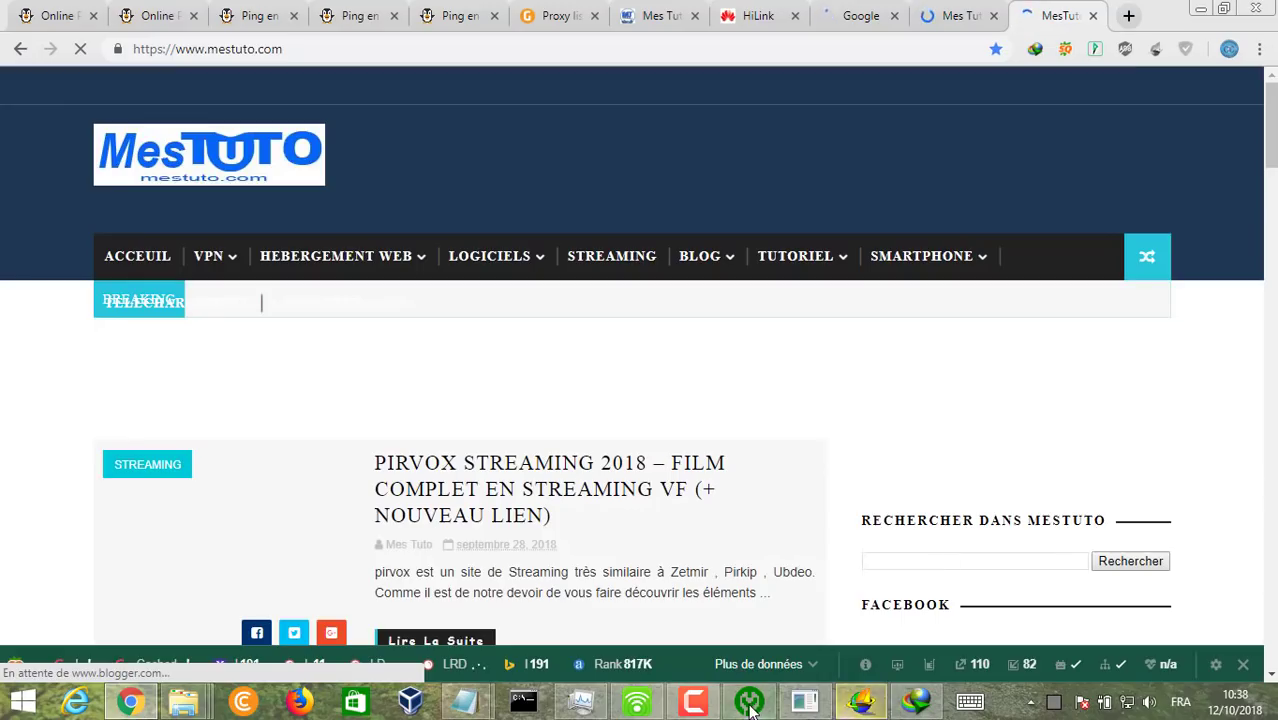
# Bring Extreme PLink forward, start its connection in 12 Plink mode and stop it again.
pyautogui.click(750, 702)
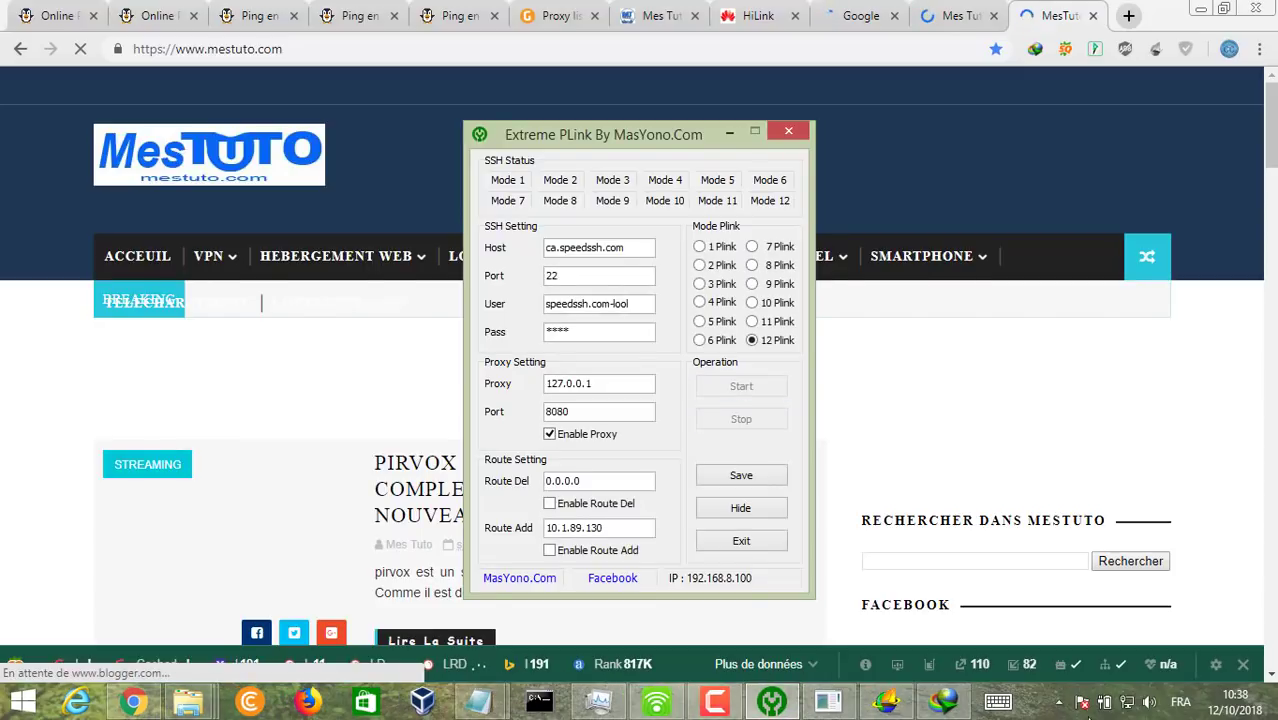
pyautogui.click(760, 386)
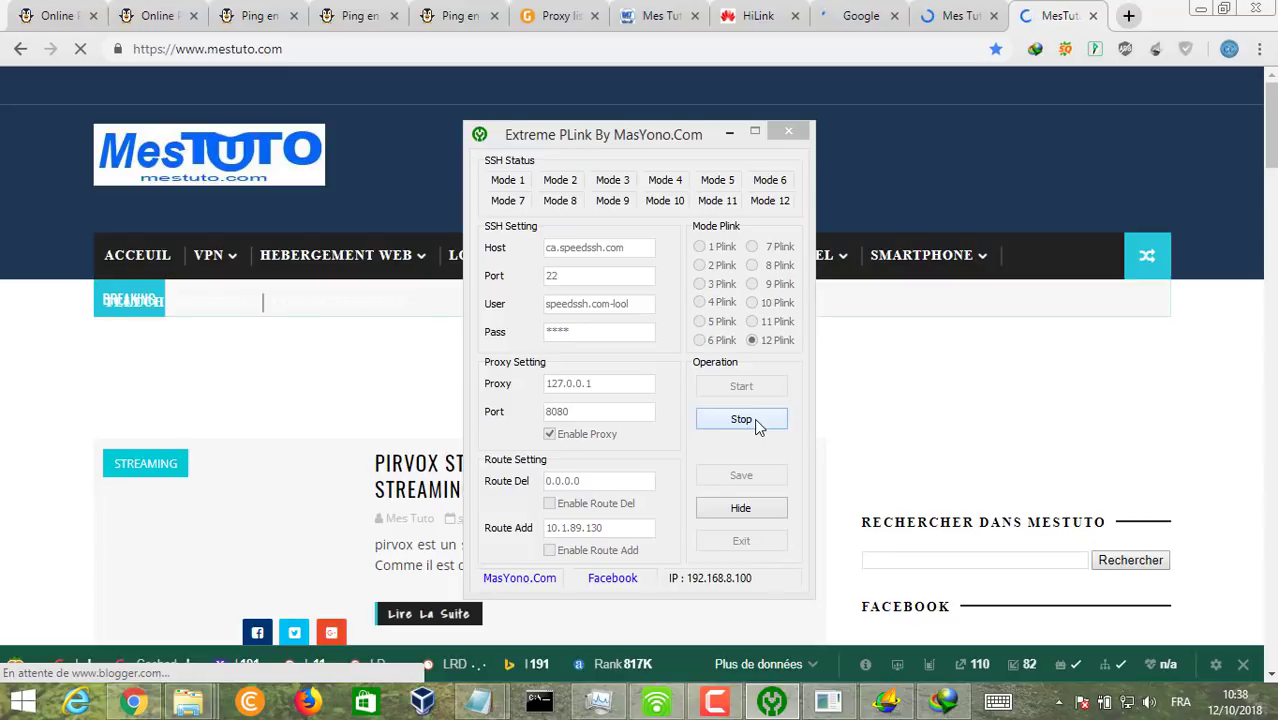
pyautogui.click(741, 419)
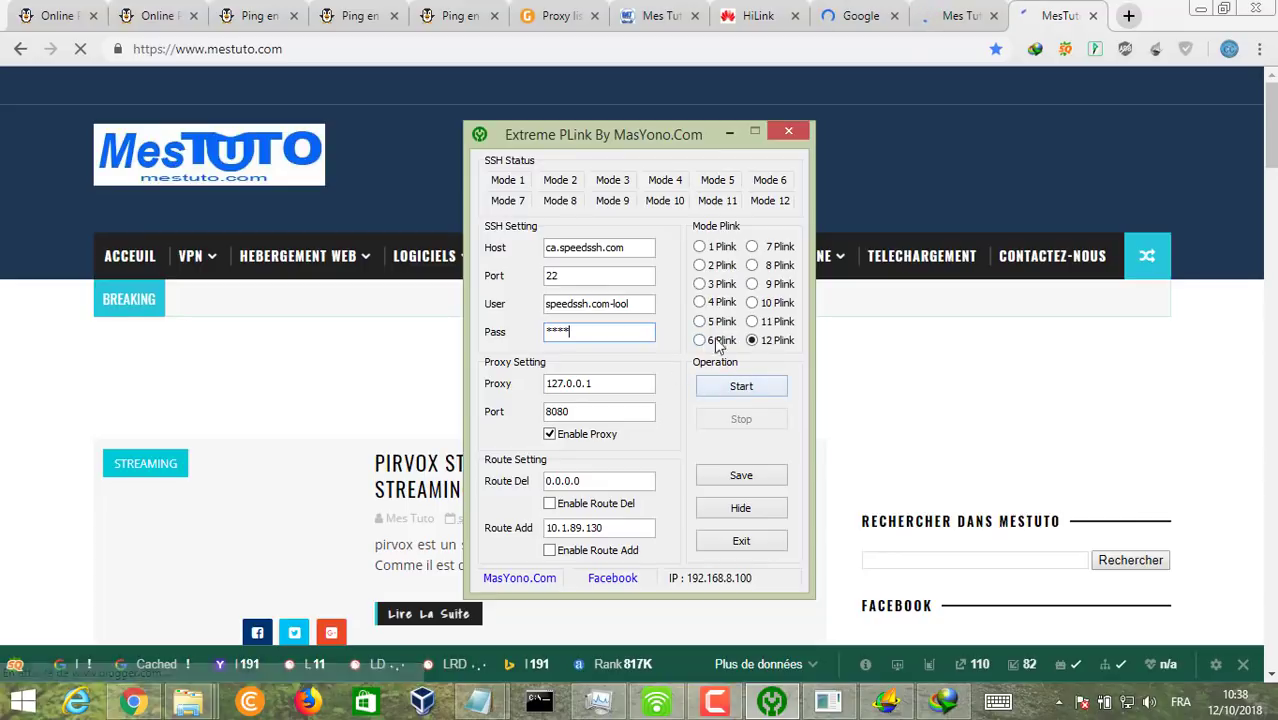
pyautogui.click(1030, 170)
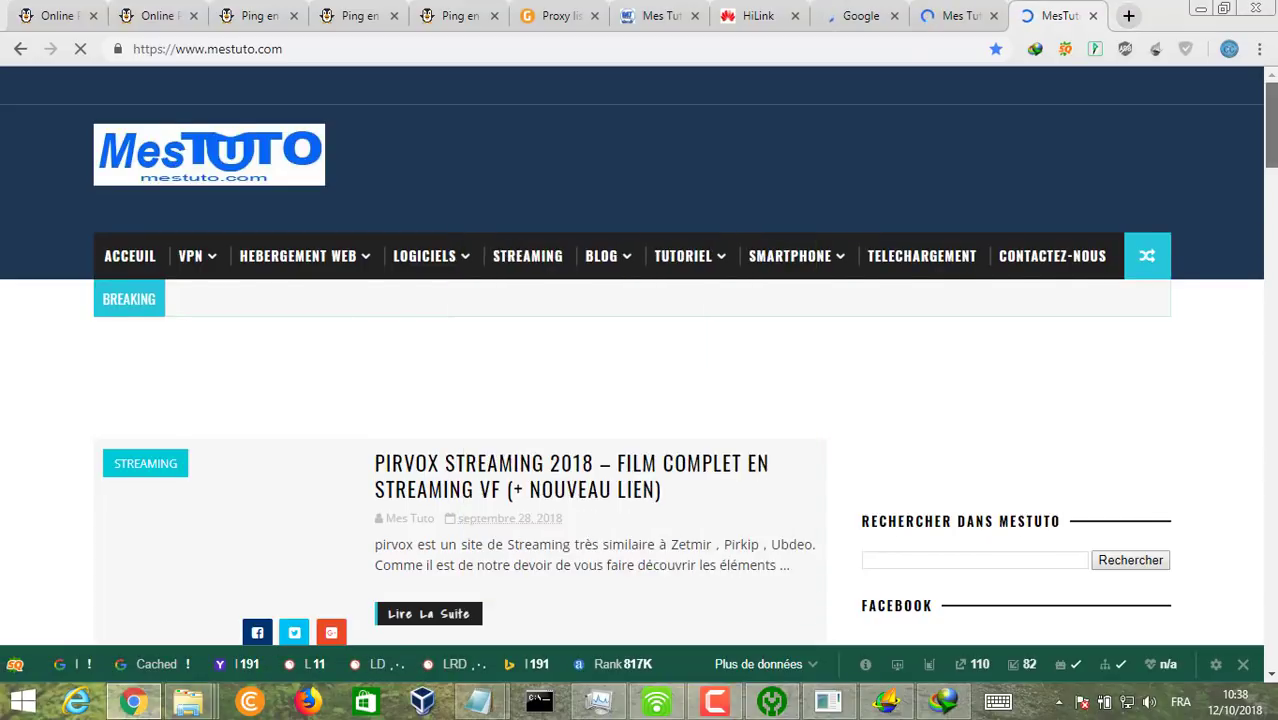
pyautogui.scroll(-4, 975, 100)
pyautogui.click(958, 15)
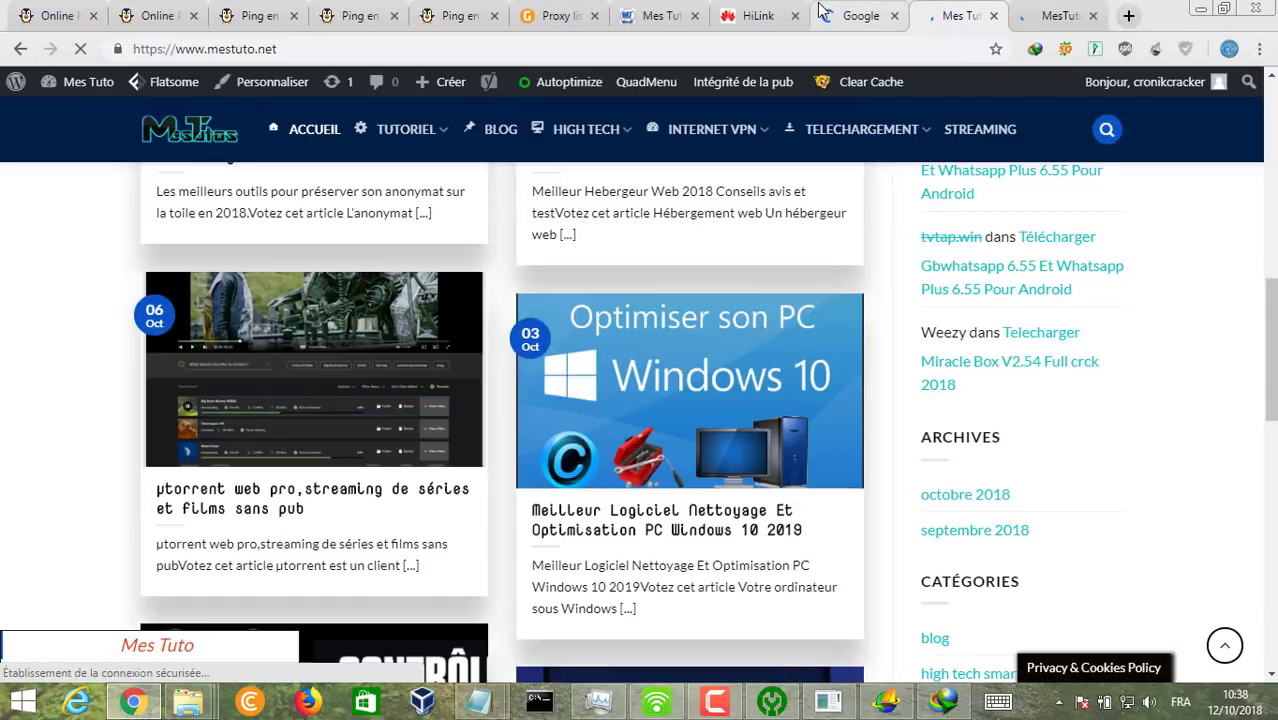
pyautogui.click(858, 15)
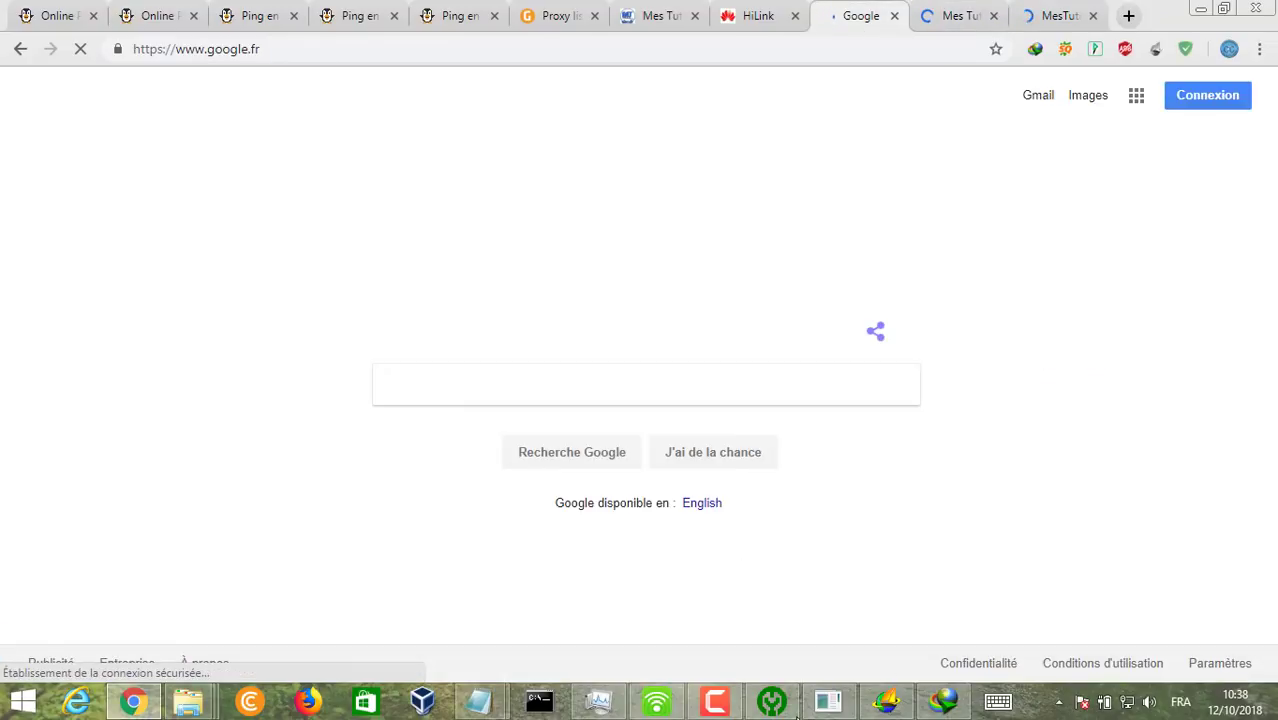
pyautogui.click(1200, 8)
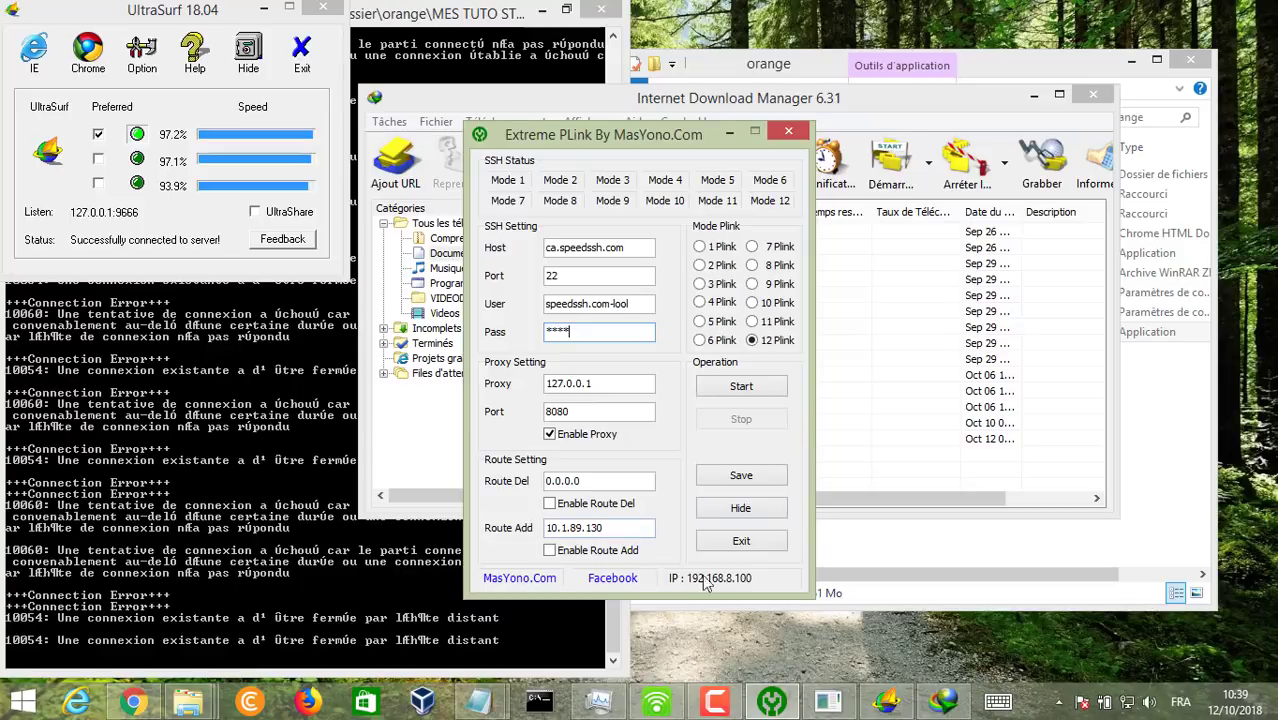
pyautogui.click(728, 704)
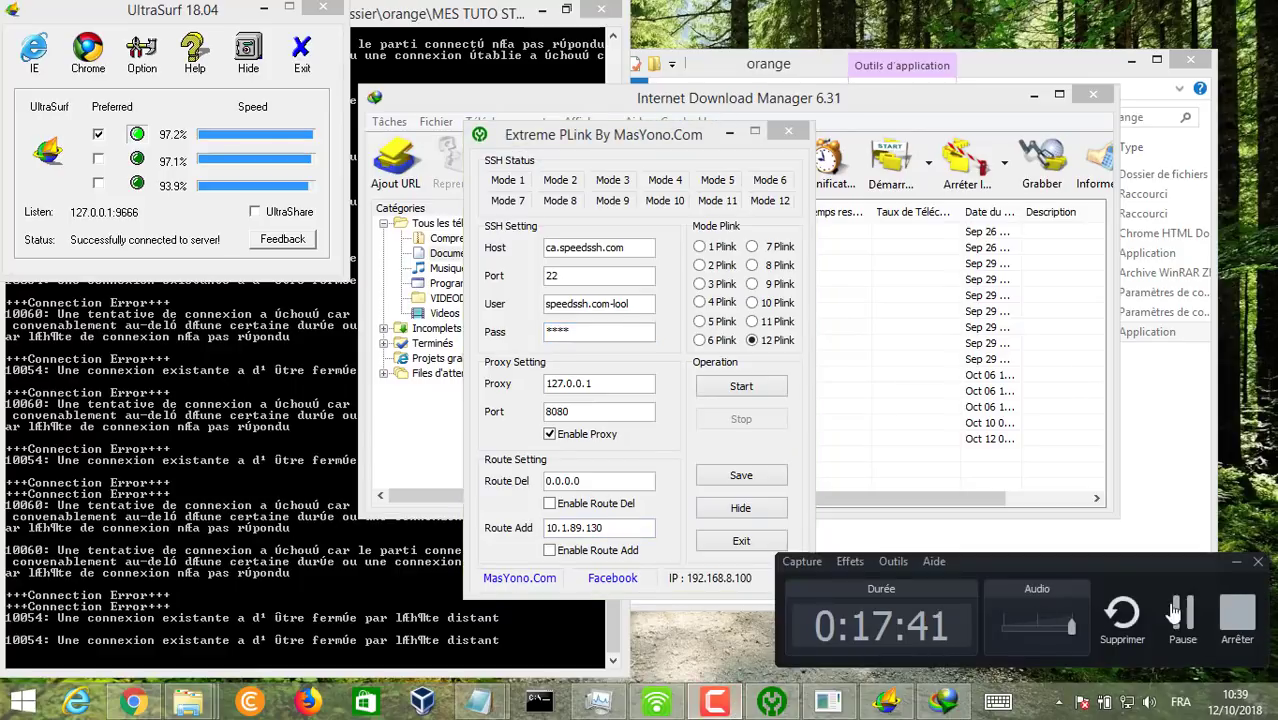
pyautogui.click(1232, 612)
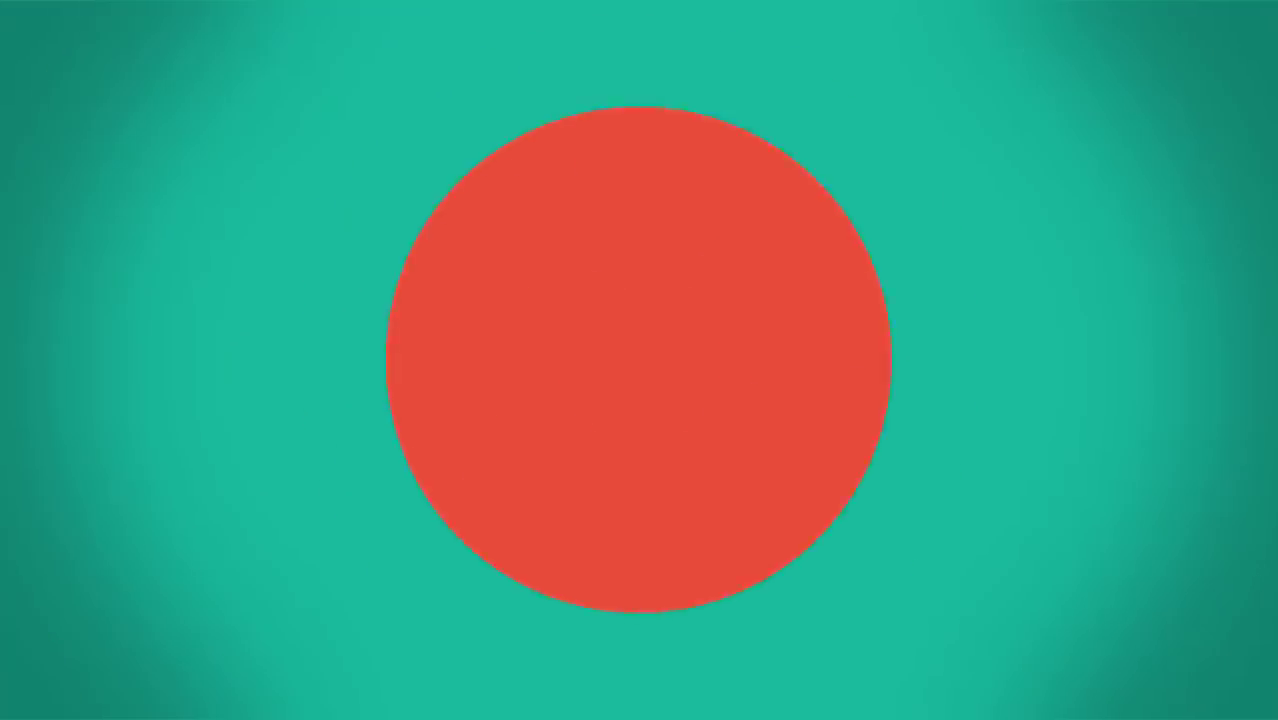